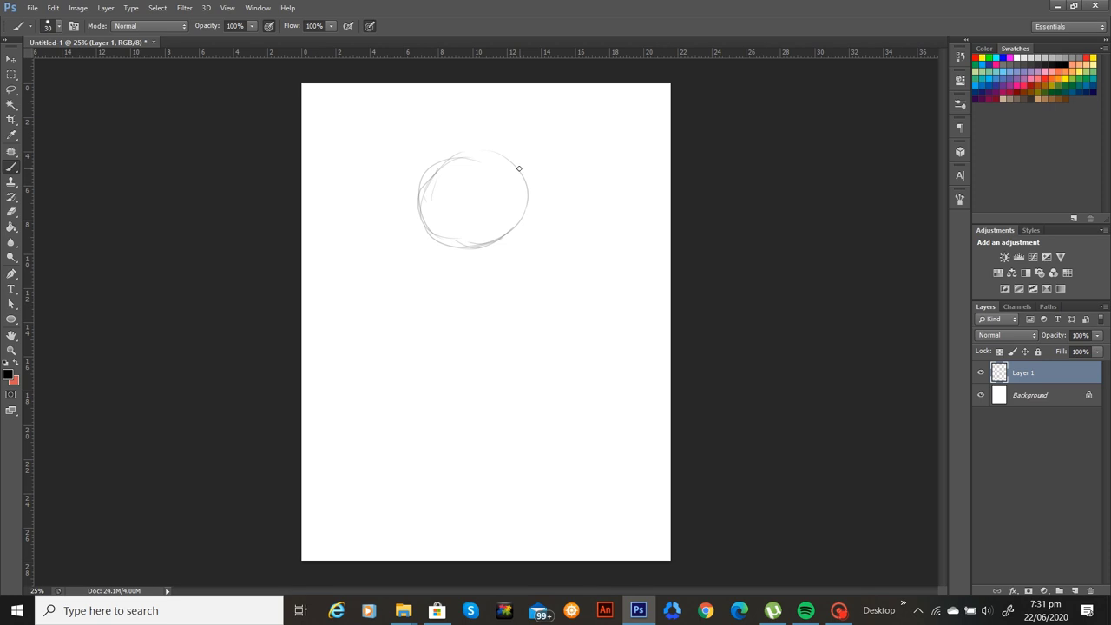
# Sketch a side oval on the head circle and a curved vertical centreline running down past it for the face
pyautogui.moveTo(521, 169)
pyautogui.mouseDown()
pyautogui.moveTo(507, 211)
pyautogui.moveTo(494, 199)
pyautogui.mouseUp()
pyautogui.moveTo(512, 216)
pyautogui.mouseDown()
pyautogui.moveTo(533, 183)
pyautogui.moveTo(507, 210)
pyautogui.mouseUp()
pyautogui.moveTo(458, 156); pyautogui.dragTo(439, 258)
pyautogui.moveTo(441, 195); pyautogui.dragTo(441, 286)
# Draw two parallel horizontal guidelines across the head circle for the facial features
pyautogui.hotkey('ctrl', '+')
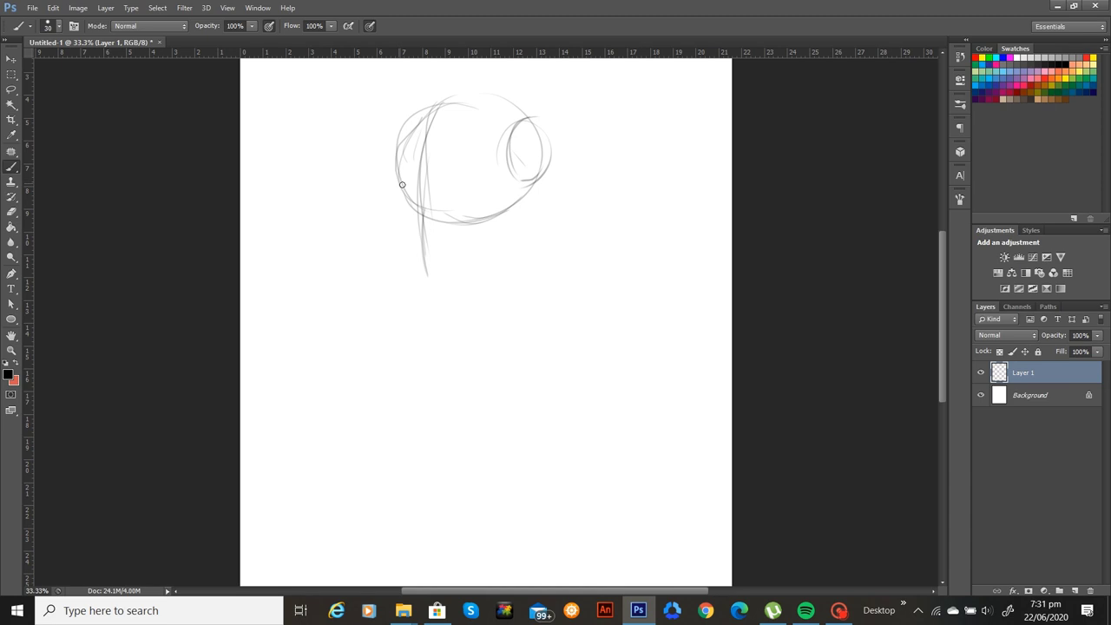
pyautogui.moveTo(402, 184); pyautogui.dragTo(547, 182)
pyautogui.moveTo(391, 161); pyautogui.dragTo(552, 159)
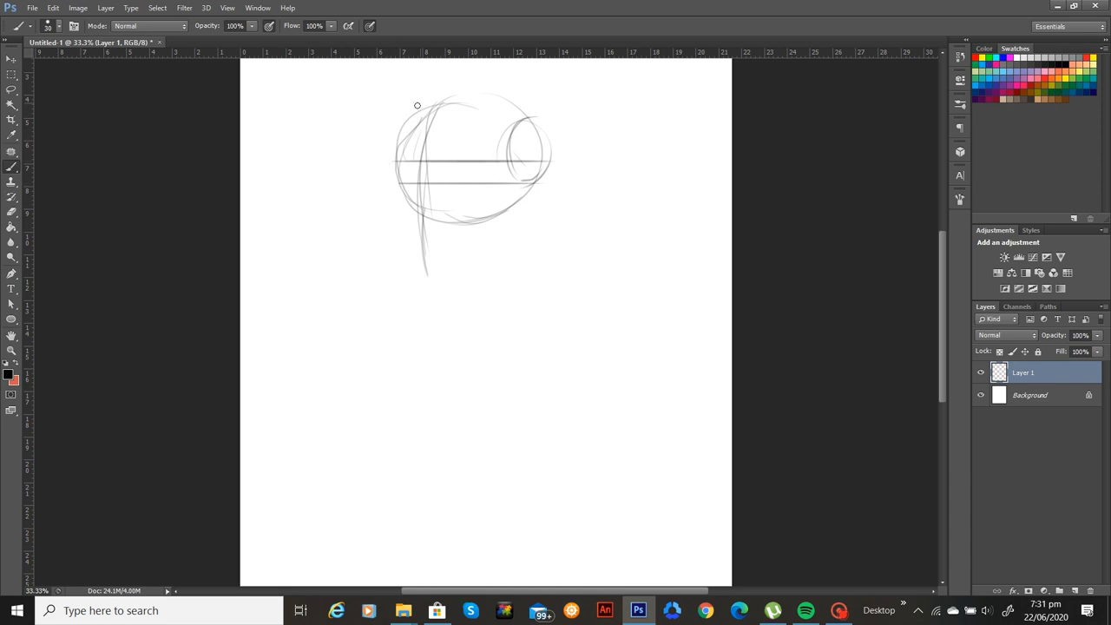
# Sketch the front contour of the face, redraw the side oval, and add a curved cheek line with a vertical line below the oval
pyautogui.moveTo(417, 105)
pyautogui.mouseDown()
pyautogui.moveTo(390, 157)
pyautogui.moveTo(411, 114)
pyautogui.moveTo(396, 160)
pyautogui.moveTo(399, 191)
pyautogui.mouseUp()
pyautogui.moveTo(400, 150); pyautogui.dragTo(409, 235)
pyautogui.moveTo(516, 141)
pyautogui.mouseDown()
pyautogui.moveTo(499, 161)
pyautogui.moveTo(496, 144)
pyautogui.moveTo(530, 116)
pyautogui.moveTo(521, 185)
pyautogui.moveTo(551, 162)
pyautogui.moveTo(507, 130)
pyautogui.moveTo(515, 192)
pyautogui.moveTo(441, 274)
pyautogui.mouseUp()
pyautogui.moveTo(487, 210); pyautogui.dragTo(446, 268)
pyautogui.moveTo(520, 188)
pyautogui.mouseDown()
pyautogui.moveTo(510, 221)
pyautogui.moveTo(525, 260)
pyautogui.mouseUp()
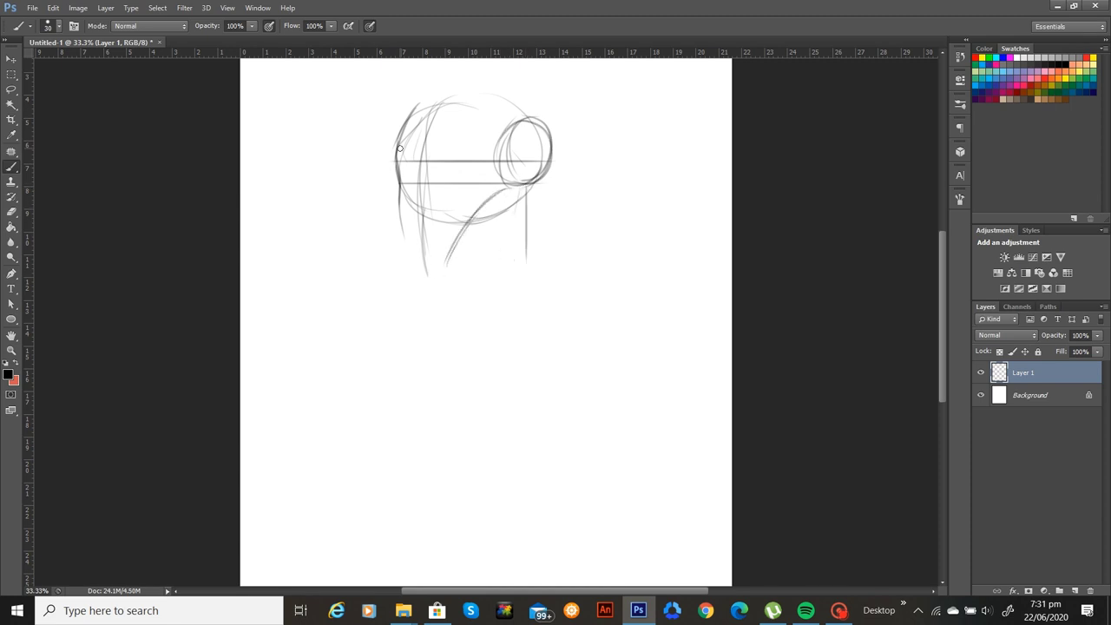
# Close the lower face with a tapered cheek, a pointed chin and a jawline rising to the side oval
pyautogui.moveTo(398, 147)
pyautogui.mouseDown()
pyautogui.moveTo(403, 224)
pyautogui.moveTo(400, 192)
pyautogui.moveTo(421, 264)
pyautogui.mouseUp()
pyautogui.moveTo(400, 220)
pyautogui.mouseDown()
pyautogui.moveTo(425, 273)
pyautogui.moveTo(489, 246)
pyautogui.mouseUp()
pyautogui.moveTo(426, 273); pyautogui.dragTo(495, 240)
pyautogui.moveTo(527, 192)
pyautogui.mouseDown()
pyautogui.moveTo(499, 246)
pyautogui.moveTo(431, 274)
pyautogui.moveTo(516, 229)
pyautogui.moveTo(499, 238)
pyautogui.moveTo(522, 191)
pyautogui.moveTo(497, 247)
pyautogui.mouseUp()
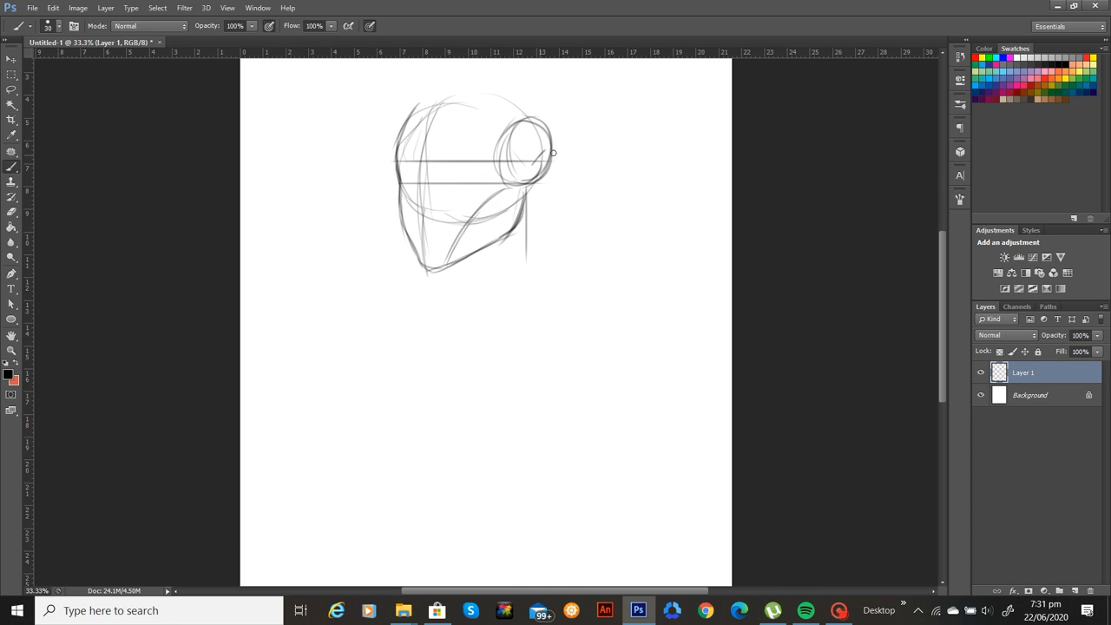
# Sketch the ear at the side oval and round off the top of the skull
pyautogui.moveTo(532, 165)
pyautogui.mouseDown()
pyautogui.moveTo(556, 180)
pyautogui.moveTo(524, 202)
pyautogui.moveTo(545, 189)
pyautogui.mouseUp()
pyautogui.moveTo(554, 174); pyautogui.dragTo(532, 155)
pyautogui.moveTo(404, 154)
pyautogui.mouseDown()
pyautogui.moveTo(412, 113)
pyautogui.moveTo(472, 92)
pyautogui.moveTo(548, 146)
pyautogui.moveTo(549, 159)
pyautogui.moveTo(543, 123)
pyautogui.moveTo(436, 89)
pyautogui.mouseUp()
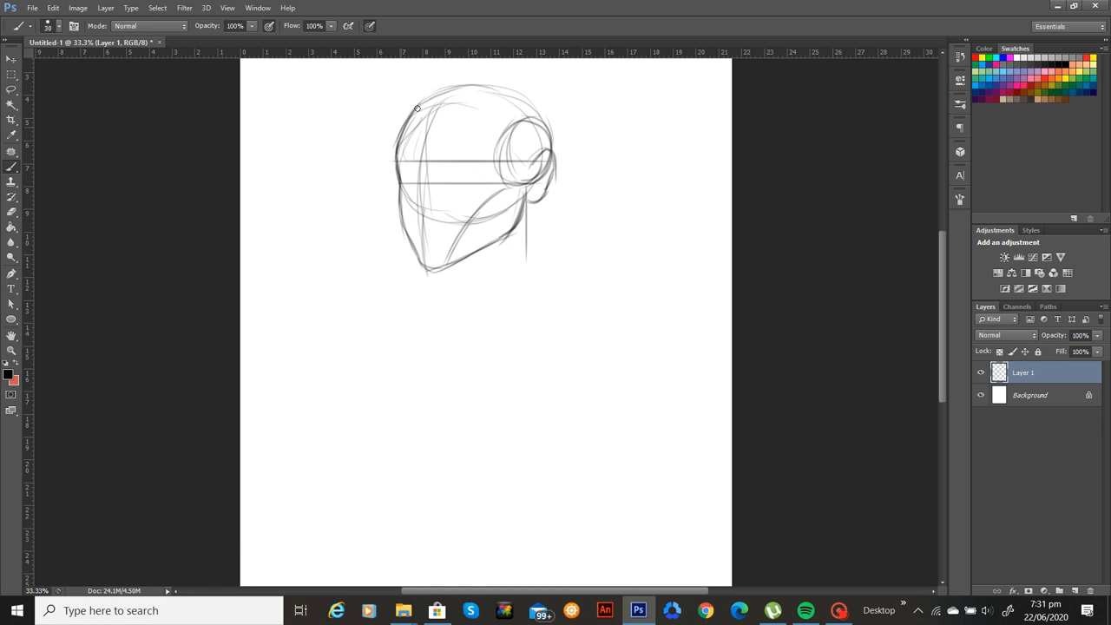
pyautogui.moveTo(403, 124); pyautogui.dragTo(521, 91)
# Sketch the back and front of the neck below the jaw and a slanted shoulder line across its base
pyautogui.hotkey('ctrl', '-')
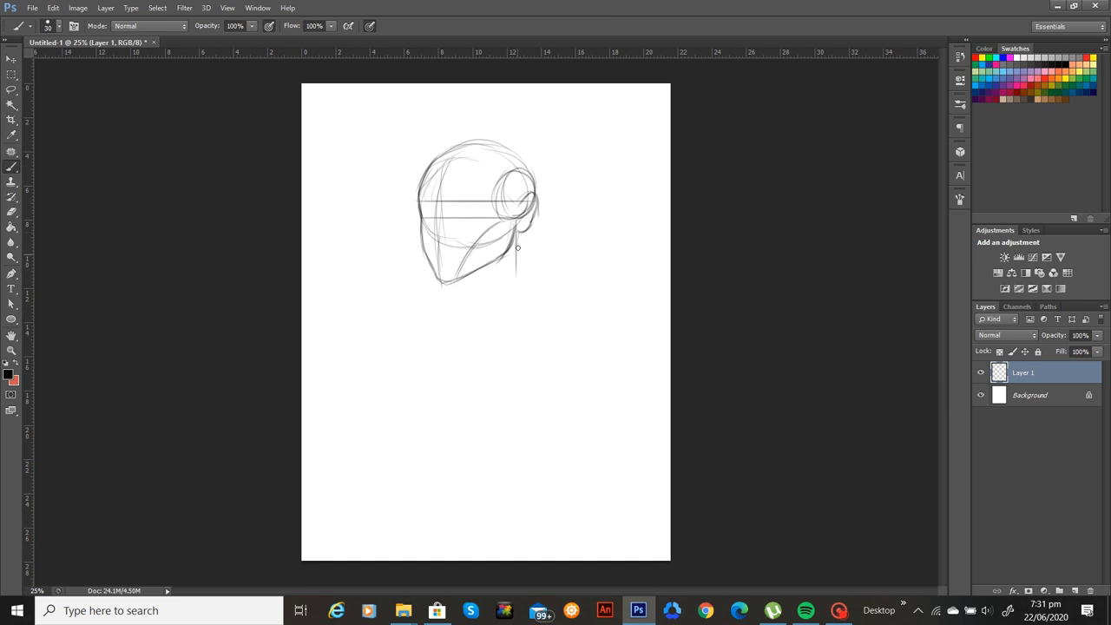
pyautogui.moveTo(519, 233); pyautogui.dragTo(499, 316)
pyautogui.moveTo(511, 278); pyautogui.dragTo(499, 311)
pyautogui.moveTo(519, 231); pyautogui.dragTo(512, 267)
pyautogui.moveTo(441, 295); pyautogui.dragTo(478, 321)
pyautogui.moveTo(414, 297); pyautogui.dragTo(538, 325)
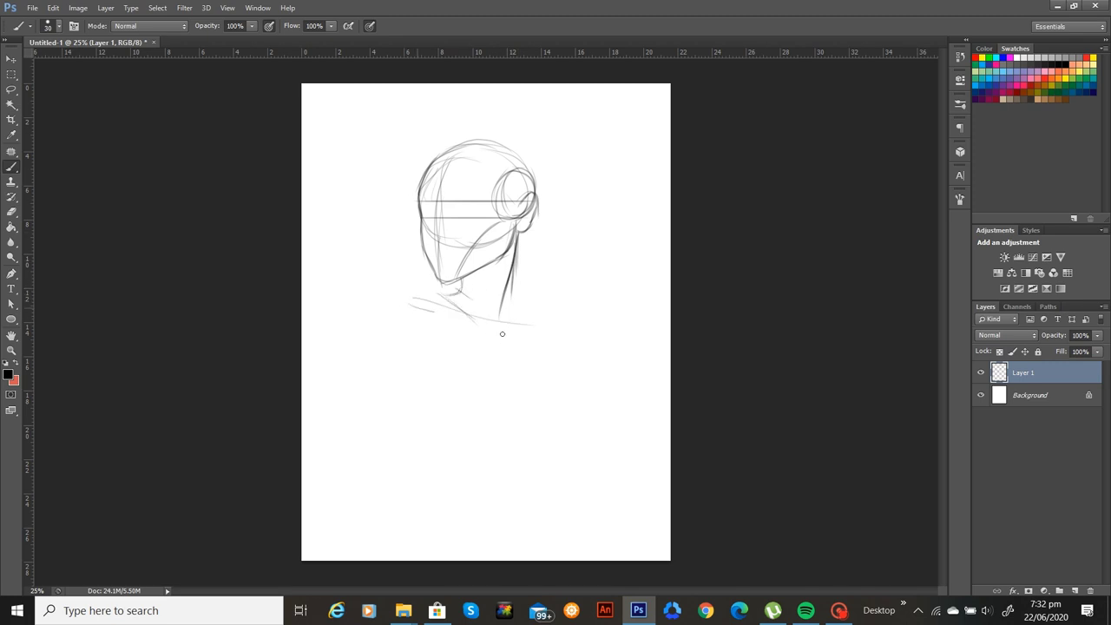
pyautogui.moveTo(415, 304); pyautogui.dragTo(544, 339)
# Sketch a long S-curved spine line from the neck down to the lower edge of the page
pyautogui.moveTo(510, 265); pyautogui.dragTo(495, 317)
pyautogui.moveTo(500, 248); pyautogui.dragTo(477, 335)
pyautogui.moveTo(492, 286); pyautogui.dragTo(454, 434)
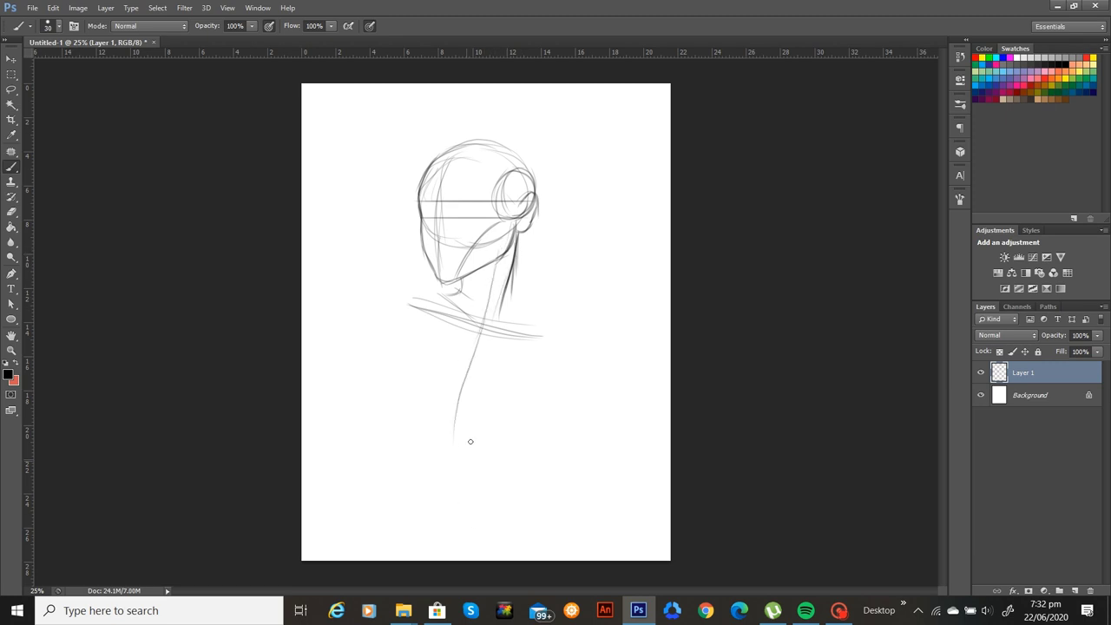
pyautogui.moveTo(476, 381)
pyautogui.mouseDown()
pyautogui.moveTo(448, 477)
pyautogui.moveTo(460, 560)
pyautogui.moveTo(444, 495)
pyautogui.mouseUp()
pyautogui.moveTo(455, 552); pyautogui.dragTo(444, 493)
pyautogui.moveTo(464, 559); pyautogui.dragTo(444, 468)
# Sketch a rounded ribcage hanging from the slanted shoulder line, with an outer body line beside it
pyautogui.moveTo(405, 306); pyautogui.dragTo(490, 297)
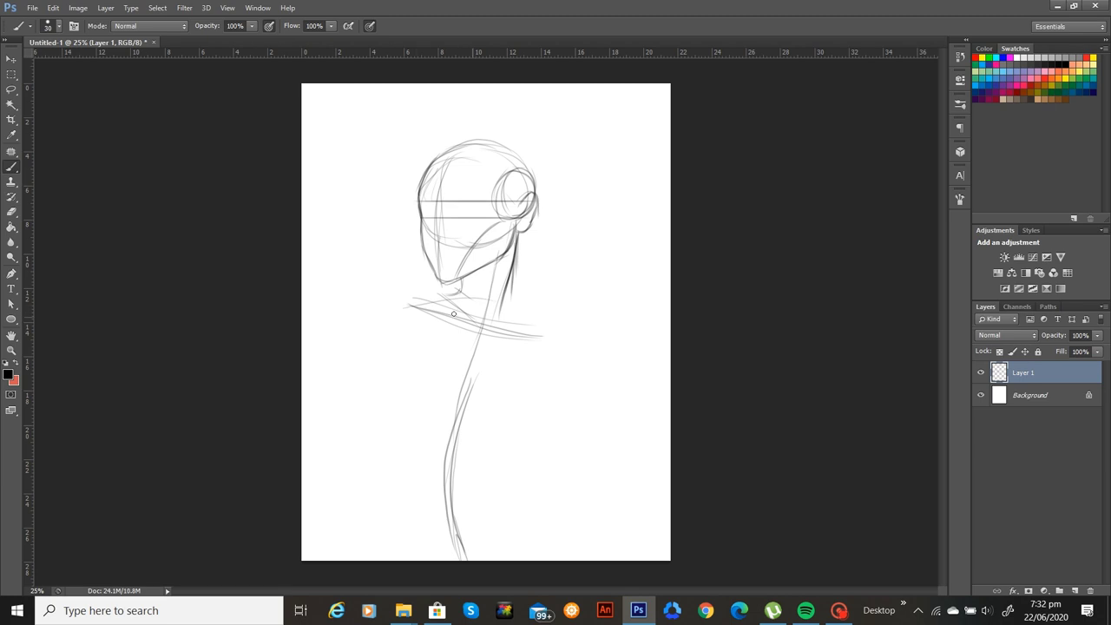
pyautogui.moveTo(409, 308); pyautogui.dragTo(402, 308)
pyautogui.moveTo(521, 323)
pyautogui.mouseDown()
pyautogui.moveTo(523, 365)
pyautogui.moveTo(482, 432)
pyautogui.moveTo(466, 433)
pyautogui.mouseUp()
pyautogui.moveTo(439, 293)
pyautogui.mouseDown()
pyautogui.moveTo(523, 351)
pyautogui.moveTo(434, 306)
pyautogui.moveTo(406, 401)
pyautogui.moveTo(458, 421)
pyautogui.moveTo(523, 368)
pyautogui.moveTo(485, 425)
pyautogui.mouseUp()
pyautogui.moveTo(471, 299)
pyautogui.mouseDown()
pyautogui.moveTo(525, 341)
pyautogui.moveTo(413, 304)
pyautogui.moveTo(522, 335)
pyautogui.moveTo(466, 430)
pyautogui.mouseUp()
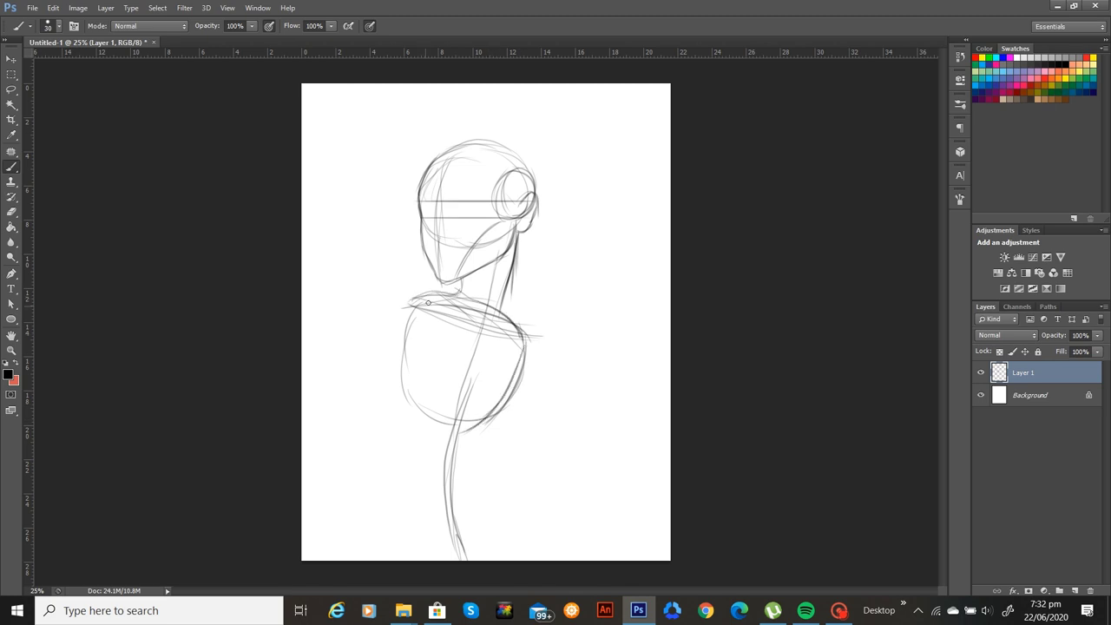
pyautogui.moveTo(427, 292)
pyautogui.mouseDown()
pyautogui.moveTo(402, 375)
pyautogui.moveTo(404, 361)
pyautogui.moveTo(423, 416)
pyautogui.moveTo(492, 424)
pyautogui.moveTo(457, 429)
pyautogui.mouseUp()
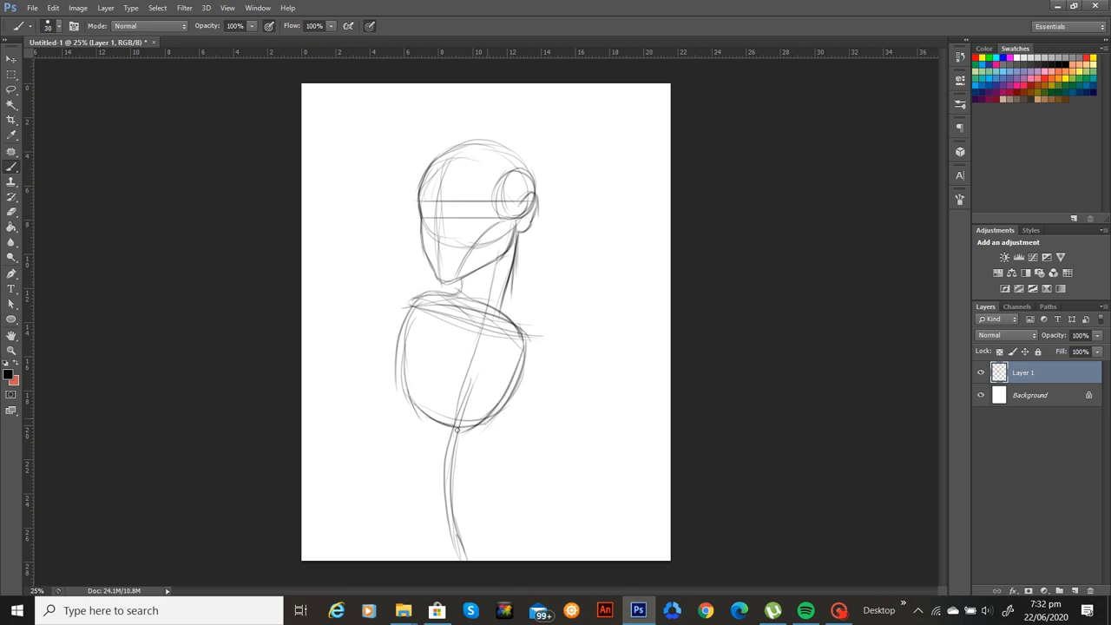
pyautogui.moveTo(396, 399); pyautogui.dragTo(395, 450)
# Darken the back of the neck into the shoulder slope and add the strokes of the raised shoulder beneath the chin
pyautogui.moveTo(424, 284)
pyautogui.mouseDown()
pyautogui.moveTo(473, 317)
pyautogui.moveTo(542, 338)
pyautogui.mouseUp()
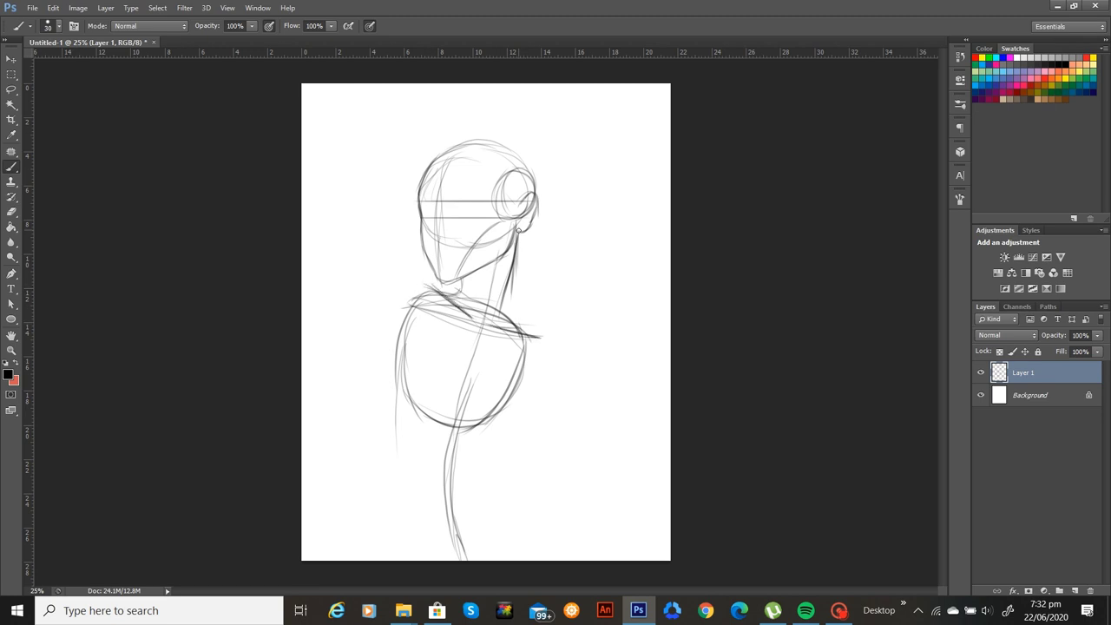
pyautogui.moveTo(519, 233); pyautogui.dragTo(498, 315)
pyautogui.moveTo(518, 254)
pyautogui.mouseDown()
pyautogui.moveTo(496, 316)
pyautogui.moveTo(505, 289)
pyautogui.moveTo(511, 323)
pyautogui.moveTo(502, 306)
pyautogui.moveTo(524, 310)
pyautogui.moveTo(437, 290)
pyautogui.moveTo(459, 304)
pyautogui.moveTo(450, 292)
pyautogui.moveTo(458, 337)
pyautogui.mouseUp()
pyautogui.moveTo(428, 276)
pyautogui.mouseDown()
pyautogui.moveTo(396, 306)
pyautogui.moveTo(460, 328)
pyautogui.mouseUp()
pyautogui.moveTo(450, 290); pyautogui.dragTo(457, 320)
pyautogui.moveTo(456, 309); pyautogui.dragTo(462, 338)
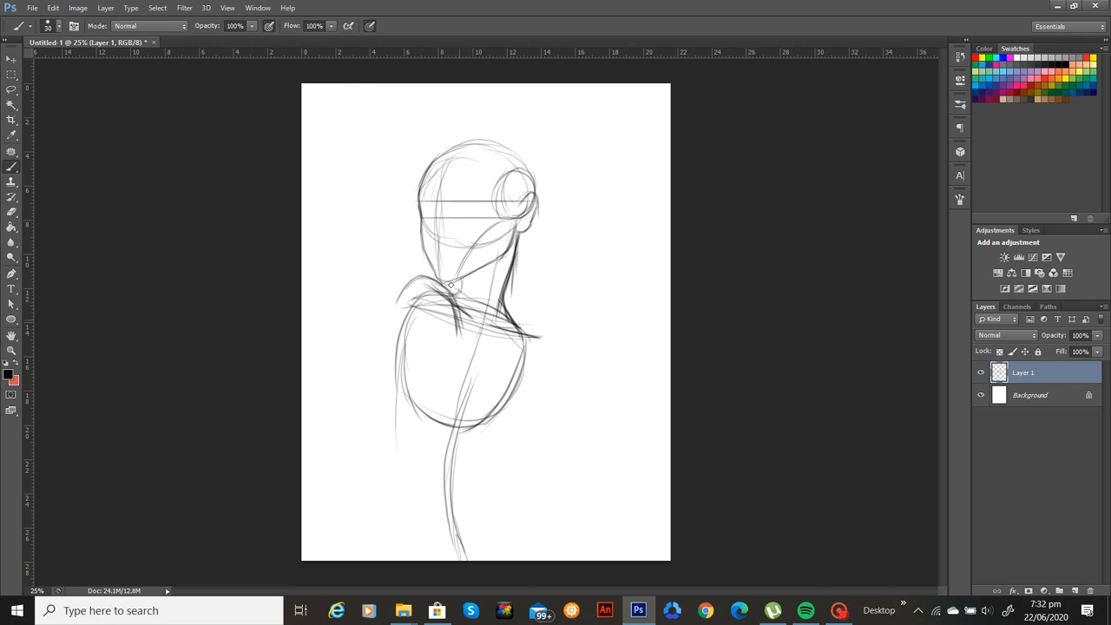
# Sketch the raised shoulder's rounded outline and carry the outer body contour down to the waist
pyautogui.moveTo(450, 289)
pyautogui.mouseDown()
pyautogui.moveTo(408, 277)
pyautogui.moveTo(394, 359)
pyautogui.mouseUp()
pyautogui.moveTo(399, 309); pyautogui.dragTo(390, 425)
pyautogui.moveTo(393, 363); pyautogui.dragTo(412, 482)
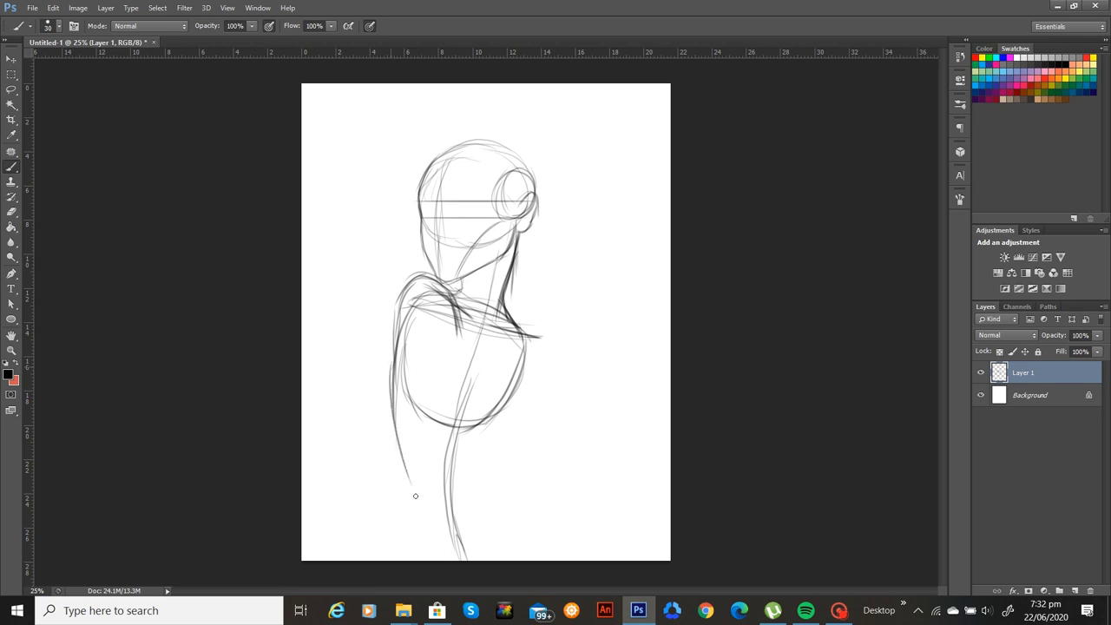
pyautogui.moveTo(389, 401); pyautogui.dragTo(416, 483)
pyautogui.moveTo(397, 320)
pyautogui.mouseDown()
pyautogui.moveTo(394, 396)
pyautogui.moveTo(457, 428)
pyautogui.mouseUp()
pyautogui.moveTo(391, 406); pyautogui.dragTo(433, 483)
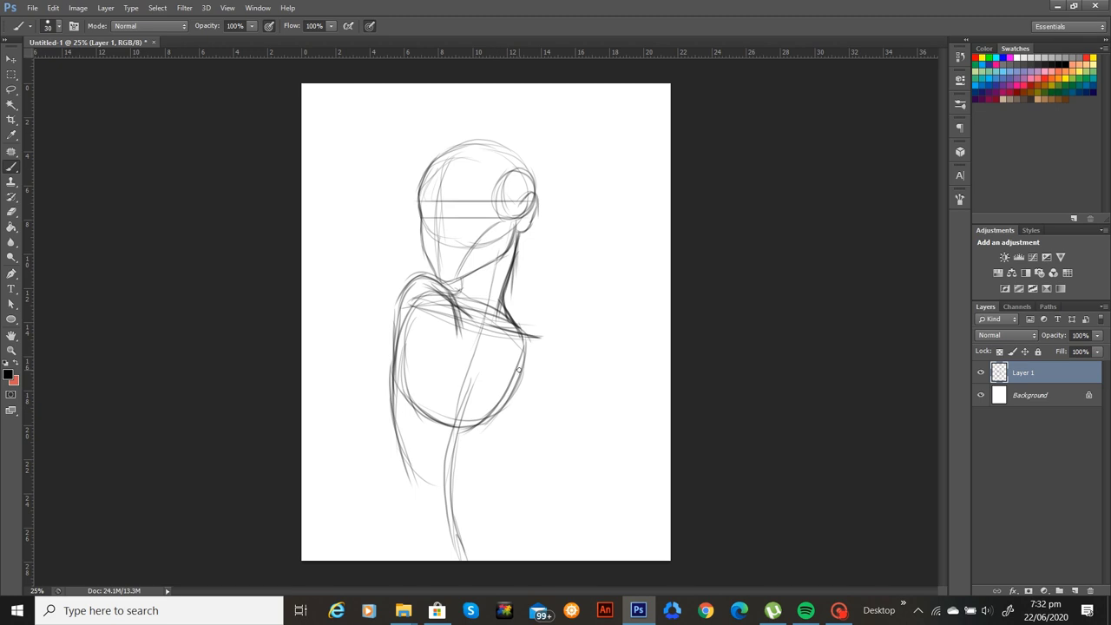
# Sketch the rounded abdomen below the ribcage and the two hip lines flaring out from the waist
pyautogui.moveTo(519, 369)
pyautogui.mouseDown()
pyautogui.moveTo(466, 468)
pyautogui.moveTo(436, 482)
pyautogui.moveTo(477, 469)
pyautogui.mouseUp()
pyautogui.moveTo(497, 418)
pyautogui.mouseDown()
pyautogui.moveTo(462, 483)
pyautogui.moveTo(488, 476)
pyautogui.mouseUp()
pyautogui.moveTo(397, 447); pyautogui.dragTo(404, 489)
pyautogui.moveTo(405, 473); pyautogui.dragTo(385, 566)
pyautogui.moveTo(390, 524); pyautogui.dragTo(385, 561)
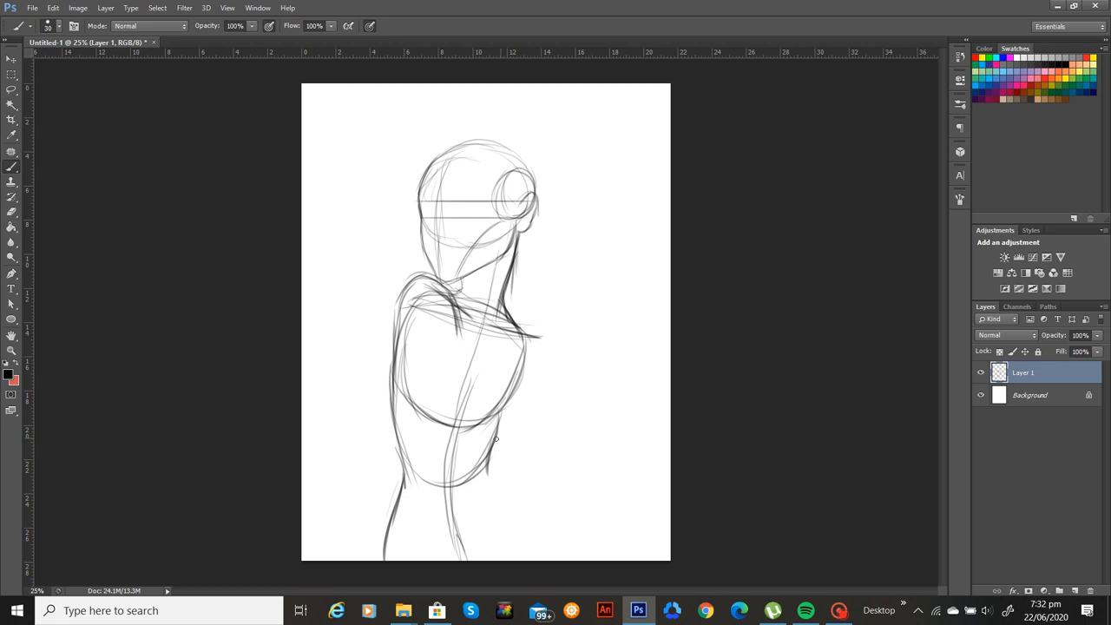
pyautogui.moveTo(493, 448); pyautogui.dragTo(560, 513)
pyautogui.moveTo(510, 465); pyautogui.dragTo(570, 518)
# Reinforce the contours of the outer torso, abdomen and hip with darker strokes
pyautogui.moveTo(391, 393); pyautogui.dragTo(384, 531)
pyautogui.moveTo(401, 469); pyautogui.dragTo(378, 560)
pyautogui.moveTo(404, 483)
pyautogui.mouseDown()
pyautogui.moveTo(451, 488)
pyautogui.moveTo(489, 460)
pyautogui.mouseUp()
pyautogui.moveTo(500, 418); pyautogui.dragTo(486, 476)
pyautogui.moveTo(395, 395); pyautogui.dragTo(396, 443)
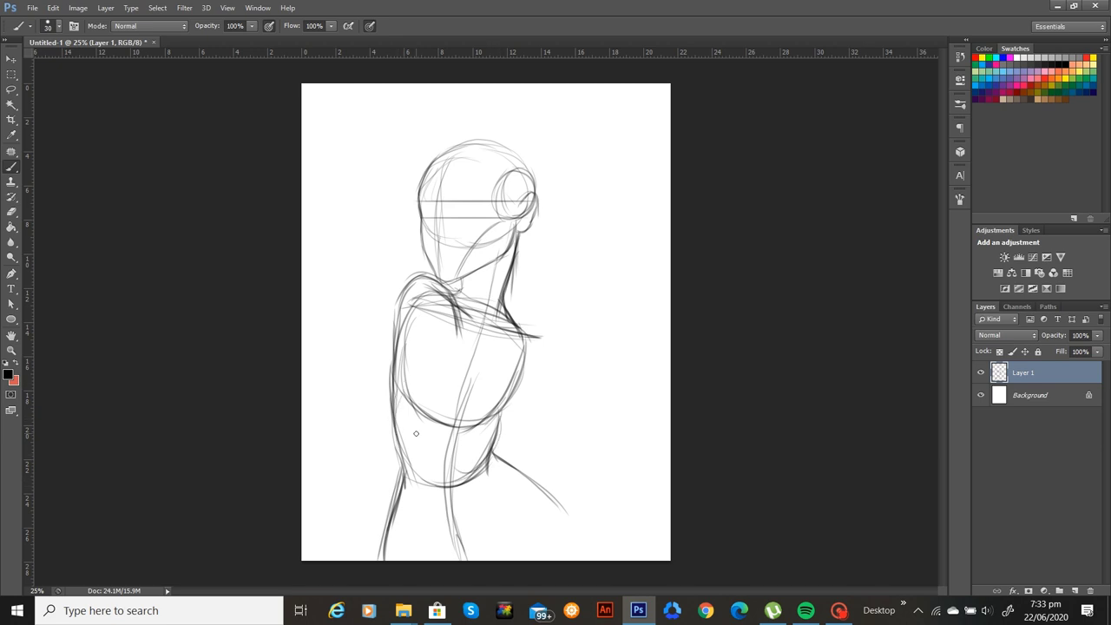
# Add a small joint circle inside the raised shoulder and sketch the opposite shoulder with its upper arm
pyautogui.hotkey('ctrl', '+')
pyautogui.moveTo(551, 350); pyautogui.dragTo(544, 229)
pyautogui.moveTo(351, 270)
pyautogui.mouseDown()
pyautogui.moveTo(394, 149)
pyautogui.moveTo(404, 174)
pyautogui.moveTo(392, 148)
pyautogui.moveTo(419, 177)
pyautogui.mouseUp()
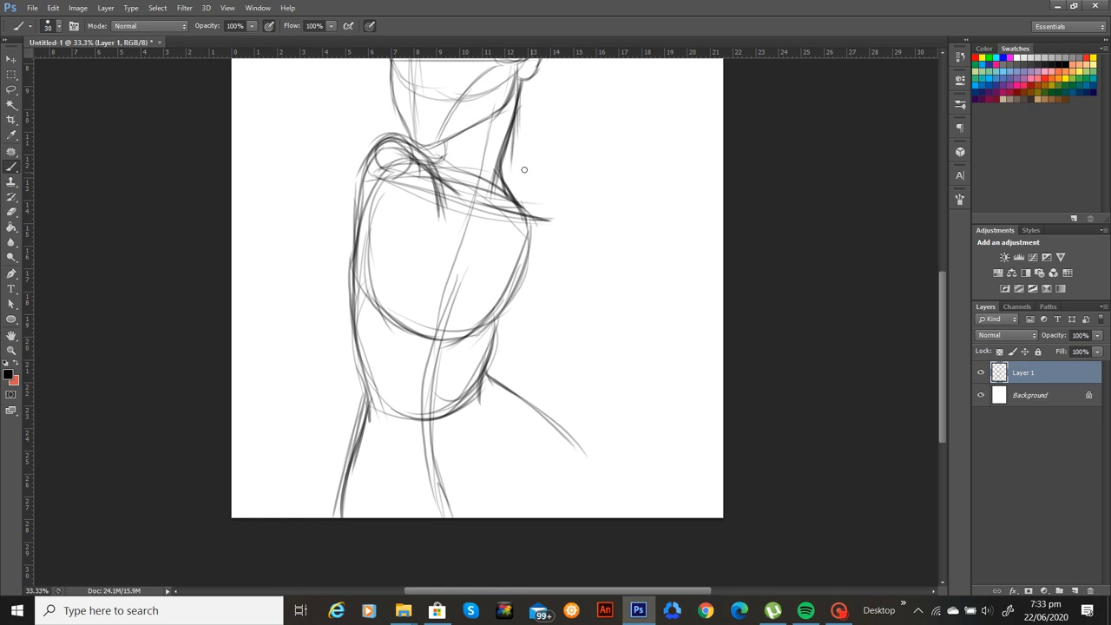
pyautogui.moveTo(514, 197)
pyautogui.mouseDown()
pyautogui.moveTo(556, 228)
pyautogui.moveTo(555, 276)
pyautogui.mouseUp()
pyautogui.moveTo(543, 221); pyautogui.dragTo(543, 300)
pyautogui.moveTo(559, 263)
pyautogui.mouseDown()
pyautogui.moveTo(544, 307)
pyautogui.moveTo(547, 368)
pyautogui.mouseUp()
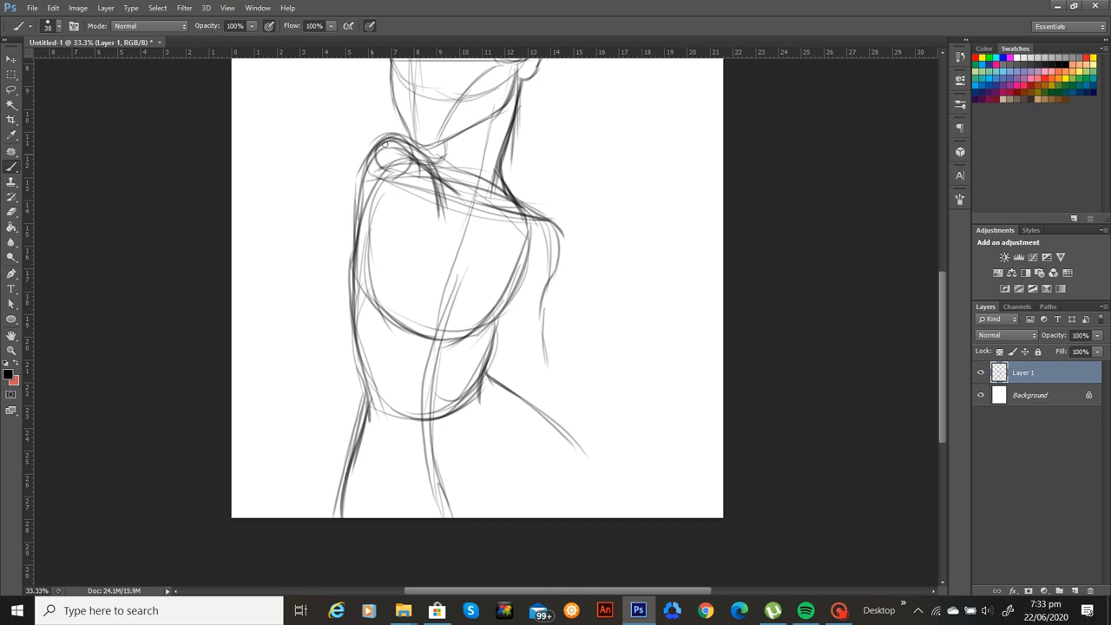
# Darken the raised shoulder's outline and extend loose strokes down the outer side of its arm
pyautogui.moveTo(378, 146)
pyautogui.mouseDown()
pyautogui.moveTo(356, 208)
pyautogui.moveTo(355, 265)
pyautogui.mouseUp()
pyautogui.moveTo(415, 151); pyautogui.dragTo(438, 205)
pyautogui.moveTo(425, 154)
pyautogui.mouseDown()
pyautogui.moveTo(455, 200)
pyautogui.moveTo(353, 208)
pyautogui.mouseUp()
pyautogui.moveTo(363, 166); pyautogui.dragTo(361, 232)
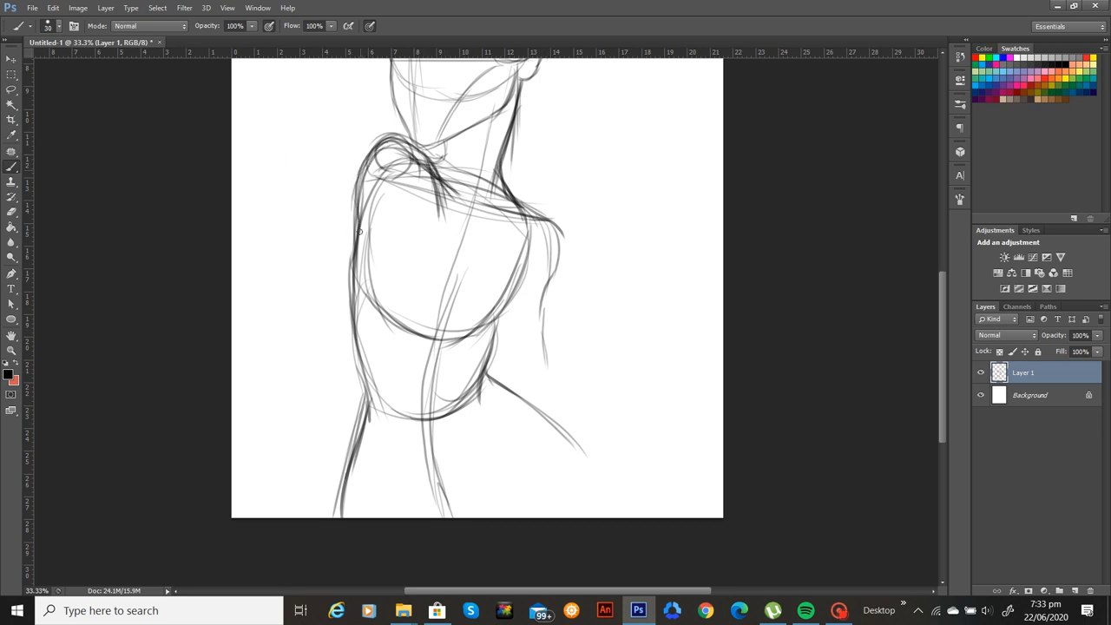
pyautogui.moveTo(356, 189); pyautogui.dragTo(332, 290)
pyautogui.moveTo(491, 220); pyautogui.dragTo(473, 322)
# Sketch the upper arm hanging from the raised shoulder, tapering over the ribcage to a rounded elbow
pyautogui.moveTo(342, 327); pyautogui.dragTo(358, 377)
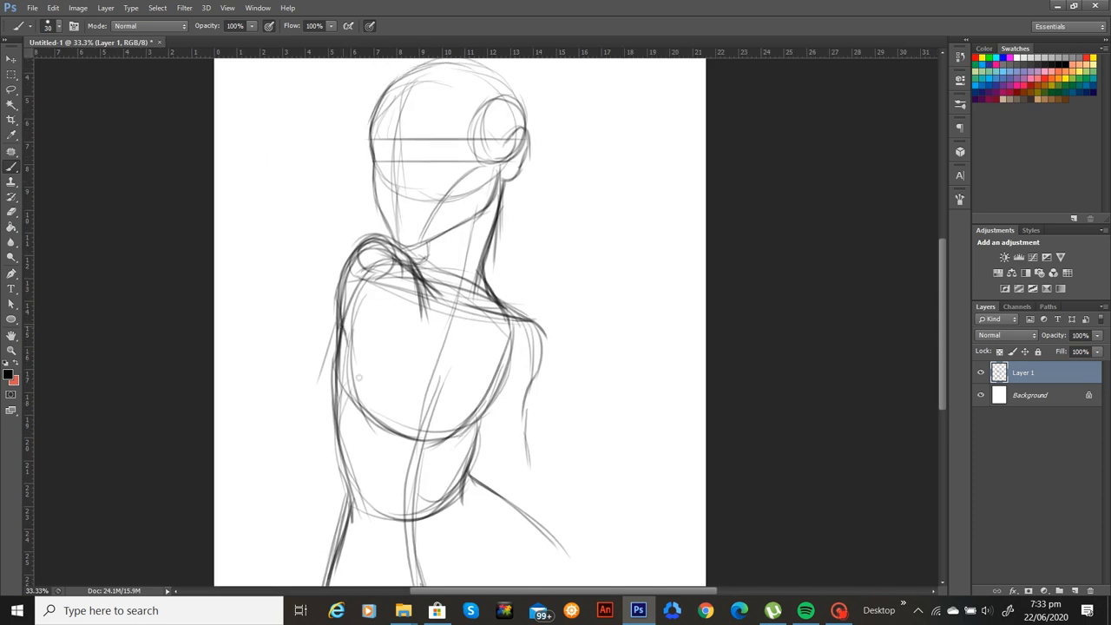
pyautogui.moveTo(408, 266); pyautogui.dragTo(416, 363)
pyautogui.moveTo(351, 349); pyautogui.dragTo(365, 426)
pyautogui.moveTo(350, 372)
pyautogui.mouseDown()
pyautogui.moveTo(395, 450)
pyautogui.moveTo(412, 453)
pyautogui.mouseUp()
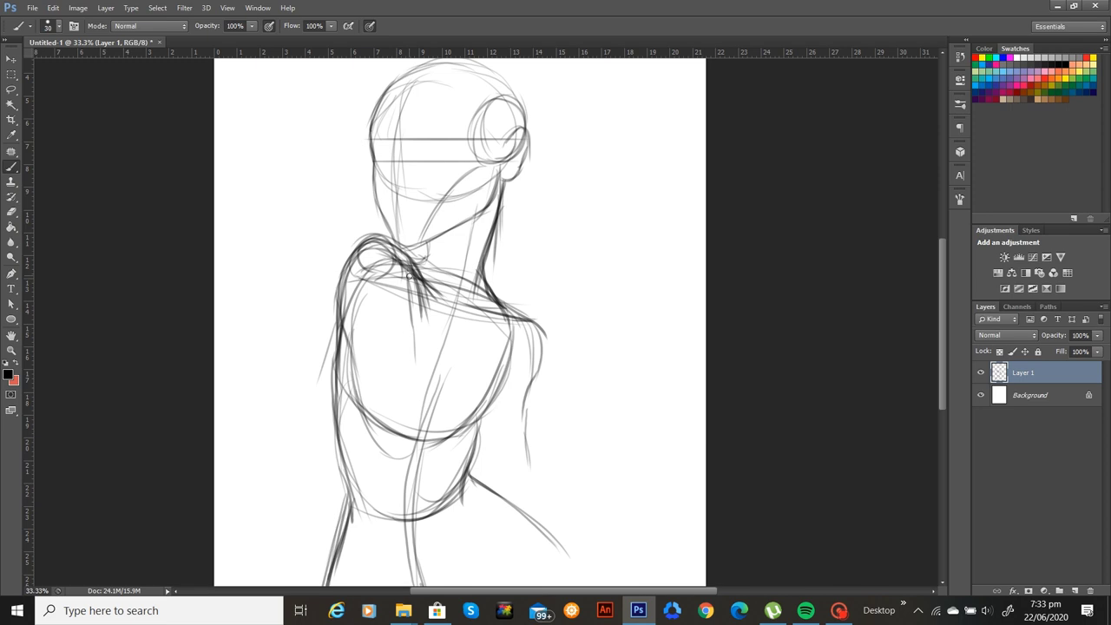
pyautogui.moveTo(410, 275)
pyautogui.mouseDown()
pyautogui.moveTo(418, 454)
pyautogui.moveTo(369, 477)
pyautogui.moveTo(399, 476)
pyautogui.mouseUp()
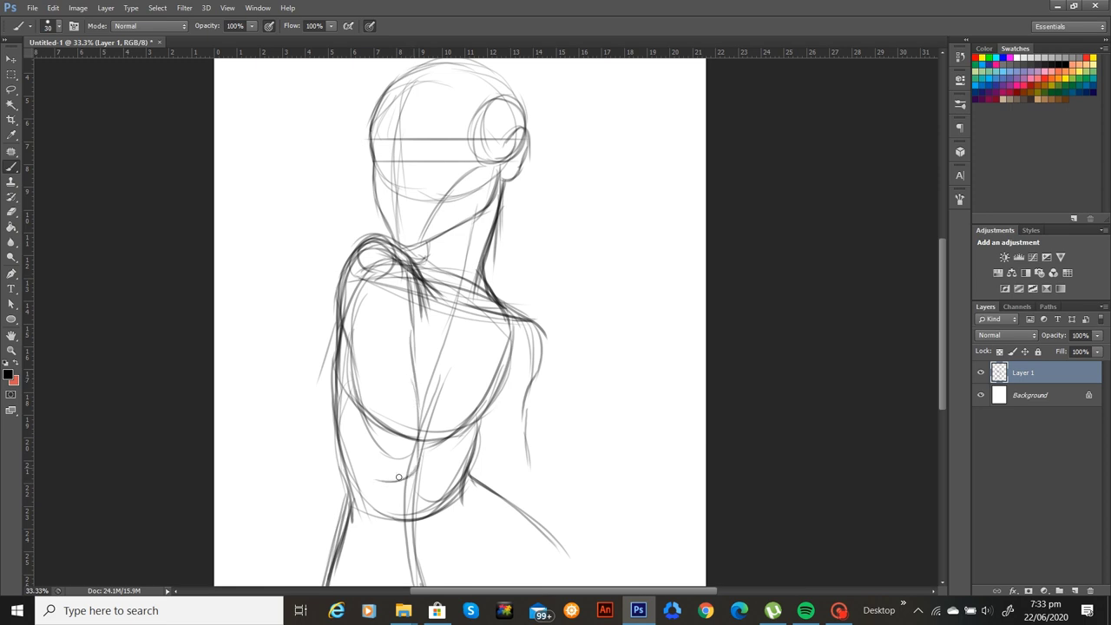
pyautogui.moveTo(350, 336); pyautogui.dragTo(365, 442)
pyautogui.moveTo(353, 377); pyautogui.dragTo(380, 477)
pyautogui.moveTo(381, 478)
pyautogui.mouseDown()
pyautogui.moveTo(413, 479)
pyautogui.moveTo(422, 467)
pyautogui.mouseUp()
pyautogui.moveTo(422, 468); pyautogui.dragTo(415, 298)
# Add a loose curve in front of the face and a diagonal forearm guideline from the elbow
pyautogui.moveTo(404, 247)
pyautogui.mouseDown()
pyautogui.moveTo(427, 274)
pyautogui.moveTo(404, 249)
pyautogui.moveTo(342, 295)
pyautogui.moveTo(356, 250)
pyautogui.mouseUp()
pyautogui.moveTo(368, 109); pyautogui.dragTo(374, 236)
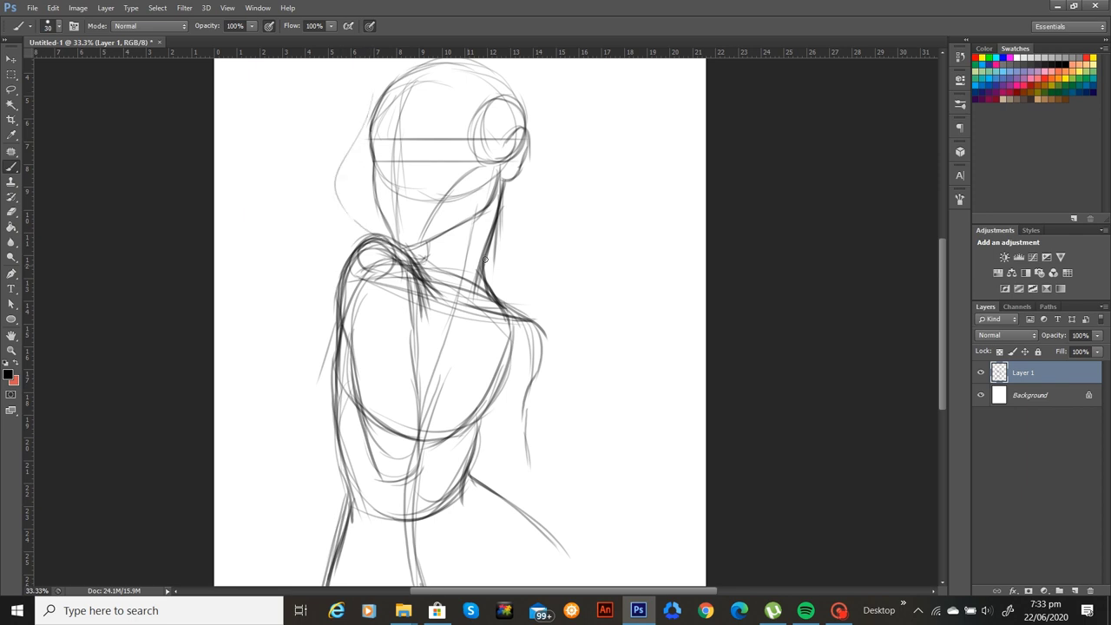
pyautogui.moveTo(420, 451)
pyautogui.mouseDown()
pyautogui.moveTo(408, 308)
pyautogui.moveTo(382, 384)
pyautogui.mouseUp()
pyautogui.hotkey('ctrl', 'r')
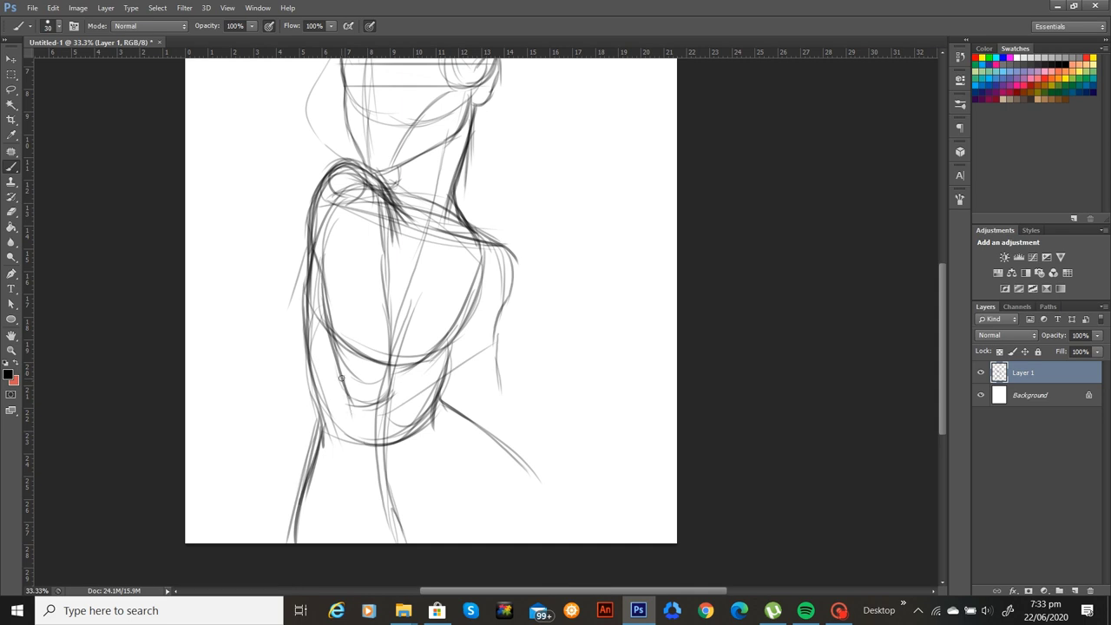
# Draw the elbow joint circle, darken both edges of the upper arm, and reinforce the back of the ribcage
pyautogui.moveTo(342, 382)
pyautogui.mouseDown()
pyautogui.moveTo(358, 415)
pyautogui.moveTo(390, 382)
pyautogui.moveTo(376, 372)
pyautogui.moveTo(351, 391)
pyautogui.moveTo(387, 372)
pyautogui.mouseUp()
pyautogui.moveTo(316, 257); pyautogui.dragTo(353, 419)
pyautogui.moveTo(381, 177)
pyautogui.mouseDown()
pyautogui.moveTo(390, 228)
pyautogui.moveTo(408, 213)
pyautogui.moveTo(384, 295)
pyautogui.moveTo(389, 369)
pyautogui.mouseUp()
pyautogui.moveTo(408, 283); pyautogui.dragTo(397, 338)
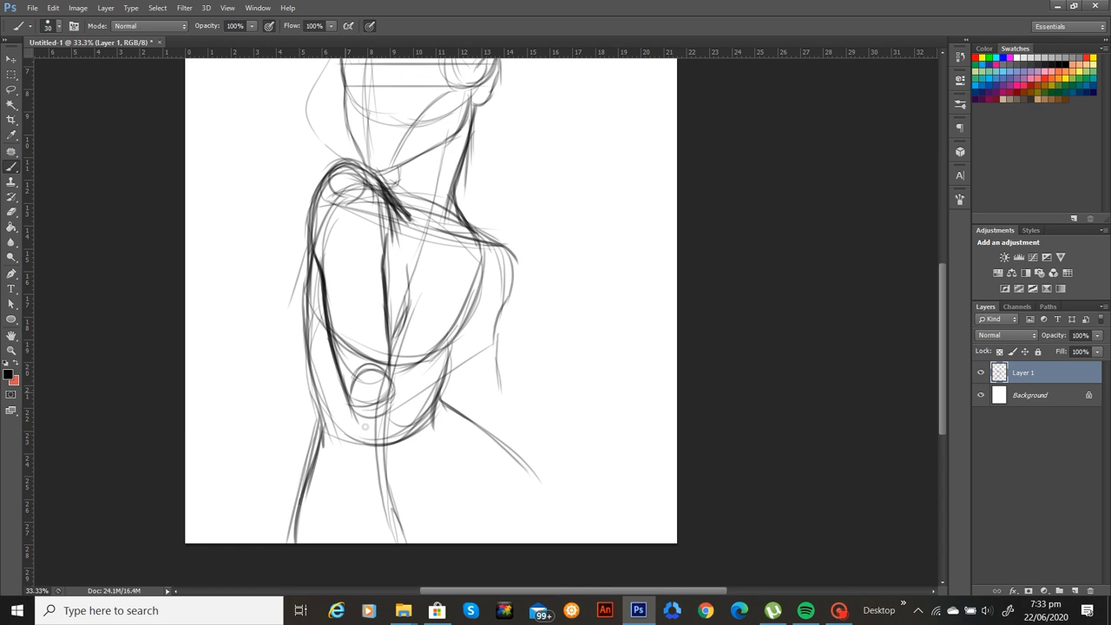
pyautogui.moveTo(358, 412)
pyautogui.mouseDown()
pyautogui.moveTo(403, 417)
pyautogui.moveTo(422, 393)
pyautogui.mouseUp()
pyautogui.moveTo(474, 277)
pyautogui.mouseDown()
pyautogui.moveTo(468, 322)
pyautogui.moveTo(442, 350)
pyautogui.mouseUp()
pyautogui.moveTo(509, 250); pyautogui.dragTo(497, 375)
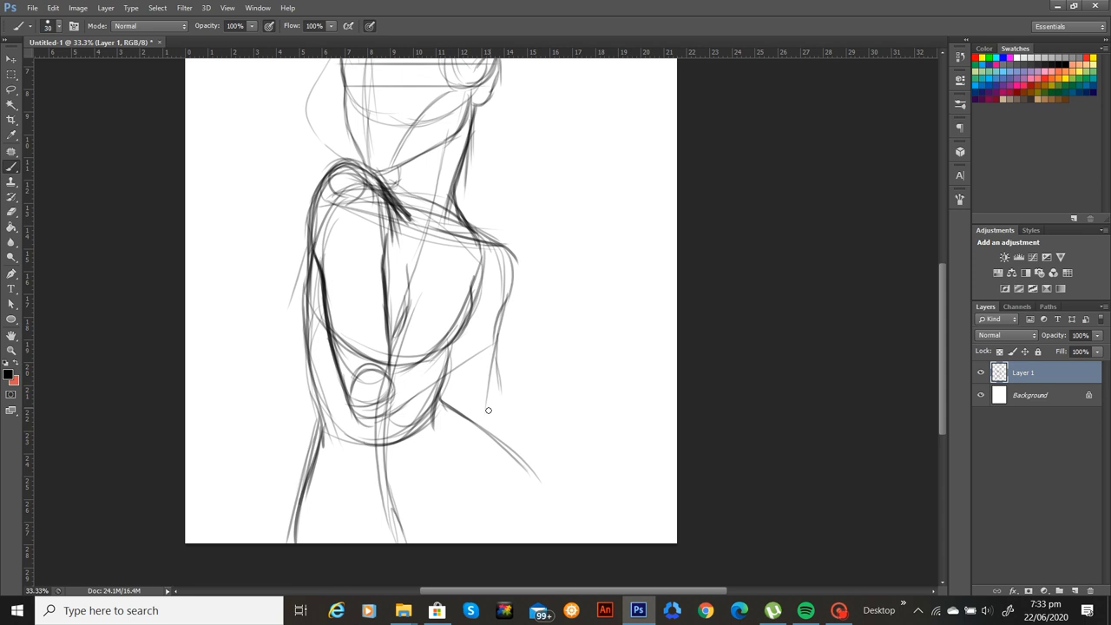
# Sketch the forearm from the elbow circle across the waist towards the opposite arm
pyautogui.moveTo(434, 421); pyautogui.dragTo(467, 431)
pyautogui.moveTo(372, 396); pyautogui.dragTo(480, 437)
pyautogui.moveTo(415, 415); pyautogui.dragTo(487, 441)
pyautogui.moveTo(499, 362); pyautogui.dragTo(486, 428)
pyautogui.moveTo(401, 406)
pyautogui.mouseDown()
pyautogui.moveTo(466, 430)
pyautogui.moveTo(435, 424)
pyautogui.moveTo(339, 351)
pyautogui.moveTo(330, 399)
pyautogui.moveTo(374, 389)
pyautogui.moveTo(327, 332)
pyautogui.moveTo(384, 408)
pyautogui.moveTo(483, 440)
pyautogui.mouseUp()
pyautogui.moveTo(560, 335); pyautogui.dragTo(510, 431)
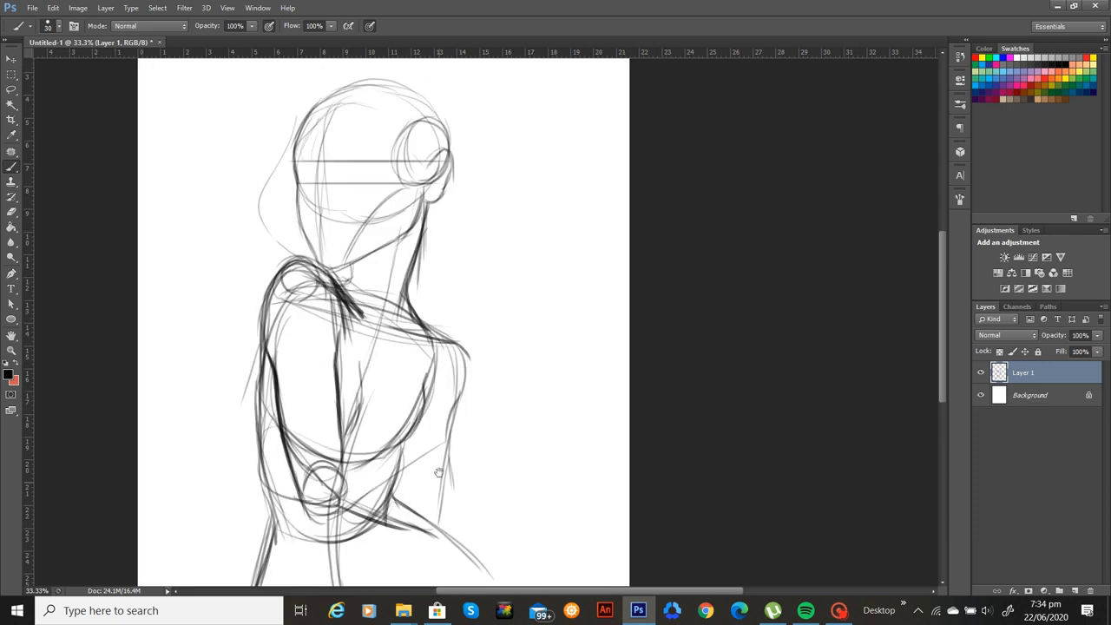
pyautogui.moveTo(413, 501)
pyautogui.mouseDown()
pyautogui.moveTo(404, 283)
pyautogui.moveTo(414, 426)
pyautogui.moveTo(440, 493)
pyautogui.mouseUp()
pyautogui.moveTo(384, 441); pyautogui.dragTo(479, 412)
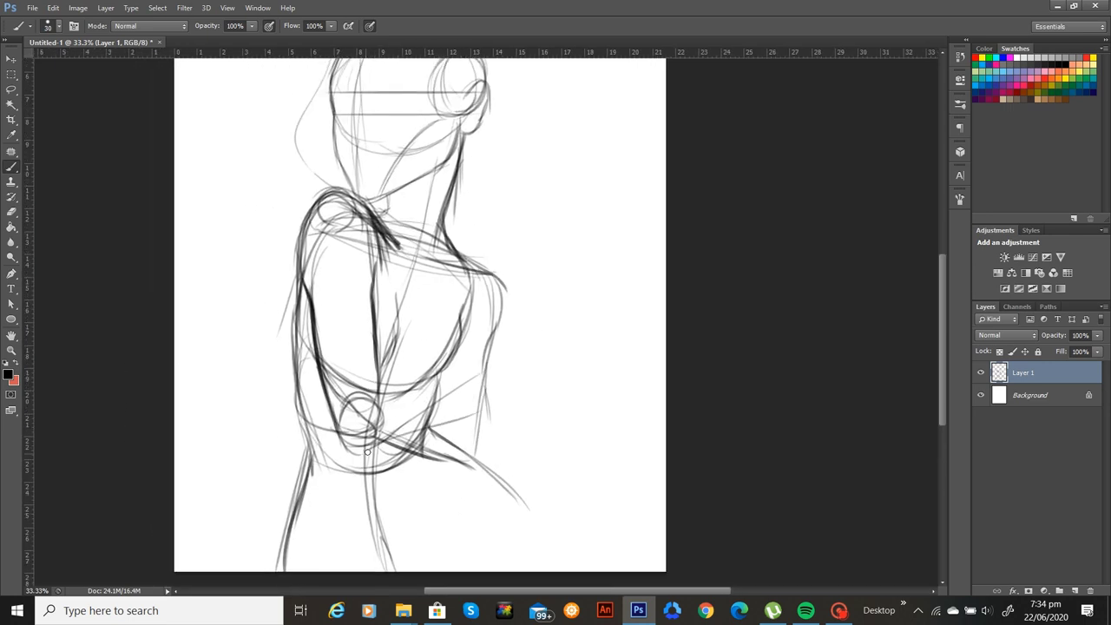
pyautogui.moveTo(390, 444); pyautogui.dragTo(418, 434)
# Darken the opposite shoulder slope and draw that arm down to a rounded elbow beside the waist
pyautogui.moveTo(455, 236); pyautogui.dragTo(482, 265)
pyautogui.moveTo(441, 218)
pyautogui.mouseDown()
pyautogui.moveTo(469, 264)
pyautogui.moveTo(503, 276)
pyautogui.moveTo(444, 370)
pyautogui.moveTo(420, 386)
pyautogui.mouseUp()
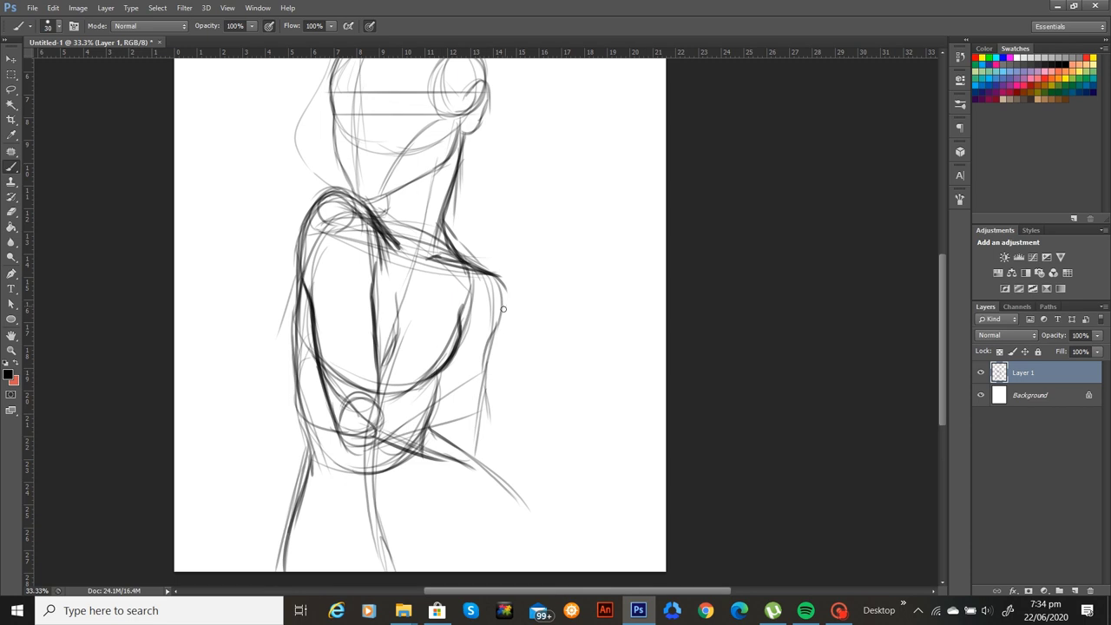
pyautogui.moveTo(503, 309); pyautogui.dragTo(473, 439)
pyautogui.moveTo(484, 393); pyautogui.dragTo(453, 488)
pyautogui.moveTo(436, 394)
pyautogui.mouseDown()
pyautogui.moveTo(453, 483)
pyautogui.moveTo(467, 479)
pyautogui.mouseUp()
pyautogui.moveTo(490, 402); pyautogui.dragTo(463, 477)
pyautogui.moveTo(439, 418); pyautogui.dragTo(430, 474)
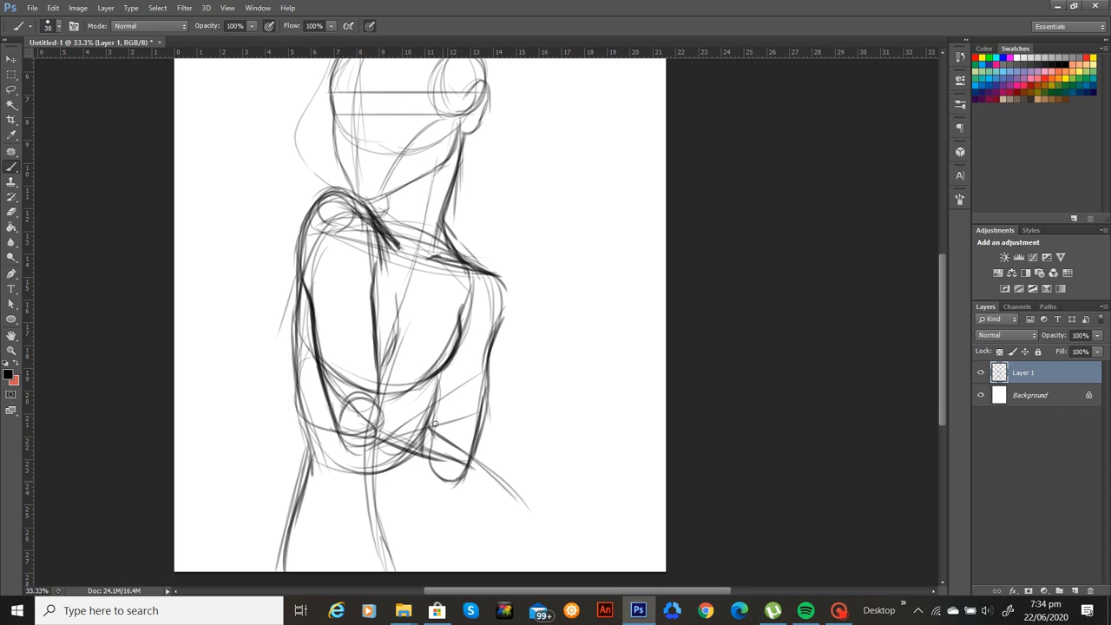
pyautogui.moveTo(439, 385); pyautogui.dragTo(429, 456)
pyautogui.moveTo(496, 277)
pyautogui.mouseDown()
pyautogui.moveTo(502, 314)
pyautogui.moveTo(466, 470)
pyautogui.mouseUp()
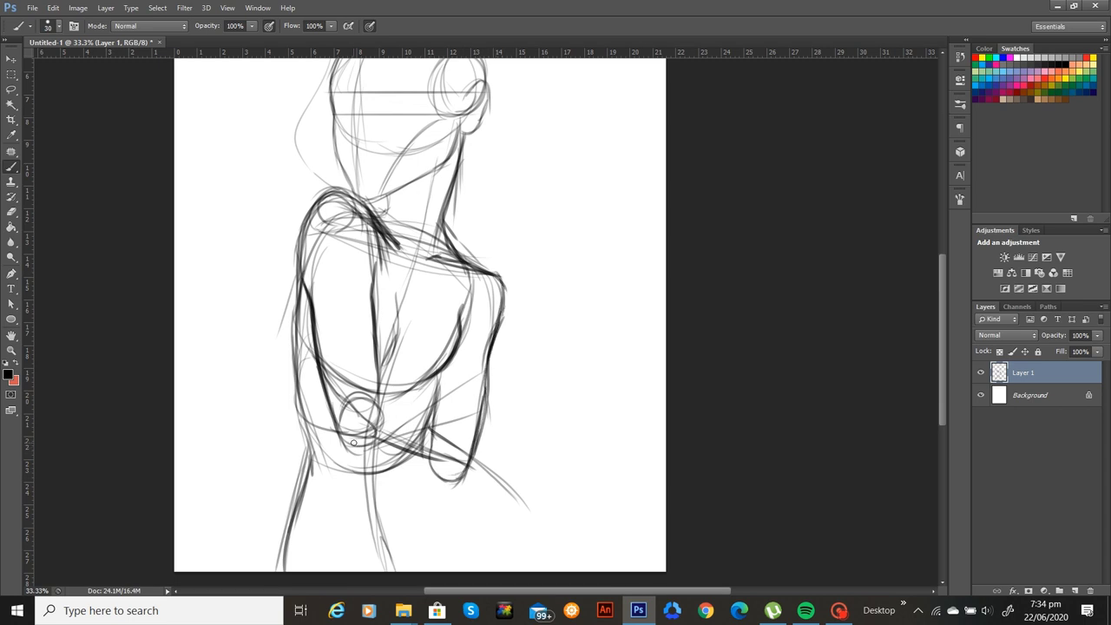
# Sketch the opposite arm's forearm crossing the waist from its elbow back to the first elbow circle
pyautogui.moveTo(353, 442); pyautogui.dragTo(418, 473)
pyautogui.moveTo(454, 441); pyautogui.dragTo(471, 462)
pyautogui.moveTo(396, 435)
pyautogui.mouseDown()
pyautogui.moveTo(450, 441)
pyautogui.moveTo(361, 435)
pyautogui.moveTo(420, 477)
pyautogui.mouseUp()
pyautogui.moveTo(361, 440); pyautogui.dragTo(456, 493)
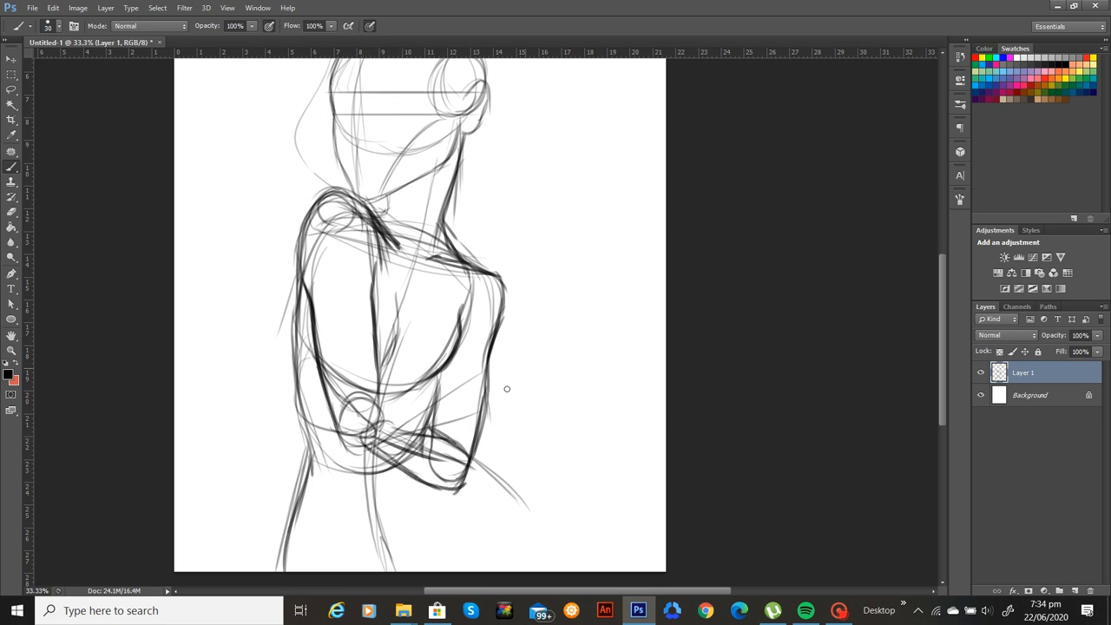
# Darken the waist contour behind the arms and the upper edge of the crossing forearm
pyautogui.moveTo(447, 368)
pyautogui.mouseDown()
pyautogui.moveTo(430, 407)
pyautogui.moveTo(436, 391)
pyautogui.mouseUp()
pyautogui.moveTo(440, 387); pyautogui.dragTo(427, 444)
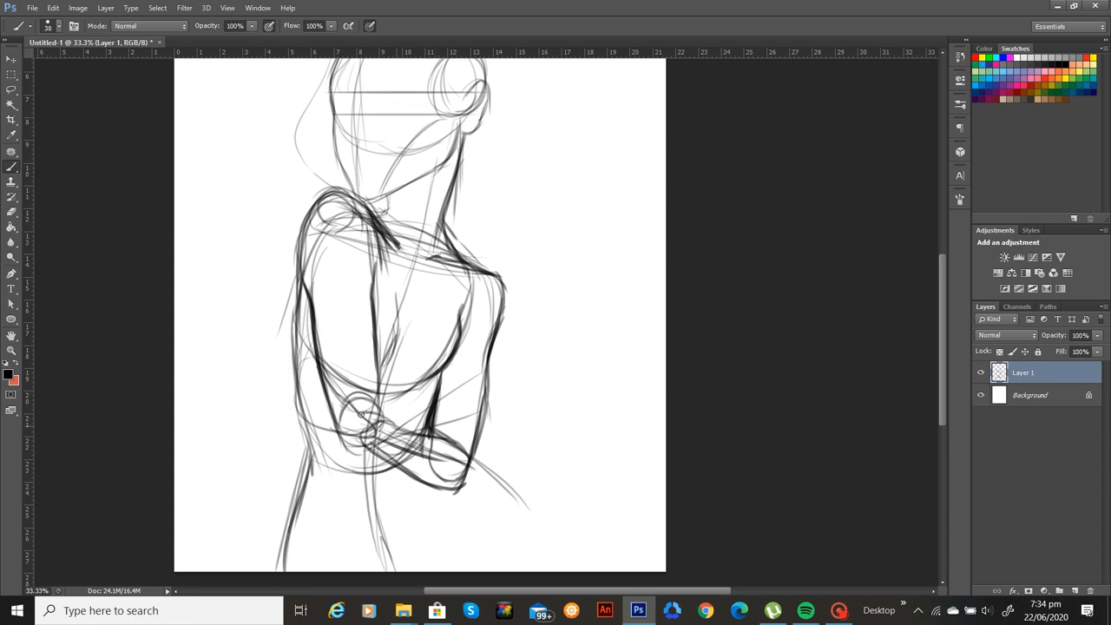
pyautogui.moveTo(354, 443)
pyautogui.mouseDown()
pyautogui.moveTo(353, 416)
pyautogui.moveTo(461, 444)
pyautogui.mouseUp()
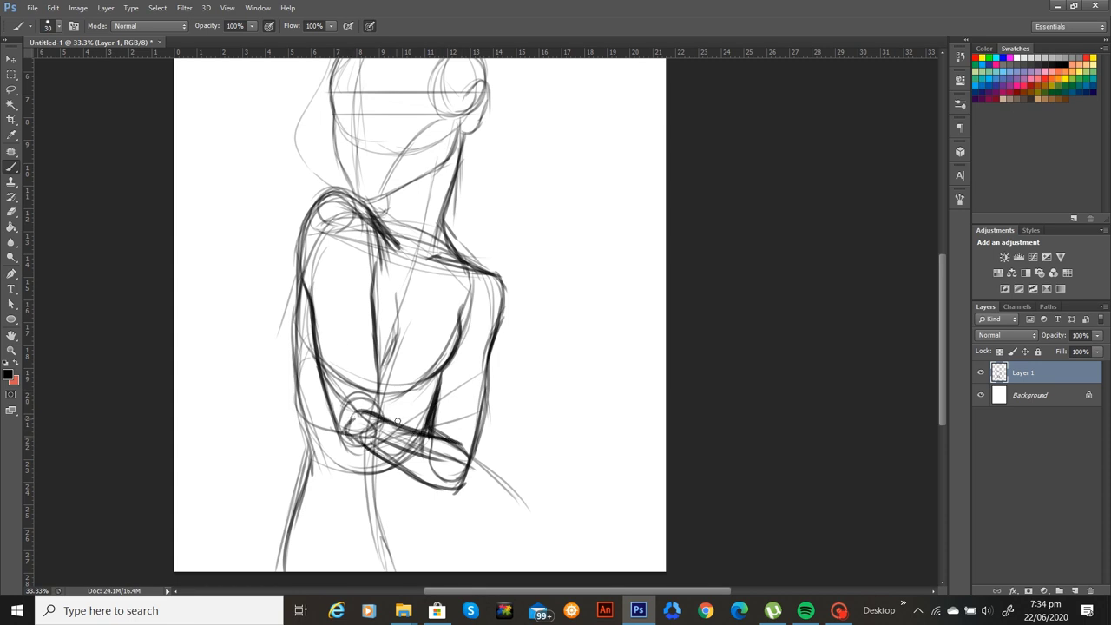
# Sketch both edges of the second forearm rising from the elbow circle across the waist to the opposite upper arm
pyautogui.moveTo(368, 449); pyautogui.dragTo(497, 371)
pyautogui.moveTo(421, 415); pyautogui.dragTo(470, 383)
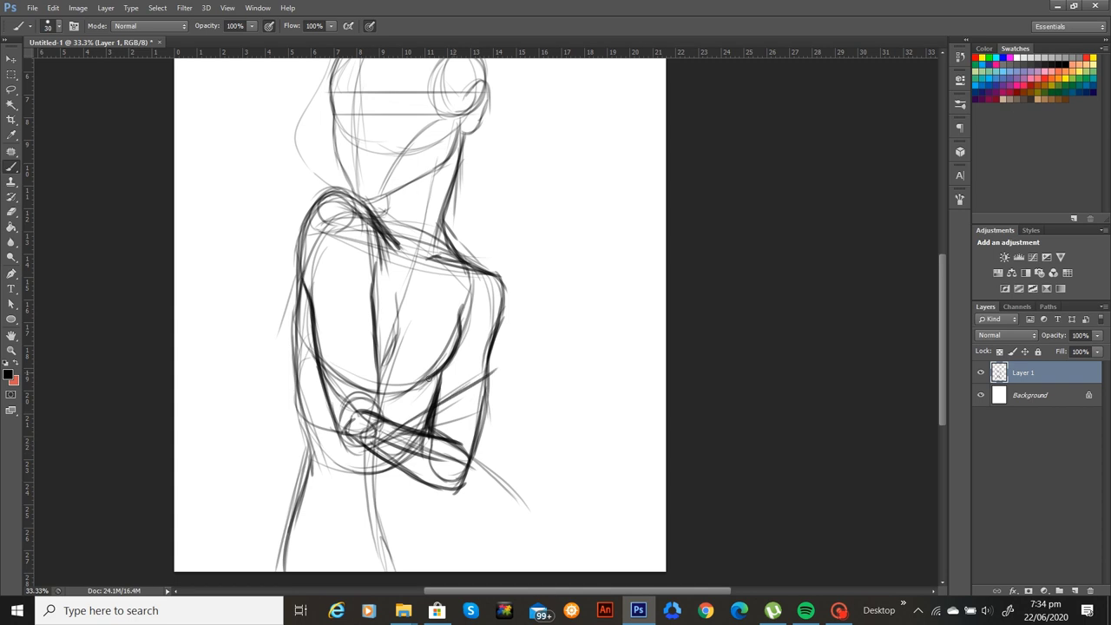
pyautogui.moveTo(379, 374)
pyautogui.mouseDown()
pyautogui.moveTo(378, 411)
pyautogui.moveTo(418, 388)
pyautogui.mouseUp()
pyautogui.moveTo(351, 448); pyautogui.dragTo(481, 388)
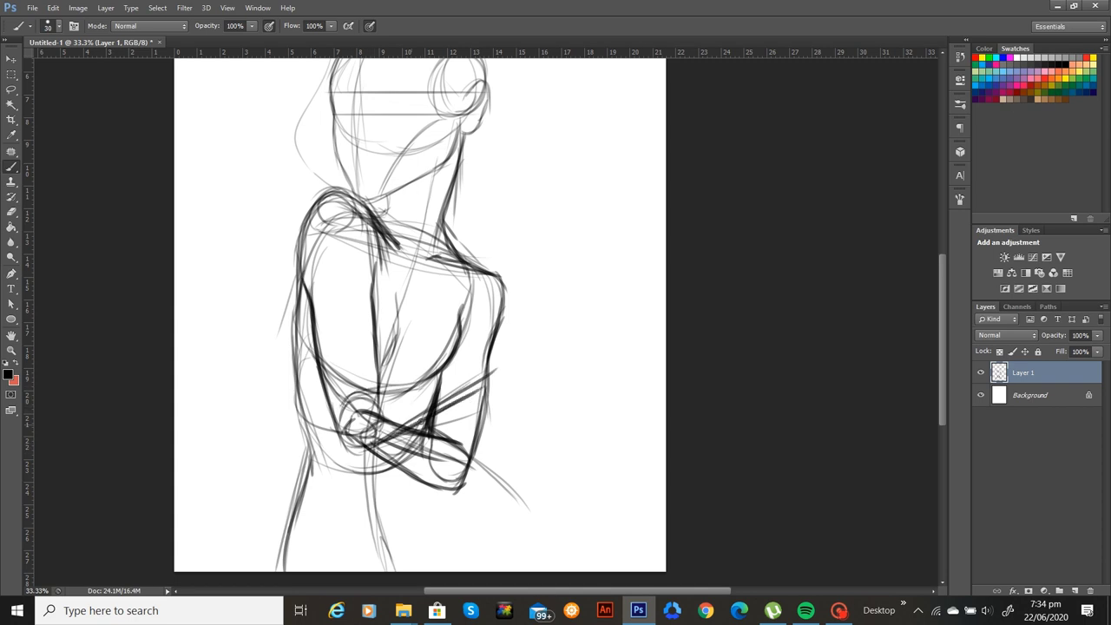
pyautogui.moveTo(379, 392)
pyautogui.mouseDown()
pyautogui.moveTo(490, 362)
pyautogui.moveTo(476, 391)
pyautogui.moveTo(508, 342)
pyautogui.moveTo(487, 382)
pyautogui.moveTo(512, 361)
pyautogui.mouseUp()
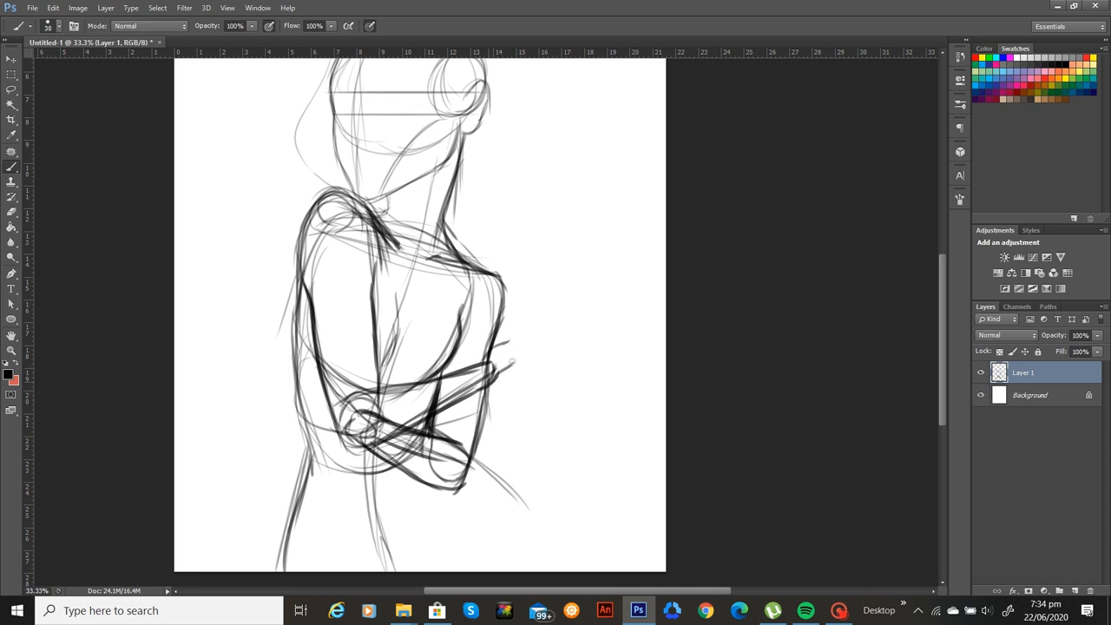
# Draw the curved contour outside the opposite upper arm and reinforce the curved line inside the chest
pyautogui.moveTo(508, 317)
pyautogui.mouseDown()
pyautogui.moveTo(500, 380)
pyautogui.moveTo(508, 358)
pyautogui.mouseUp()
pyautogui.moveTo(389, 368)
pyautogui.mouseDown()
pyautogui.moveTo(408, 345)
pyautogui.moveTo(397, 362)
pyautogui.moveTo(406, 297)
pyautogui.moveTo(390, 372)
pyautogui.mouseUp()
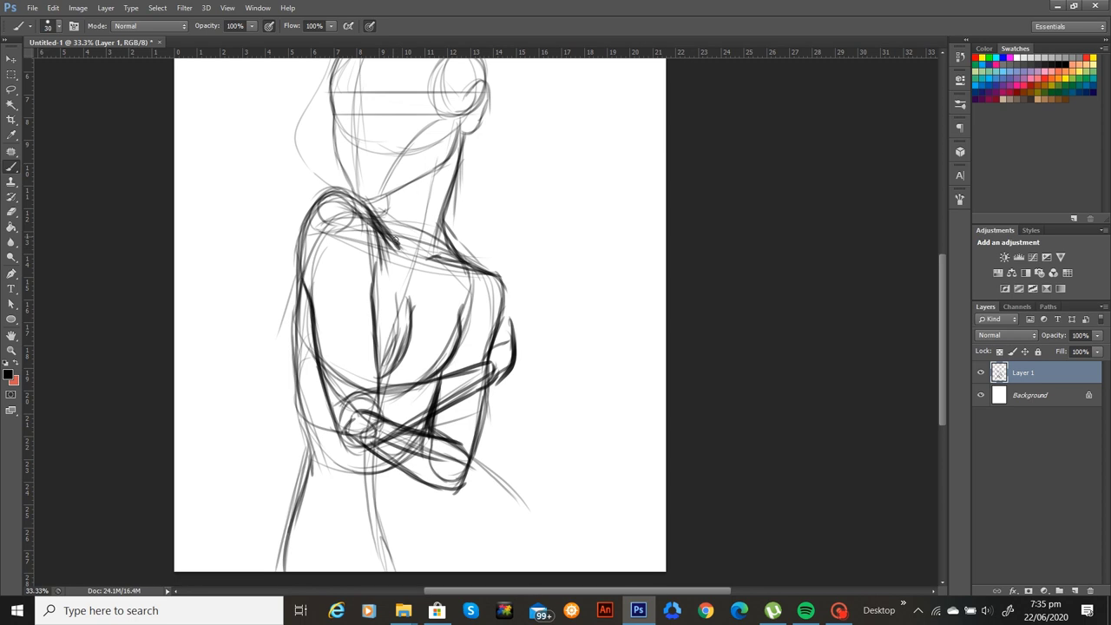
pyautogui.moveTo(377, 271); pyautogui.dragTo(371, 302)
# Extend the hip curve further down below the crossed arms
pyautogui.moveTo(362, 424); pyautogui.dragTo(328, 353)
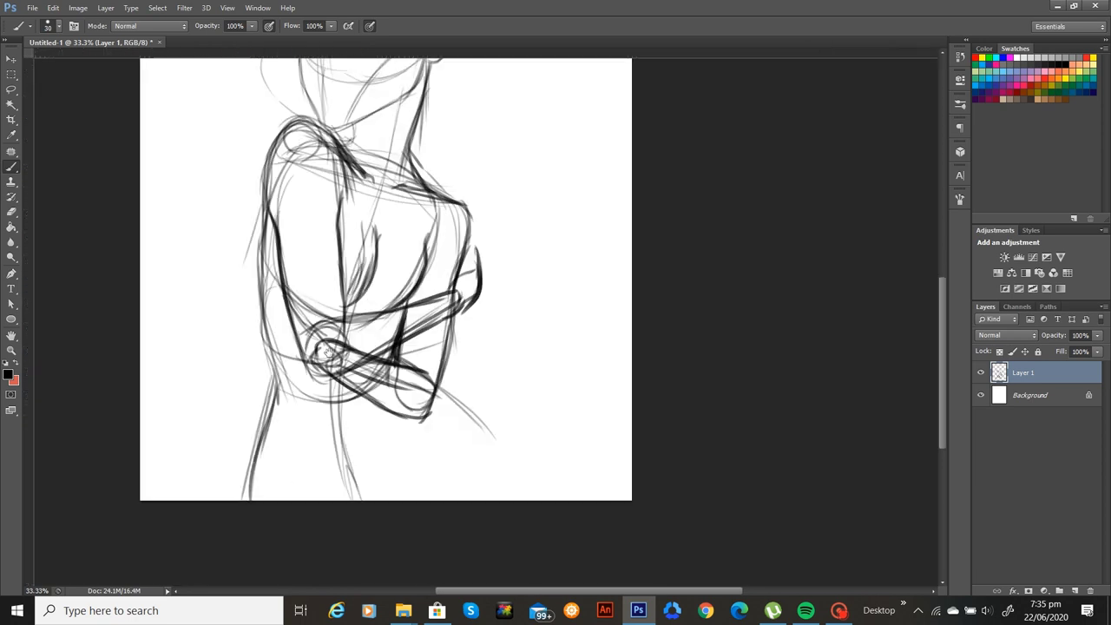
pyautogui.moveTo(475, 420); pyautogui.dragTo(504, 459)
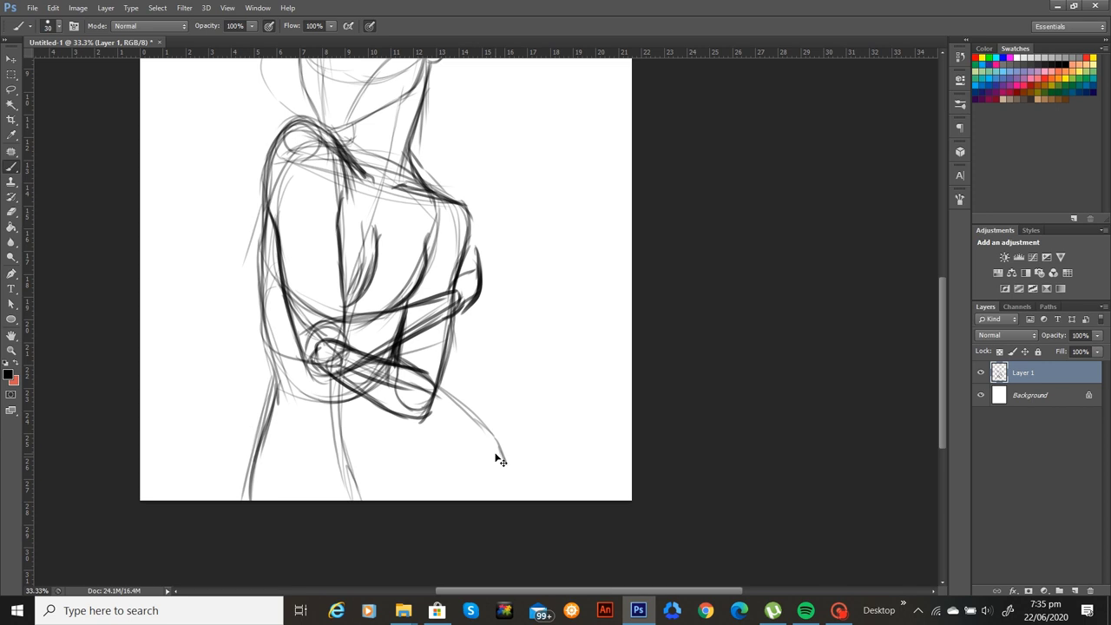
pyautogui.hotkey('ctrl', '0')
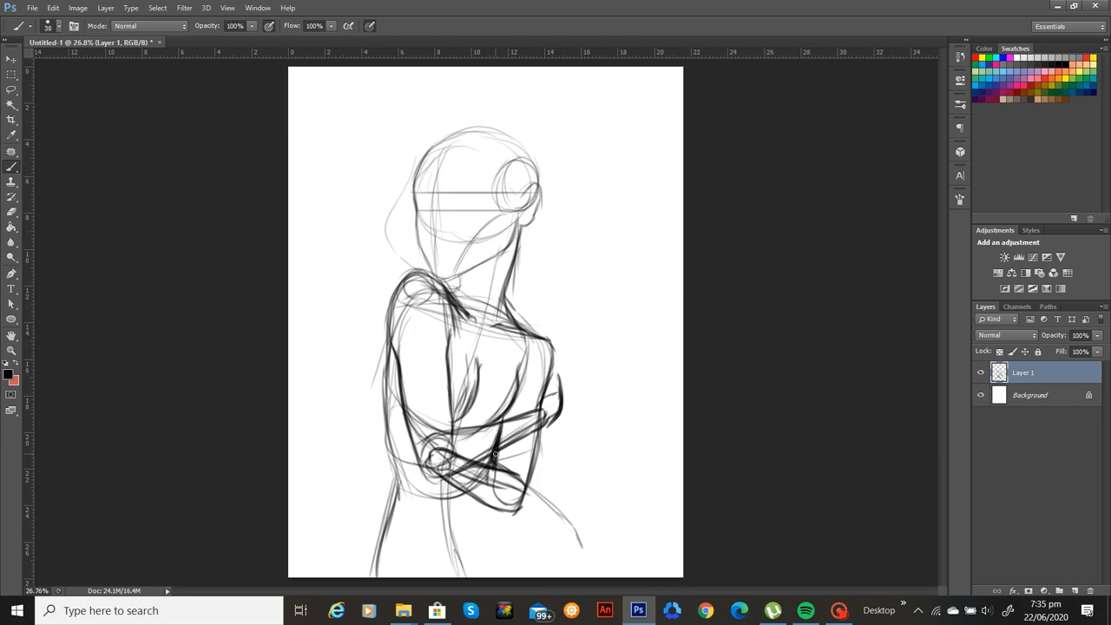
# Erase the stray lines behind the neck and redraw a darker contour from the neck over the shoulder into the arm
pyautogui.scroll(2, 524, 247)
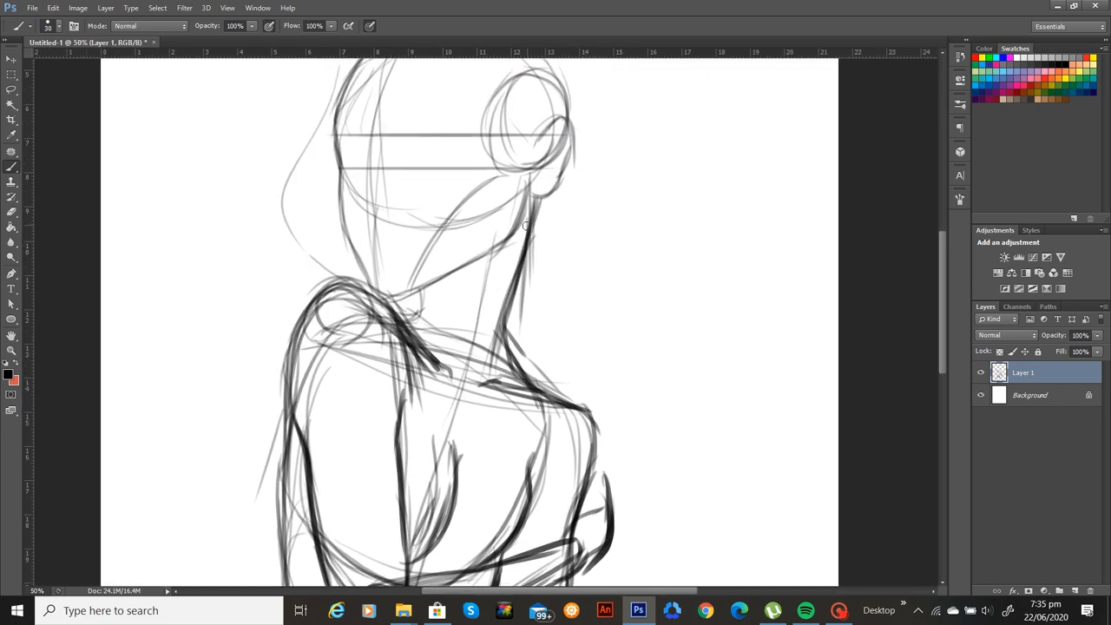
pyautogui.press('e')
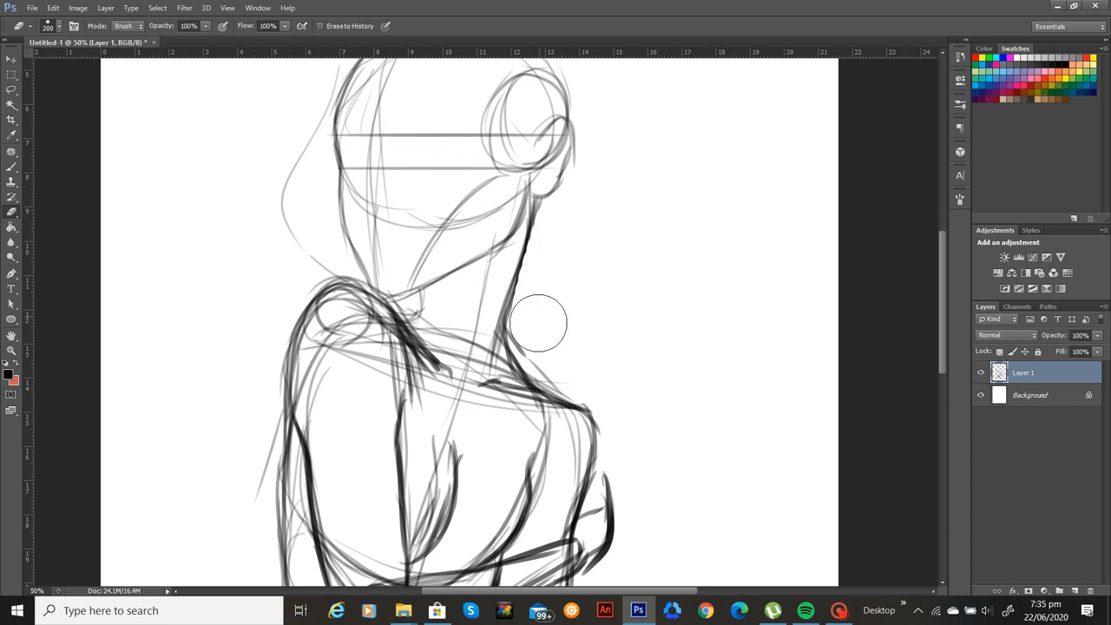
pyautogui.press('b')
pyautogui.moveTo(543, 199); pyautogui.dragTo(502, 303)
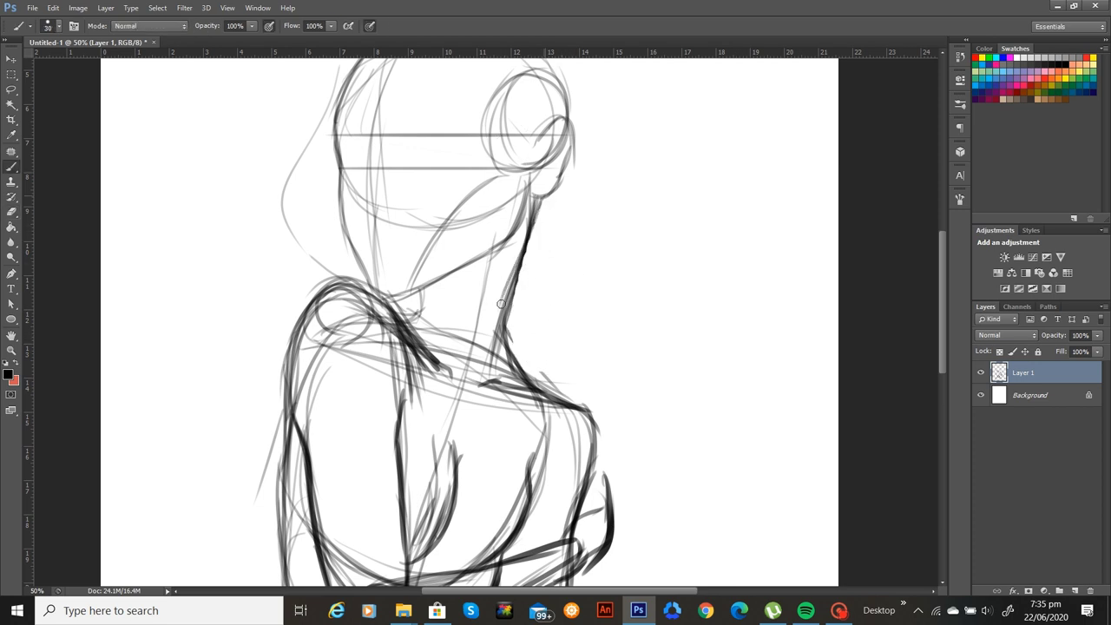
pyautogui.moveTo(529, 241)
pyautogui.mouseDown()
pyautogui.moveTo(505, 339)
pyautogui.moveTo(535, 375)
pyautogui.mouseUp()
pyautogui.moveTo(506, 320)
pyautogui.mouseDown()
pyautogui.moveTo(567, 393)
pyautogui.moveTo(520, 363)
pyautogui.moveTo(593, 422)
pyautogui.moveTo(571, 396)
pyautogui.moveTo(578, 497)
pyautogui.mouseUp()
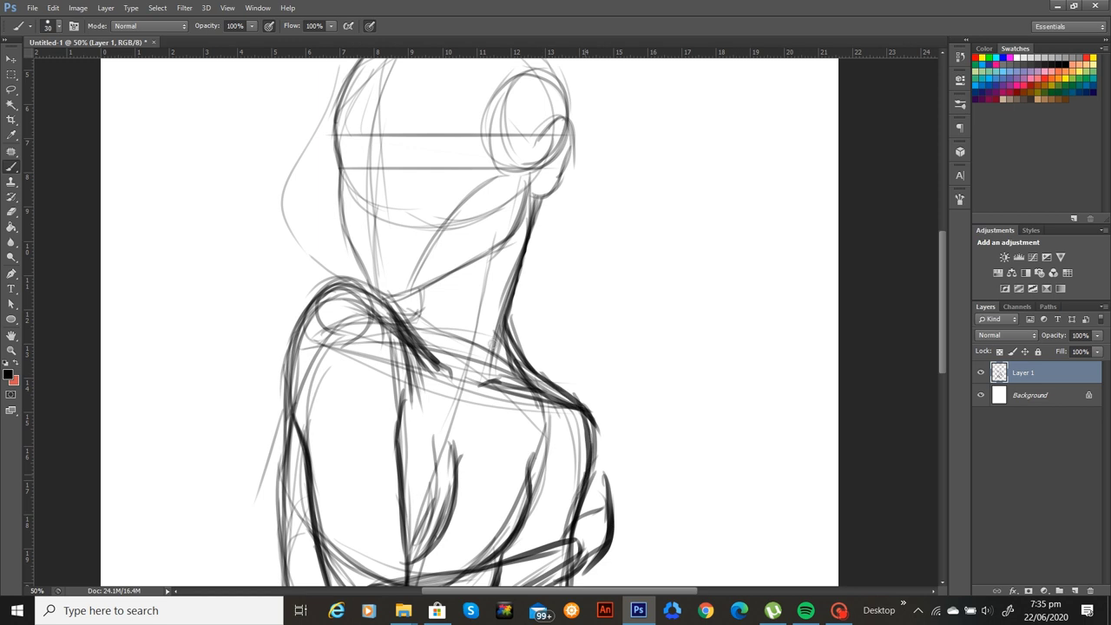
# Darken the elbow circle where the forearms cross at the waist
pyautogui.moveTo(303, 314)
pyautogui.mouseDown()
pyautogui.moveTo(285, 431)
pyautogui.moveTo(313, 280)
pyautogui.mouseUp()
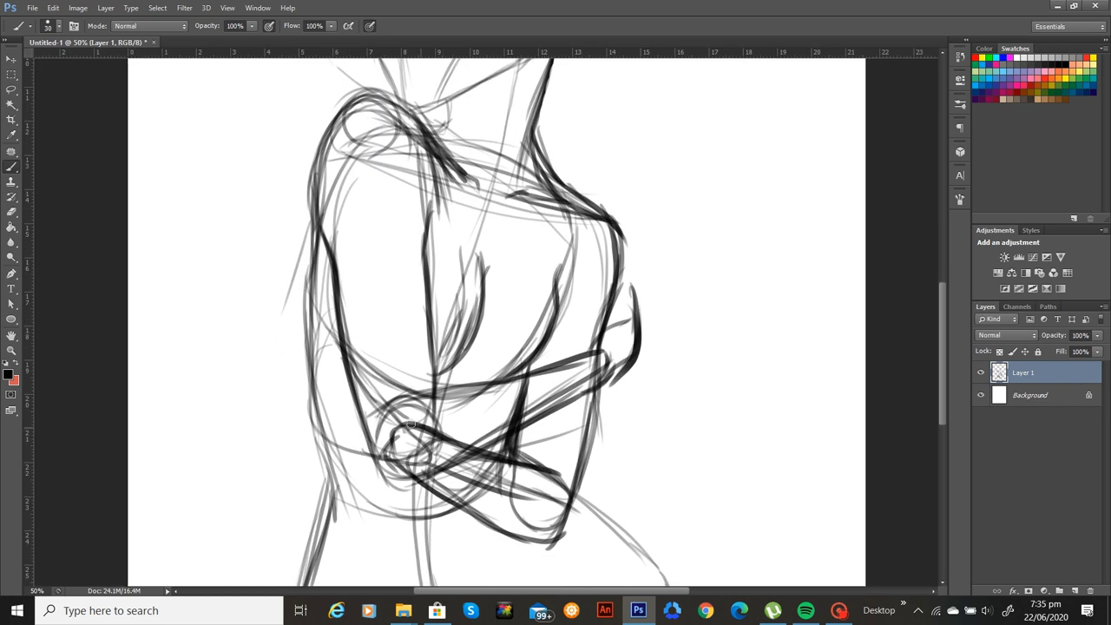
pyautogui.moveTo(411, 425)
pyautogui.mouseDown()
pyautogui.moveTo(391, 464)
pyautogui.moveTo(397, 425)
pyautogui.moveTo(383, 456)
pyautogui.moveTo(419, 418)
pyautogui.moveTo(381, 445)
pyautogui.moveTo(396, 441)
pyautogui.mouseUp()
pyautogui.hotkey('ctrl', '0')
# Add a new layer, reduce Layer 1's opacity to 29%, and make Layer 2 active for the refined lines
pyautogui.click(1075, 591)
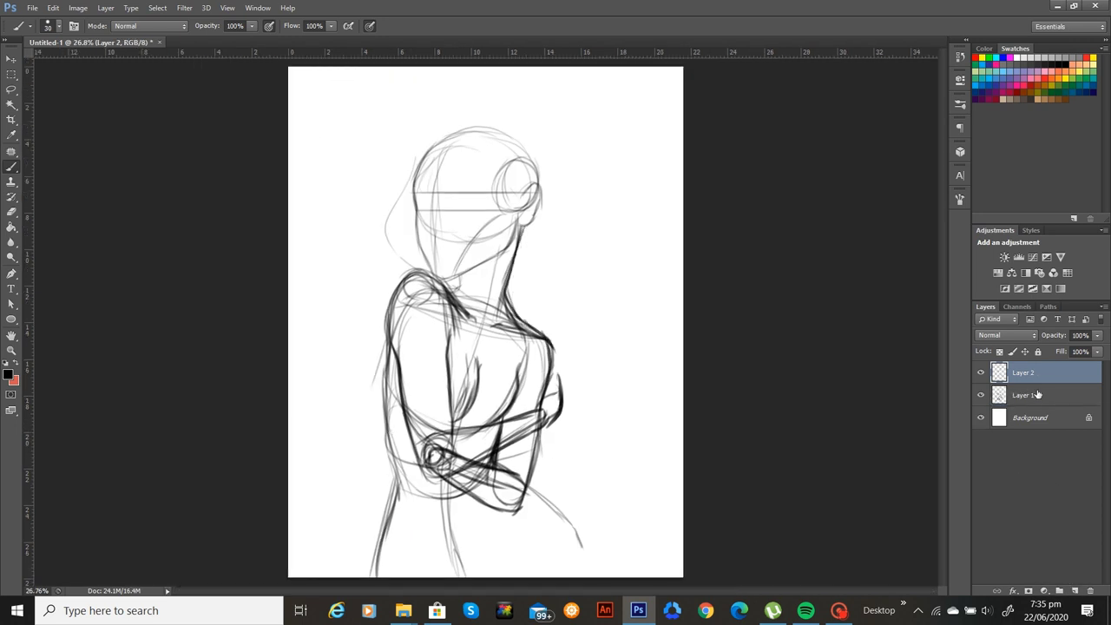
pyautogui.click(1037, 395)
pyautogui.click(1098, 335)
pyautogui.moveTo(1096, 351); pyautogui.dragTo(1056, 351)
pyautogui.click(553, 139)
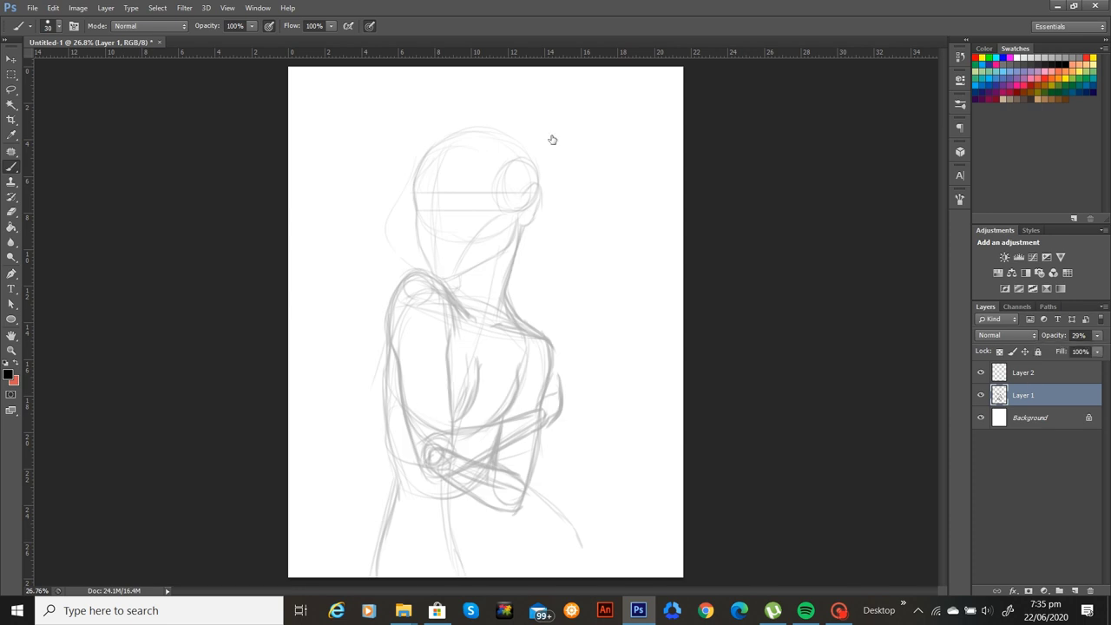
pyautogui.hotkey('ctrl', '+')
pyautogui.hotkey('alt', ']')
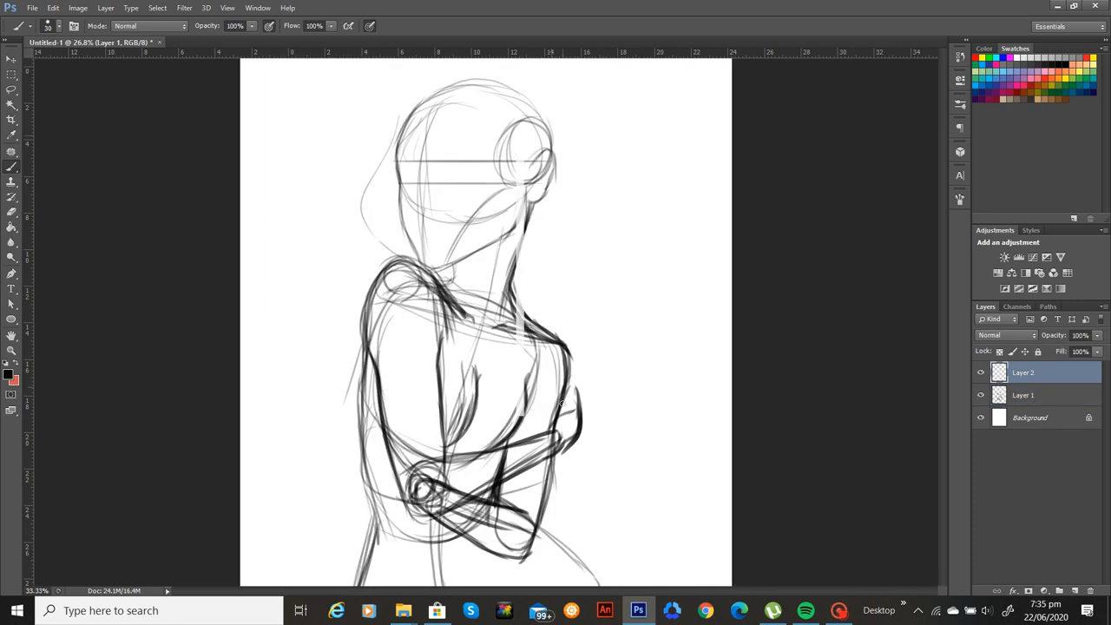
# Try a first outline of the raised hand and thumb against the near upper arm on Layer 2
pyautogui.hotkey('ctrl', '+')
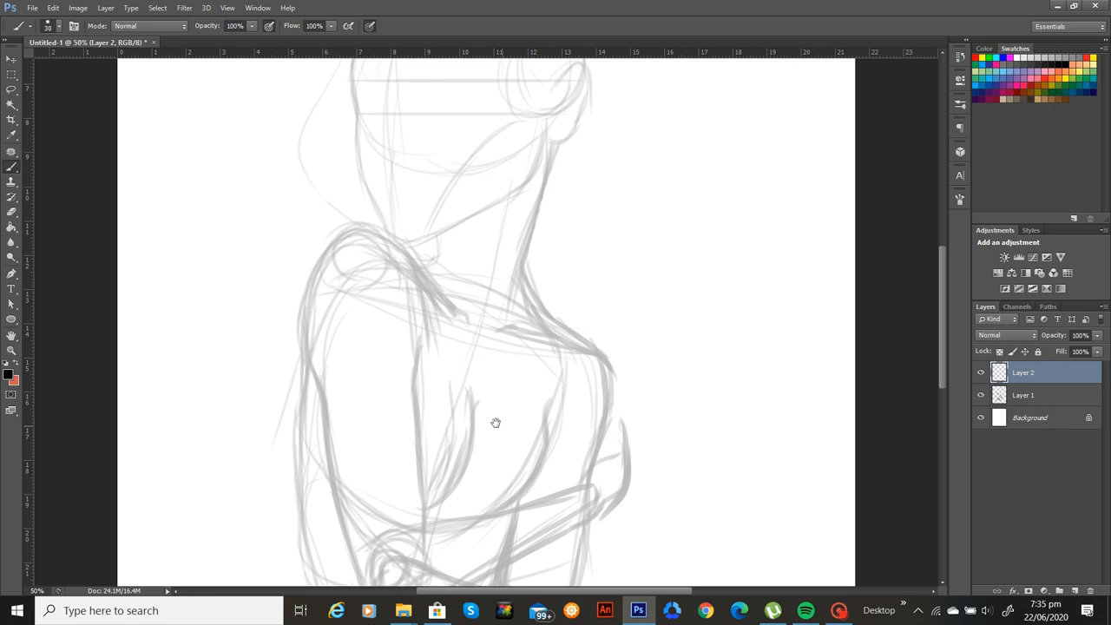
pyautogui.moveTo(496, 422); pyautogui.dragTo(470, 340)
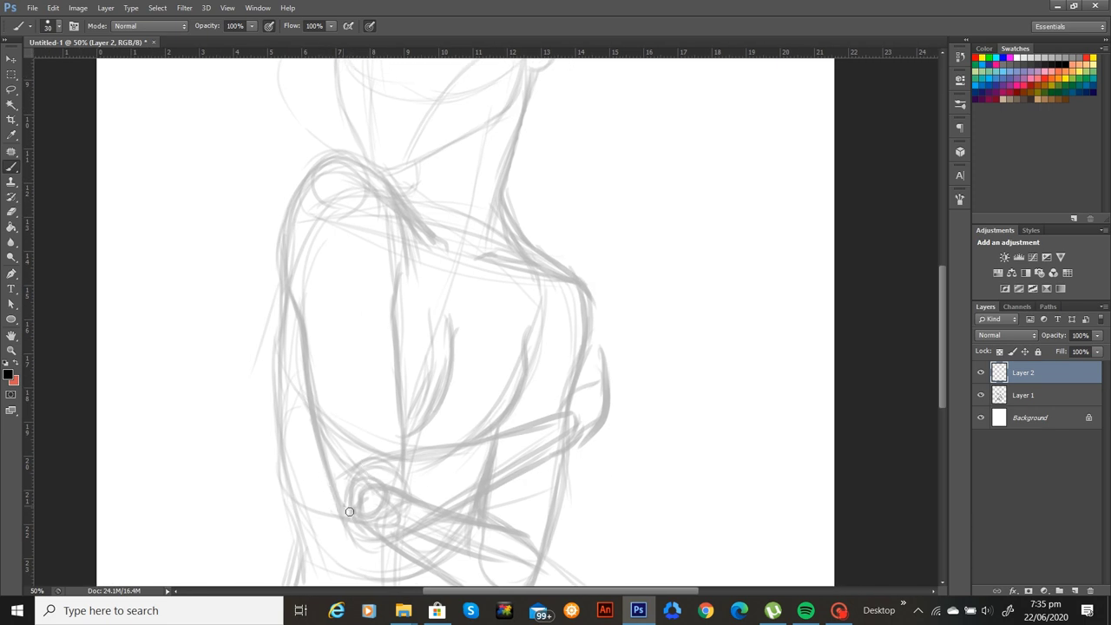
pyautogui.moveTo(339, 506)
pyautogui.mouseDown()
pyautogui.moveTo(332, 476)
pyautogui.moveTo(276, 431)
pyautogui.moveTo(284, 356)
pyautogui.mouseUp()
pyautogui.moveTo(363, 446)
pyautogui.mouseDown()
pyautogui.moveTo(307, 365)
pyautogui.moveTo(312, 391)
pyautogui.mouseUp()
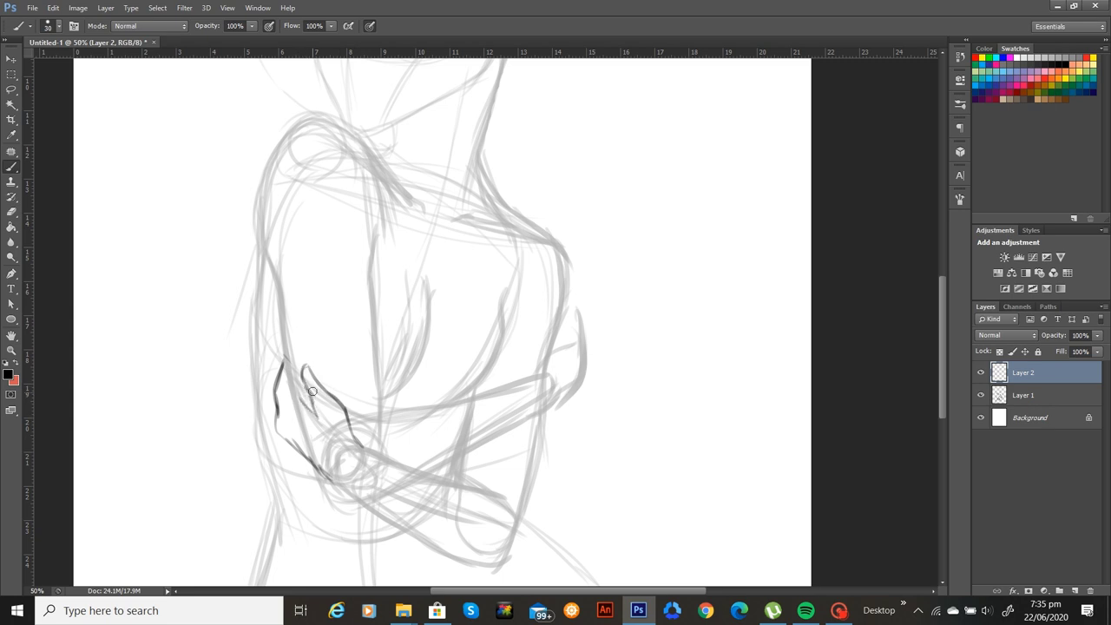
pyautogui.hotkey('ctrl', 'alt', 'z')
pyautogui.hotkey('ctrl', 'alt', 'z')
# Outline the raised hand's fingers and thumb and continue both forearm edges from the wrist towards the elbow
pyautogui.moveTo(280, 385)
pyautogui.mouseDown()
pyautogui.moveTo(272, 344)
pyautogui.moveTo(312, 405)
pyautogui.mouseUp()
pyautogui.moveTo(274, 365)
pyautogui.mouseDown()
pyautogui.moveTo(279, 418)
pyautogui.moveTo(297, 448)
pyautogui.moveTo(276, 423)
pyautogui.moveTo(332, 478)
pyautogui.mouseUp()
pyautogui.moveTo(310, 460); pyautogui.dragTo(266, 397)
pyautogui.moveTo(303, 364)
pyautogui.mouseDown()
pyautogui.moveTo(295, 421)
pyautogui.moveTo(286, 415)
pyautogui.moveTo(359, 469)
pyautogui.mouseUp()
pyautogui.moveTo(307, 368)
pyautogui.mouseDown()
pyautogui.moveTo(326, 396)
pyautogui.moveTo(365, 419)
pyautogui.moveTo(319, 383)
pyautogui.moveTo(383, 420)
pyautogui.mouseUp()
pyautogui.moveTo(331, 392); pyautogui.dragTo(459, 439)
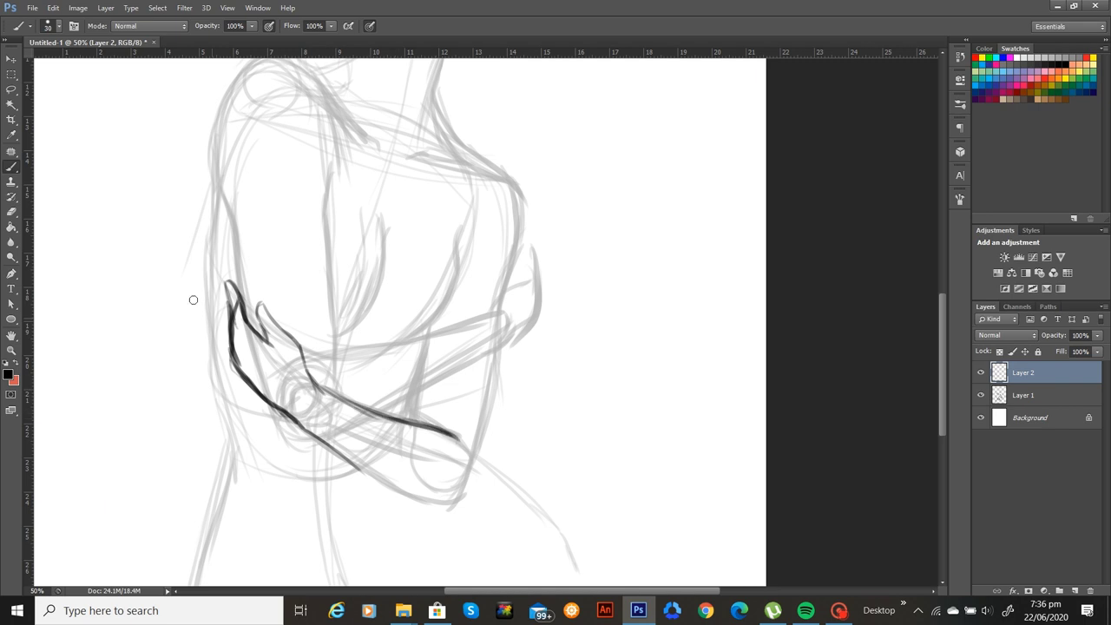
# Darken the raised fingers, add rounded loops below the wrist, and extend the forearm's lower edge to the elbow
pyautogui.moveTo(231, 310)
pyautogui.mouseDown()
pyautogui.moveTo(229, 356)
pyautogui.moveTo(230, 340)
pyautogui.moveTo(242, 379)
pyautogui.moveTo(264, 401)
pyautogui.mouseUp()
pyautogui.moveTo(233, 320)
pyautogui.mouseDown()
pyautogui.moveTo(238, 285)
pyautogui.moveTo(245, 315)
pyautogui.mouseUp()
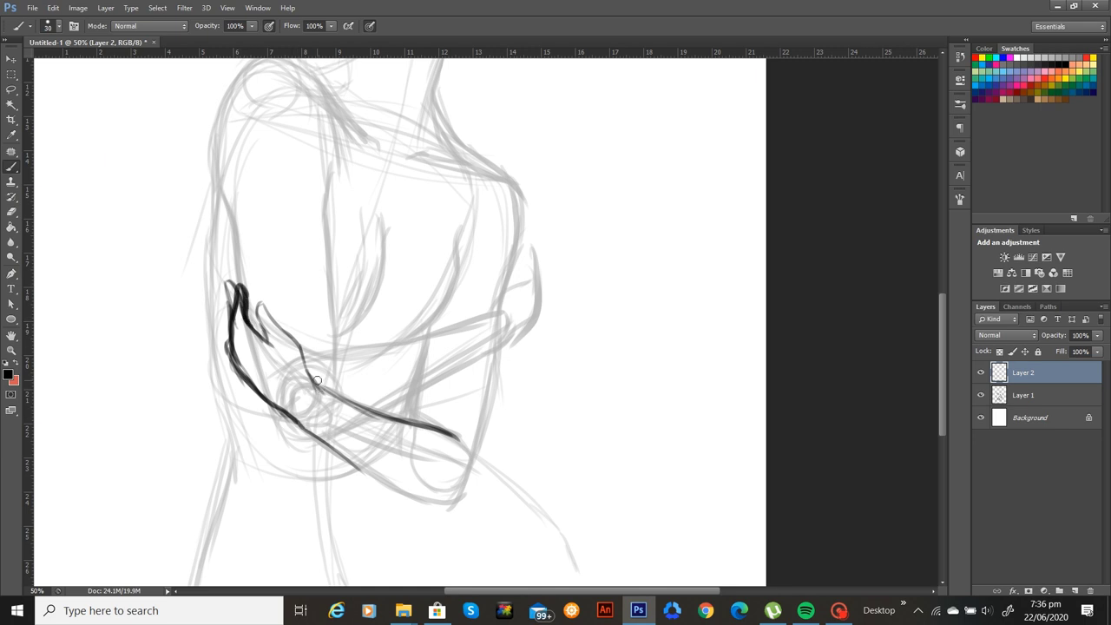
pyautogui.moveTo(318, 380)
pyautogui.mouseDown()
pyautogui.moveTo(284, 444)
pyautogui.moveTo(323, 389)
pyautogui.moveTo(299, 417)
pyautogui.moveTo(334, 436)
pyautogui.moveTo(329, 390)
pyautogui.moveTo(311, 461)
pyautogui.moveTo(404, 502)
pyautogui.moveTo(369, 478)
pyautogui.moveTo(456, 497)
pyautogui.mouseUp()
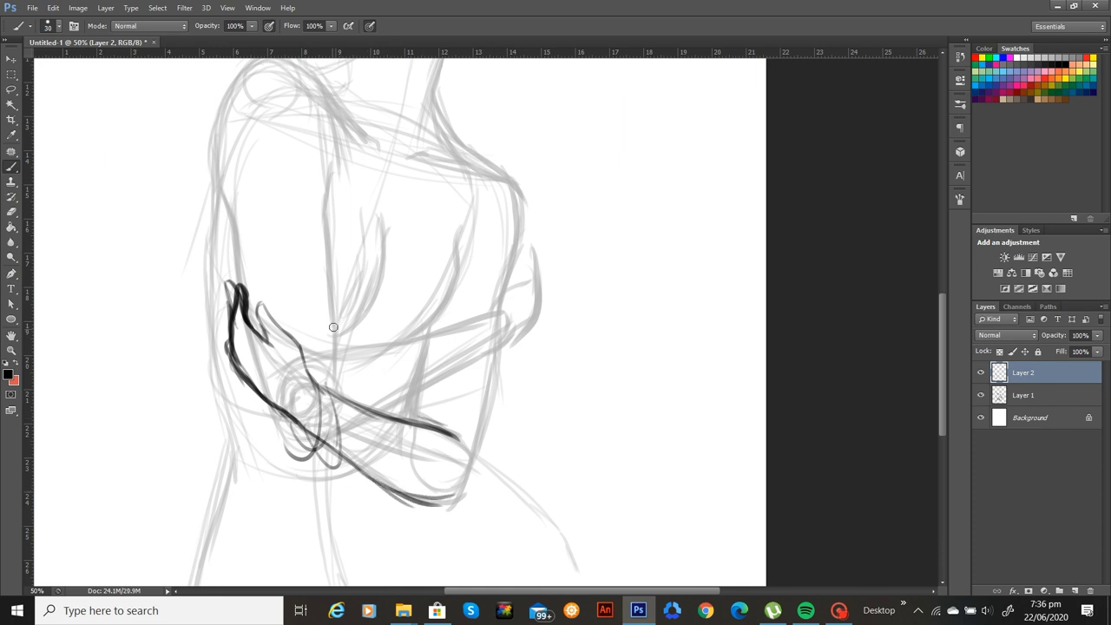
# Darken the forearm's upper edge and draw the upper arm's outer line down to close the elbow
pyautogui.moveTo(383, 359); pyautogui.dragTo(381, 380)
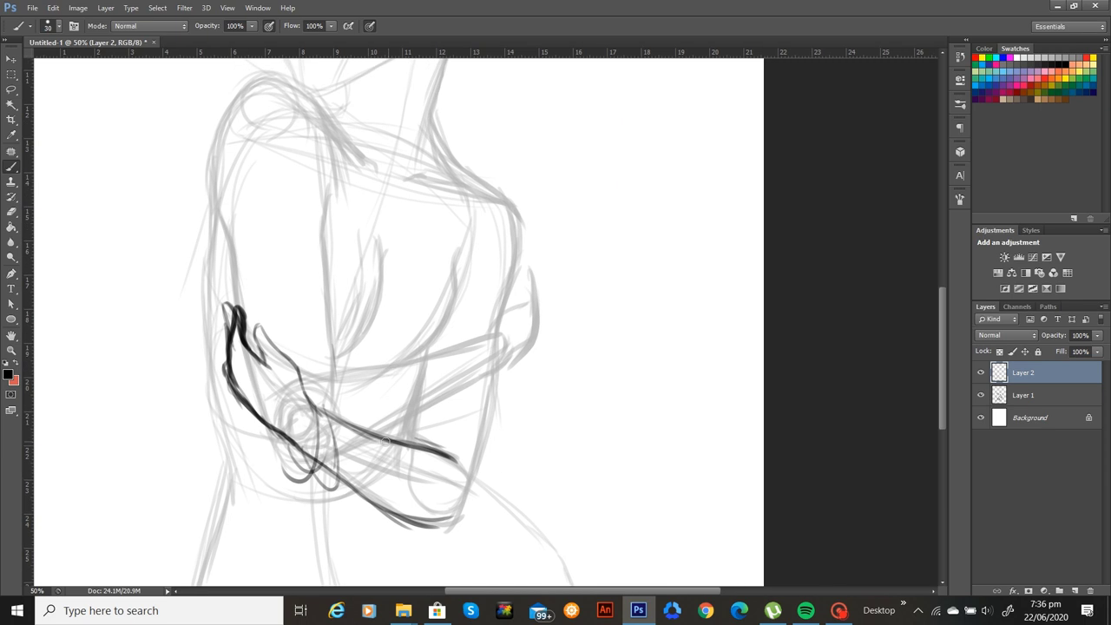
pyautogui.moveTo(365, 431)
pyautogui.mouseDown()
pyautogui.moveTo(417, 439)
pyautogui.moveTo(471, 469)
pyautogui.moveTo(474, 489)
pyautogui.mouseUp()
pyautogui.moveTo(501, 364)
pyautogui.mouseDown()
pyautogui.moveTo(477, 461)
pyautogui.moveTo(445, 528)
pyautogui.mouseUp()
pyautogui.hotkey('ctrl', '0')
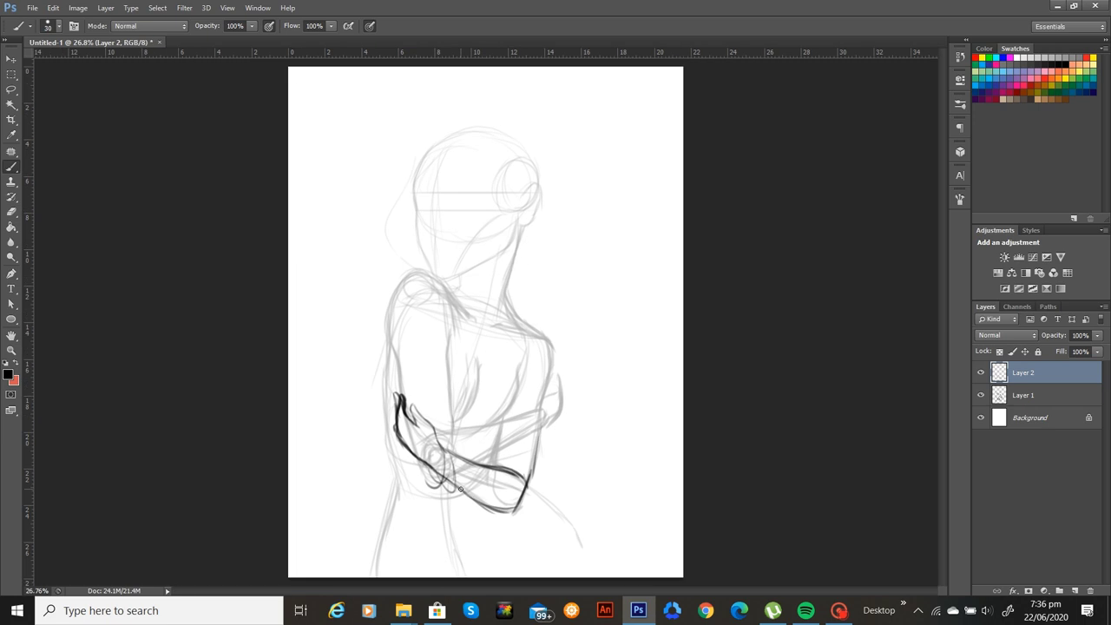
# Lasso the drawn hand and forearm on Layer 2, rotate them about 5 degrees clockwise, enlarge them slightly, and deselect
pyautogui.scroll(1, 466, 496)
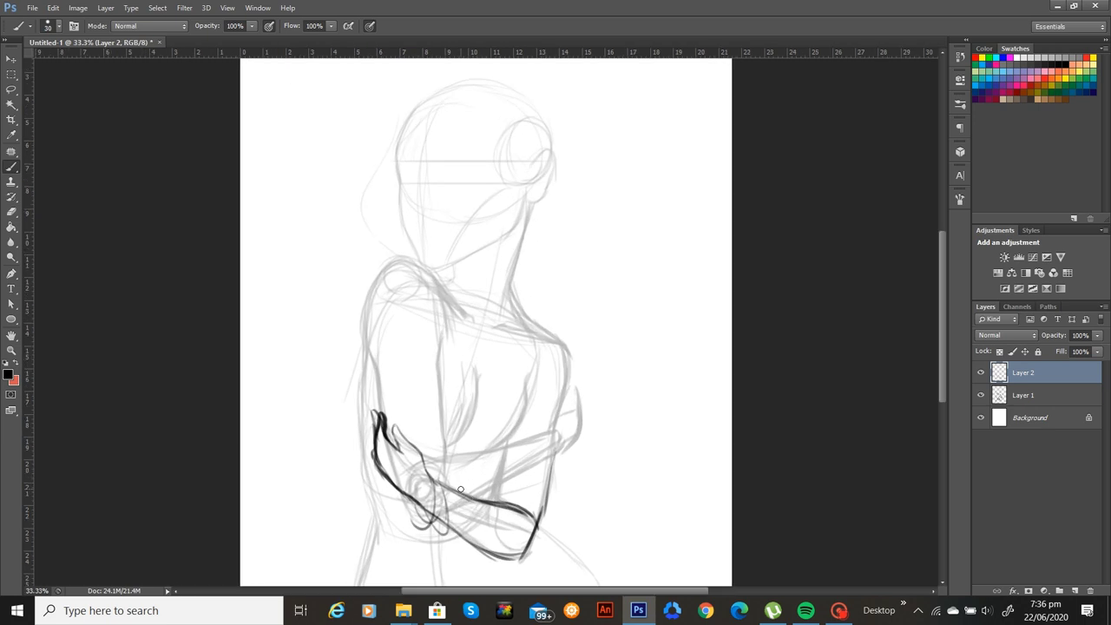
pyautogui.hotkey('ctrl', '+')
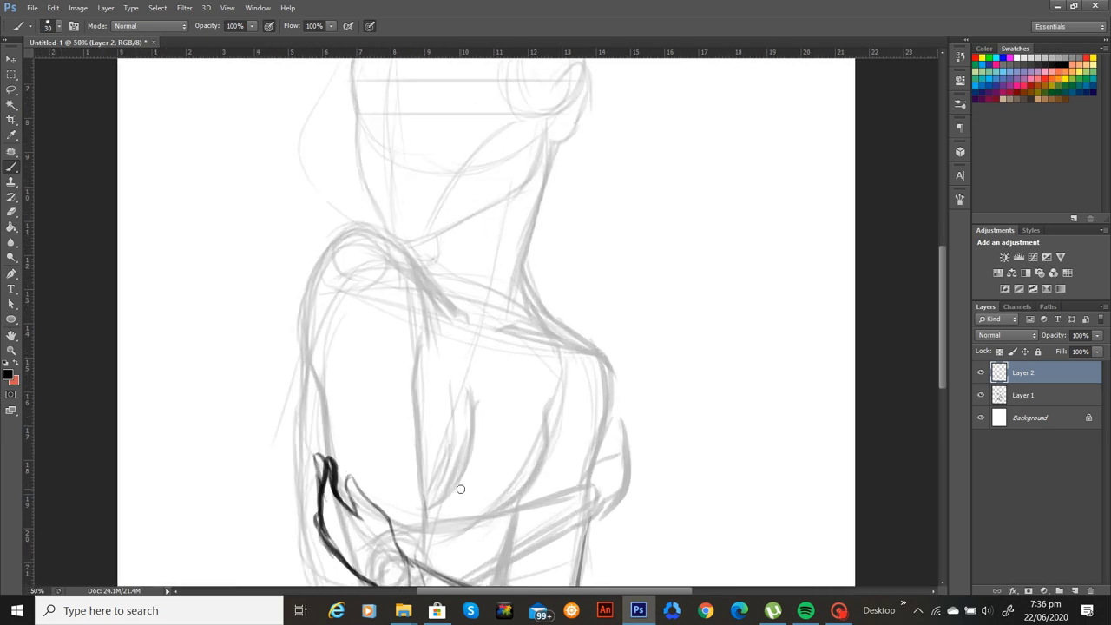
pyautogui.moveTo(458, 449)
pyautogui.mouseDown()
pyautogui.moveTo(471, 357)
pyautogui.moveTo(469, 374)
pyautogui.mouseUp()
pyautogui.click(12, 90)
pyautogui.moveTo(468, 302); pyautogui.dragTo(467, 201)
pyautogui.moveTo(473, 259)
pyautogui.mouseDown()
pyautogui.moveTo(275, 272)
pyautogui.moveTo(547, 314)
pyautogui.moveTo(491, 248)
pyautogui.mouseUp()
pyautogui.press('v')
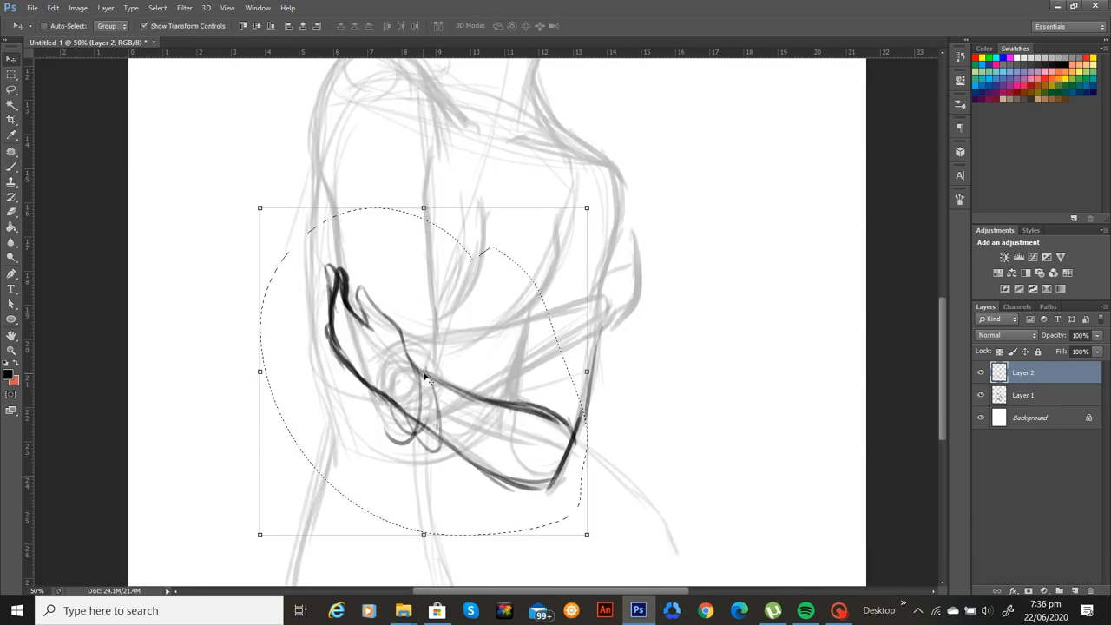
pyautogui.hotkey('ctrl', 't')
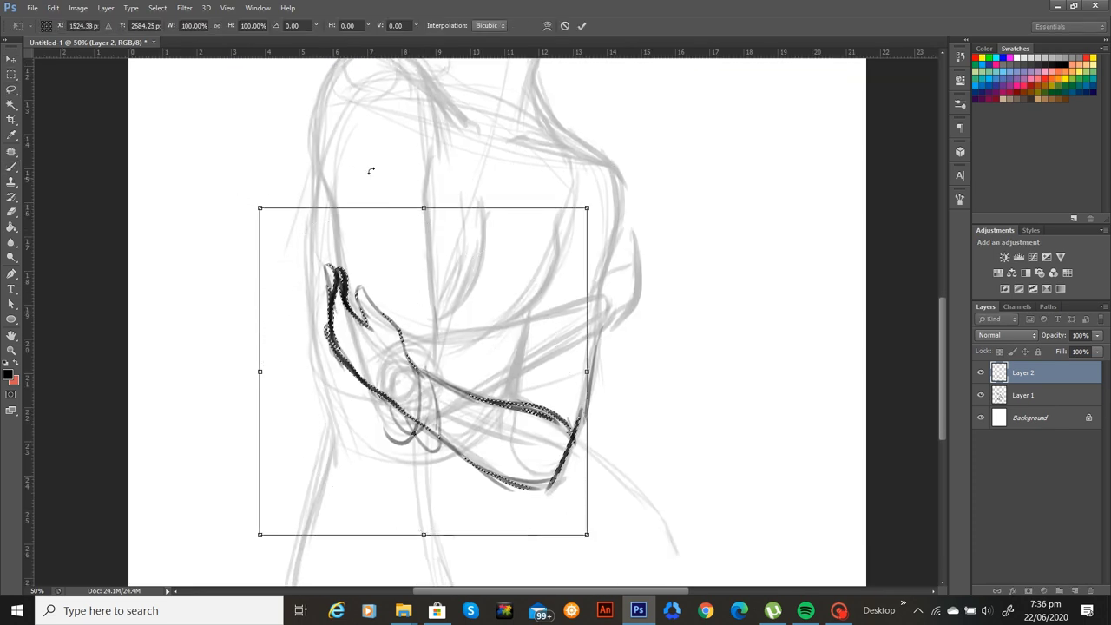
pyautogui.moveTo(610, 188); pyautogui.dragTo(640, 179)
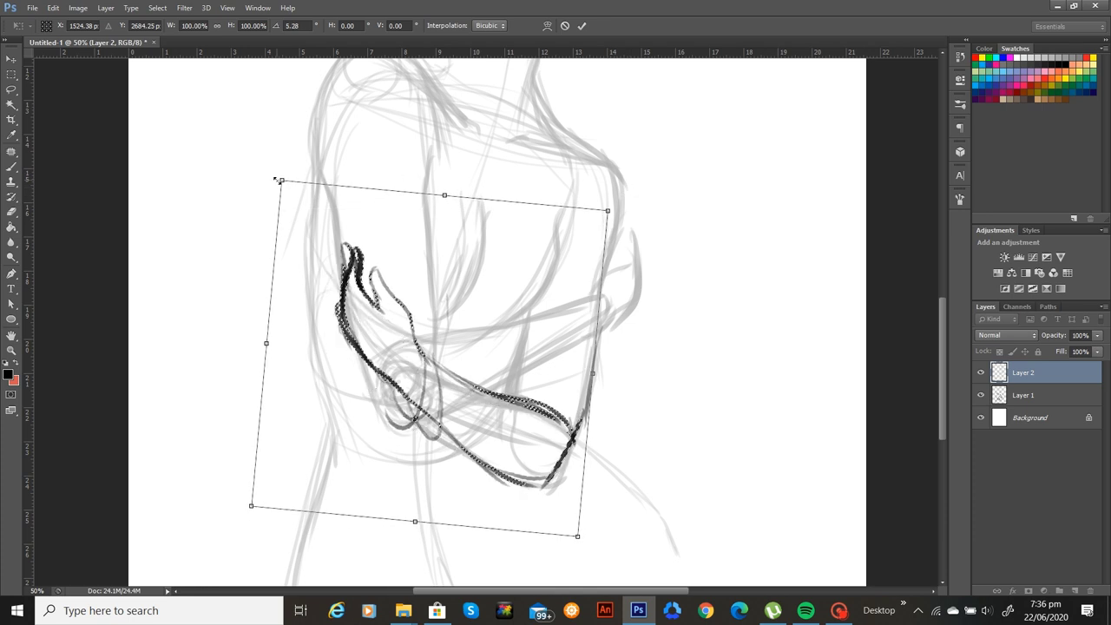
pyautogui.moveTo(278, 176); pyautogui.dragTo(250, 139)
pyautogui.press('Return')
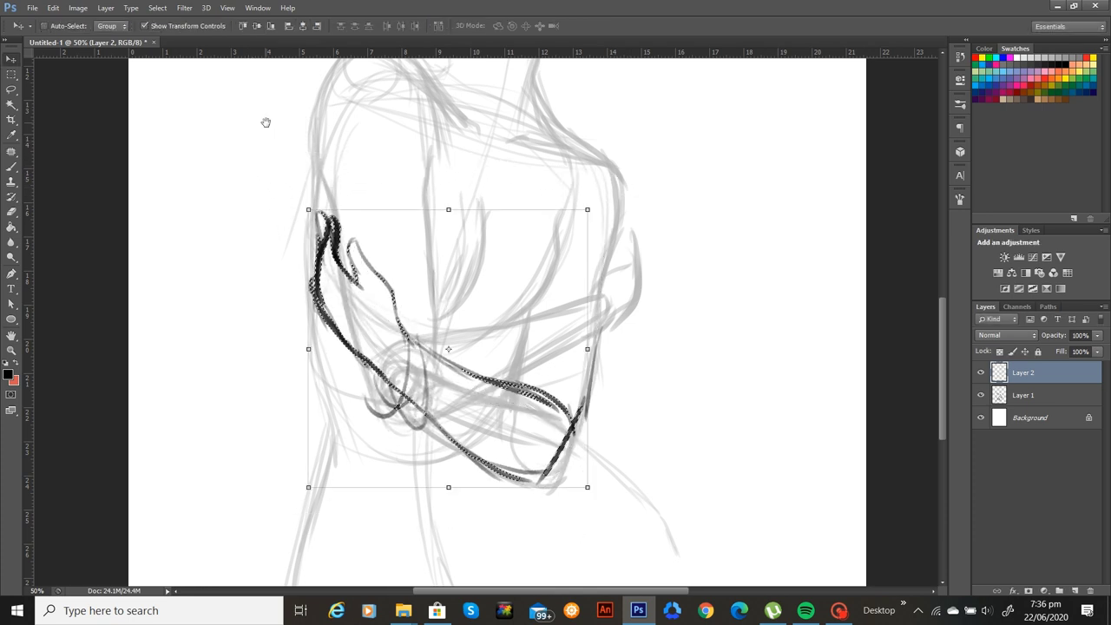
pyautogui.moveTo(582, 388); pyautogui.dragTo(574, 407)
pyautogui.hotkey('ctrl', '0')
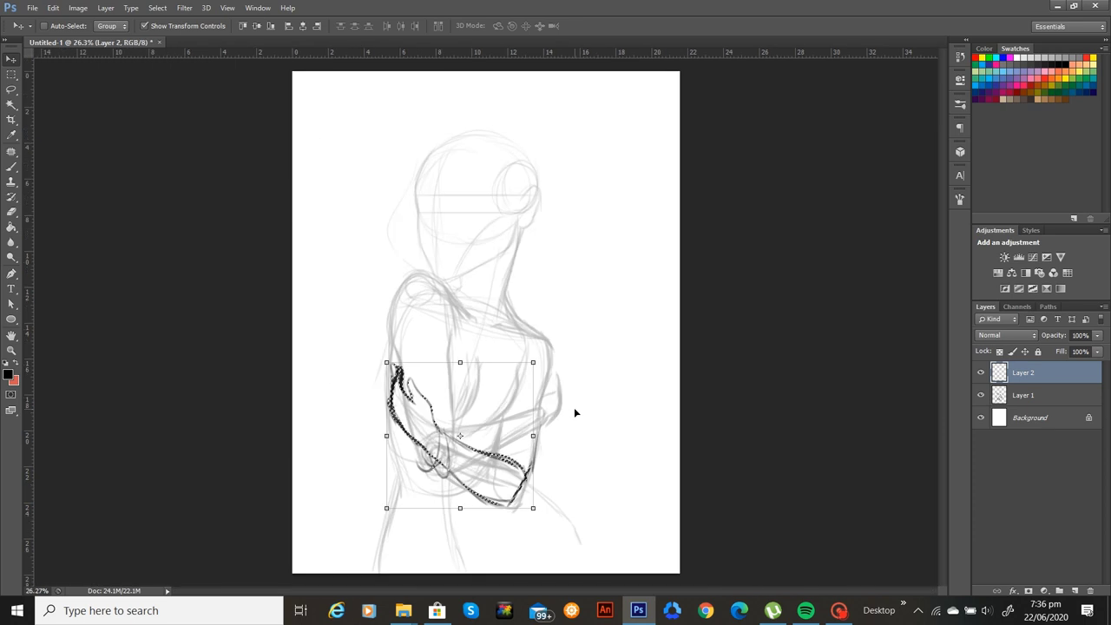
pyautogui.hotkey('ctrl', '+')
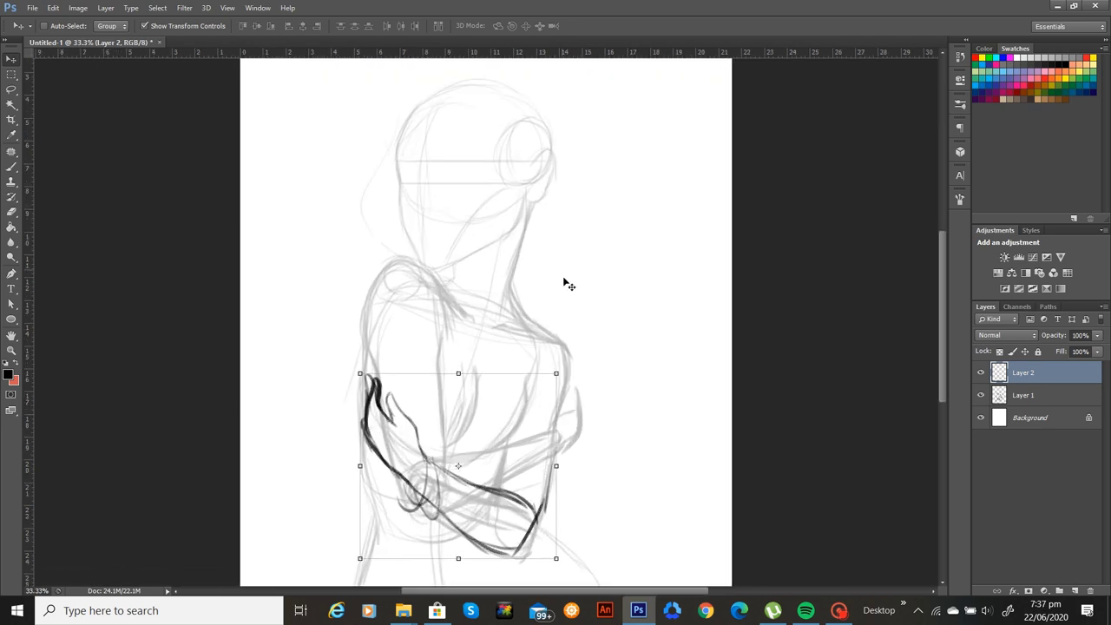
# Erase the raised hand above the wrist, keeping the forearm lines
pyautogui.press('b')
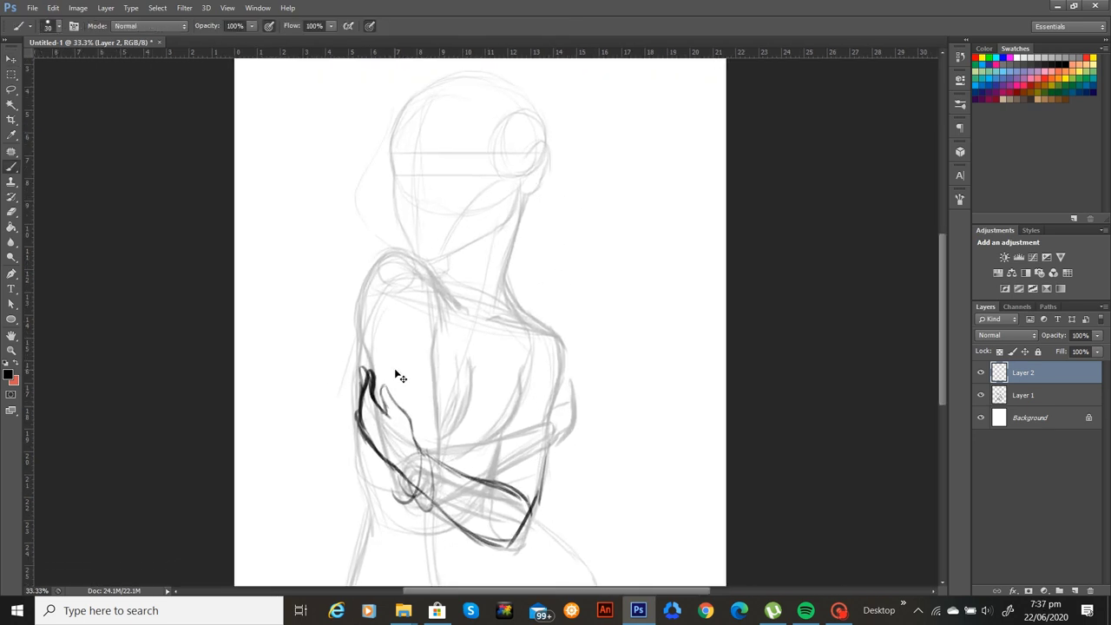
pyautogui.hotkey('ctrl', '+')
pyautogui.scroll(-3, 395, 370)
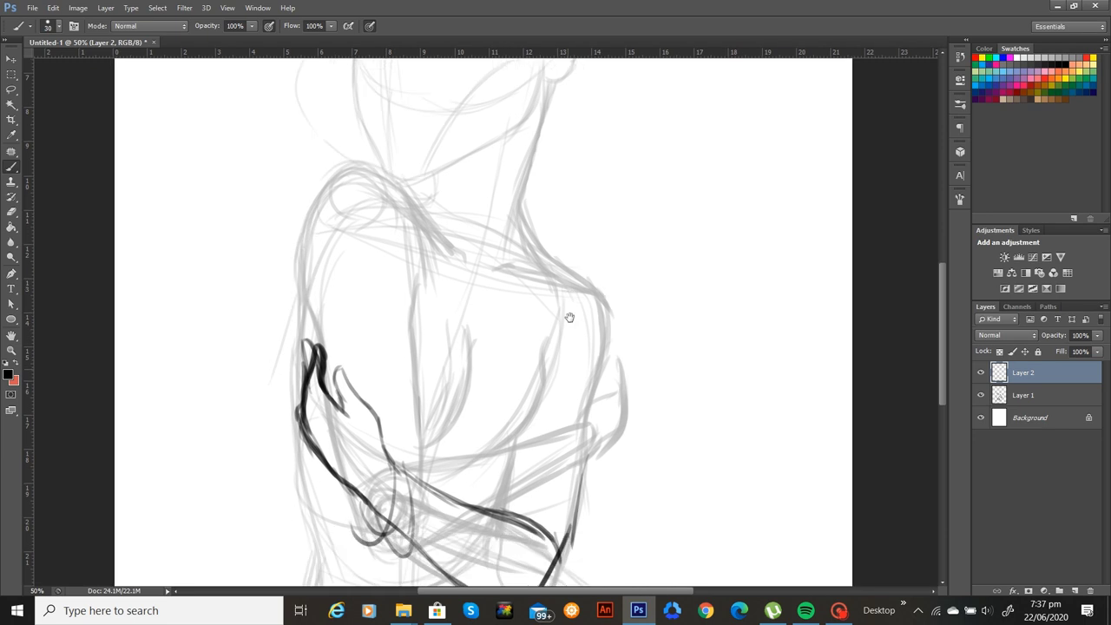
pyautogui.press('e')
pyautogui.moveTo(322, 322)
pyautogui.mouseDown()
pyautogui.moveTo(283, 388)
pyautogui.moveTo(355, 390)
pyautogui.moveTo(298, 392)
pyautogui.moveTo(327, 404)
pyautogui.moveTo(274, 292)
pyautogui.mouseUp()
# Redraw the raised hand with the Brush as a rough angular outline and a small curled loop above the wrist
pyautogui.press('b')
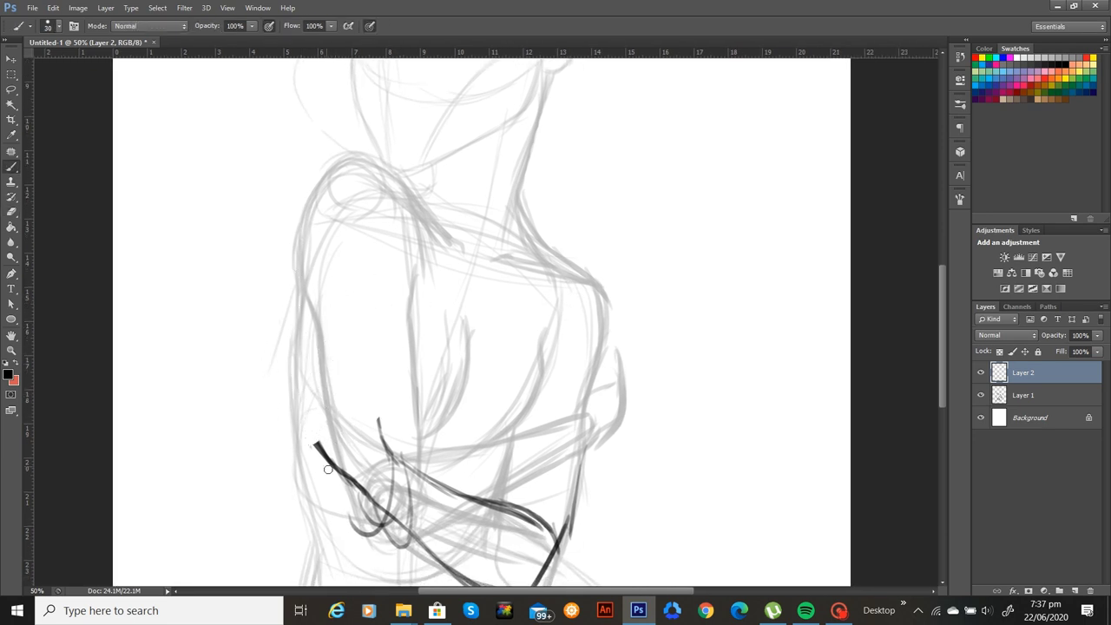
pyautogui.moveTo(326, 452)
pyautogui.mouseDown()
pyautogui.moveTo(314, 417)
pyautogui.moveTo(327, 453)
pyautogui.moveTo(313, 432)
pyautogui.mouseUp()
pyautogui.moveTo(380, 443)
pyautogui.mouseDown()
pyautogui.moveTo(364, 390)
pyautogui.moveTo(342, 363)
pyautogui.moveTo(354, 367)
pyautogui.moveTo(325, 357)
pyautogui.moveTo(297, 380)
pyautogui.moveTo(309, 380)
pyautogui.moveTo(286, 395)
pyautogui.moveTo(295, 422)
pyautogui.moveTo(310, 433)
pyautogui.moveTo(311, 405)
pyautogui.moveTo(350, 478)
pyautogui.mouseUp()
pyautogui.moveTo(379, 362); pyautogui.dragTo(333, 295)
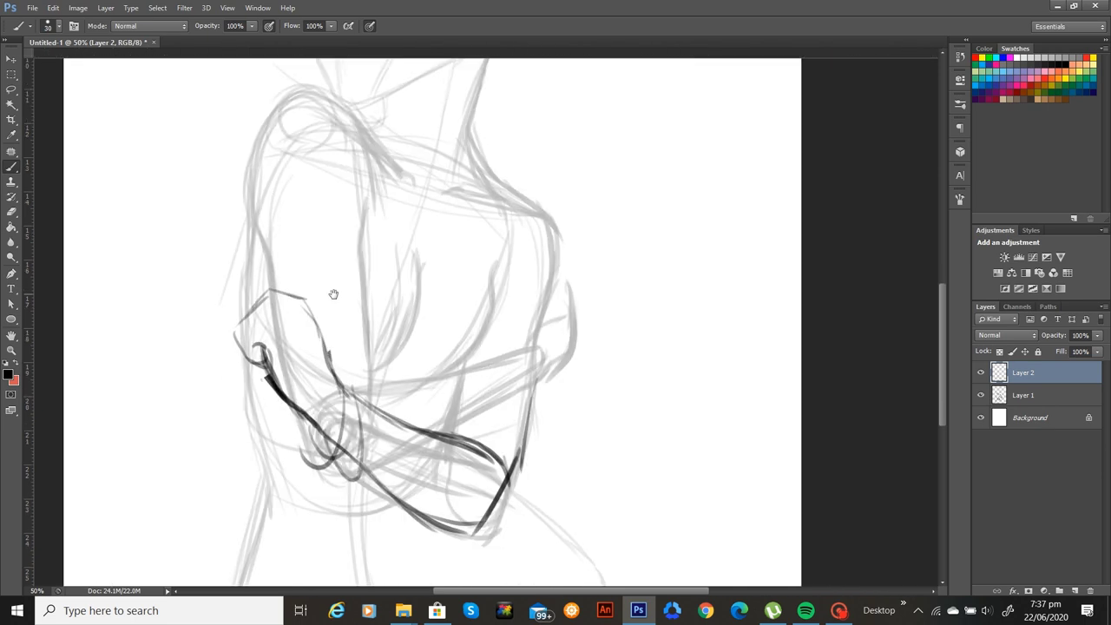
# Mark the armpit and darken the near upper arm's outer edge from the shoulder down to the raised hand
pyautogui.moveTo(338, 174); pyautogui.dragTo(322, 217)
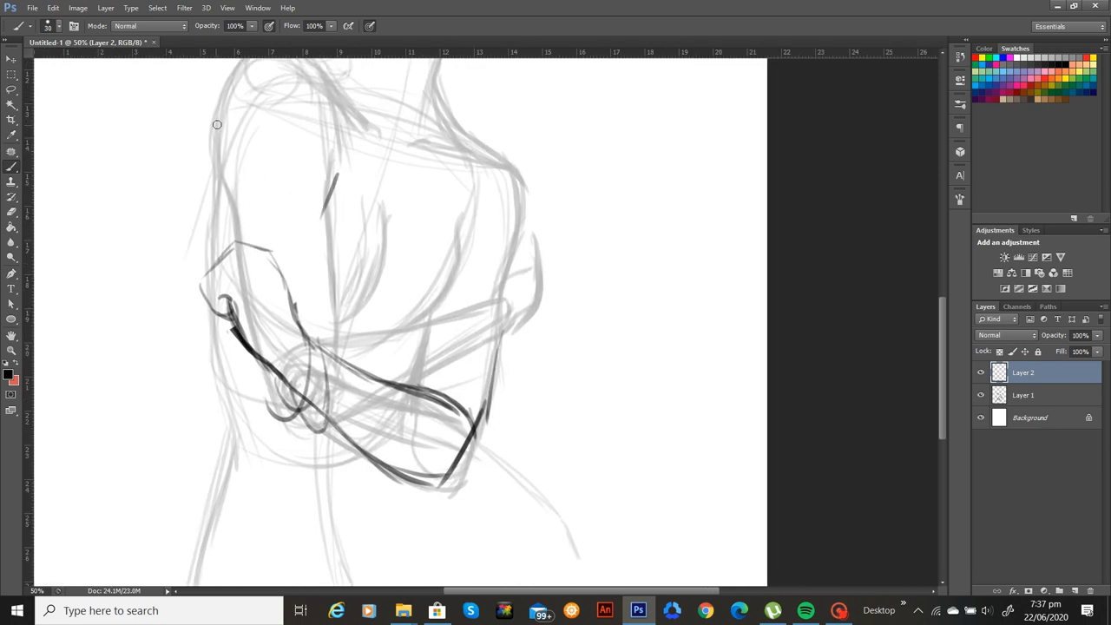
pyautogui.moveTo(223, 206); pyautogui.dragTo(218, 137)
pyautogui.hotkey('ctrl', 'z')
pyautogui.moveTo(238, 196); pyautogui.dragTo(255, 295)
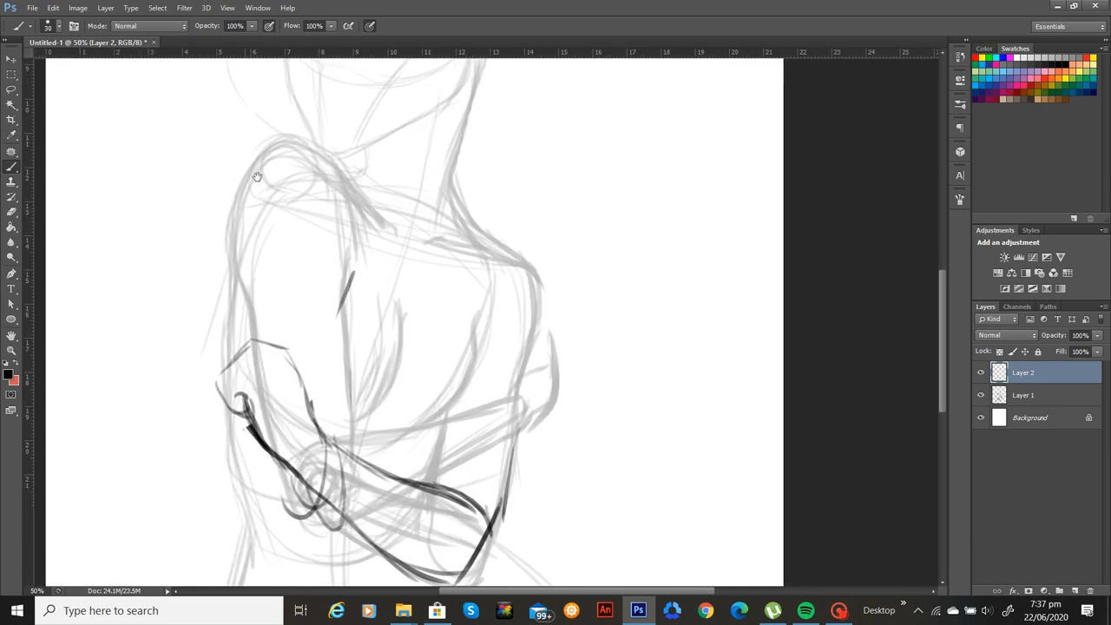
pyautogui.moveTo(256, 157); pyautogui.dragTo(226, 243)
pyautogui.moveTo(237, 180)
pyautogui.mouseDown()
pyautogui.moveTo(224, 294)
pyautogui.moveTo(255, 347)
pyautogui.mouseUp()
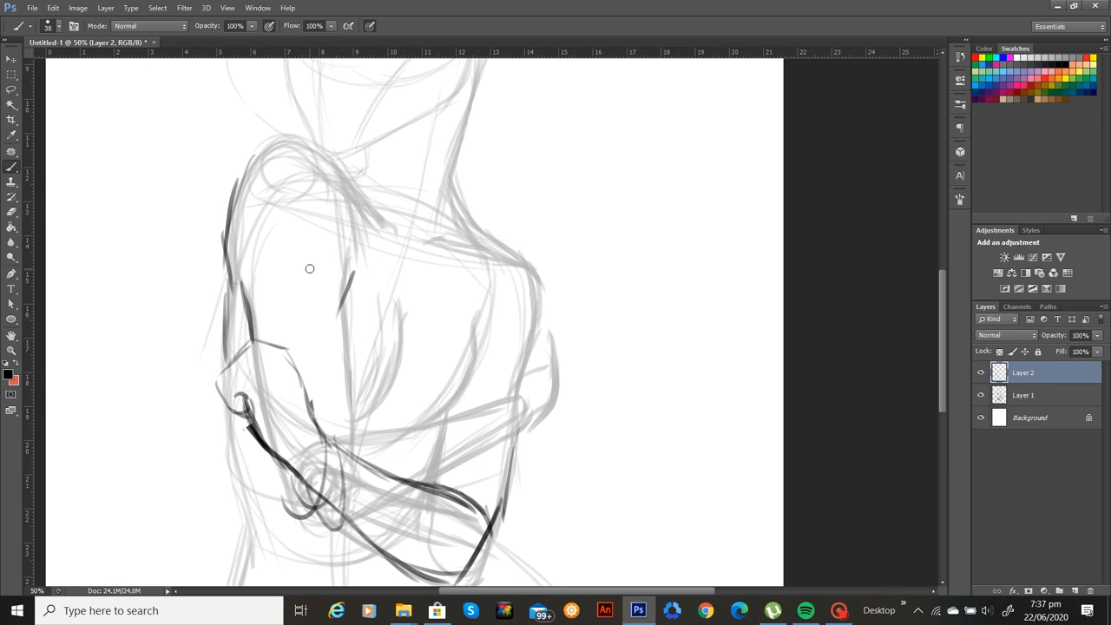
pyautogui.hotkey('ctrl', 'z')
pyautogui.moveTo(230, 282); pyautogui.dragTo(254, 330)
# Draw the near upper arm's inner line down to the crossed forearm and curve the elbow's underside
pyautogui.moveTo(348, 266); pyautogui.dragTo(352, 363)
pyautogui.moveTo(339, 306); pyautogui.dragTo(353, 434)
pyautogui.moveTo(345, 343); pyautogui.dragTo(359, 452)
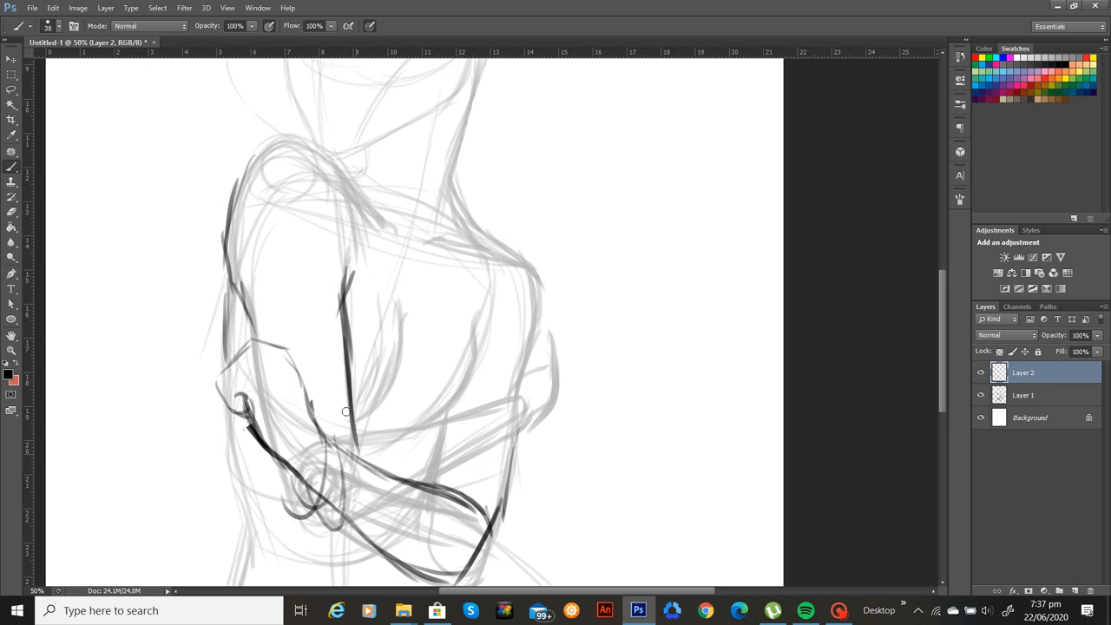
pyautogui.moveTo(348, 408); pyautogui.dragTo(361, 461)
pyautogui.moveTo(279, 460)
pyautogui.mouseDown()
pyautogui.moveTo(311, 542)
pyautogui.moveTo(345, 535)
pyautogui.mouseUp()
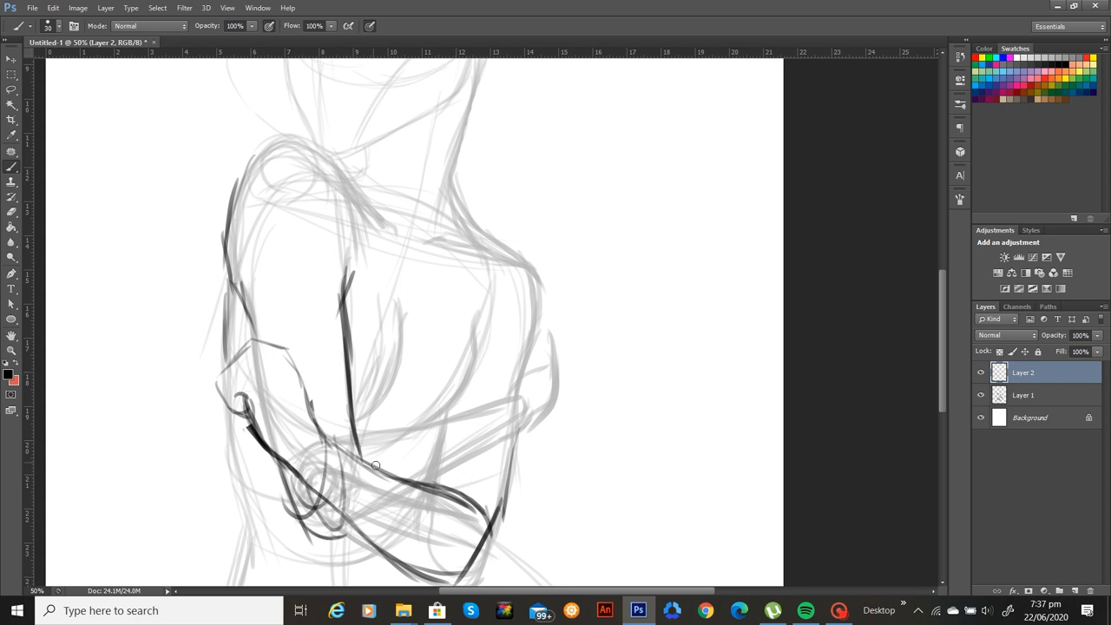
pyautogui.moveTo(356, 443); pyautogui.dragTo(361, 462)
# Outline the second forearm's upper and lower edges and close it with a curved wrist line
pyautogui.moveTo(404, 512); pyautogui.dragTo(507, 434)
pyautogui.moveTo(434, 491); pyautogui.dragTo(524, 422)
pyautogui.moveTo(356, 445)
pyautogui.mouseDown()
pyautogui.moveTo(502, 403)
pyautogui.moveTo(505, 439)
pyautogui.mouseUp()
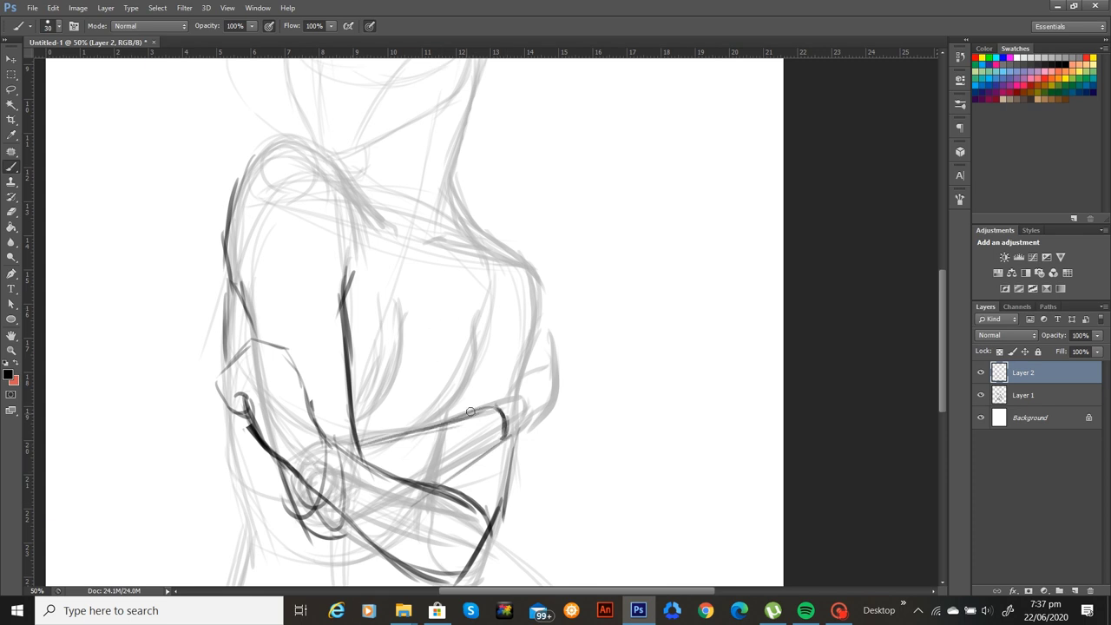
# Draw the second hand beyond the wrist line, with its outer contour and fingertips against the far arm
pyautogui.moveTo(483, 406); pyautogui.dragTo(539, 354)
pyautogui.moveTo(540, 358); pyautogui.dragTo(529, 375)
pyautogui.moveTo(507, 436)
pyautogui.mouseDown()
pyautogui.moveTo(552, 398)
pyautogui.moveTo(550, 370)
pyautogui.moveTo(544, 410)
pyautogui.moveTo(544, 337)
pyautogui.moveTo(545, 375)
pyautogui.mouseUp()
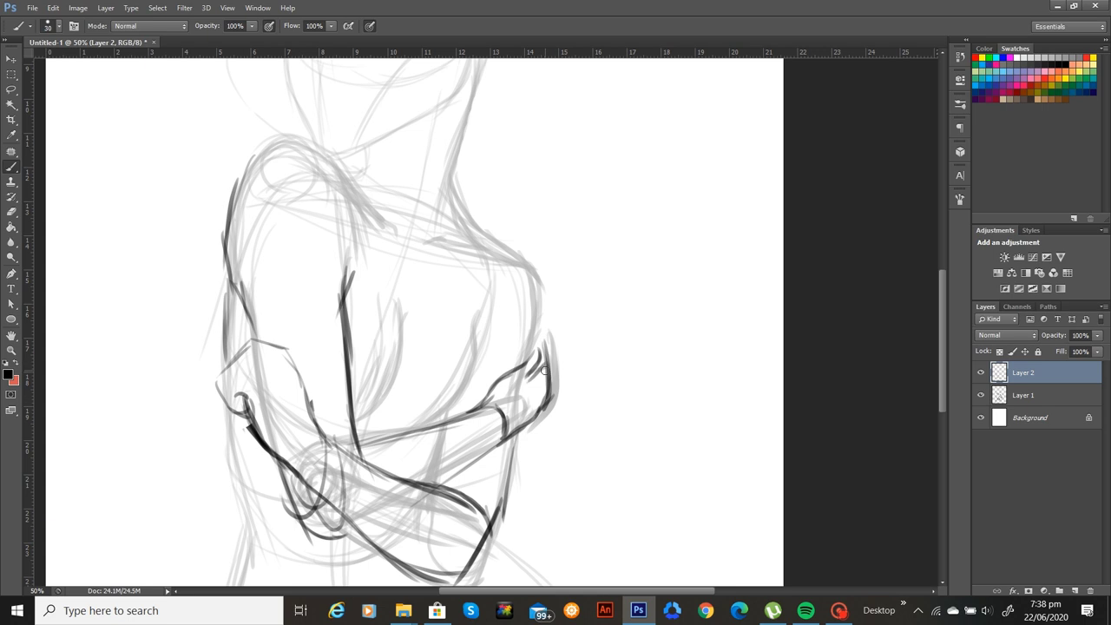
pyautogui.moveTo(486, 405)
pyautogui.mouseDown()
pyautogui.moveTo(532, 349)
pyautogui.moveTo(545, 376)
pyautogui.moveTo(542, 351)
pyautogui.moveTo(546, 408)
pyautogui.moveTo(438, 489)
pyautogui.moveTo(515, 371)
pyautogui.mouseUp()
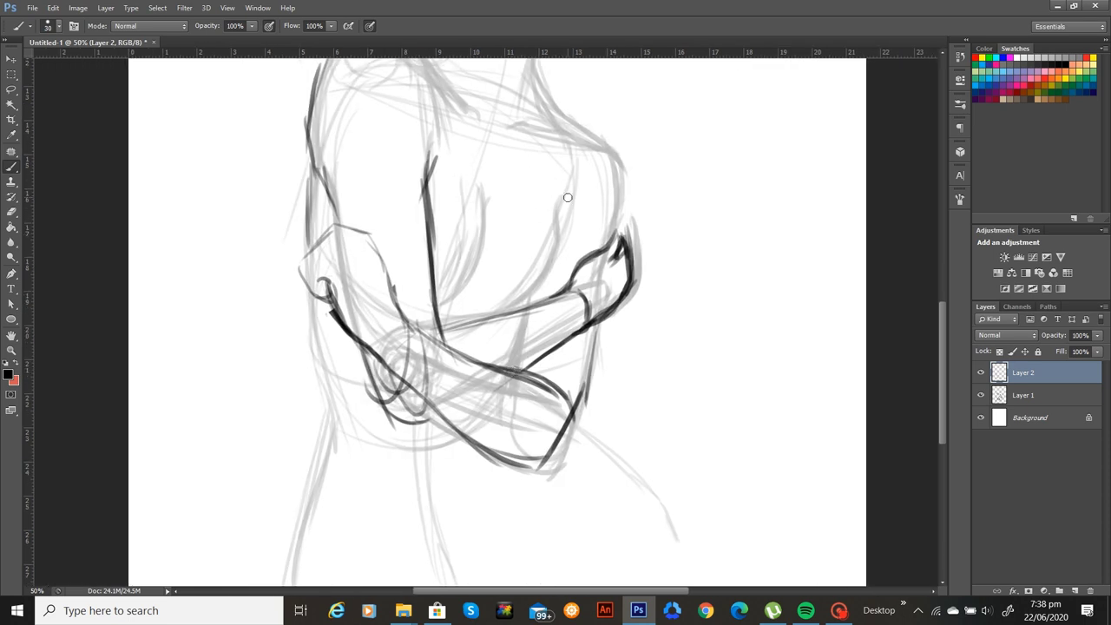
# Draw the two curved chest contours above the crossed forearms
pyautogui.moveTo(568, 197)
pyautogui.mouseDown()
pyautogui.moveTo(541, 297)
pyautogui.moveTo(557, 258)
pyautogui.moveTo(519, 311)
pyautogui.mouseUp()
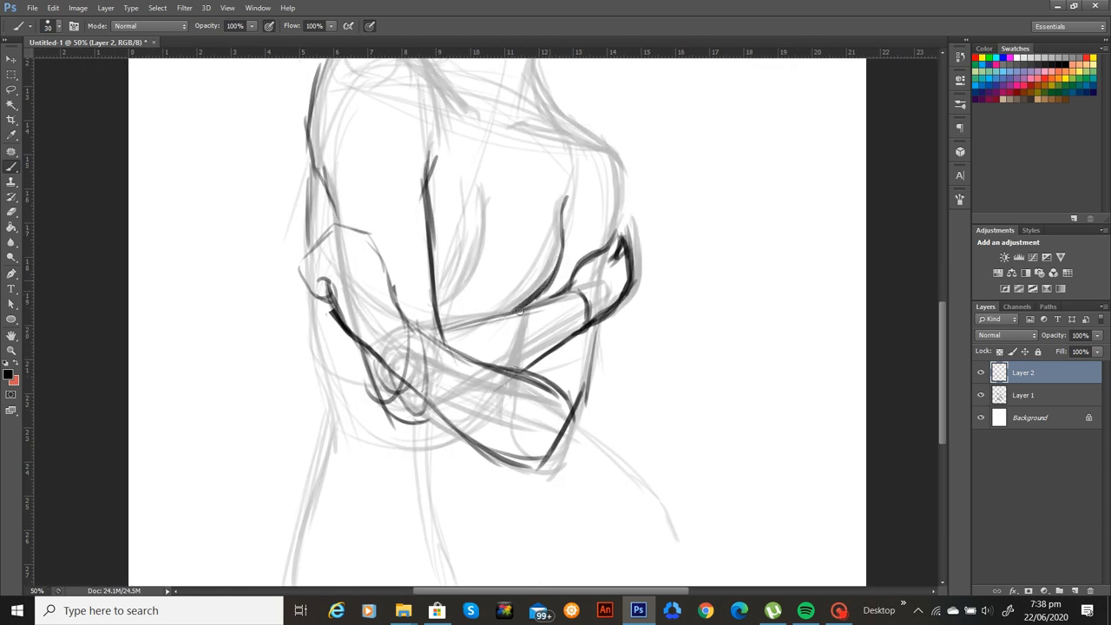
pyautogui.moveTo(494, 209)
pyautogui.mouseDown()
pyautogui.moveTo(488, 156)
pyautogui.moveTo(497, 238)
pyautogui.moveTo(493, 203)
pyautogui.moveTo(484, 279)
pyautogui.moveTo(468, 284)
pyautogui.moveTo(487, 260)
pyautogui.moveTo(443, 310)
pyautogui.mouseUp()
# Draw the back line down past the waist, the hip contours to the canvas edge, and short lower-torso marks
pyautogui.hotkey('ctrl', '0')
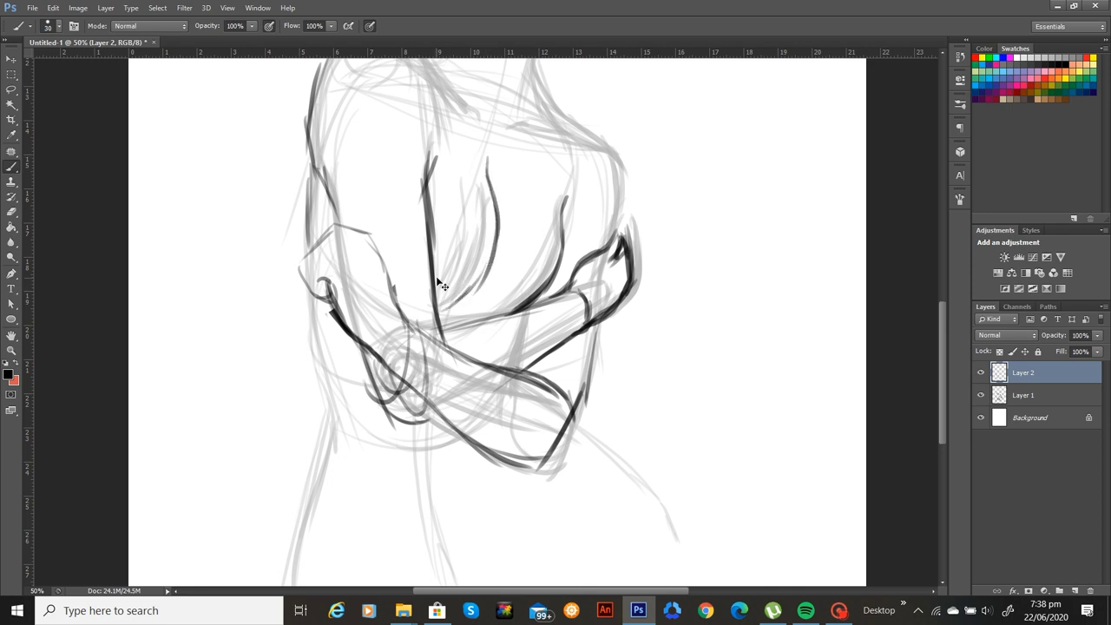
pyautogui.moveTo(384, 323); pyautogui.dragTo(383, 434)
pyautogui.moveTo(387, 348); pyautogui.dragTo(392, 459)
pyautogui.moveTo(389, 413)
pyautogui.mouseDown()
pyautogui.moveTo(402, 486)
pyautogui.moveTo(391, 446)
pyautogui.mouseUp()
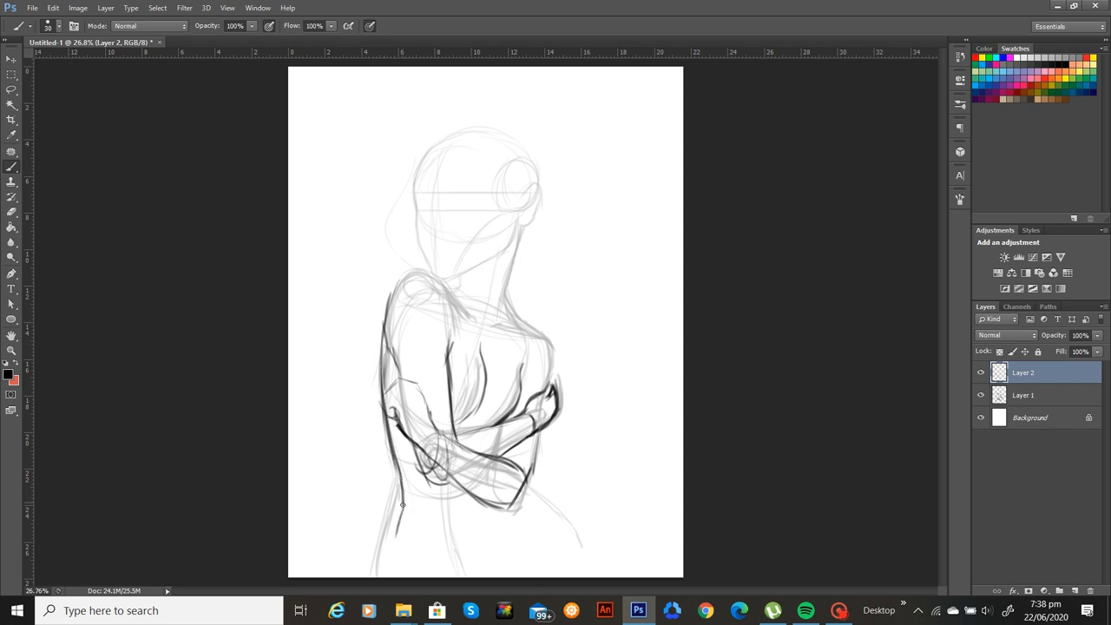
pyautogui.moveTo(402, 503); pyautogui.dragTo(380, 580)
pyautogui.moveTo(517, 522); pyautogui.dragTo(512, 560)
pyautogui.moveTo(537, 506); pyautogui.dragTo(599, 575)
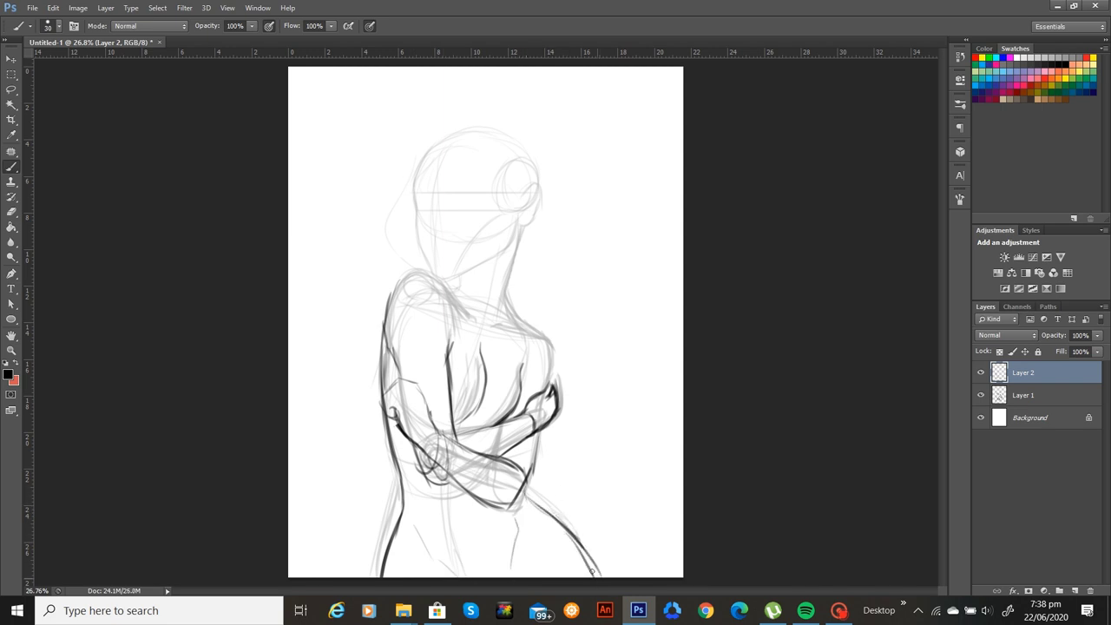
# Trace the near shoulder's rounded contour and continue it into the collarbone
pyautogui.hotkey('ctrl', '+')
pyautogui.hotkey('ctrl', '+')
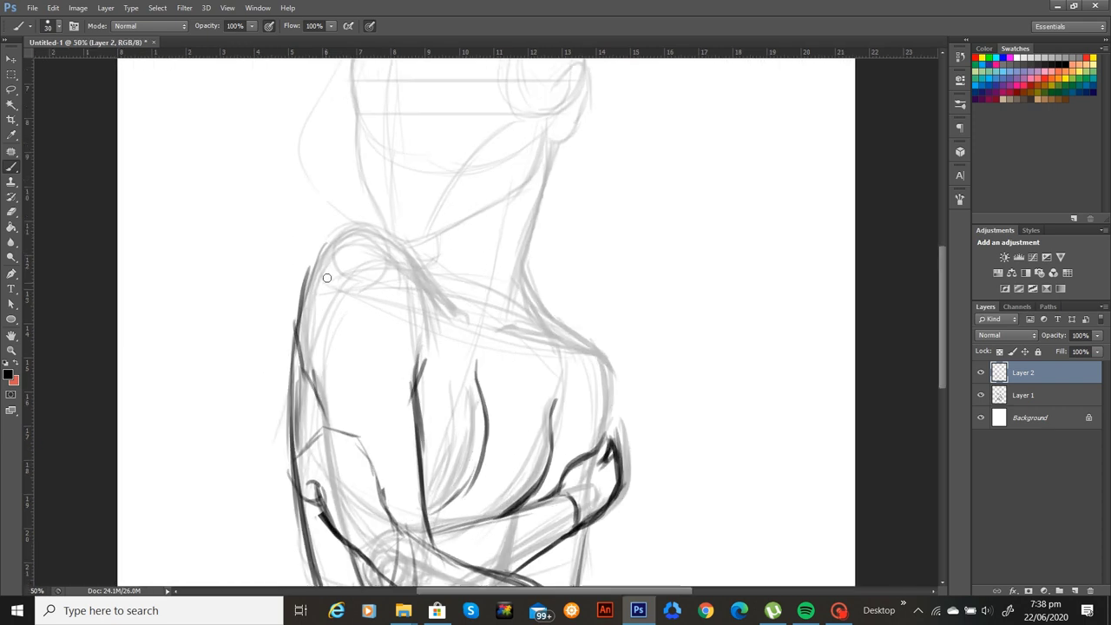
pyautogui.moveTo(294, 333)
pyautogui.mouseDown()
pyautogui.moveTo(314, 258)
pyautogui.moveTo(313, 282)
pyautogui.moveTo(346, 230)
pyautogui.moveTo(330, 241)
pyautogui.moveTo(397, 239)
pyautogui.moveTo(473, 335)
pyautogui.mouseUp()
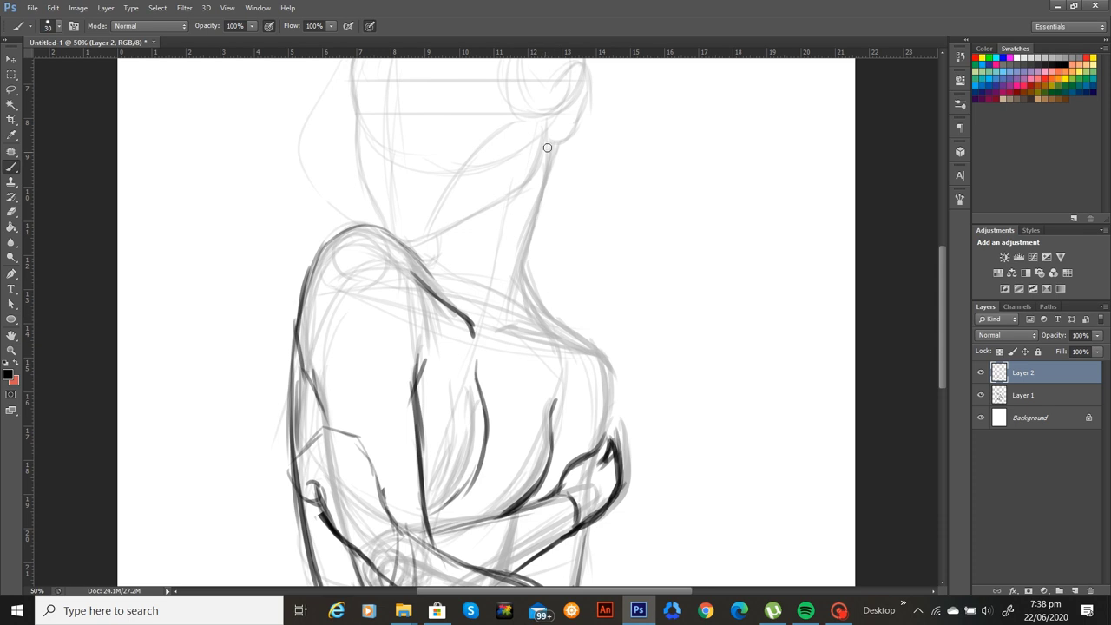
# Draw the neck lines and second collarbone, and carry the far shoulder contour down to the second hand
pyautogui.moveTo(548, 147); pyautogui.dragTo(523, 247)
pyautogui.moveTo(552, 169)
pyautogui.mouseDown()
pyautogui.moveTo(531, 235)
pyautogui.moveTo(524, 274)
pyautogui.mouseUp()
pyautogui.moveTo(436, 250); pyautogui.dragTo(411, 249)
pyautogui.moveTo(526, 197)
pyautogui.mouseDown()
pyautogui.moveTo(480, 321)
pyautogui.moveTo(494, 339)
pyautogui.moveTo(563, 331)
pyautogui.mouseUp()
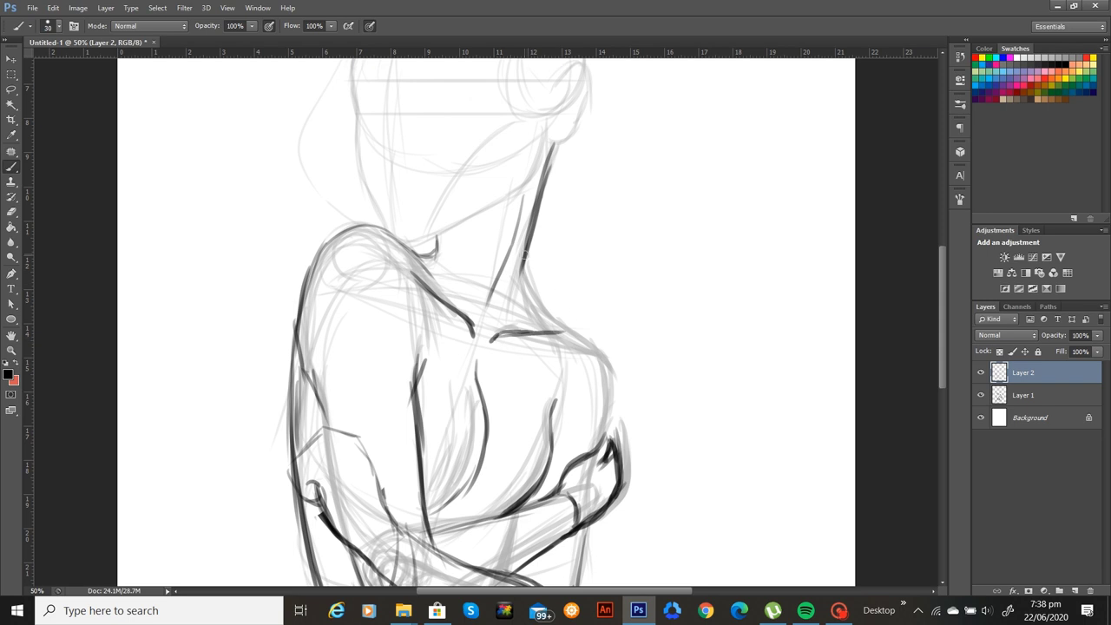
pyautogui.moveTo(523, 253)
pyautogui.mouseDown()
pyautogui.moveTo(526, 286)
pyautogui.moveTo(529, 273)
pyautogui.moveTo(606, 366)
pyautogui.moveTo(611, 432)
pyautogui.mouseUp()
pyautogui.moveTo(614, 389); pyautogui.dragTo(599, 456)
# Trace the face outline from the forehead to the chin and along the jaw up toward the ear
pyautogui.press('space')
pyautogui.moveTo(576, 213); pyautogui.dragTo(585, 379)
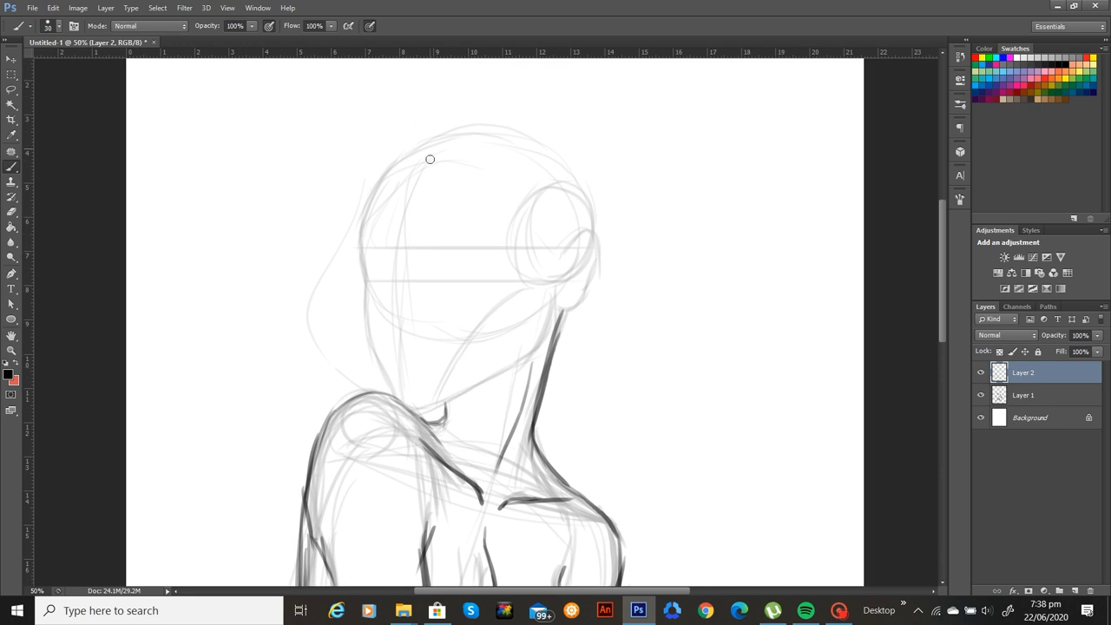
pyautogui.moveTo(381, 176)
pyautogui.mouseDown()
pyautogui.moveTo(364, 214)
pyautogui.moveTo(365, 302)
pyautogui.moveTo(366, 281)
pyautogui.moveTo(395, 397)
pyautogui.moveTo(424, 410)
pyautogui.moveTo(401, 408)
pyautogui.moveTo(454, 398)
pyautogui.moveTo(518, 363)
pyautogui.mouseUp()
pyautogui.moveTo(445, 401); pyautogui.dragTo(531, 349)
pyautogui.moveTo(547, 306)
pyautogui.mouseDown()
pyautogui.moveTo(533, 350)
pyautogui.moveTo(549, 297)
pyautogui.moveTo(519, 366)
pyautogui.mouseUp()
# Draw the outer ear and add a round hoop earring at its lobe
pyautogui.moveTo(562, 267)
pyautogui.mouseDown()
pyautogui.moveTo(583, 242)
pyautogui.moveTo(602, 254)
pyautogui.moveTo(599, 291)
pyautogui.moveTo(550, 322)
pyautogui.moveTo(601, 288)
pyautogui.mouseUp()
pyautogui.moveTo(601, 252); pyautogui.dragTo(564, 267)
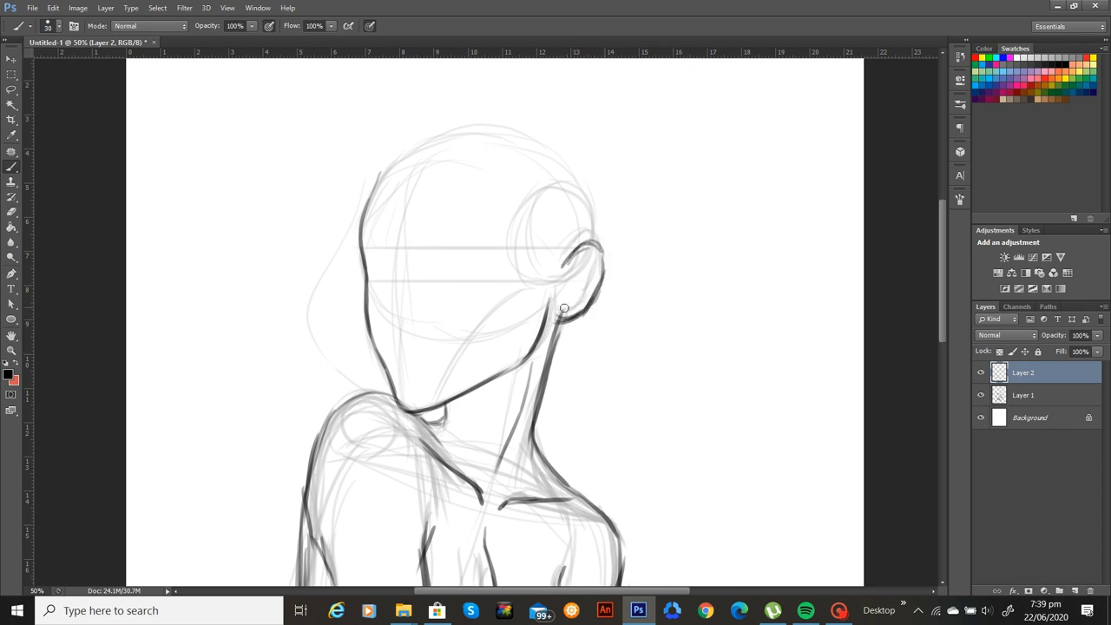
pyautogui.moveTo(564, 308)
pyautogui.mouseDown()
pyautogui.moveTo(545, 342)
pyautogui.moveTo(575, 327)
pyautogui.moveTo(562, 311)
pyautogui.mouseUp()
# Strengthen the cheek contour and draw the wavy hairline across the forehead down to the ear
pyautogui.moveTo(370, 285); pyautogui.dragTo(375, 341)
pyautogui.moveTo(388, 164)
pyautogui.mouseDown()
pyautogui.moveTo(413, 179)
pyautogui.moveTo(521, 193)
pyautogui.moveTo(549, 184)
pyautogui.moveTo(554, 242)
pyautogui.moveTo(520, 184)
pyautogui.moveTo(565, 266)
pyautogui.mouseUp()
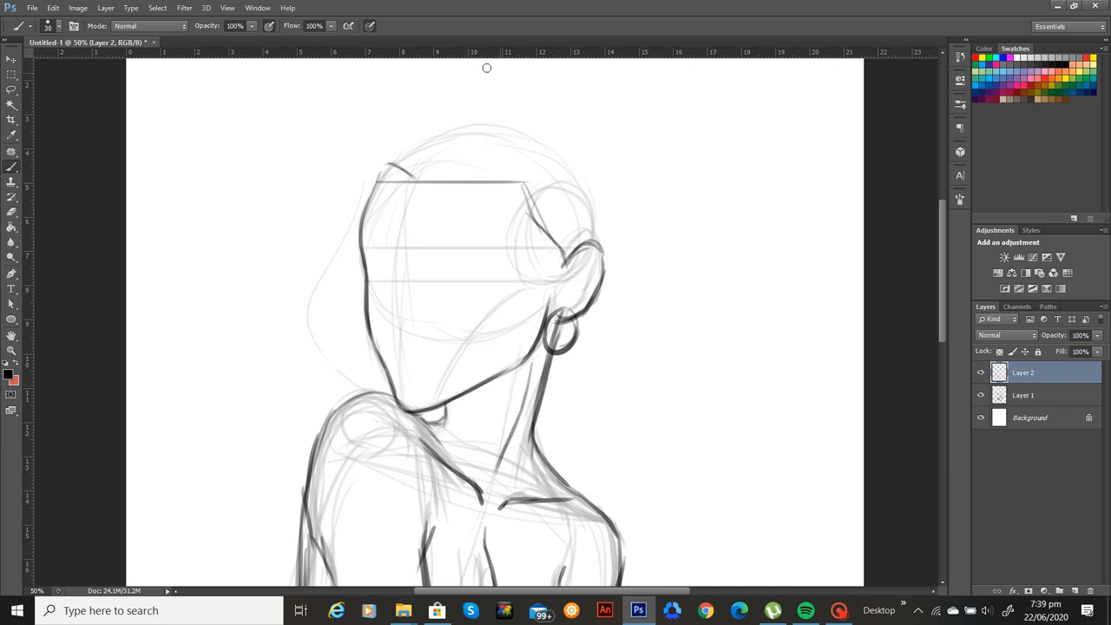
pyautogui.moveTo(402, 188)
pyautogui.mouseDown()
pyautogui.moveTo(379, 171)
pyautogui.moveTo(474, 170)
pyautogui.moveTo(515, 195)
pyautogui.moveTo(563, 265)
pyautogui.mouseUp()
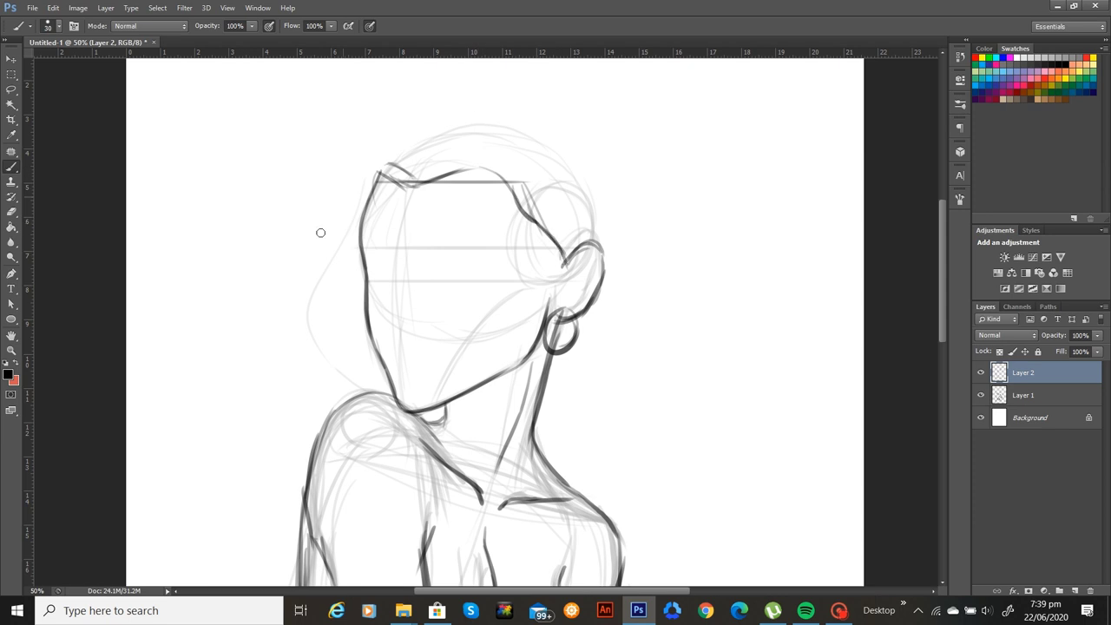
# Thicken the lower cheek line toward the chin and erase the stray overlap beside it
pyautogui.moveTo(366, 282)
pyautogui.mouseDown()
pyautogui.moveTo(402, 405)
pyautogui.moveTo(392, 374)
pyautogui.moveTo(421, 408)
pyautogui.moveTo(404, 390)
pyautogui.moveTo(448, 405)
pyautogui.mouseUp()
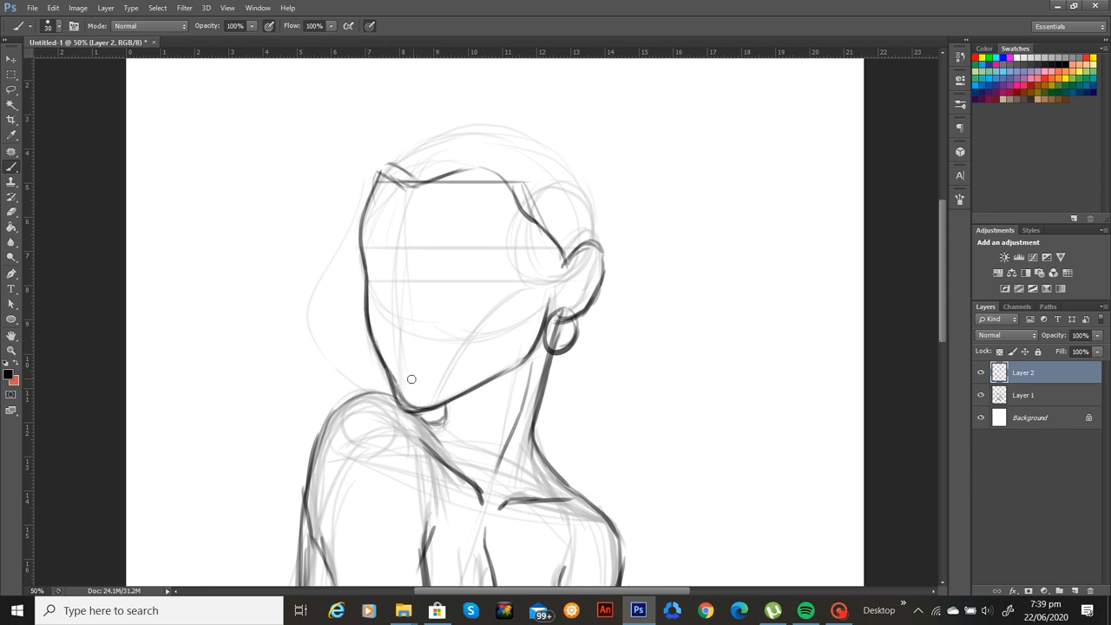
pyautogui.press('e')
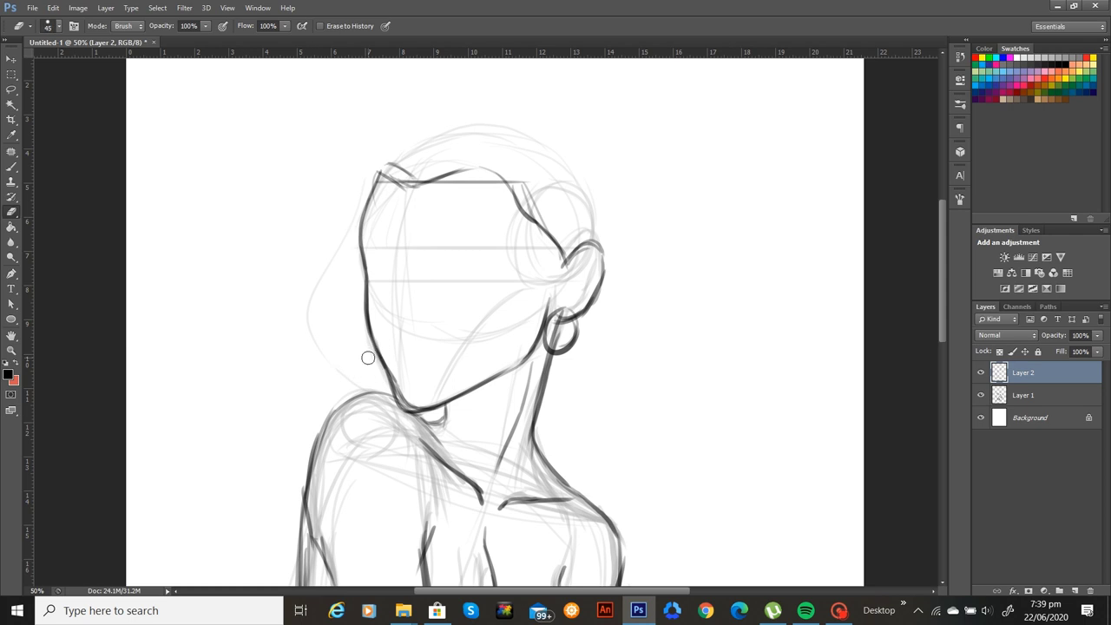
pyautogui.moveTo(374, 369)
pyautogui.mouseDown()
pyautogui.moveTo(410, 420)
pyautogui.moveTo(426, 415)
pyautogui.moveTo(409, 414)
pyautogui.mouseUp()
pyautogui.press('b')
# Darken the shoulder line where it passes beneath the chin toward the collarbone
pyautogui.moveTo(368, 305)
pyautogui.mouseDown()
pyautogui.moveTo(398, 391)
pyautogui.moveTo(423, 404)
pyautogui.moveTo(426, 292)
pyautogui.mouseUp()
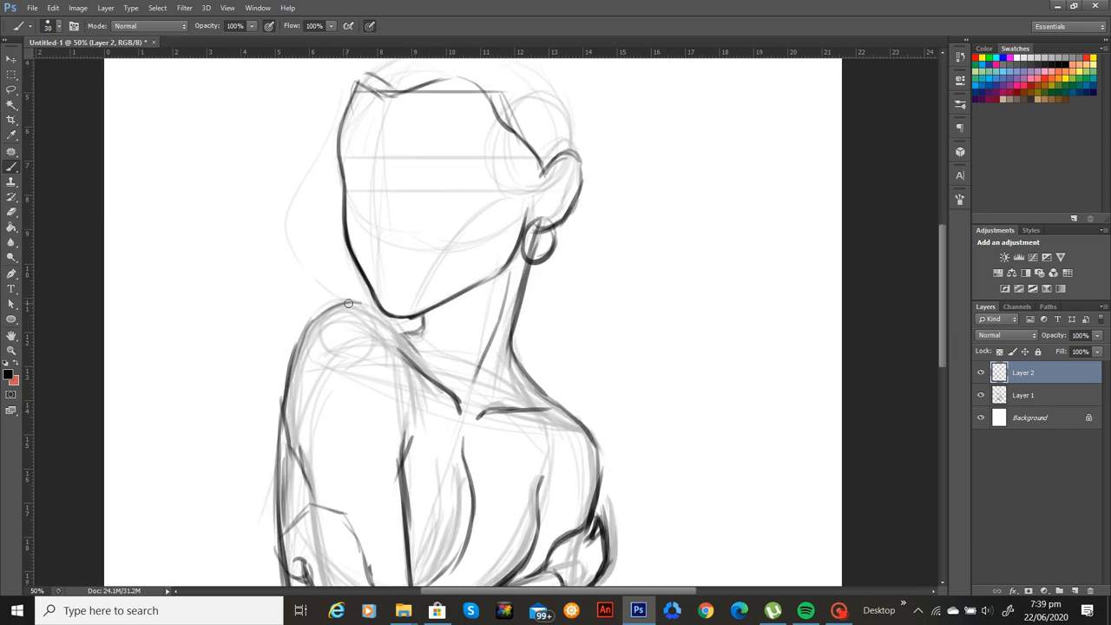
pyautogui.moveTo(348, 303)
pyautogui.mouseDown()
pyautogui.moveTo(409, 345)
pyautogui.moveTo(388, 324)
pyautogui.mouseUp()
pyautogui.moveTo(444, 276); pyautogui.dragTo(421, 363)
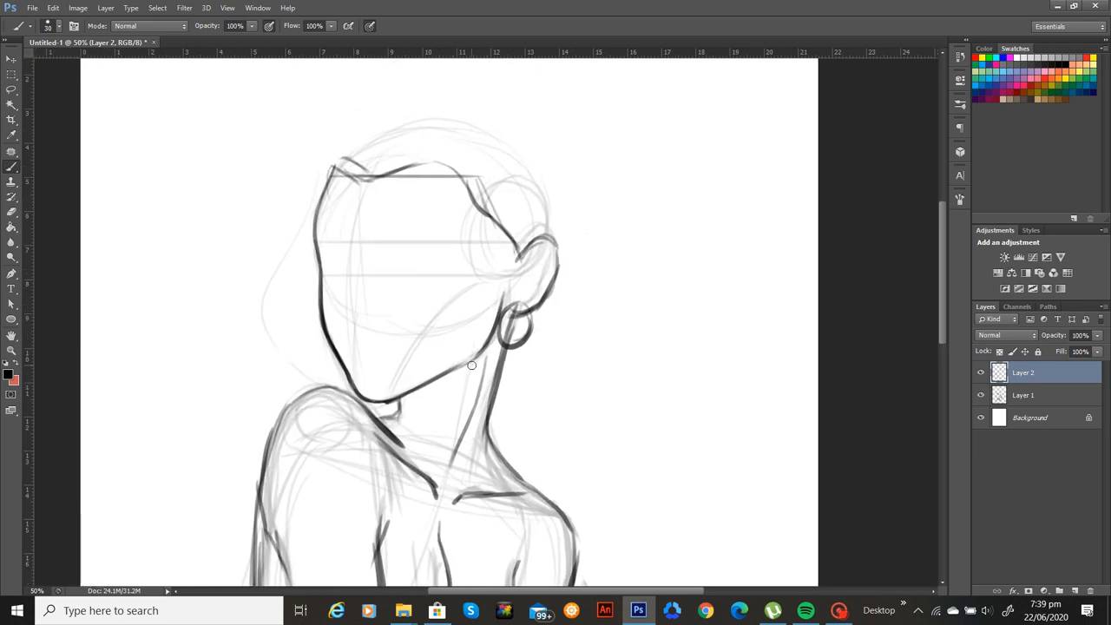
# Sketch a loose curve sweeping from the ear across the shoulder and behind the back, plus a short curve beside the hip
pyautogui.hotkey('ctrl', '0')
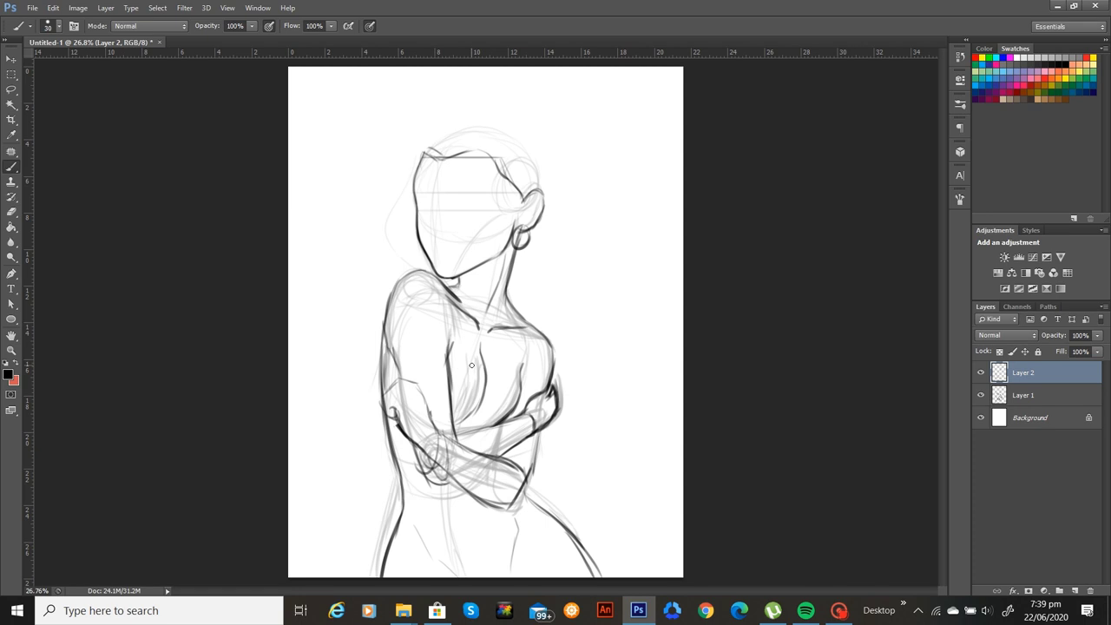
pyautogui.hotkey('ctrl', '+')
pyautogui.moveTo(562, 161)
pyautogui.mouseDown()
pyautogui.moveTo(531, 273)
pyautogui.moveTo(291, 525)
pyautogui.mouseUp()
pyautogui.hotkey('ctrl', 'z')
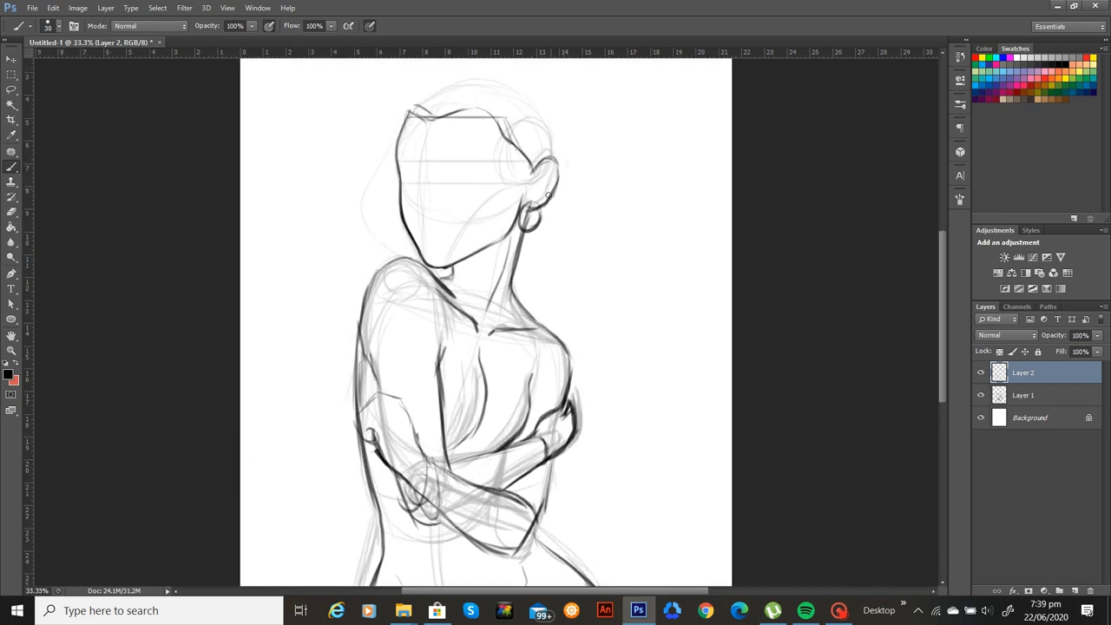
pyautogui.moveTo(544, 250)
pyautogui.mouseDown()
pyautogui.moveTo(285, 434)
pyautogui.moveTo(343, 536)
pyautogui.mouseUp()
pyautogui.moveTo(539, 544); pyautogui.dragTo(634, 564)
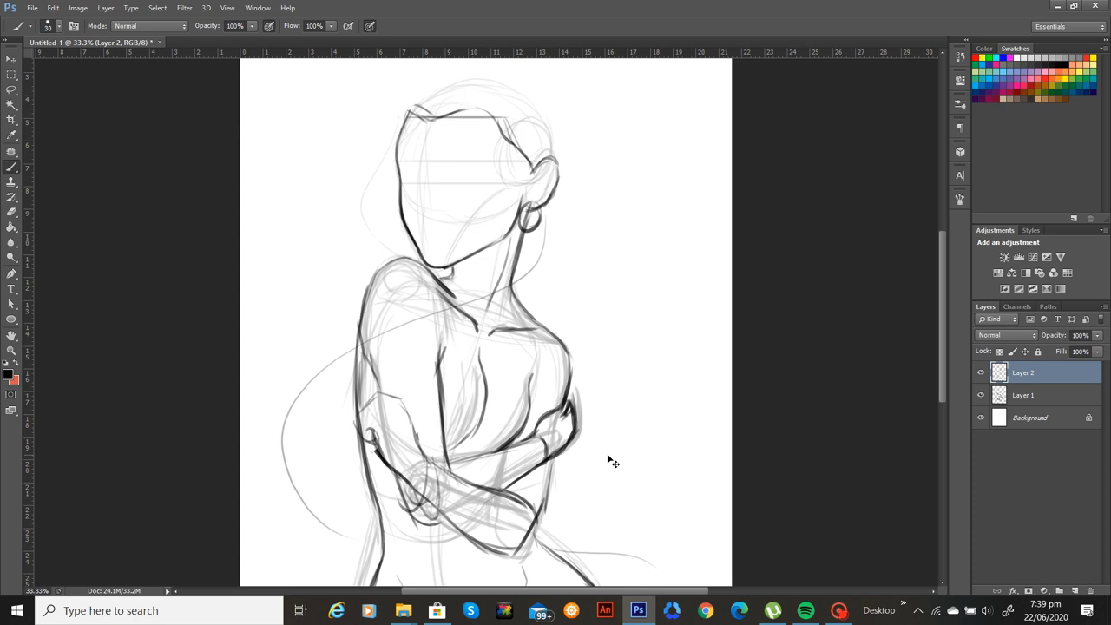
# Draw both eyebrows along the upper face guide and add a small dot on the forehead between them
pyautogui.hotkey('ctrl', '+')
pyautogui.moveTo(543, 239); pyautogui.dragTo(505, 430)
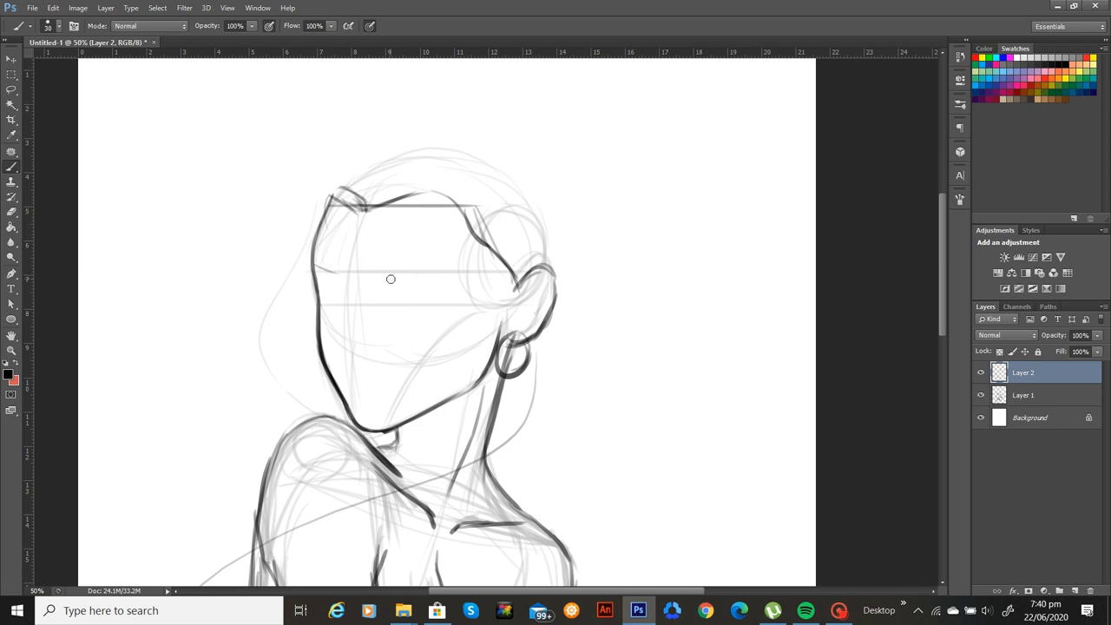
pyautogui.moveTo(391, 278)
pyautogui.mouseDown()
pyautogui.moveTo(473, 262)
pyautogui.moveTo(412, 276)
pyautogui.mouseUp()
pyautogui.hotkey('ctrl', '+')
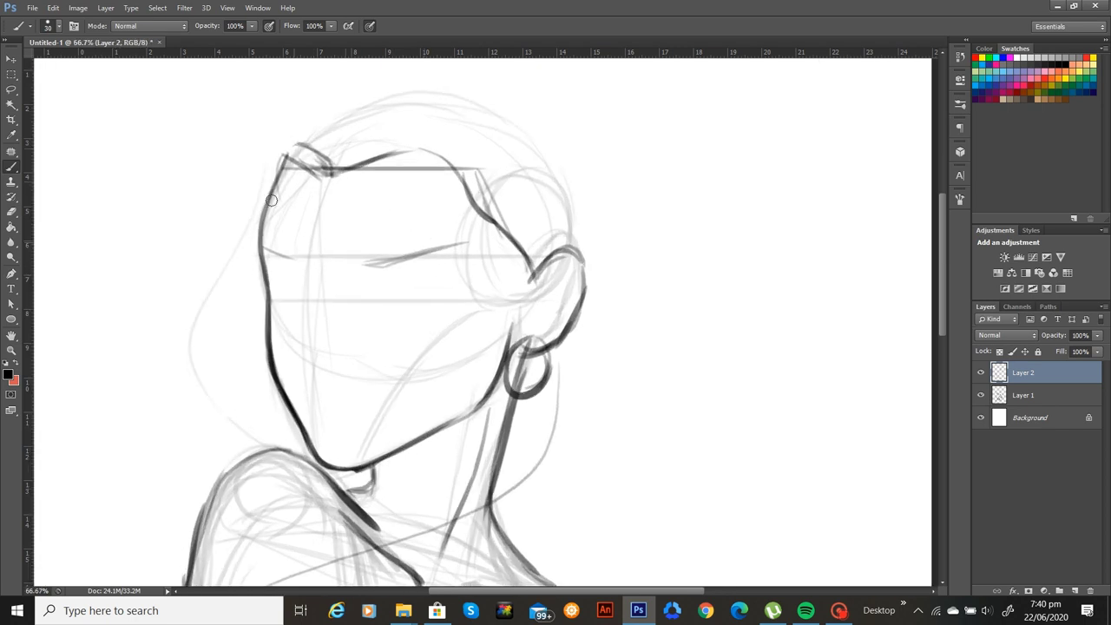
pyautogui.moveTo(320, 235); pyautogui.dragTo(322, 242)
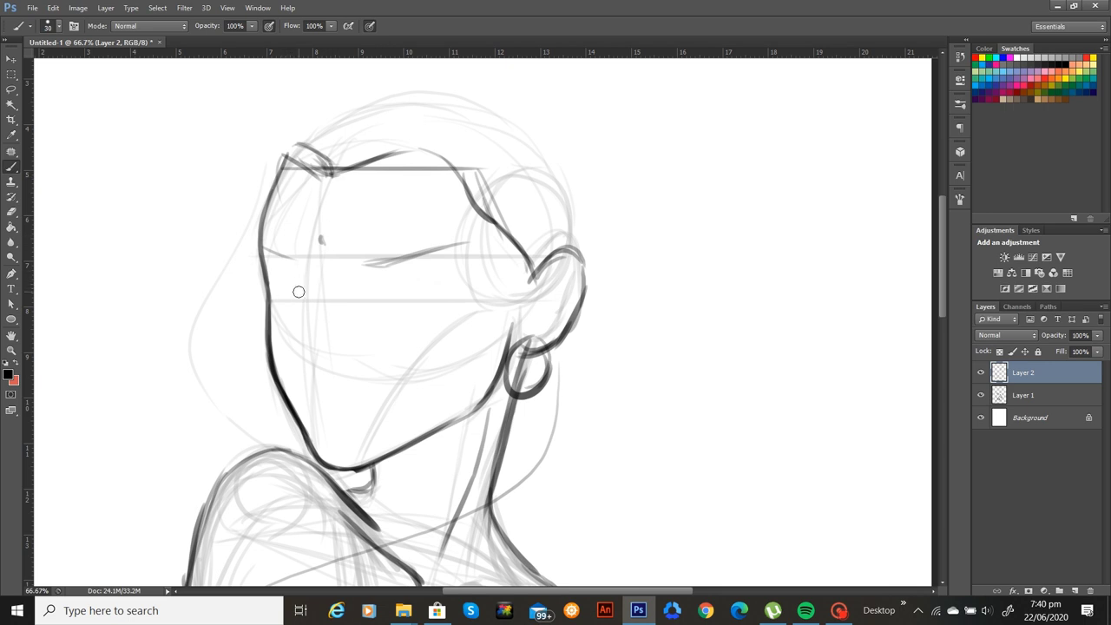
# Draw the far eye with its lashes, the near eye's inner corner, and a small nose mark
pyautogui.moveTo(301, 292)
pyautogui.mouseDown()
pyautogui.moveTo(289, 273)
pyautogui.moveTo(255, 275)
pyautogui.moveTo(293, 301)
pyautogui.moveTo(303, 288)
pyautogui.mouseUp()
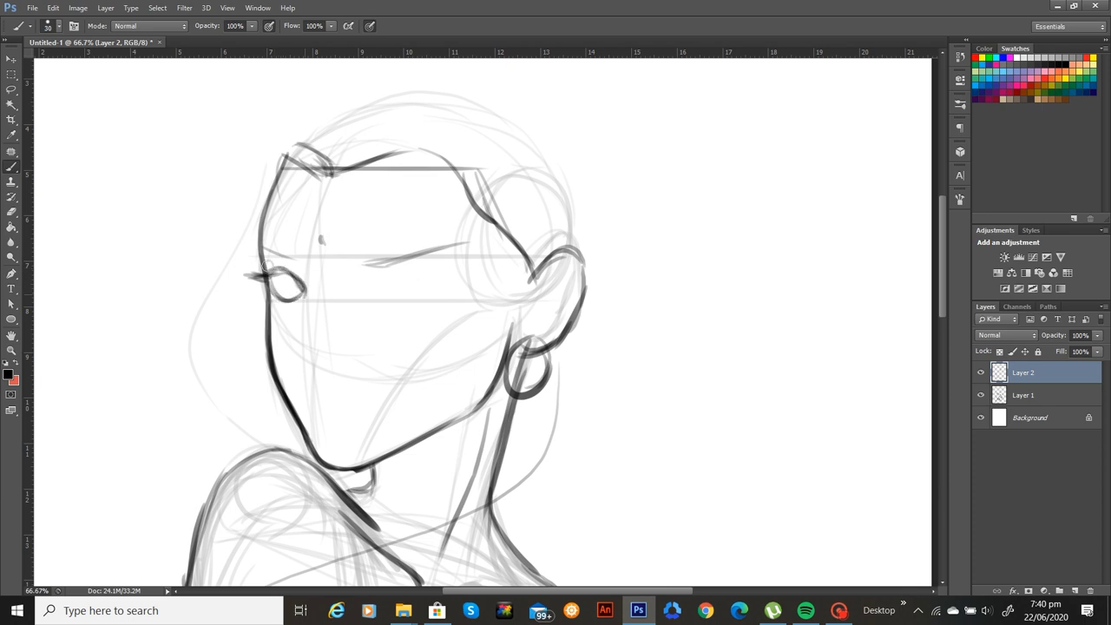
pyautogui.moveTo(374, 292); pyautogui.dragTo(378, 278)
pyautogui.moveTo(313, 375); pyautogui.dragTo(324, 369)
# Flip the whole canvas horizontally
pyautogui.click(79, 7)
pyautogui.moveTo(174, 140)
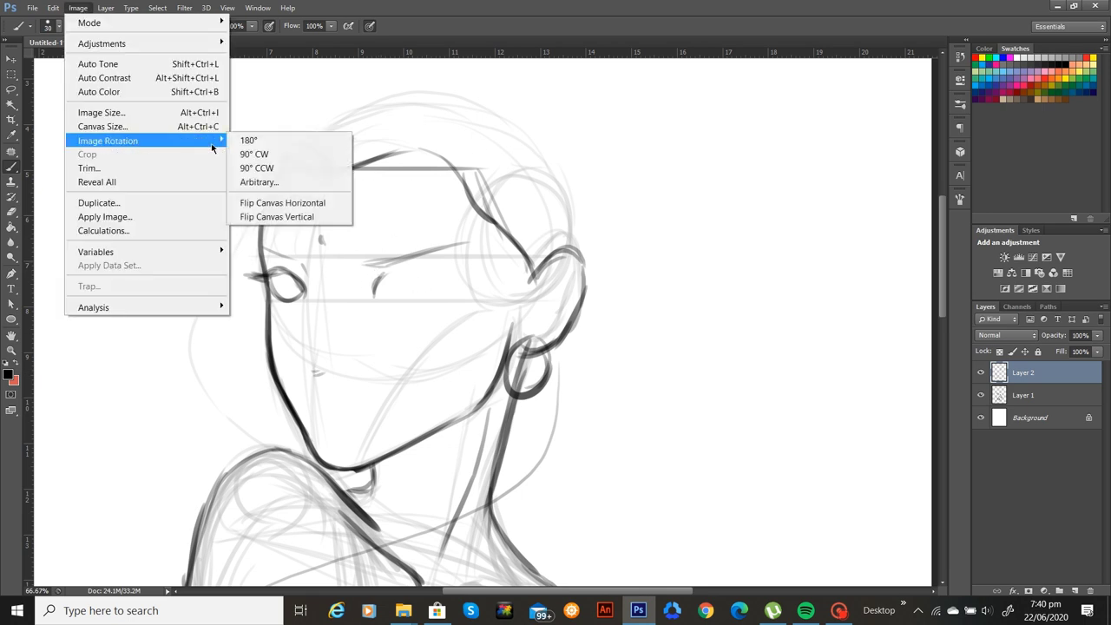
pyautogui.click(286, 200)
# Draw the near eye's almond outline and add its iris beneath the long eyebrow
pyautogui.hotkey('ctrl', '+')
pyautogui.moveTo(593, 238); pyautogui.dragTo(518, 312)
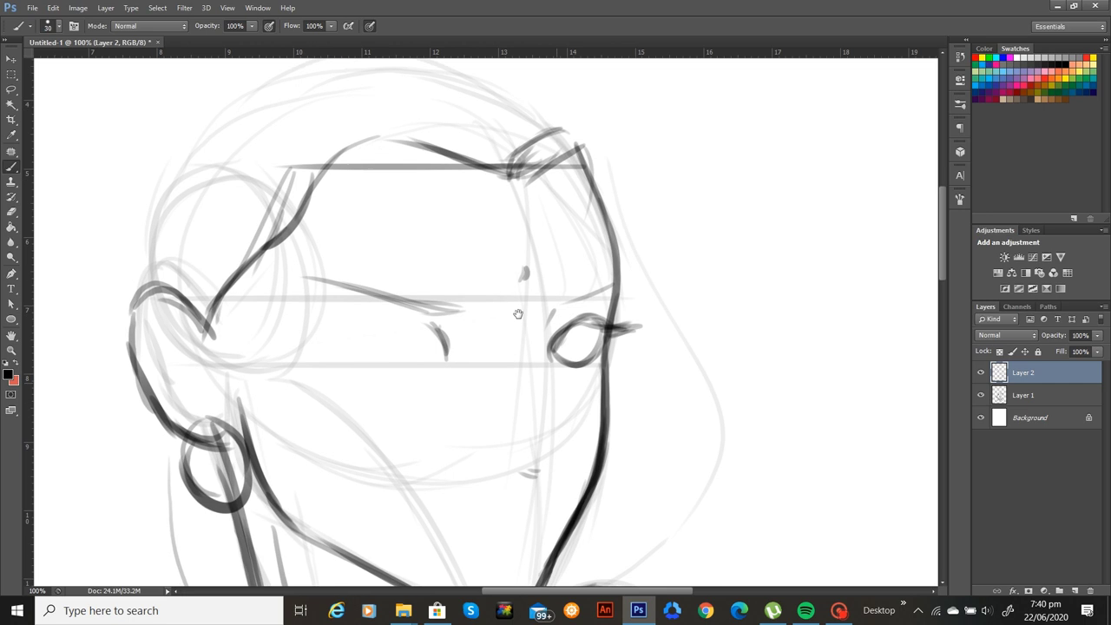
pyautogui.moveTo(451, 331)
pyautogui.mouseDown()
pyautogui.moveTo(452, 342)
pyautogui.moveTo(431, 321)
pyautogui.mouseUp()
pyautogui.moveTo(365, 351)
pyautogui.mouseDown()
pyautogui.moveTo(445, 323)
pyautogui.moveTo(448, 368)
pyautogui.moveTo(417, 369)
pyautogui.moveTo(423, 322)
pyautogui.moveTo(363, 359)
pyautogui.moveTo(453, 368)
pyautogui.moveTo(457, 348)
pyautogui.moveTo(424, 371)
pyautogui.moveTo(401, 352)
pyautogui.moveTo(451, 349)
pyautogui.moveTo(387, 358)
pyautogui.mouseUp()
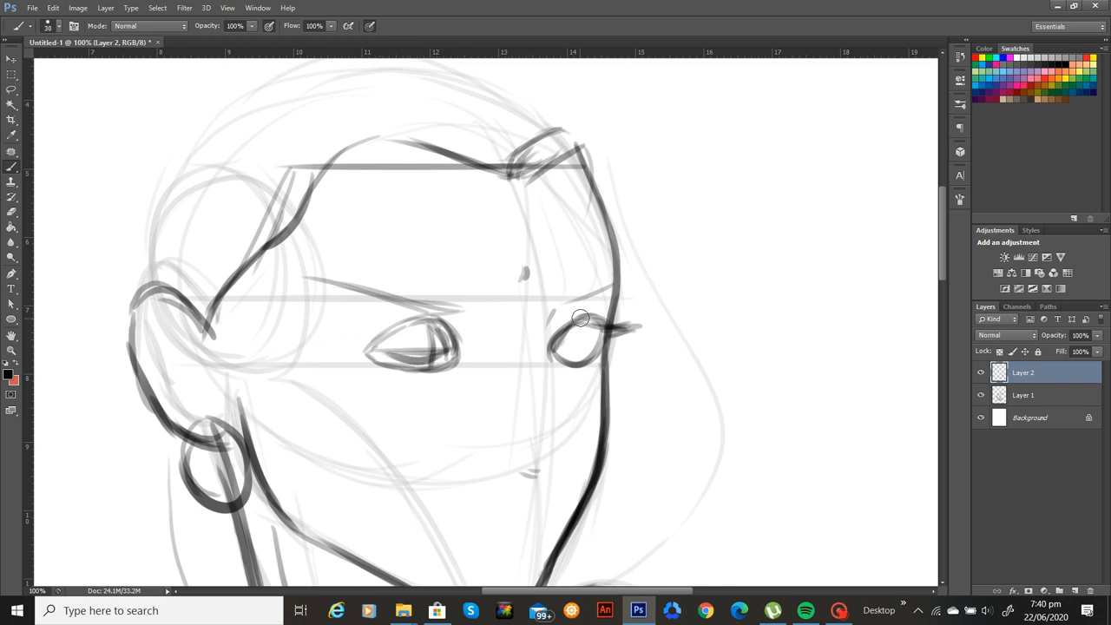
# Draw the iris inside the far eye and flip the whole canvas horizontally
pyautogui.moveTo(582, 328)
pyautogui.mouseDown()
pyautogui.moveTo(578, 362)
pyautogui.moveTo(590, 351)
pyautogui.mouseUp()
pyautogui.click(78, 7)
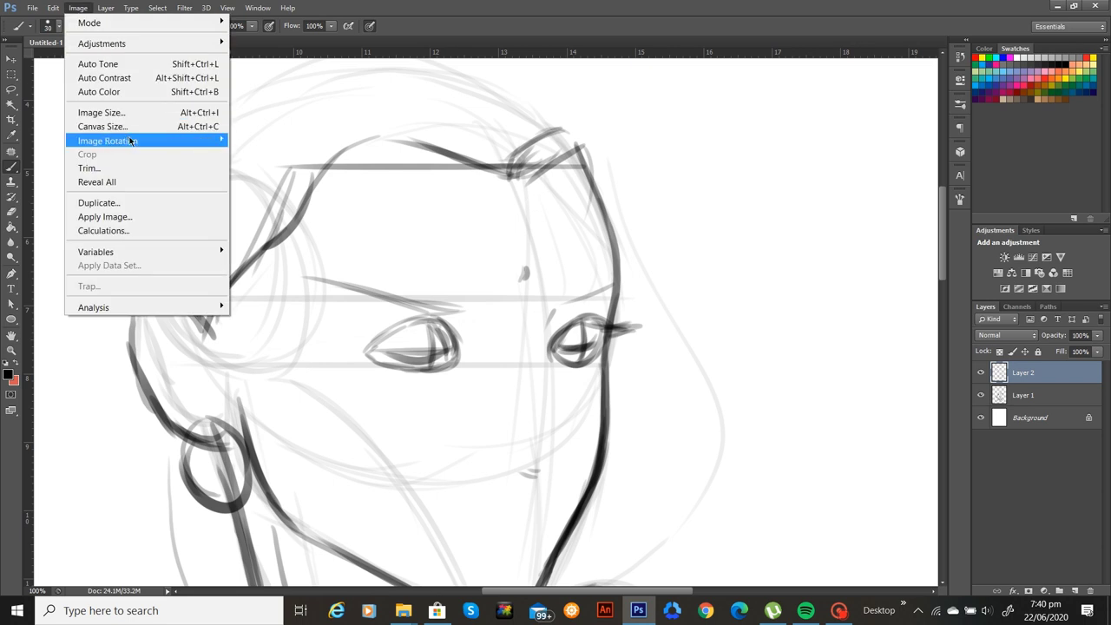
pyautogui.click(209, 128)
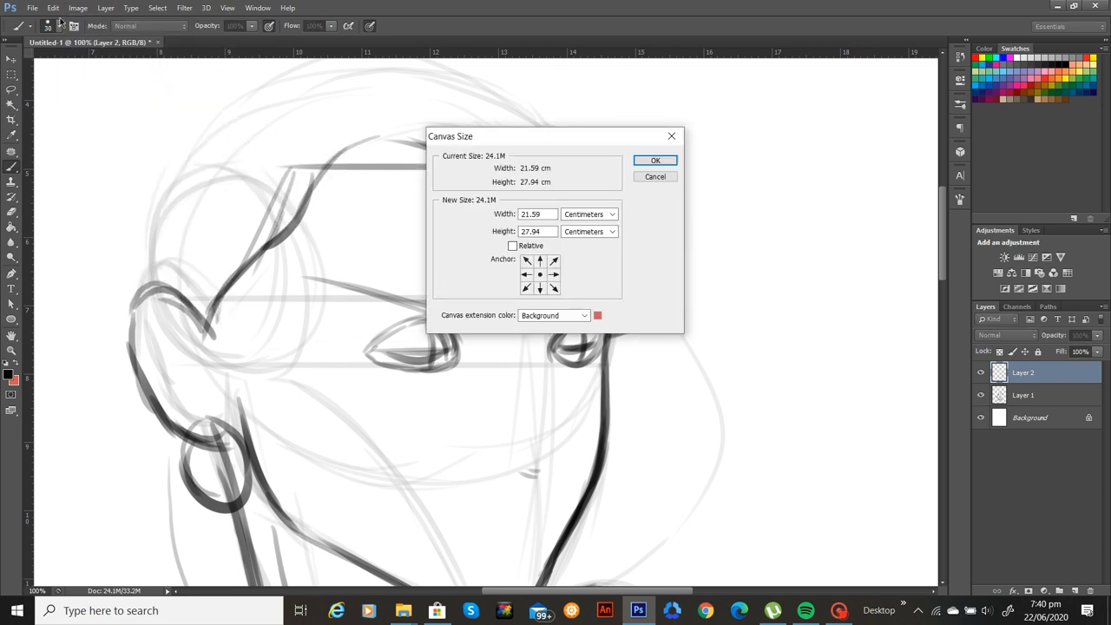
pyautogui.click(671, 135)
pyautogui.click(78, 8)
pyautogui.moveTo(165, 143)
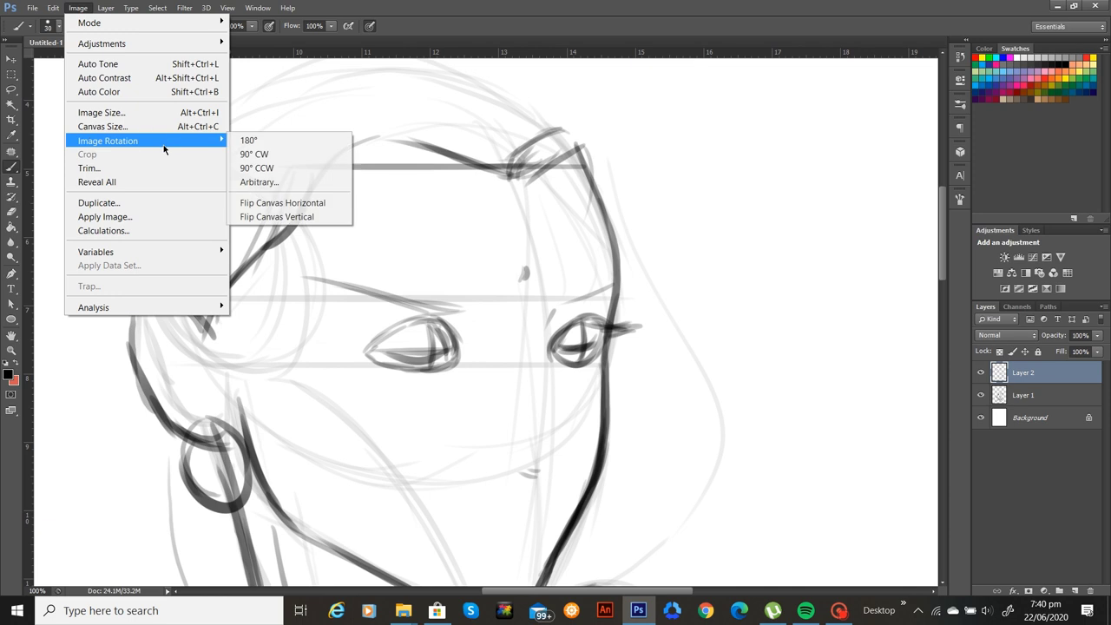
pyautogui.click(252, 205)
pyautogui.moveTo(467, 307); pyautogui.dragTo(662, 251)
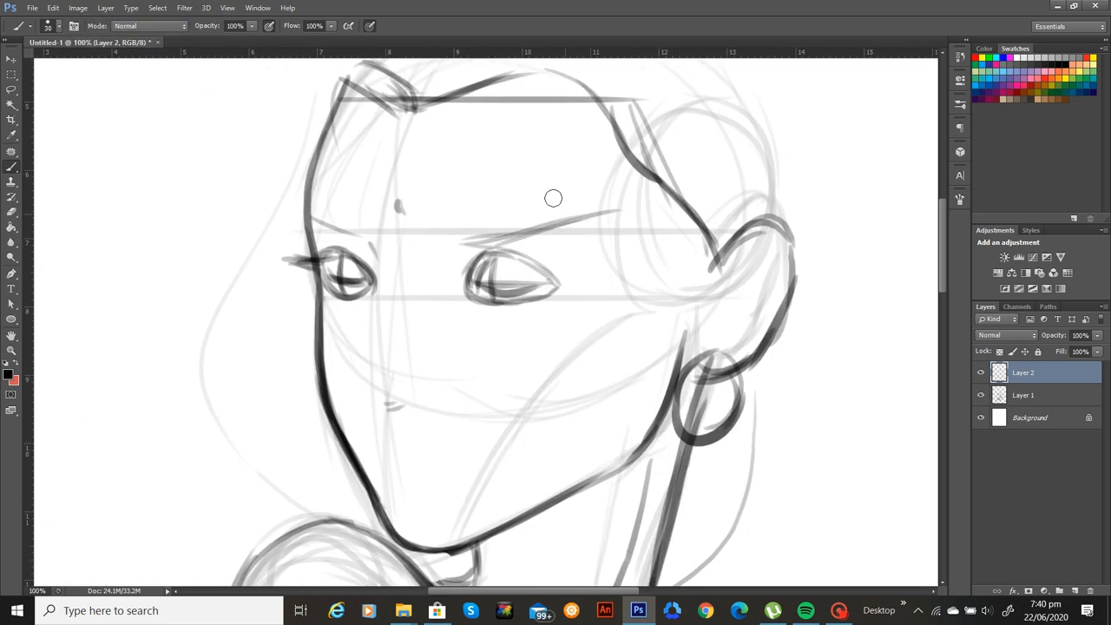
# Darken the far eye's outline, iris and pupil and add heavier lashes along its outer edge
pyautogui.moveTo(325, 258)
pyautogui.mouseDown()
pyautogui.moveTo(356, 246)
pyautogui.moveTo(308, 261)
pyautogui.moveTo(276, 256)
pyautogui.moveTo(316, 250)
pyautogui.moveTo(305, 239)
pyautogui.moveTo(346, 260)
pyautogui.moveTo(325, 233)
pyautogui.moveTo(368, 280)
pyautogui.moveTo(321, 269)
pyautogui.moveTo(345, 297)
pyautogui.moveTo(378, 278)
pyautogui.moveTo(354, 296)
pyautogui.moveTo(330, 293)
pyautogui.moveTo(356, 298)
pyautogui.mouseUp()
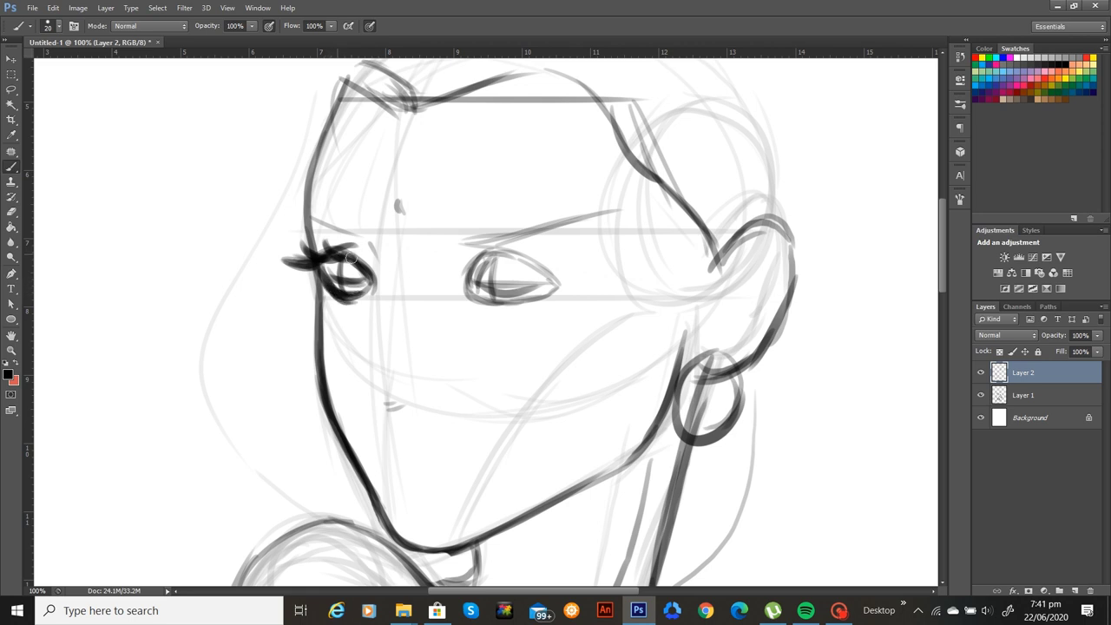
pyautogui.moveTo(350, 257)
pyautogui.mouseDown()
pyautogui.moveTo(373, 291)
pyautogui.moveTo(370, 283)
pyautogui.mouseUp()
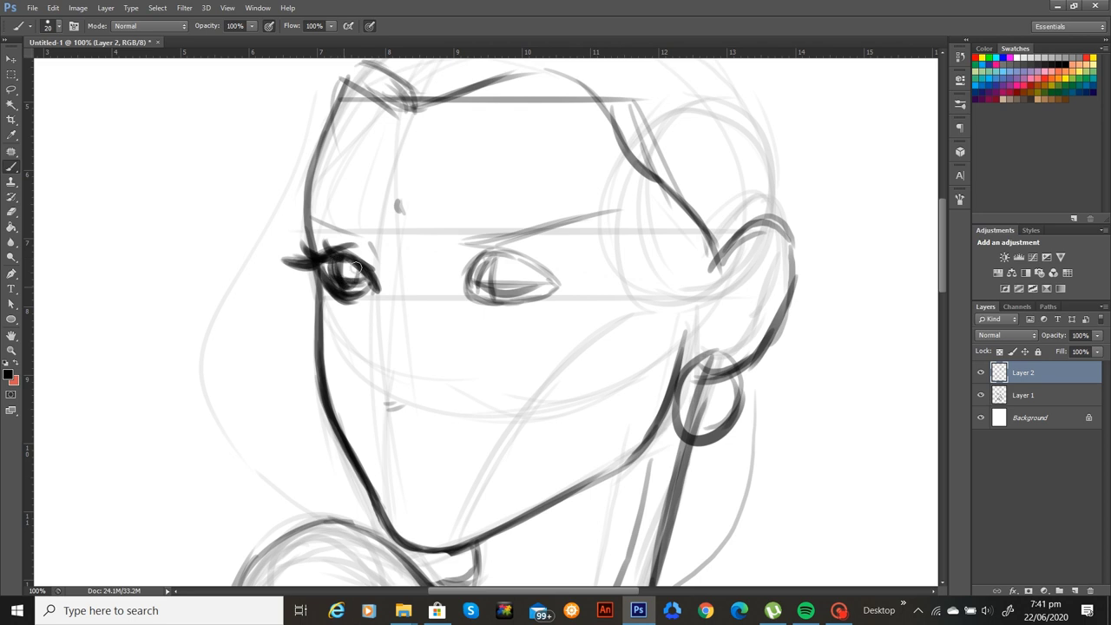
pyautogui.moveTo(356, 280); pyautogui.dragTo(340, 290)
pyautogui.moveTo(328, 289); pyautogui.dragTo(309, 306)
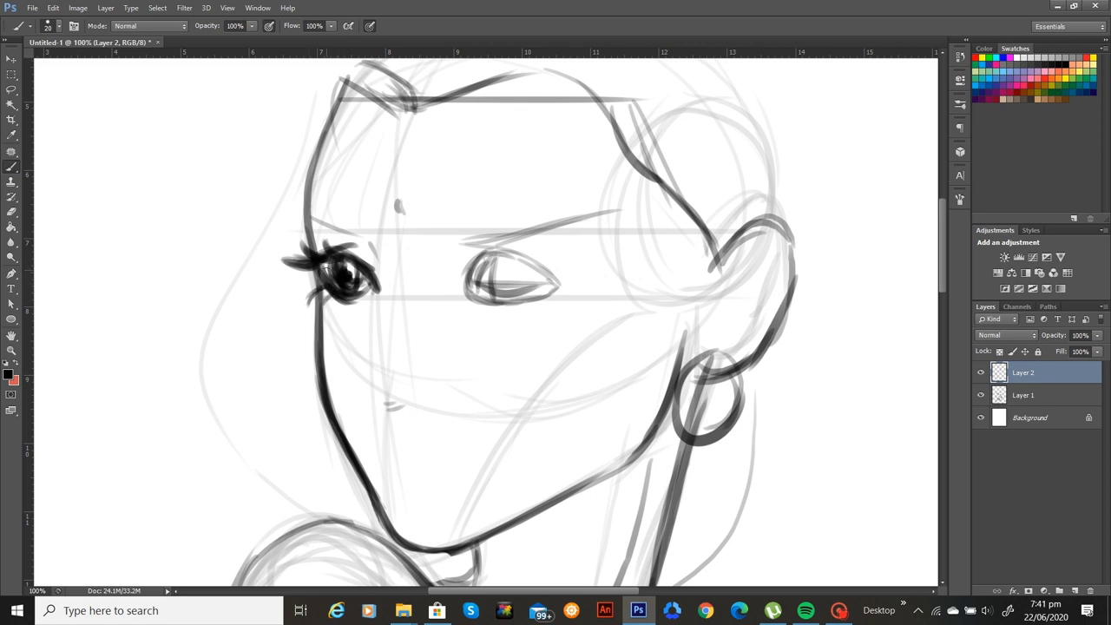
pyautogui.moveTo(328, 267)
pyautogui.mouseDown()
pyautogui.moveTo(296, 277)
pyautogui.moveTo(304, 282)
pyautogui.mouseUp()
pyautogui.moveTo(323, 270); pyautogui.dragTo(293, 278)
pyautogui.moveTo(369, 270); pyautogui.dragTo(377, 289)
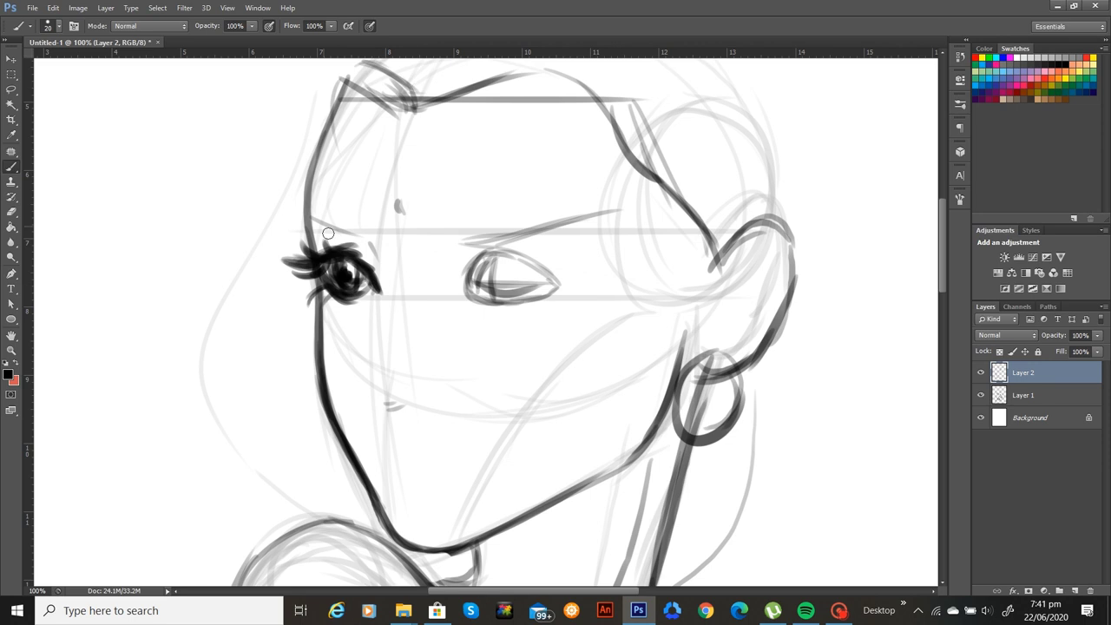
# Erase the far eye with its lashes and redraw the face contour across the cleared area
pyautogui.press('e')
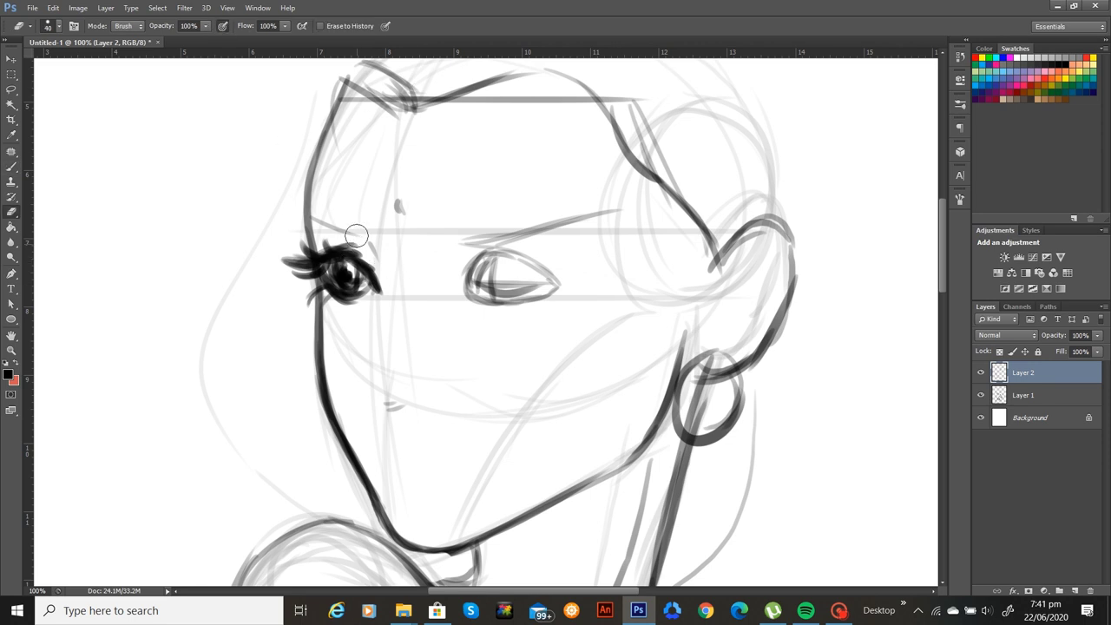
pyautogui.moveTo(357, 235)
pyautogui.mouseDown()
pyautogui.moveTo(331, 276)
pyautogui.moveTo(349, 302)
pyautogui.moveTo(373, 265)
pyautogui.moveTo(336, 285)
pyautogui.moveTo(345, 249)
pyautogui.moveTo(339, 264)
pyautogui.moveTo(335, 248)
pyautogui.moveTo(339, 297)
pyautogui.moveTo(290, 254)
pyautogui.moveTo(316, 293)
pyautogui.moveTo(343, 275)
pyautogui.moveTo(365, 278)
pyautogui.moveTo(300, 258)
pyautogui.moveTo(368, 266)
pyautogui.moveTo(337, 252)
pyautogui.mouseUp()
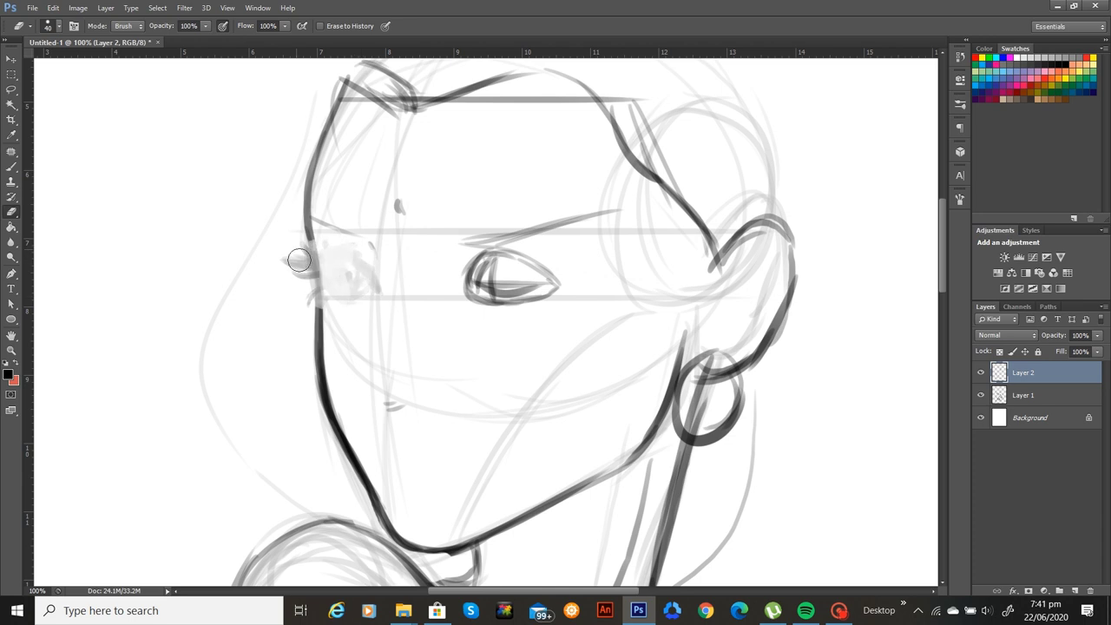
pyautogui.press('b')
pyautogui.moveTo(304, 203); pyautogui.dragTo(319, 307)
pyautogui.moveTo(316, 264); pyautogui.dragTo(320, 322)
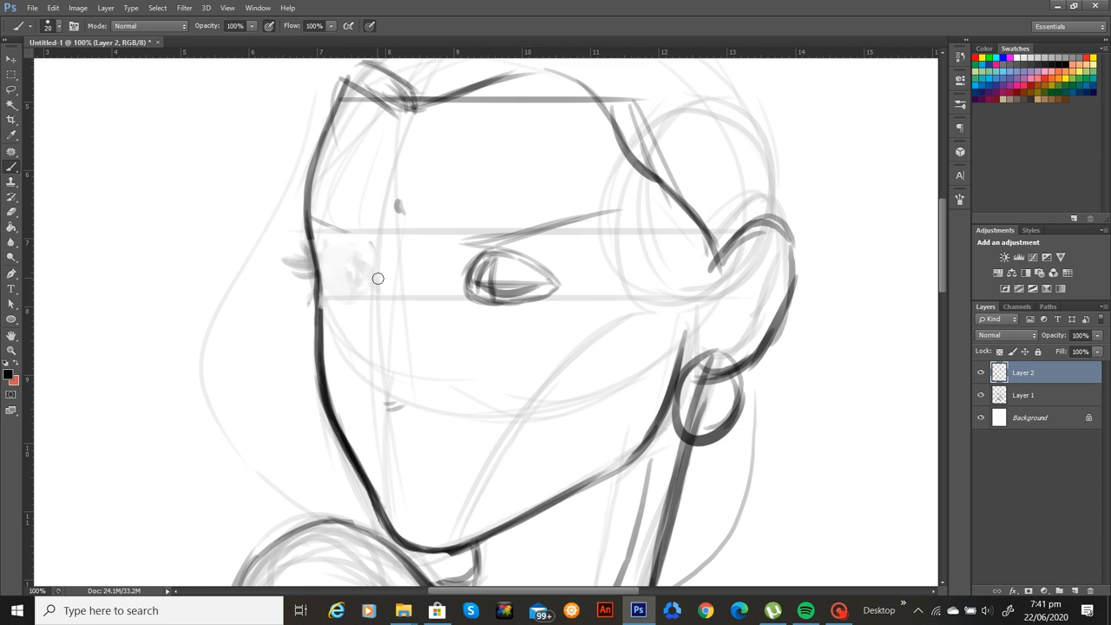
# Redraw the far eye's upper lid, outer lashes and lower lid, using a finer brush for the lower line
pyautogui.moveTo(375, 287)
pyautogui.mouseDown()
pyautogui.moveTo(337, 259)
pyautogui.moveTo(361, 266)
pyautogui.moveTo(353, 261)
pyautogui.moveTo(371, 273)
pyautogui.moveTo(304, 257)
pyautogui.moveTo(331, 256)
pyautogui.moveTo(287, 262)
pyautogui.moveTo(299, 271)
pyautogui.moveTo(351, 246)
pyautogui.moveTo(318, 256)
pyautogui.moveTo(360, 252)
pyautogui.moveTo(318, 259)
pyautogui.moveTo(305, 250)
pyautogui.moveTo(344, 254)
pyautogui.moveTo(302, 249)
pyautogui.moveTo(349, 252)
pyautogui.moveTo(326, 239)
pyautogui.moveTo(351, 265)
pyautogui.moveTo(328, 267)
pyautogui.moveTo(327, 287)
pyautogui.moveTo(361, 295)
pyautogui.mouseUp()
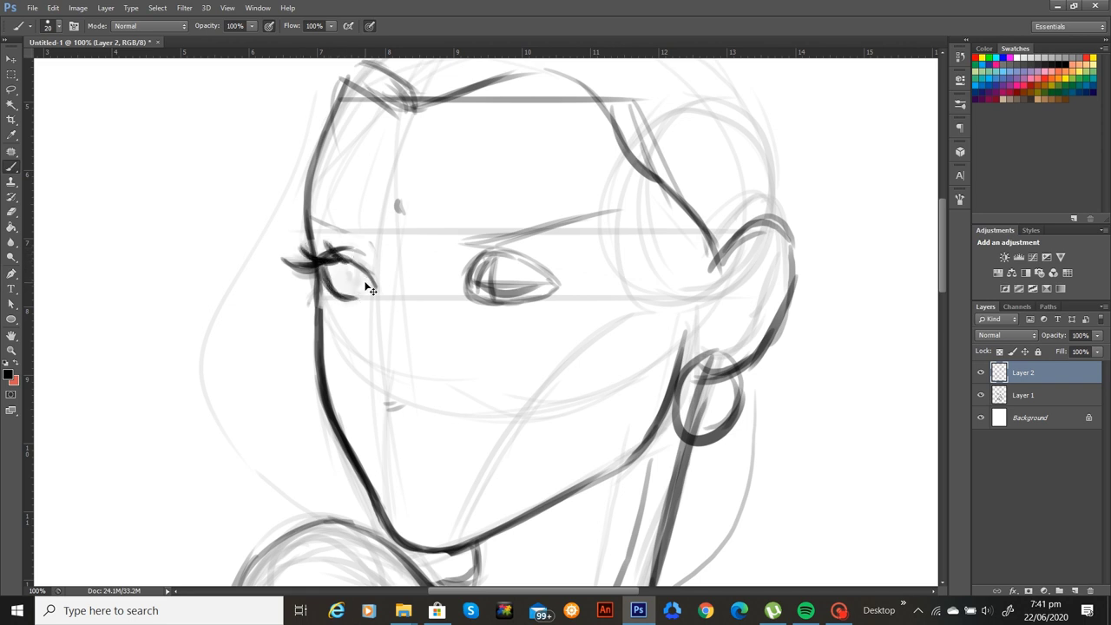
pyautogui.hotkey('ctrl', '+')
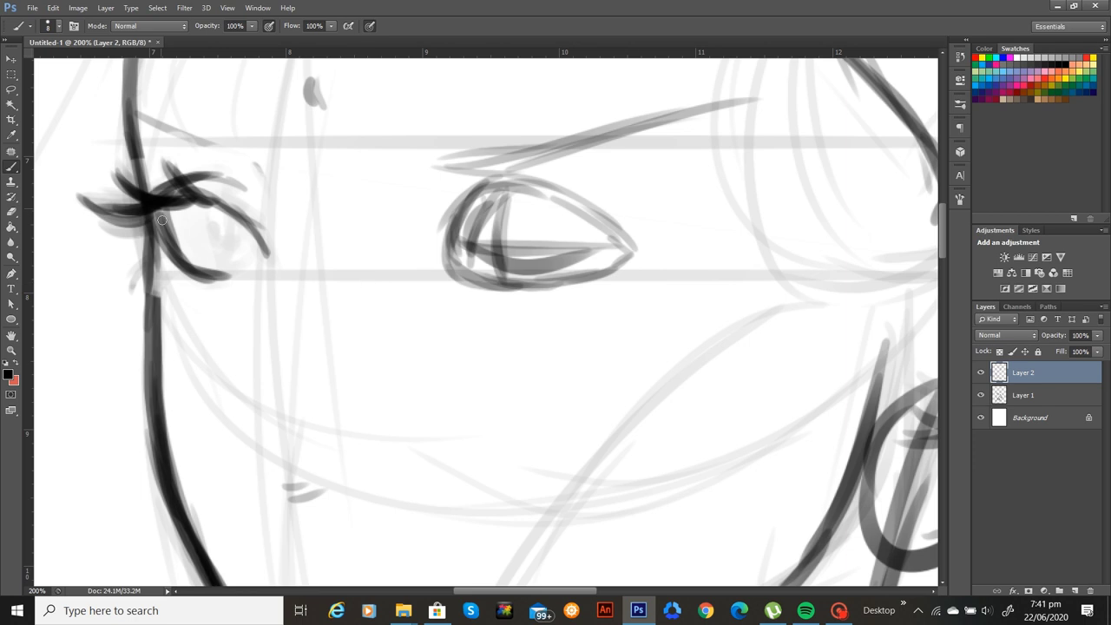
pyautogui.moveTo(162, 221)
pyautogui.mouseDown()
pyautogui.moveTo(182, 260)
pyautogui.moveTo(207, 276)
pyautogui.mouseUp()
pyautogui.moveTo(180, 258); pyautogui.dragTo(257, 270)
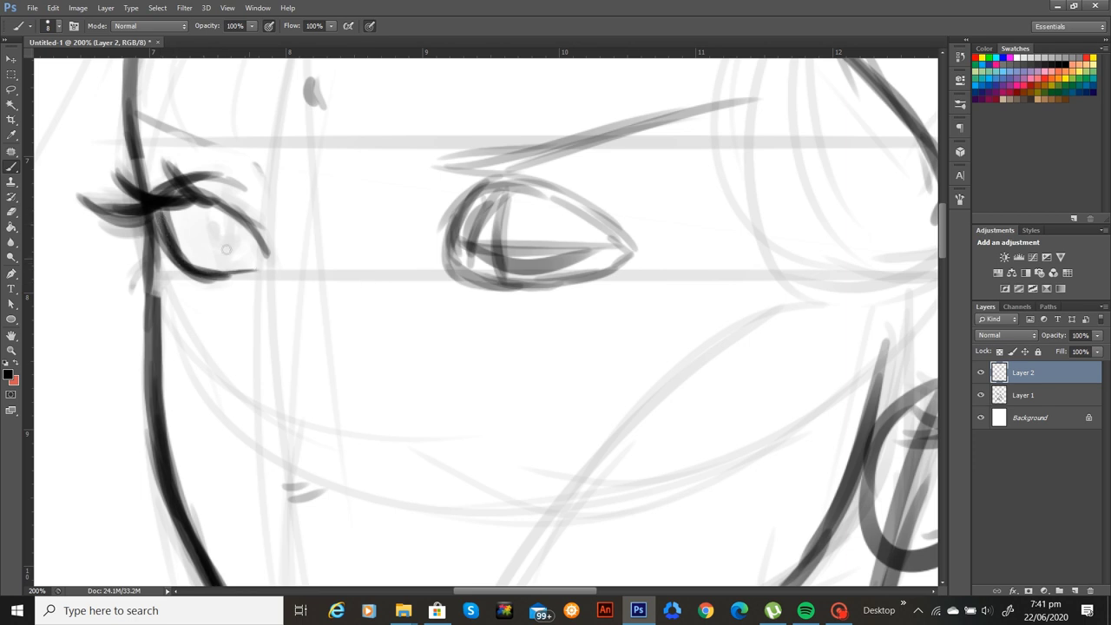
pyautogui.moveTo(165, 221)
pyautogui.mouseDown()
pyautogui.moveTo(205, 264)
pyautogui.moveTo(259, 270)
pyautogui.mouseUp()
pyautogui.moveTo(248, 223); pyautogui.dragTo(269, 257)
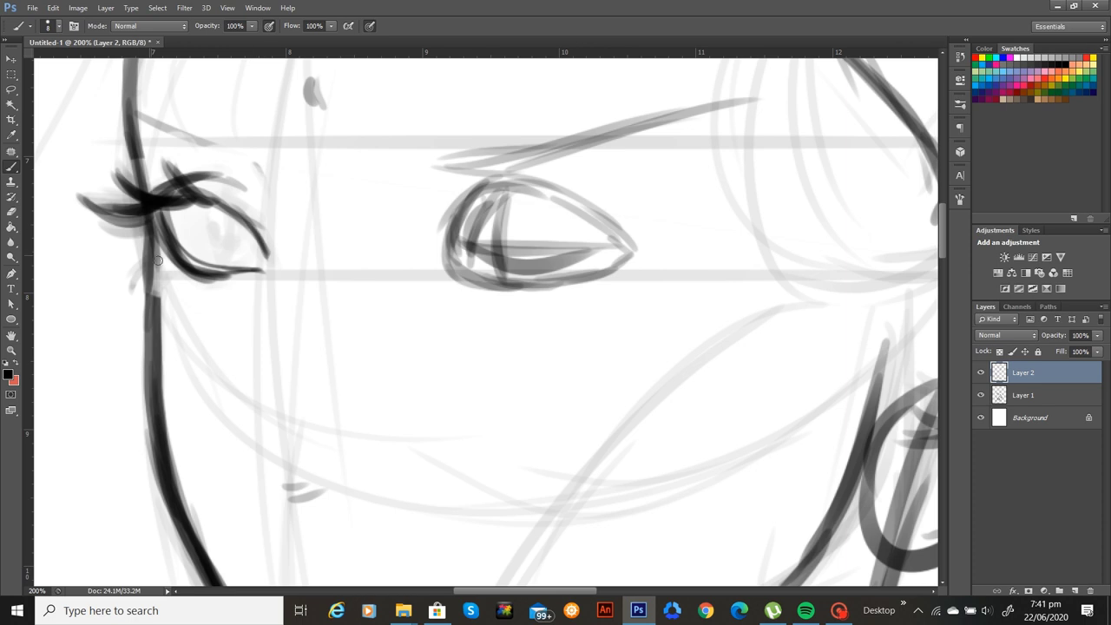
# Add short lower lashes to the far eye and draw its iris with small pupil and highlight marks
pyautogui.moveTo(169, 252)
pyautogui.mouseDown()
pyautogui.moveTo(129, 262)
pyautogui.moveTo(134, 288)
pyautogui.mouseUp()
pyautogui.moveTo(164, 257)
pyautogui.mouseDown()
pyautogui.moveTo(132, 292)
pyautogui.moveTo(177, 258)
pyautogui.moveTo(142, 280)
pyautogui.moveTo(183, 263)
pyautogui.moveTo(159, 284)
pyautogui.moveTo(186, 269)
pyautogui.moveTo(176, 281)
pyautogui.moveTo(209, 277)
pyautogui.moveTo(191, 305)
pyautogui.mouseUp()
pyautogui.moveTo(172, 252); pyautogui.dragTo(215, 279)
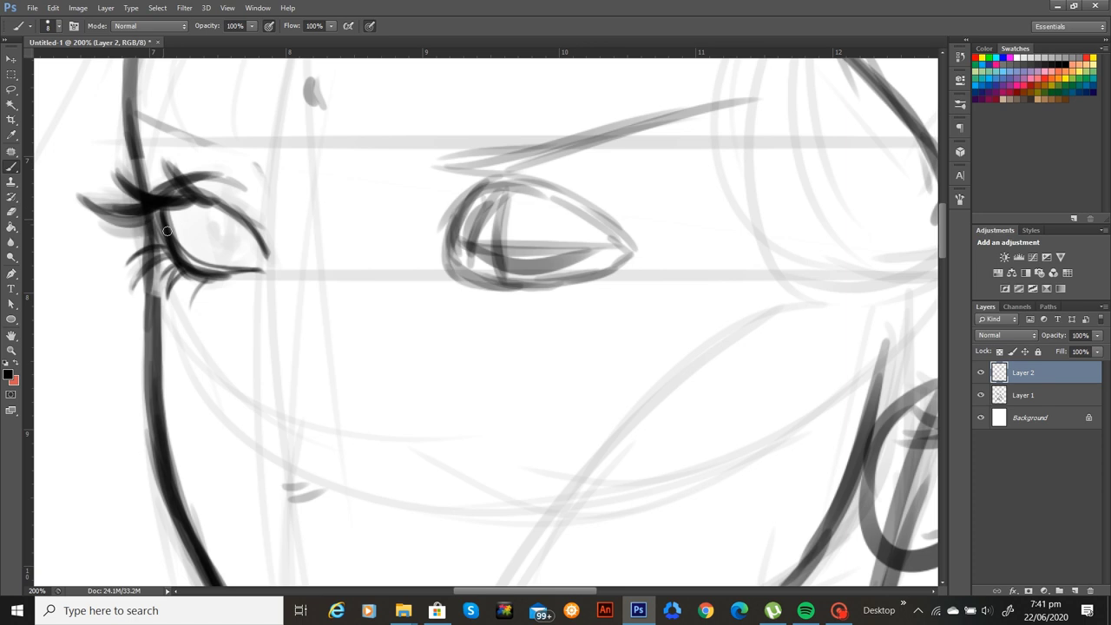
pyautogui.moveTo(185, 208)
pyautogui.mouseDown()
pyautogui.moveTo(223, 246)
pyautogui.moveTo(191, 242)
pyautogui.moveTo(235, 264)
pyautogui.mouseUp()
pyautogui.moveTo(239, 223); pyautogui.dragTo(238, 248)
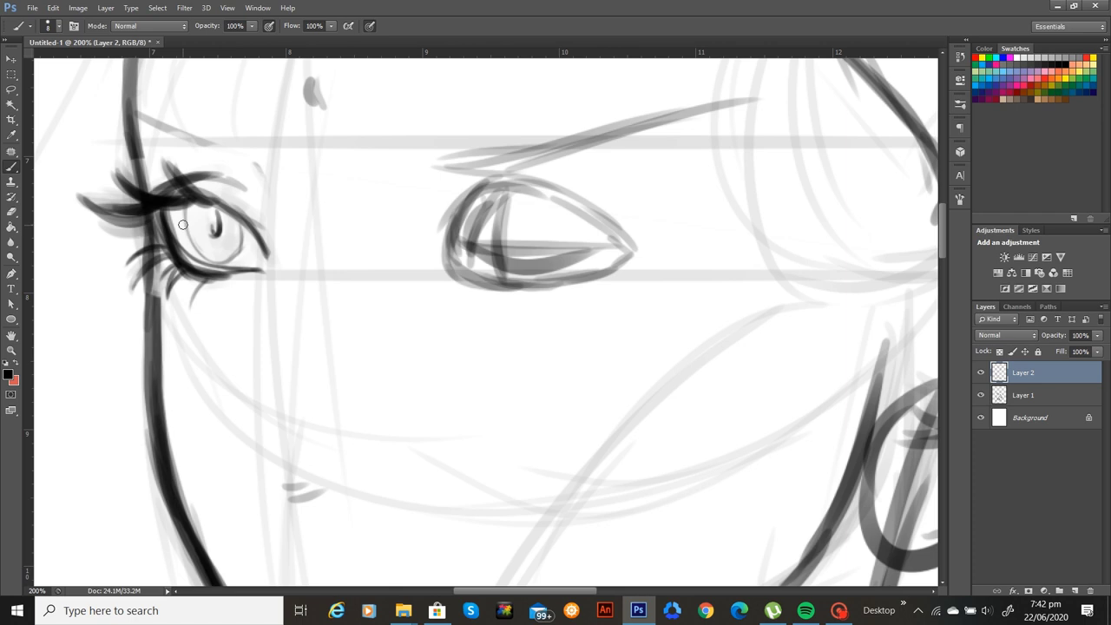
pyautogui.moveTo(180, 222); pyautogui.dragTo(204, 233)
# Select the far eye and its lashes with a freehand Lasso outline
pyautogui.hotkey('ctrl', '0')
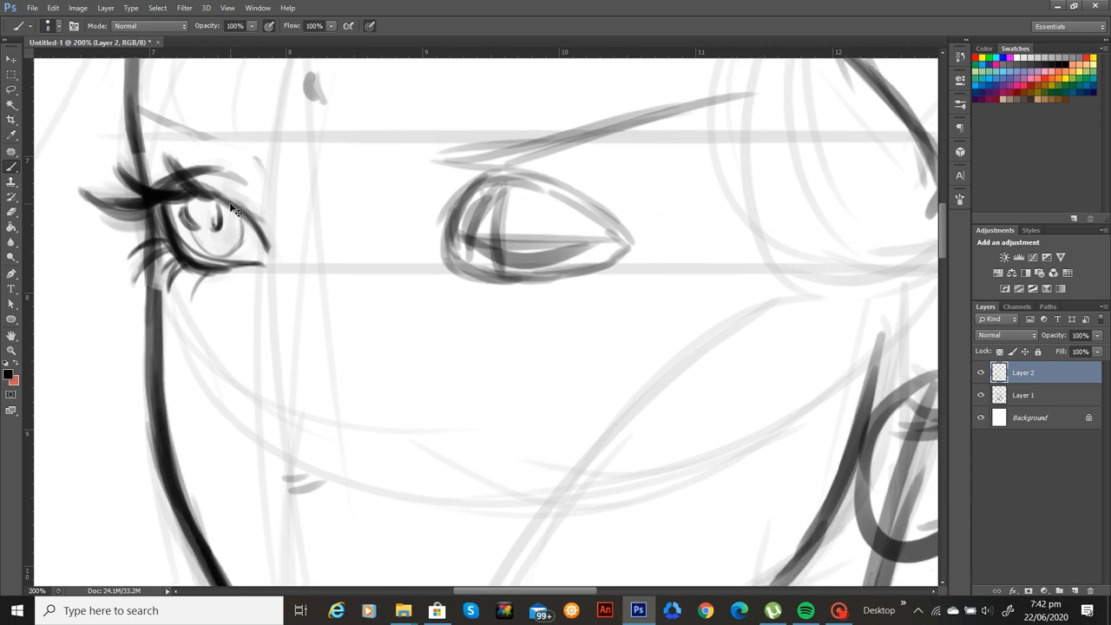
pyautogui.hotkey('ctrl', '+')
pyautogui.hotkey('ctrl', '+')
pyautogui.hotkey('ctrl', '+')
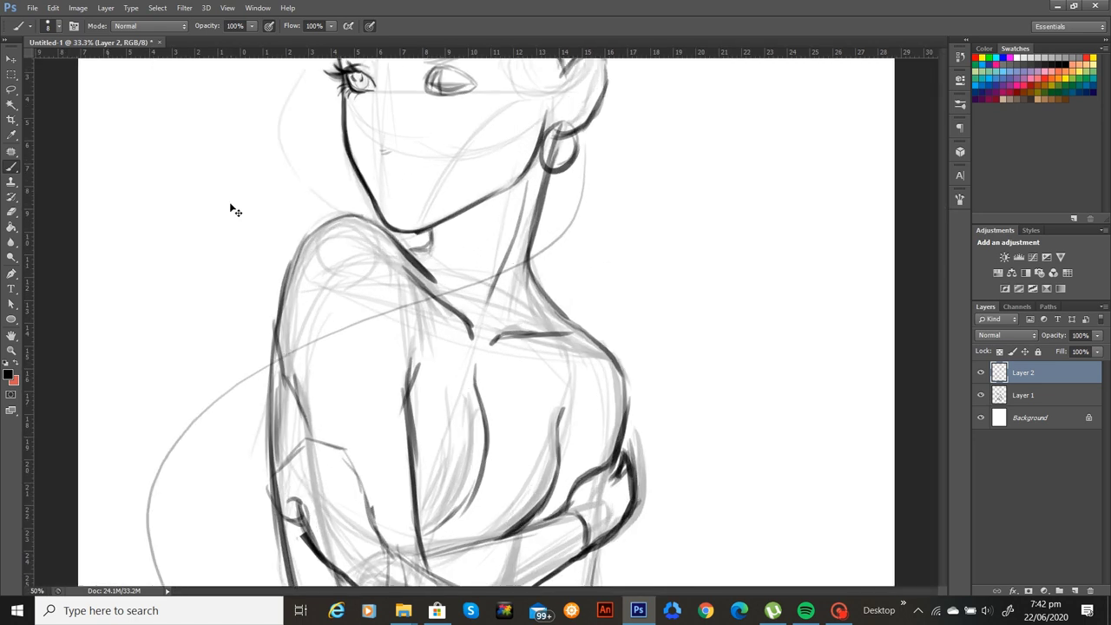
pyautogui.moveTo(487, 447)
pyautogui.mouseDown()
pyautogui.moveTo(505, 461)
pyautogui.moveTo(547, 387)
pyautogui.mouseUp()
pyautogui.press('l')
pyautogui.moveTo(306, 296)
pyautogui.mouseDown()
pyautogui.moveTo(293, 264)
pyautogui.moveTo(219, 251)
pyautogui.moveTo(211, 321)
pyautogui.moveTo(307, 291)
pyautogui.mouseUp()
pyautogui.press('v')
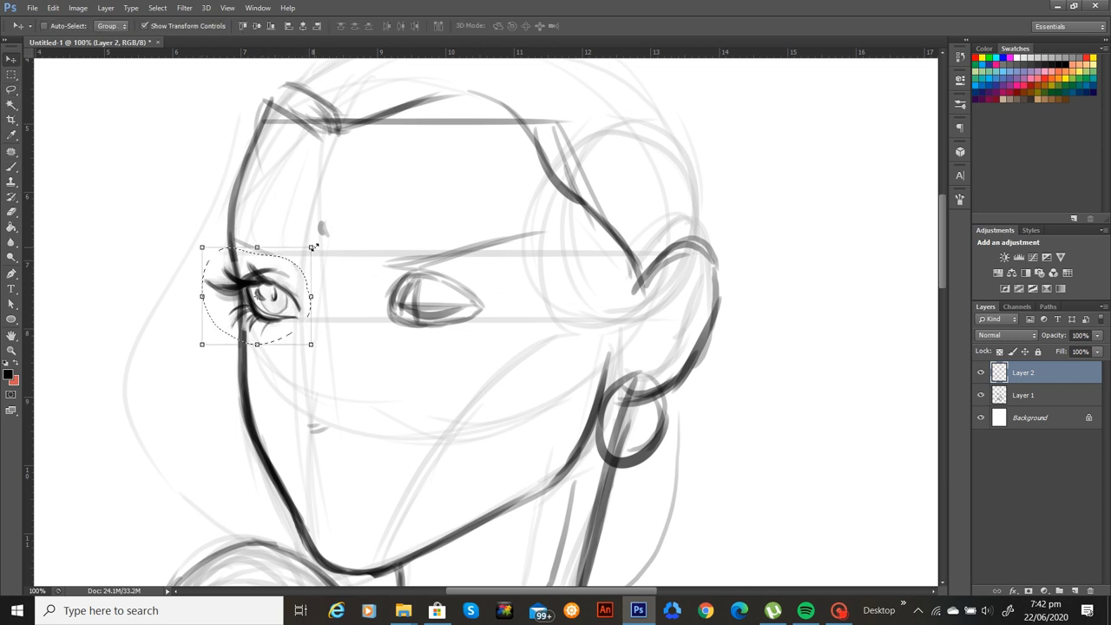
pyautogui.click(312, 247)
pyautogui.moveTo(325, 218); pyautogui.dragTo(327, 216)
pyautogui.moveTo(302, 277); pyautogui.dragTo(288, 285)
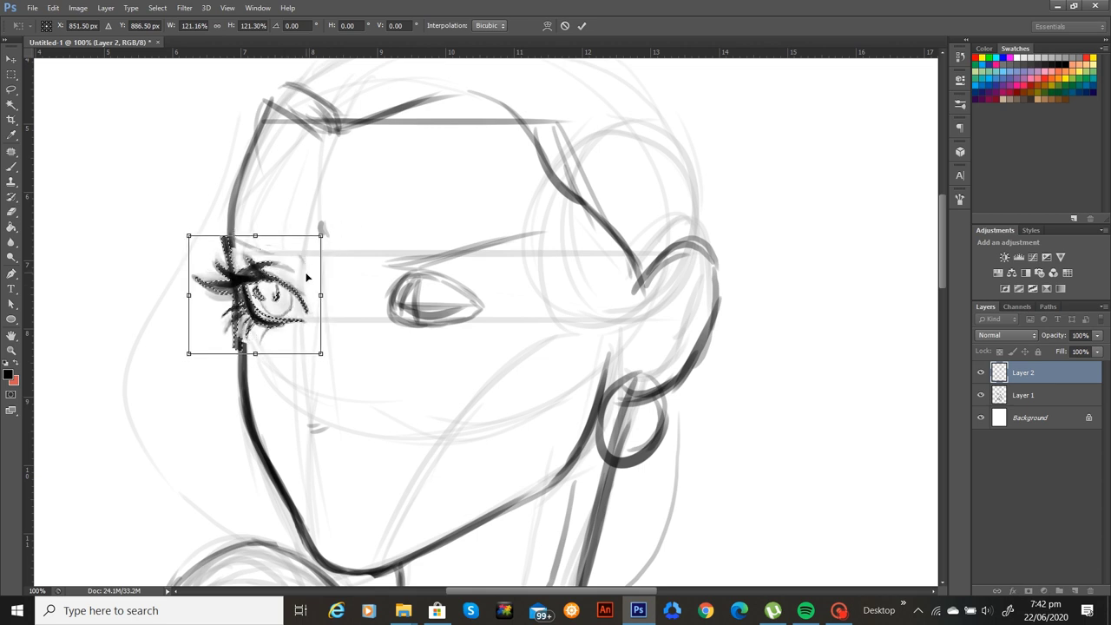
pyautogui.click(564, 25)
# Copy the selected far eye onto a new layer
pyautogui.hotkey('ctrl', 'j')
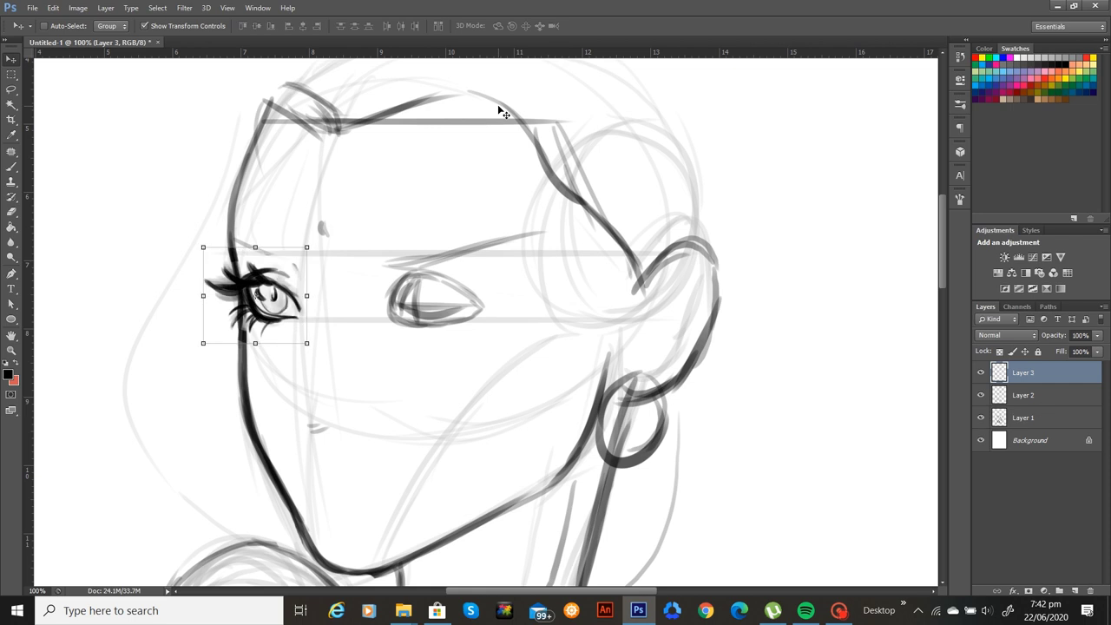
# With Layer 3 hidden, erase the original far eye on Layer 2 using an 80 px Eraser, and show Layer 3 again
pyautogui.click(981, 373)
pyautogui.press('e')
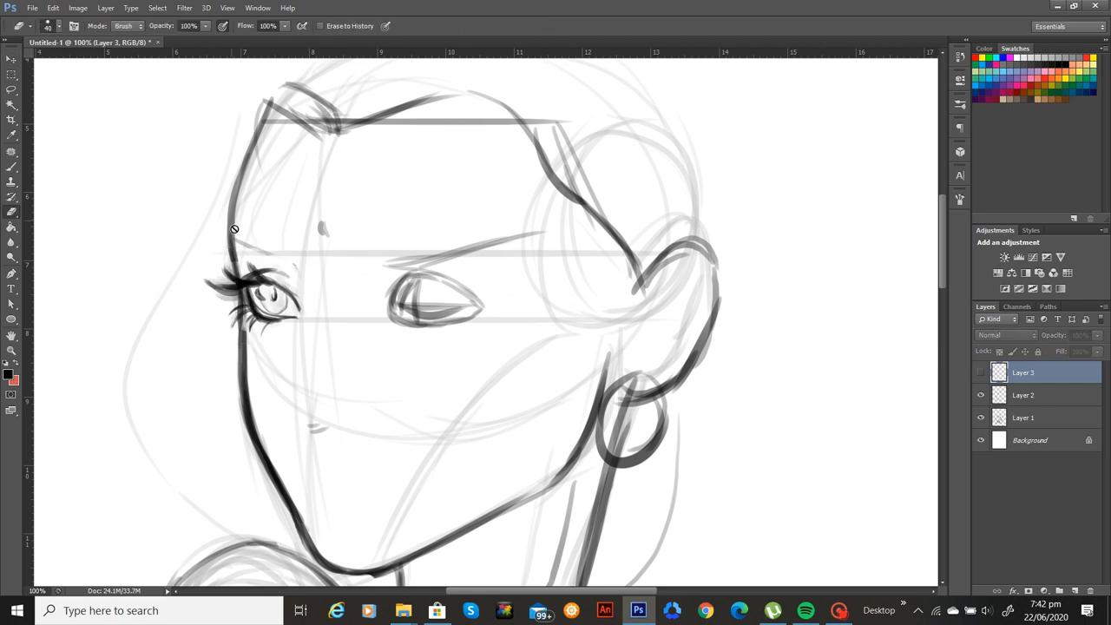
pyautogui.hotkey('alt', '[')
pyautogui.press(']')
pyautogui.press(']')
pyautogui.press(']')
pyautogui.press(']')
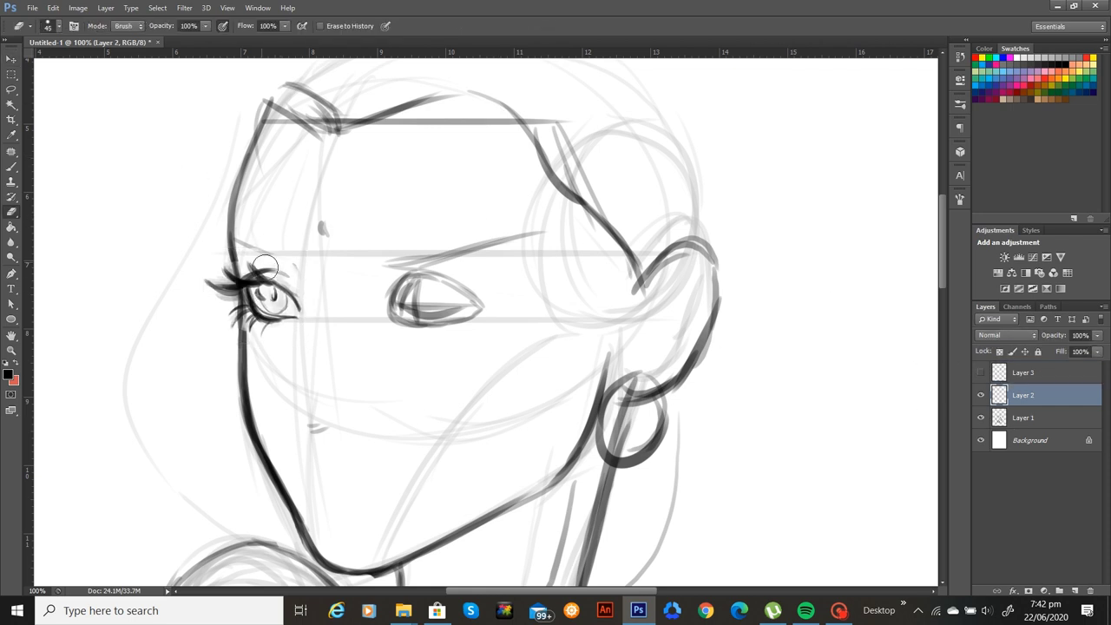
pyautogui.moveTo(278, 247); pyautogui.dragTo(265, 304)
pyautogui.click(221, 28)
pyautogui.moveTo(261, 225); pyautogui.dragTo(268, 353)
pyautogui.moveTo(200, 260); pyautogui.dragTo(216, 318)
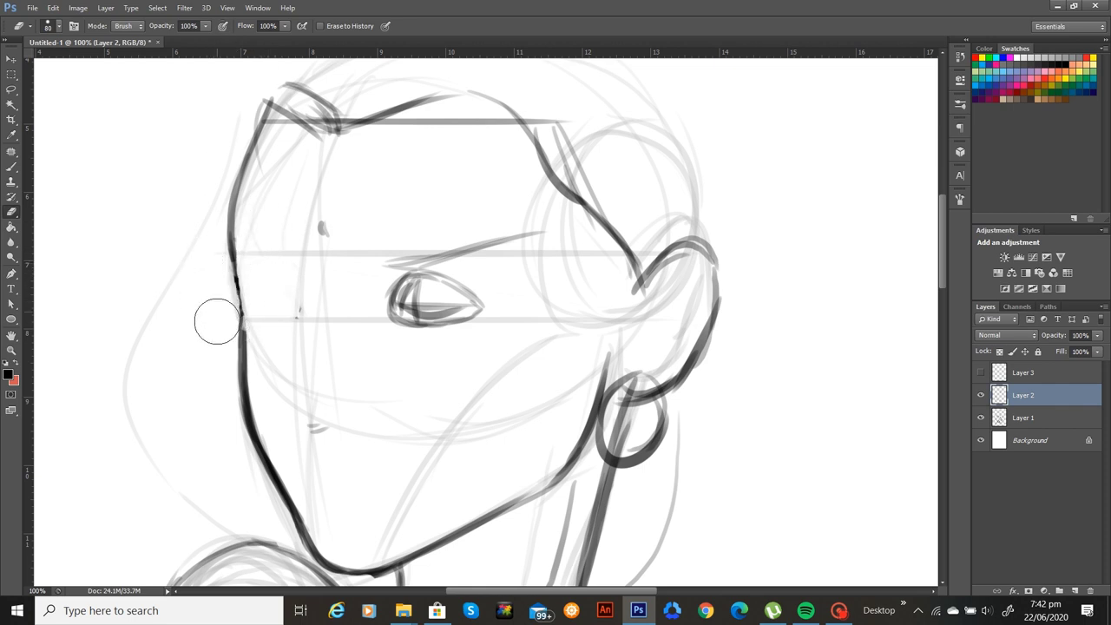
pyautogui.hotkey('ctrl', 'alt', 'z')
pyautogui.hotkey('ctrl', 'alt', 'z')
pyautogui.hotkey('ctrl', 'alt', 'z')
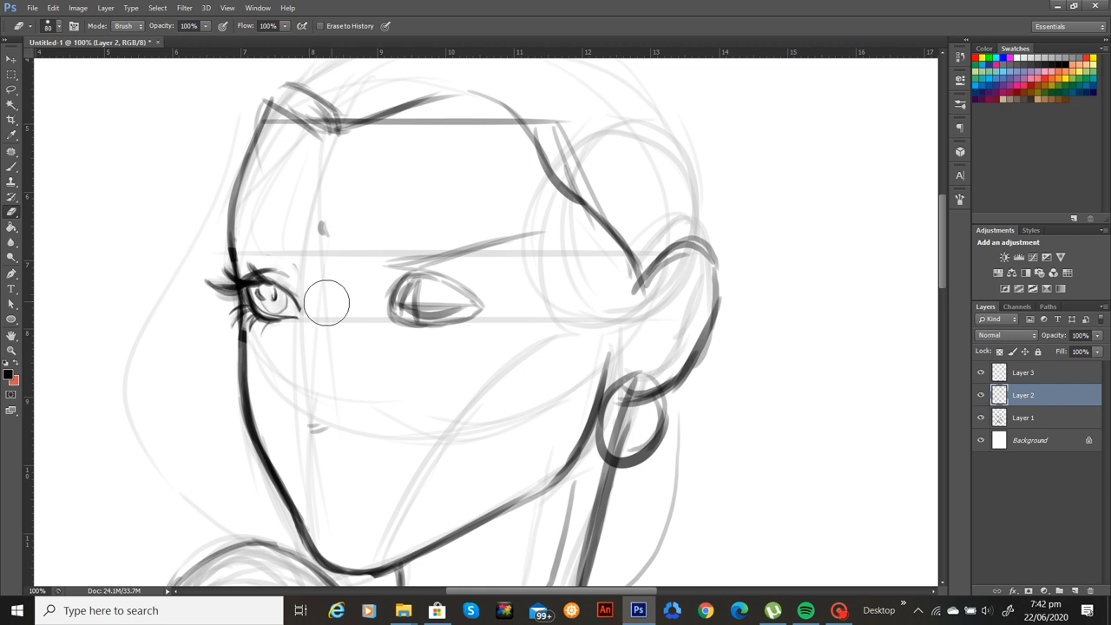
# Scale the eye on Layer 3 to 97.78% width and 113.17% height
pyautogui.press('v')
pyautogui.hotkey('ctrl', '0')
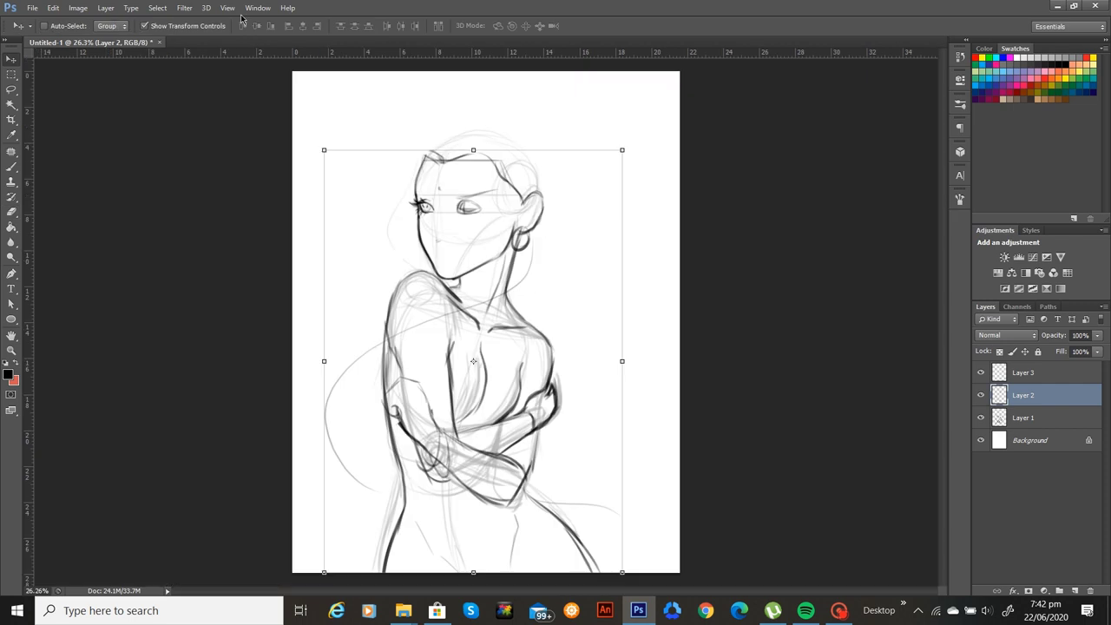
pyautogui.hotkey('ctrl', '+')
pyautogui.hotkey('ctrl', '+')
pyautogui.hotkey('ctrl', '+')
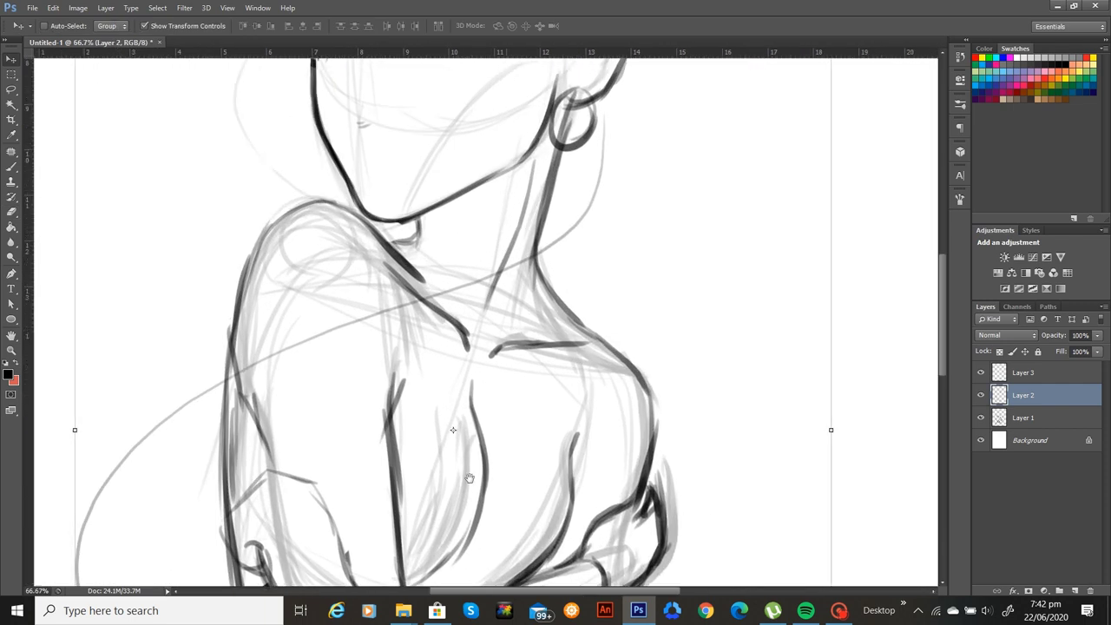
pyautogui.scroll(5, 379, 296)
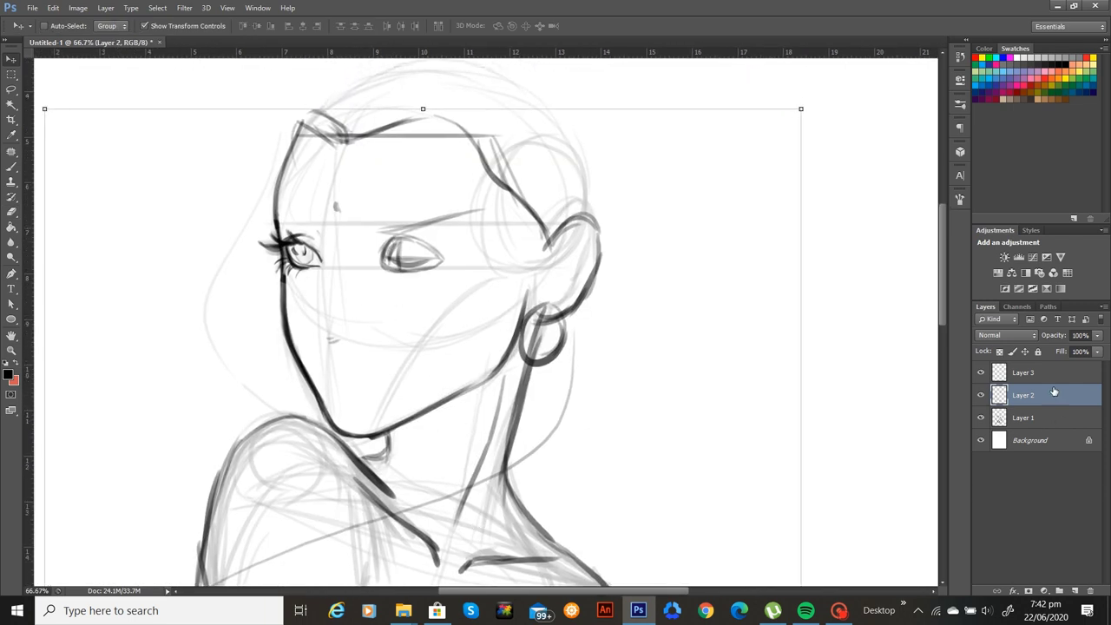
pyautogui.click(1046, 374)
pyautogui.hotkey('ctrl', '+')
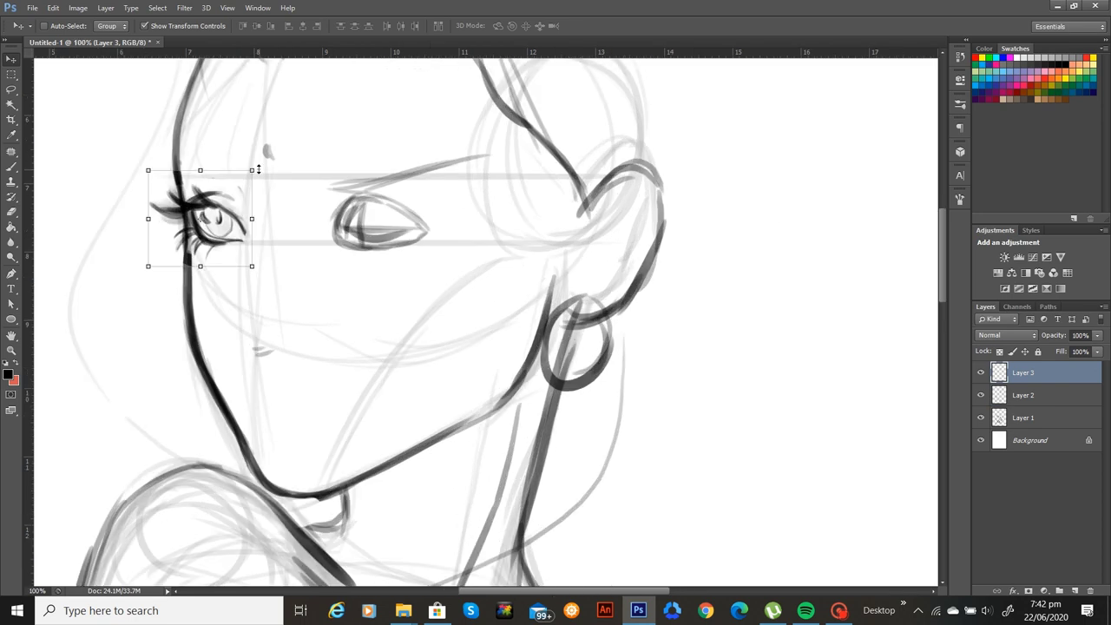
pyautogui.moveTo(258, 170); pyautogui.dragTo(256, 158)
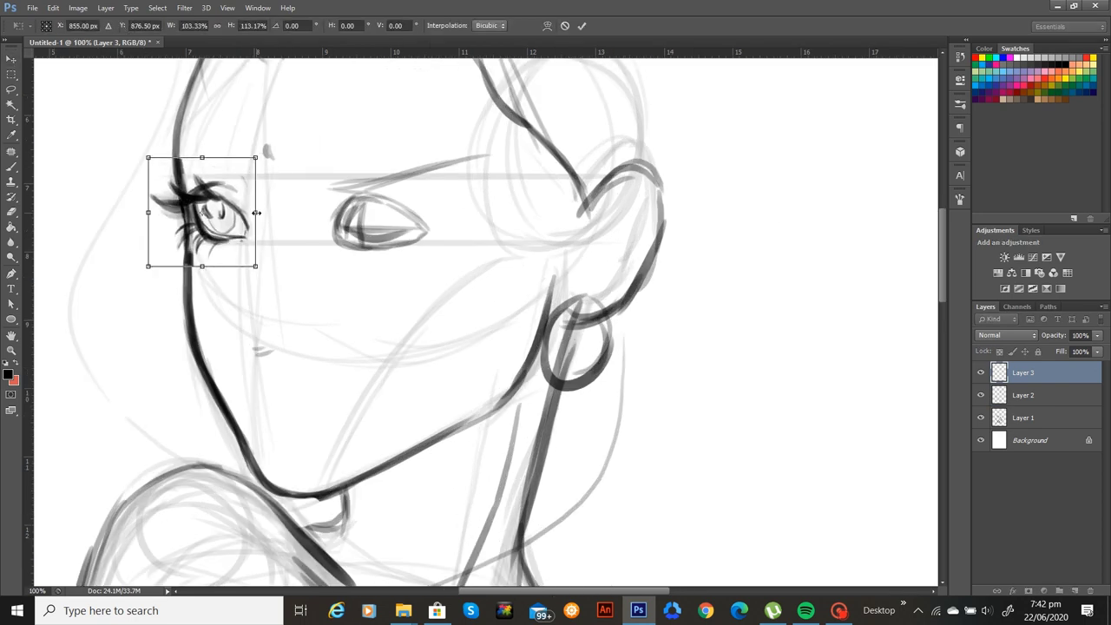
pyautogui.moveTo(256, 212); pyautogui.dragTo(250, 213)
# Move the eye on Layer 3 down to Y 896.50 px and apply the transformation
pyautogui.hotkey('ctrl', '-')
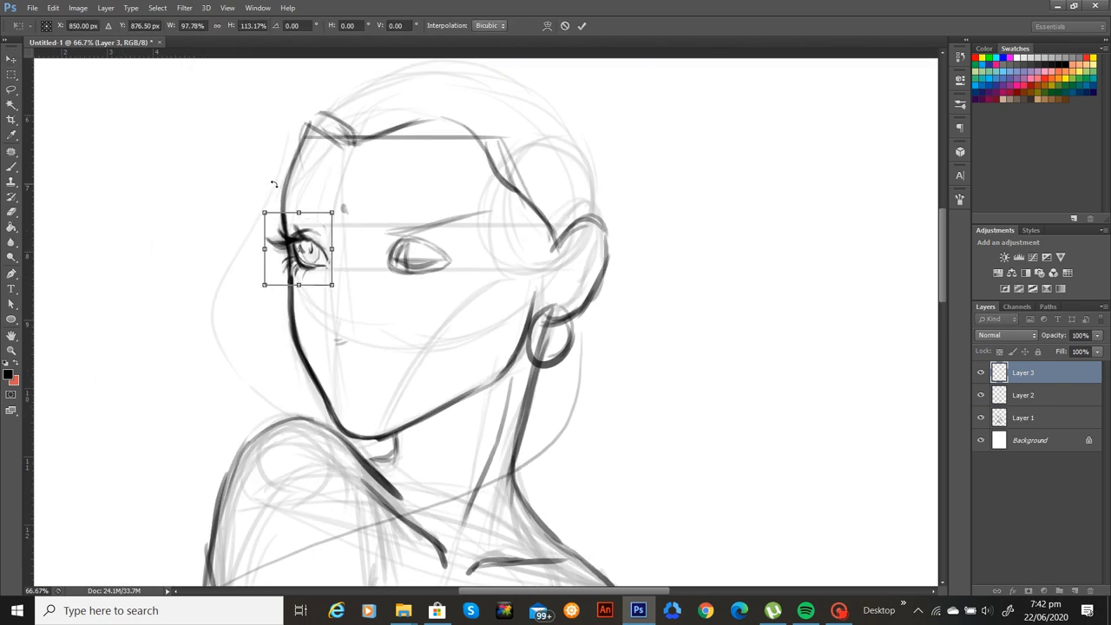
pyautogui.hotkey('ctrl', '+')
pyautogui.moveTo(372, 241); pyautogui.dragTo(428, 341)
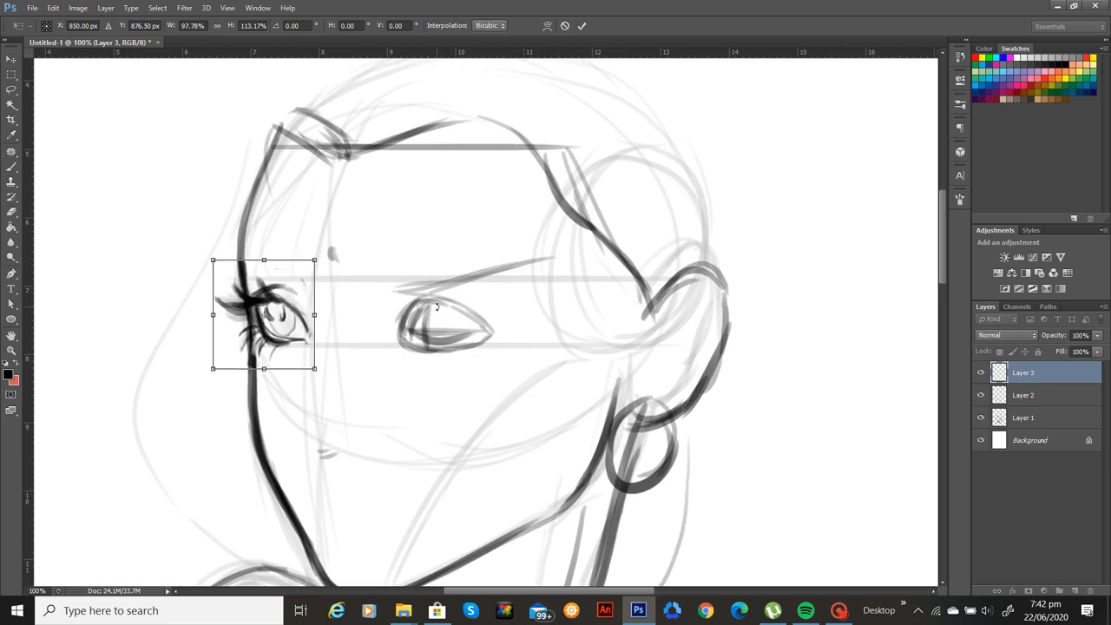
pyautogui.press('Down')
pyautogui.press('Down')
pyautogui.press('Down')
pyautogui.press('Down')
pyautogui.press('Down')
pyautogui.press('Down')
pyautogui.press('Down')
pyautogui.press('Down')
pyautogui.press('Down')
pyautogui.press('Down')
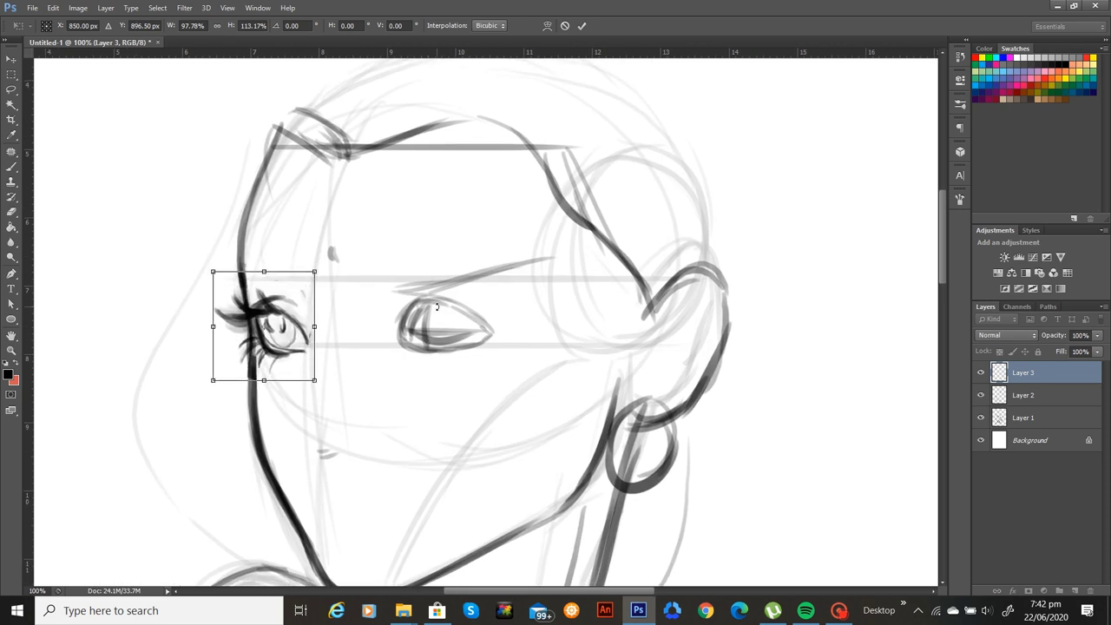
pyautogui.press('Return')
# Warp the far eye on Layer 3, reshaping its upper lid and lower corners to fit the face, and apply the transformation
pyautogui.rightClick(271, 303)
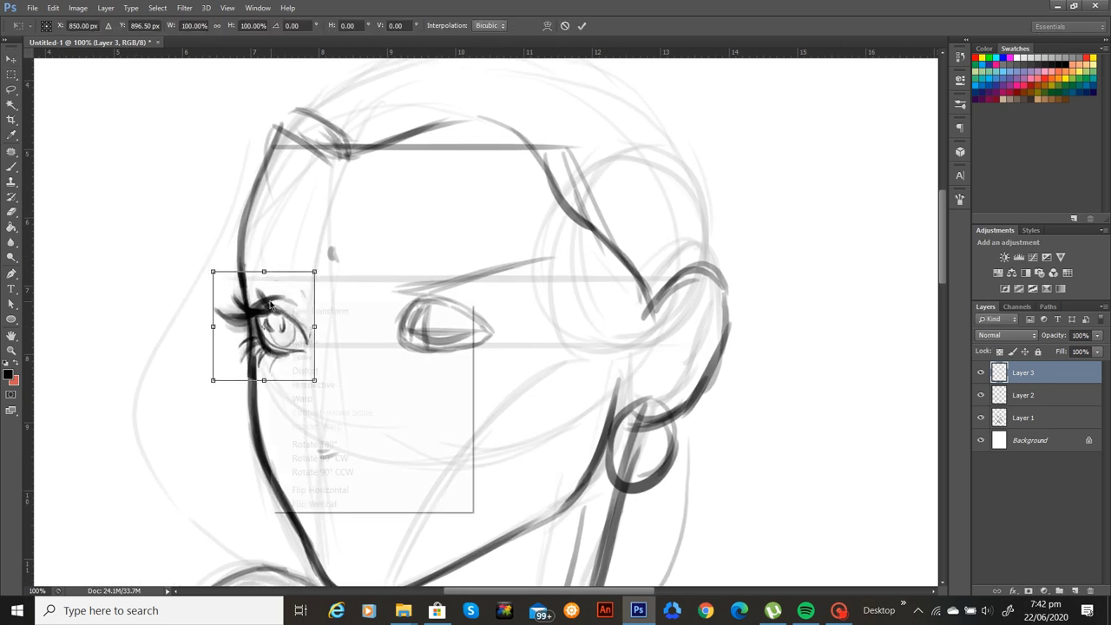
pyautogui.click(347, 400)
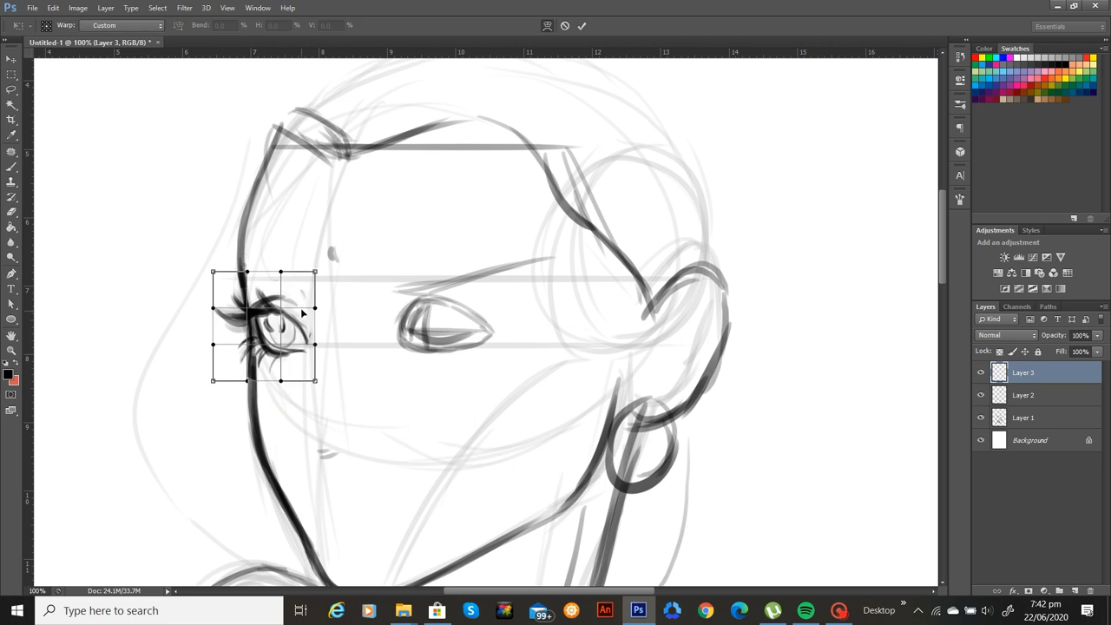
pyautogui.moveTo(290, 297); pyautogui.dragTo(289, 292)
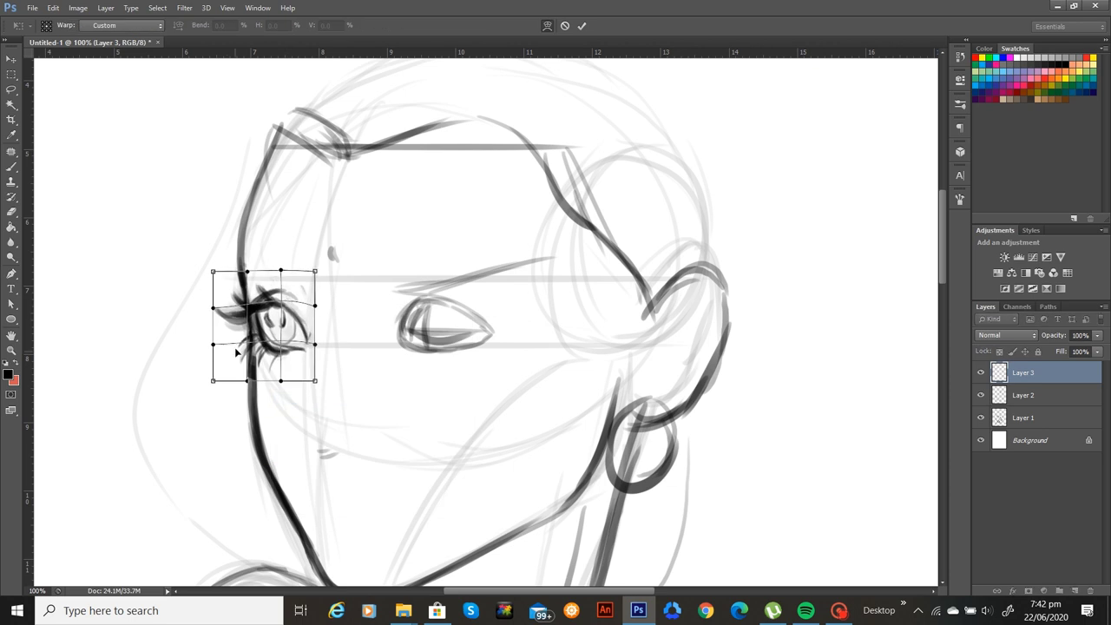
pyautogui.moveTo(213, 346); pyautogui.dragTo(206, 355)
pyautogui.moveTo(316, 380); pyautogui.dragTo(320, 362)
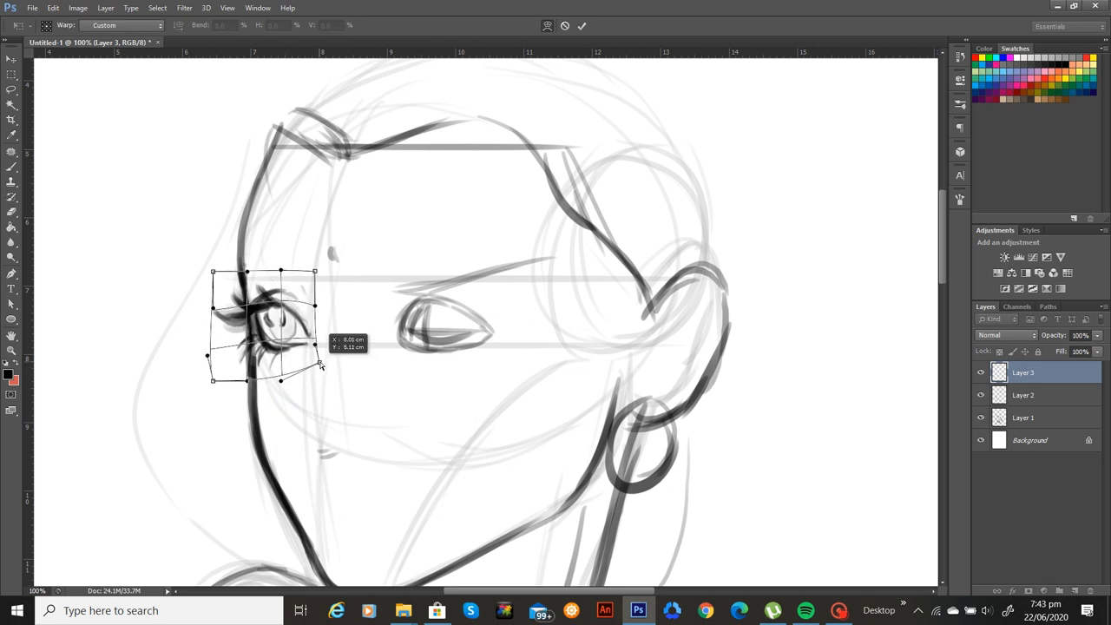
pyautogui.moveTo(315, 271); pyautogui.dragTo(319, 345)
pyautogui.press('Return')
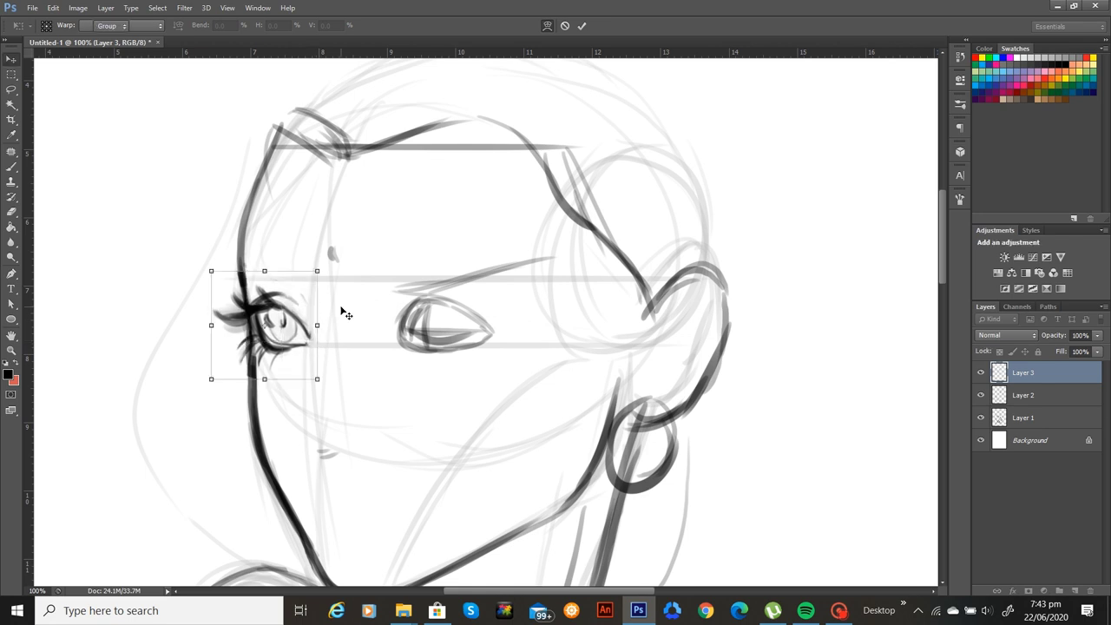
# Erase the rough near eye on Layer 2 with an 80 px Eraser
pyautogui.scroll(-5, 345, 315)
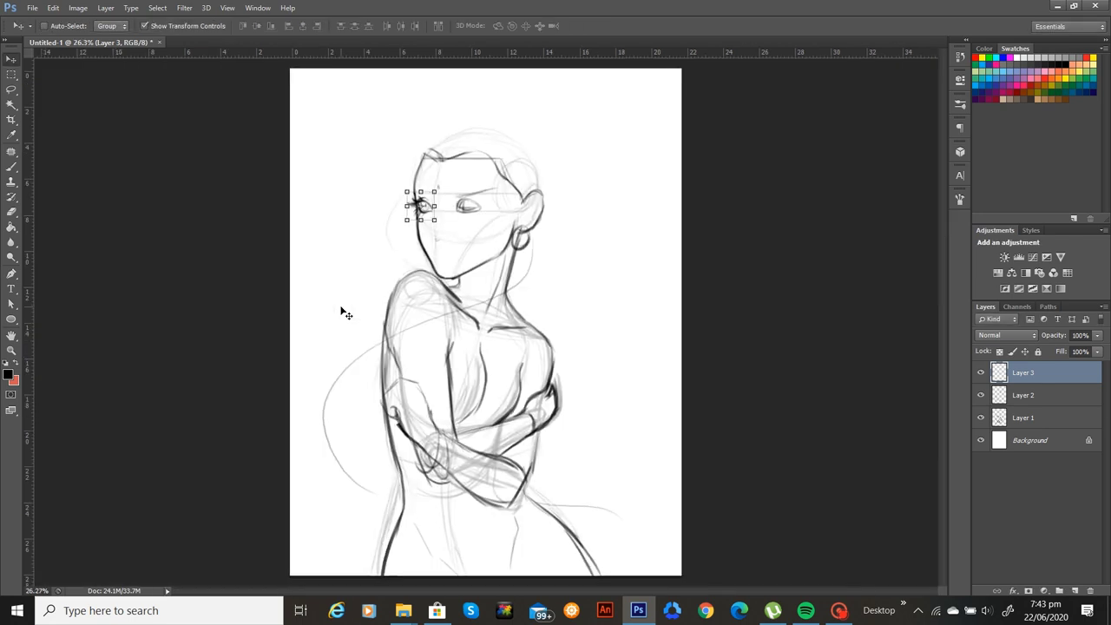
pyautogui.scroll(4, 345, 314)
pyautogui.moveTo(454, 238); pyautogui.dragTo(492, 460)
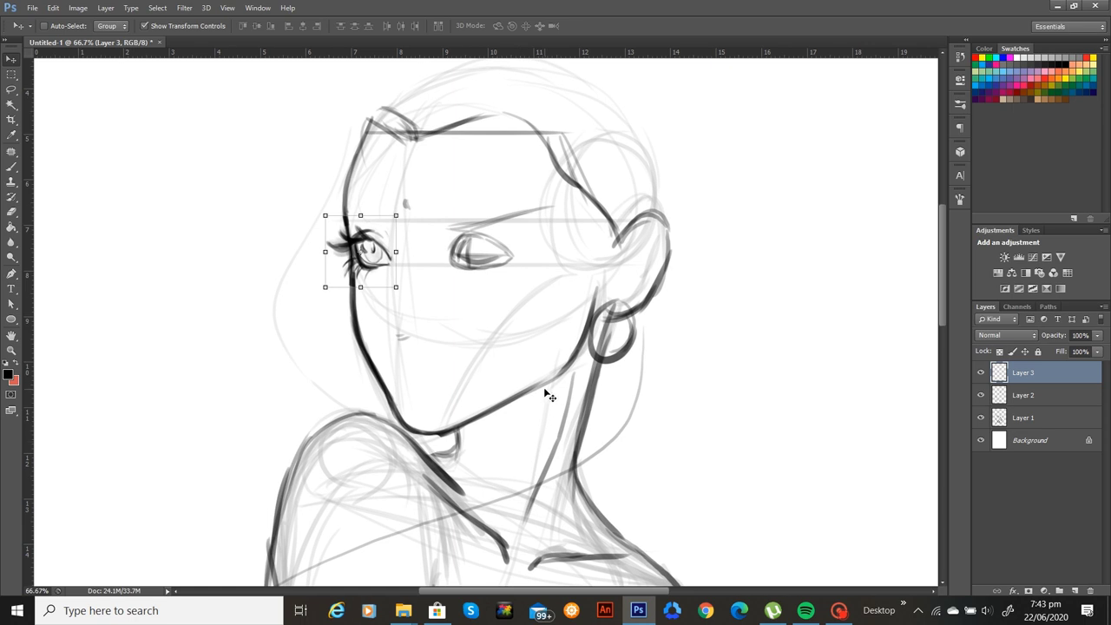
pyautogui.press('b')
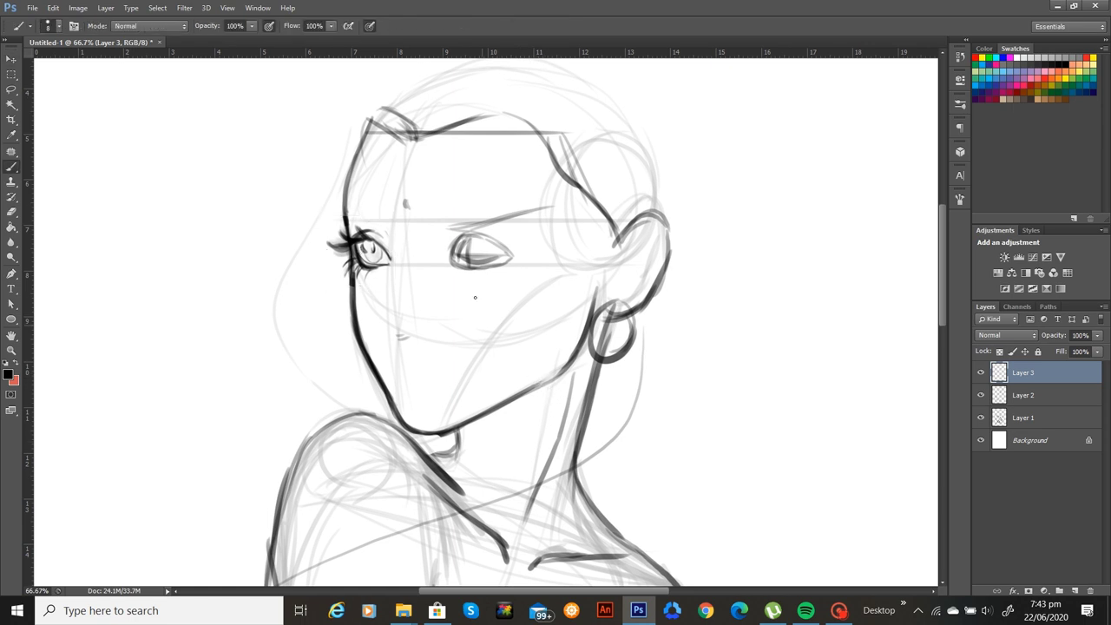
pyautogui.hotkey('ctrl', '+')
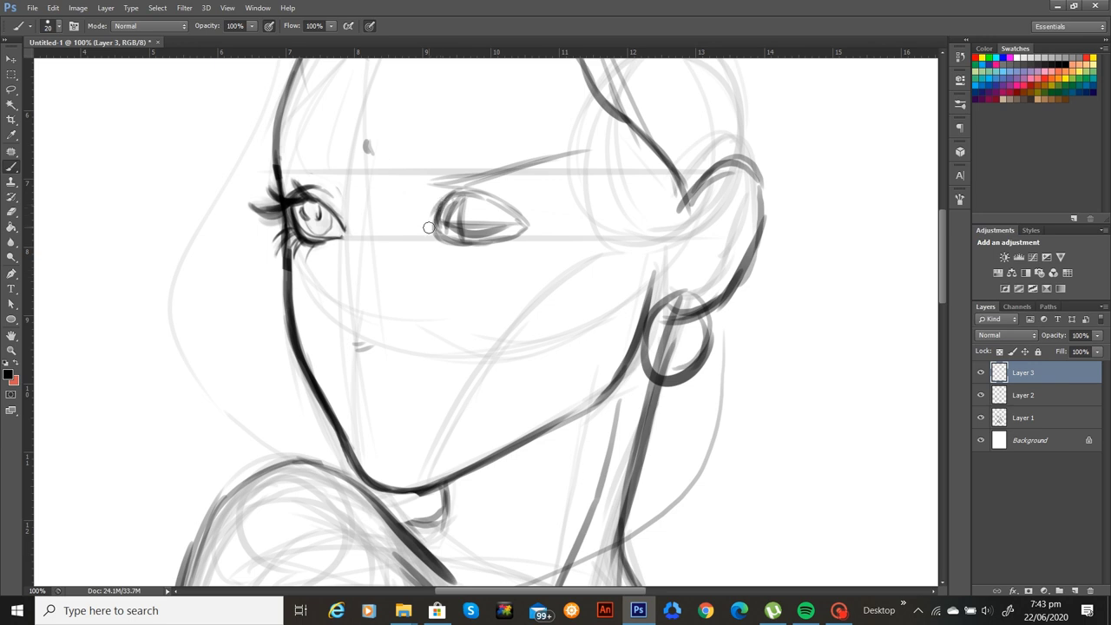
pyautogui.click(1023, 397)
pyautogui.press('e')
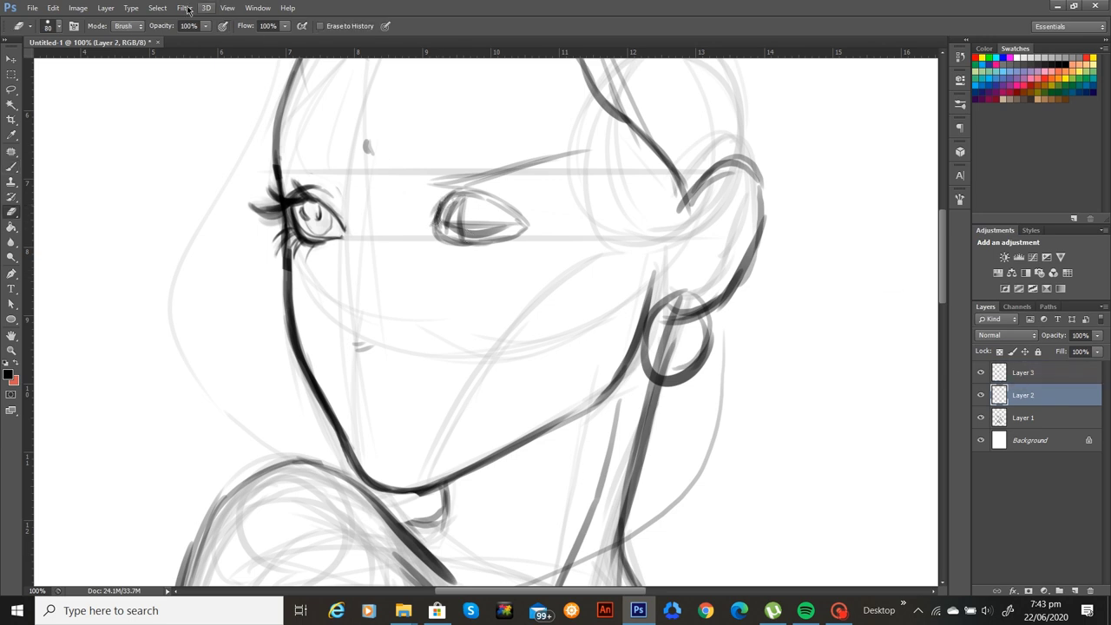
pyautogui.moveTo(531, 205)
pyautogui.mouseDown()
pyautogui.moveTo(433, 207)
pyautogui.moveTo(510, 202)
pyautogui.moveTo(509, 237)
pyautogui.moveTo(521, 211)
pyautogui.mouseUp()
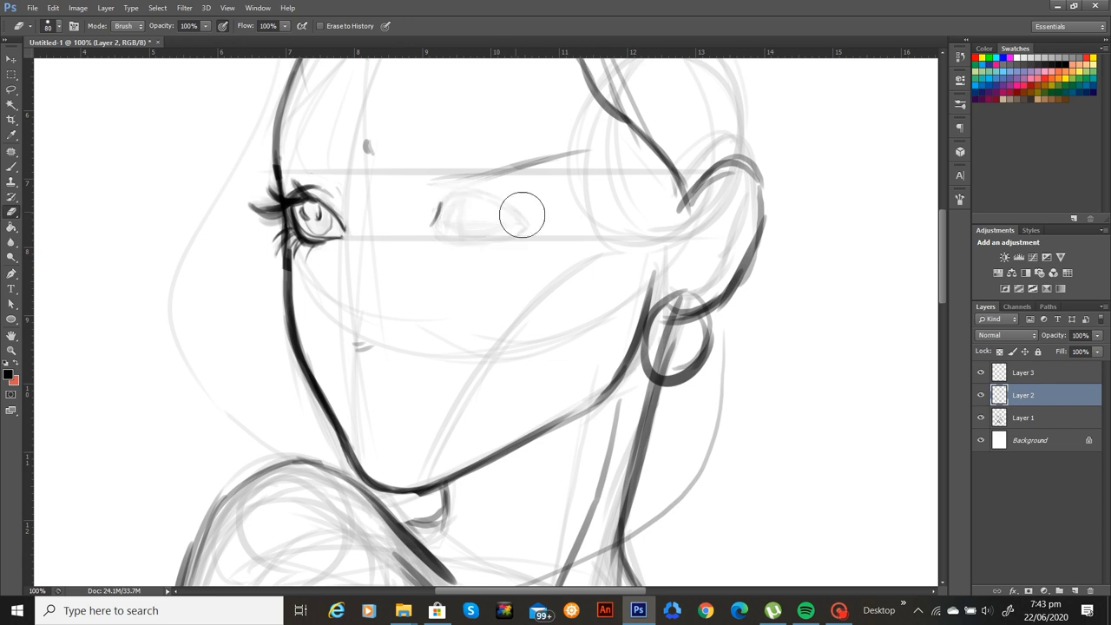
# Redraw the near eye's lids and upper lashes on Layer 3 using a 20 px Brush
pyautogui.click(1026, 378)
pyautogui.press('b')
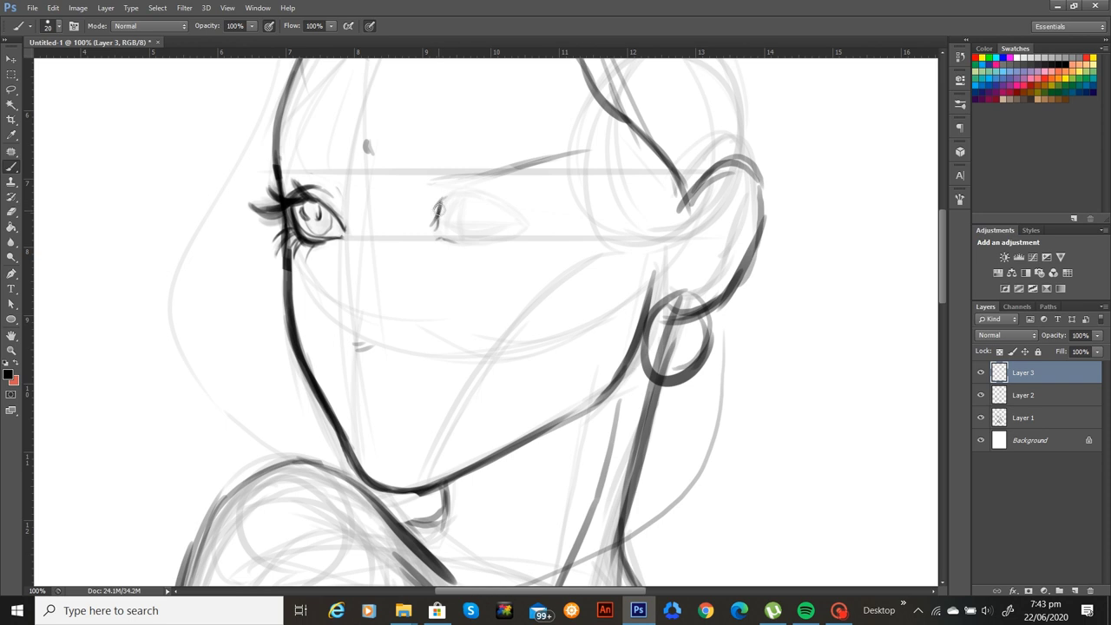
pyautogui.moveTo(446, 191); pyautogui.dragTo(509, 205)
pyautogui.moveTo(416, 193)
pyautogui.mouseDown()
pyautogui.moveTo(452, 198)
pyautogui.moveTo(448, 175)
pyautogui.moveTo(473, 202)
pyautogui.moveTo(478, 176)
pyautogui.moveTo(475, 193)
pyautogui.moveTo(520, 201)
pyautogui.moveTo(535, 223)
pyautogui.moveTo(471, 238)
pyautogui.mouseUp()
pyautogui.moveTo(518, 226)
pyautogui.mouseDown()
pyautogui.moveTo(496, 244)
pyautogui.moveTo(498, 230)
pyautogui.moveTo(443, 235)
pyautogui.mouseUp()
pyautogui.moveTo(518, 184); pyautogui.dragTo(487, 233)
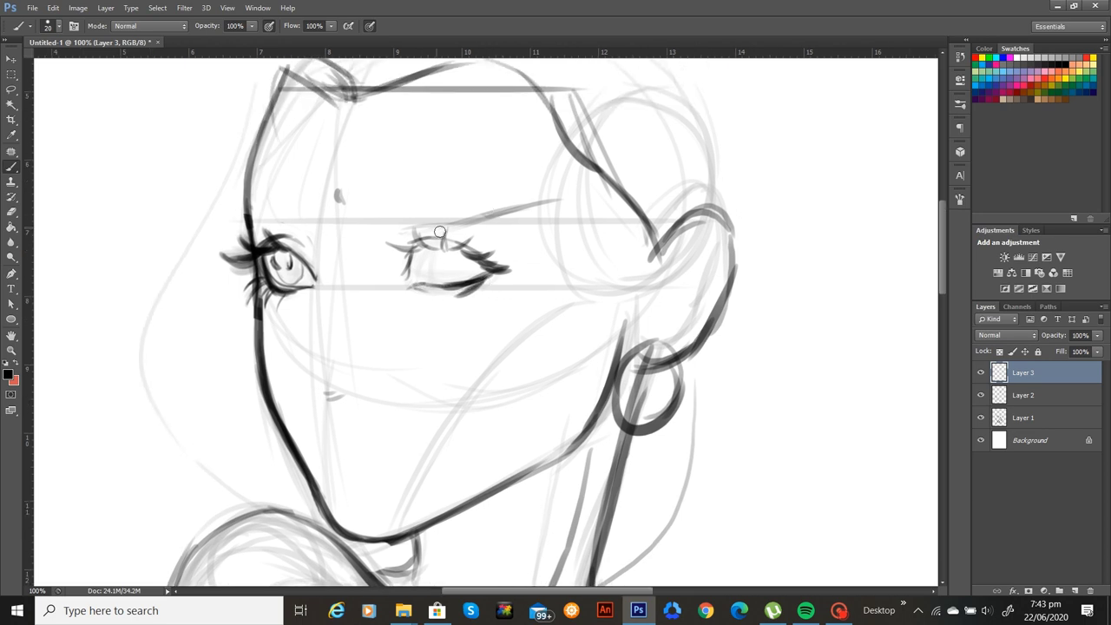
pyautogui.moveTo(411, 245)
pyautogui.mouseDown()
pyautogui.moveTo(387, 255)
pyautogui.moveTo(444, 235)
pyautogui.moveTo(383, 262)
pyautogui.mouseUp()
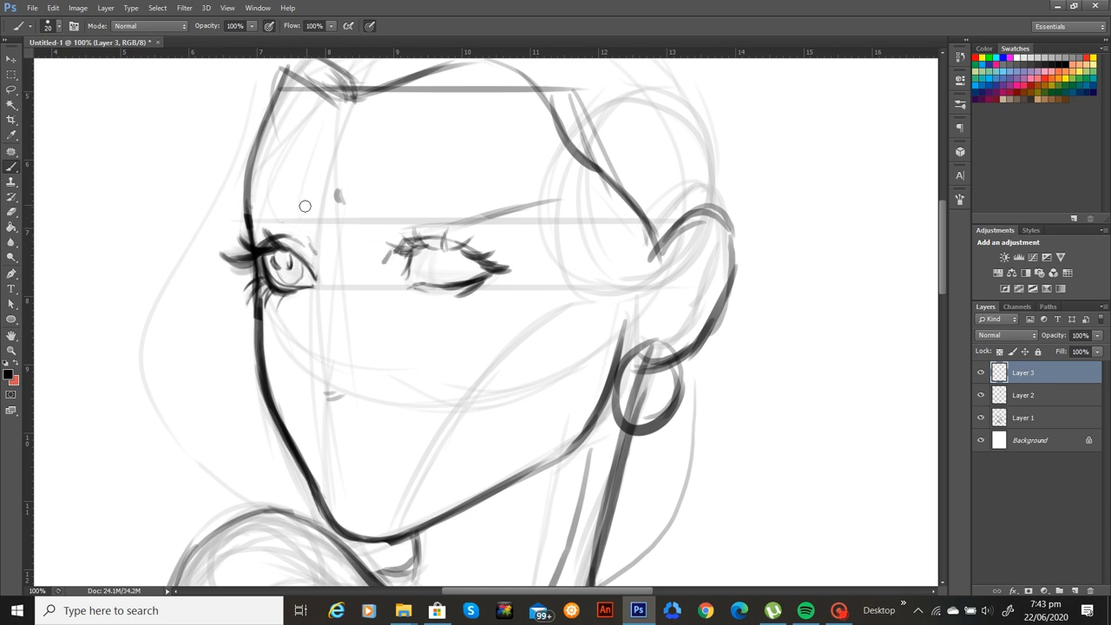
pyautogui.moveTo(306, 205); pyautogui.dragTo(322, 281)
pyautogui.hotkey('ctrl', 'alt', 'z')
pyautogui.hotkey('ctrl', 'alt', 'z')
pyautogui.moveTo(305, 205)
pyautogui.mouseDown()
pyautogui.moveTo(320, 259)
pyautogui.moveTo(315, 248)
pyautogui.moveTo(308, 343)
pyautogui.mouseUp()
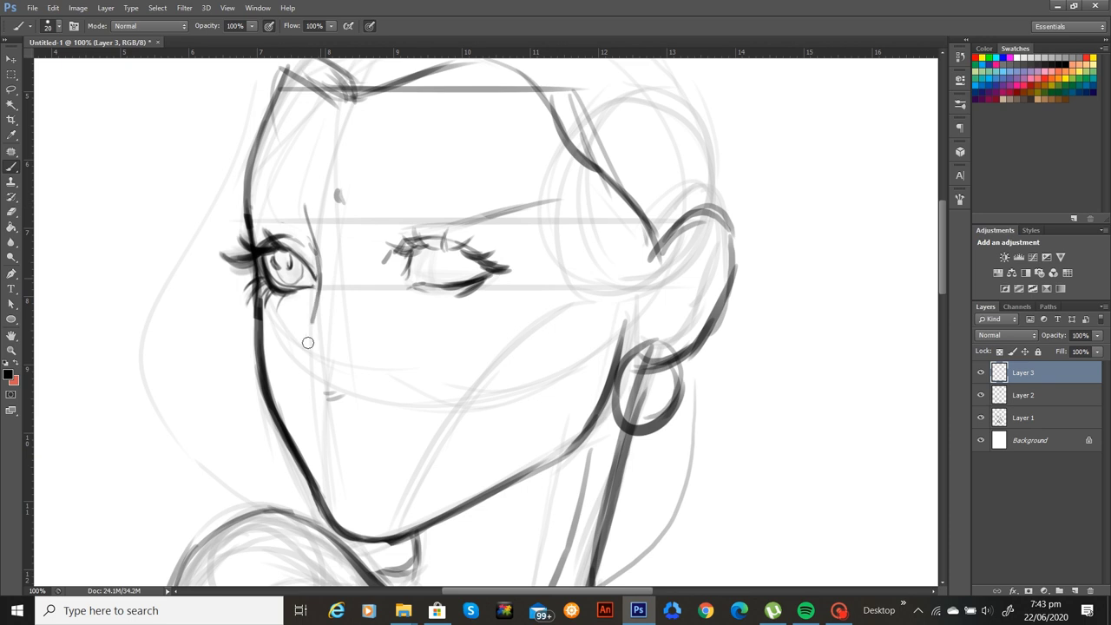
pyautogui.moveTo(319, 292); pyautogui.dragTo(305, 386)
pyautogui.hotkey('ctrl', 'z')
pyautogui.moveTo(322, 275); pyautogui.dragTo(311, 363)
pyautogui.moveTo(322, 292); pyautogui.dragTo(313, 329)
pyautogui.hotkey('ctrl', 'alt', 'z')
pyautogui.hotkey('ctrl', 'alt', 'z')
pyautogui.moveTo(321, 282); pyautogui.dragTo(303, 363)
pyautogui.hotkey('ctrl', 'alt', 'z')
pyautogui.hotkey('ctrl', 'alt', 'z')
pyautogui.hotkey('ctrl', 'alt', 'z')
# Draw the nose on Layer 3 as a curved line from the bridge beside the far eye down to the tip and nostril
pyautogui.moveTo(306, 207); pyautogui.dragTo(326, 283)
pyautogui.moveTo(314, 228)
pyautogui.mouseDown()
pyautogui.moveTo(322, 296)
pyautogui.moveTo(287, 323)
pyautogui.mouseUp()
pyautogui.moveTo(330, 284)
pyautogui.mouseDown()
pyautogui.moveTo(288, 348)
pyautogui.moveTo(293, 380)
pyautogui.moveTo(320, 398)
pyautogui.mouseUp()
pyautogui.moveTo(320, 320)
pyautogui.mouseDown()
pyautogui.moveTo(297, 372)
pyautogui.moveTo(299, 345)
pyautogui.mouseUp()
pyautogui.moveTo(328, 282); pyautogui.dragTo(319, 323)
pyautogui.moveTo(323, 258)
pyautogui.mouseDown()
pyautogui.moveTo(328, 274)
pyautogui.moveTo(310, 217)
pyautogui.mouseUp()
pyautogui.moveTo(329, 293)
pyautogui.mouseDown()
pyautogui.moveTo(300, 365)
pyautogui.moveTo(314, 395)
pyautogui.moveTo(334, 372)
pyautogui.mouseUp()
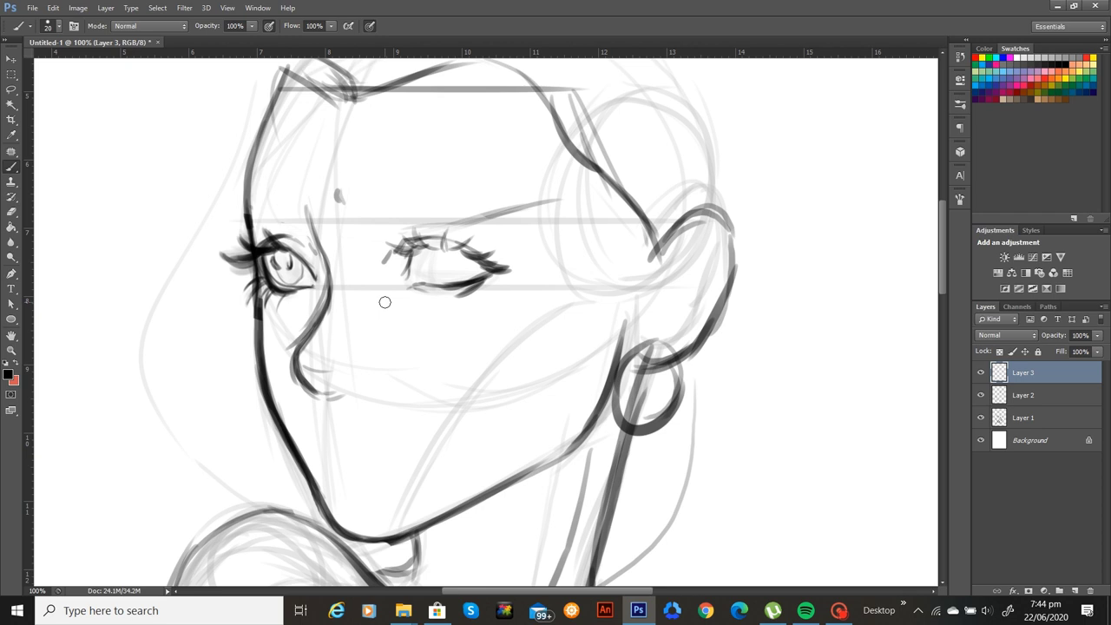
pyautogui.press(']')
pyautogui.press(']')
pyautogui.press(']')
pyautogui.press(']')
pyautogui.moveTo(308, 369)
pyautogui.mouseDown()
pyautogui.moveTo(340, 361)
pyautogui.moveTo(309, 372)
pyautogui.moveTo(348, 374)
pyautogui.moveTo(321, 376)
pyautogui.mouseUp()
pyautogui.hotkey('ctrl', 'alt', 'z')
pyautogui.hotkey('ctrl', 'alt', 'z')
pyautogui.hotkey('ctrl', 'alt', 'z')
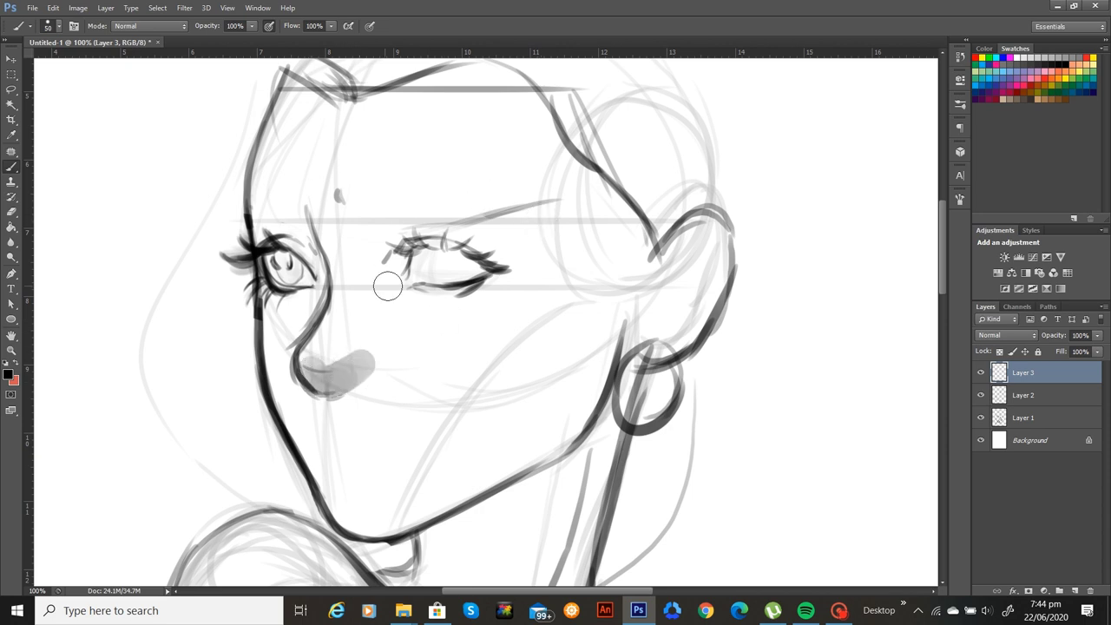
pyautogui.hotkey('ctrl', 'alt', 'z')
pyautogui.hotkey('ctrl', 'alt', 'z')
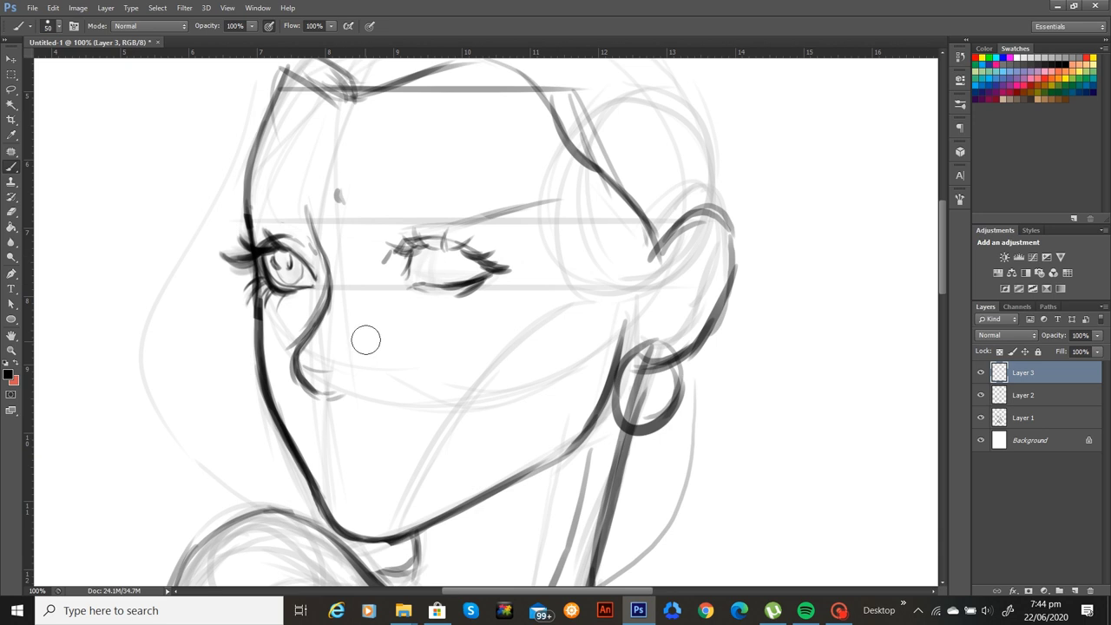
# Using a 15 px Brush, sharpen the nose bridge line and darken the near eye's lids, adding lower lashes
pyautogui.press('[')
pyautogui.press('[')
pyautogui.moveTo(307, 209); pyautogui.dragTo(317, 292)
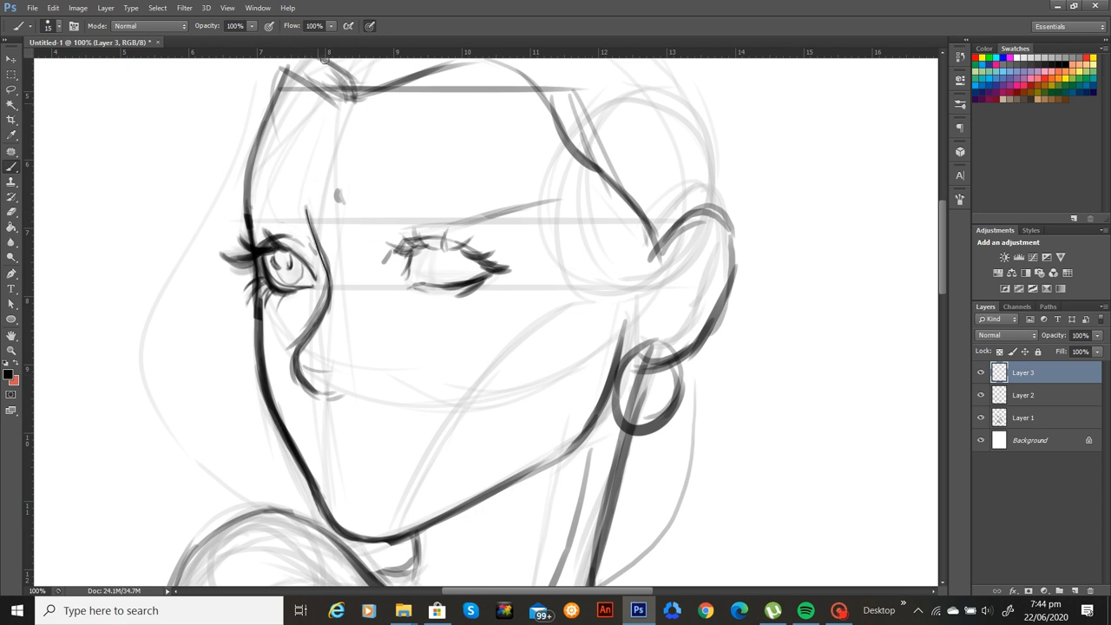
pyautogui.moveTo(307, 209)
pyautogui.mouseDown()
pyautogui.moveTo(327, 284)
pyautogui.moveTo(320, 326)
pyautogui.mouseUp()
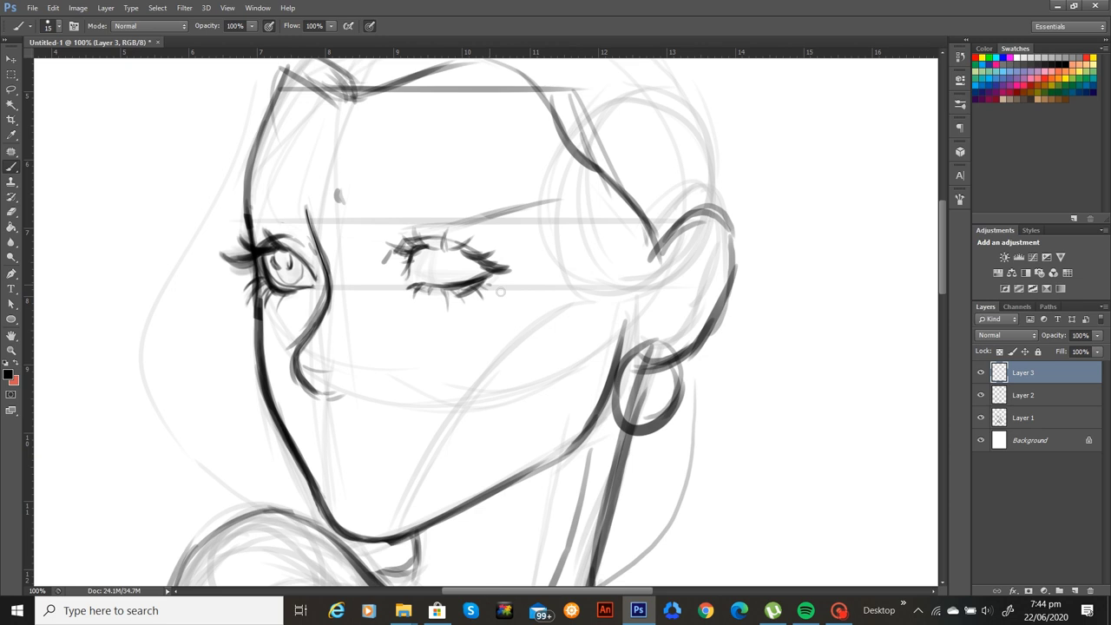
# Flip the canvas horizontally to check the face's proportions in mirror view
pyautogui.hotkey('ctrl', '0')
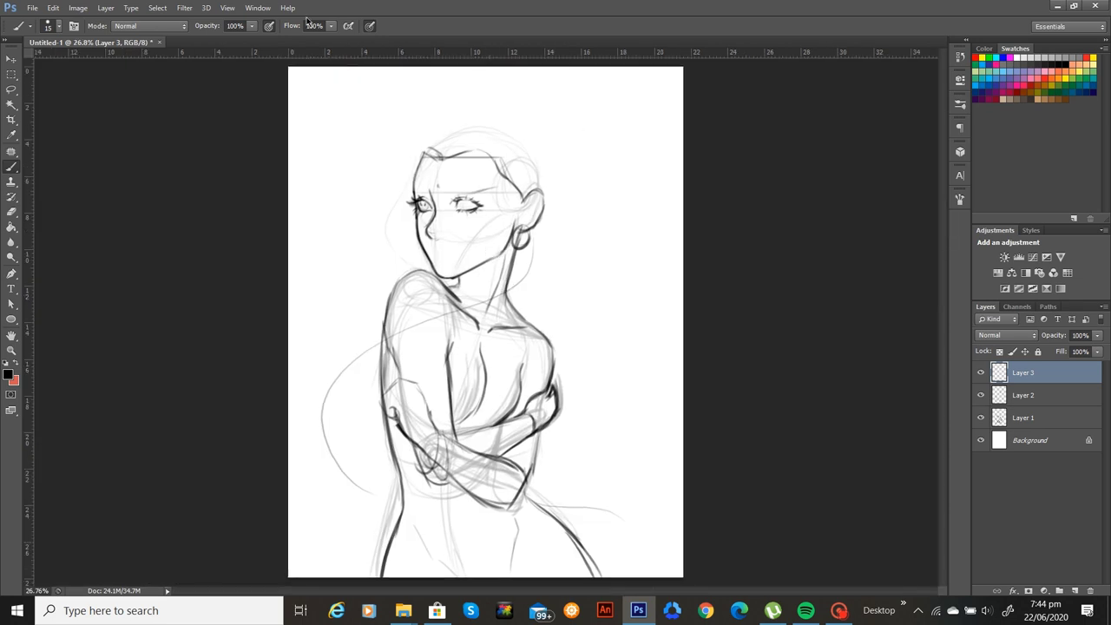
pyautogui.hotkey('ctrl', '+')
pyautogui.moveTo(506, 314); pyautogui.dragTo(462, 377)
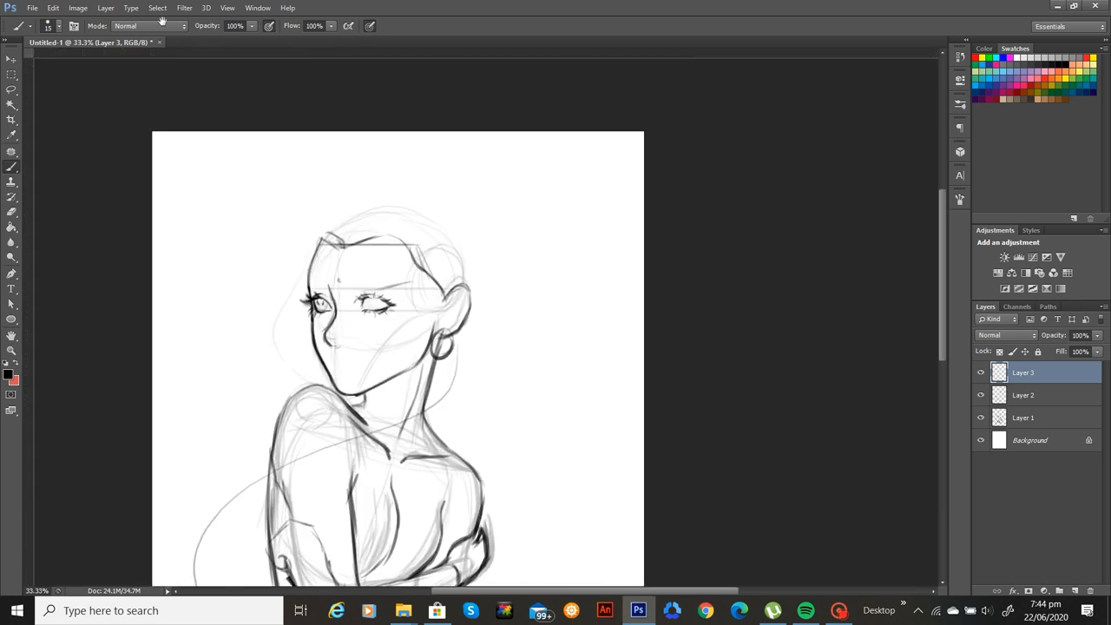
pyautogui.click(77, 8)
pyautogui.moveTo(130, 140)
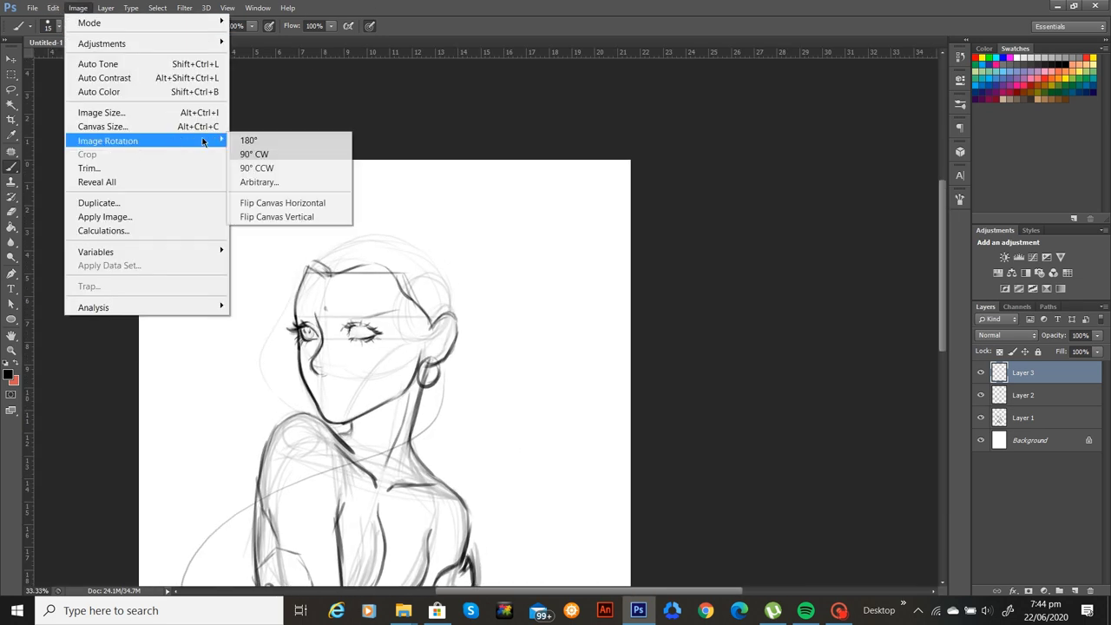
pyautogui.click(296, 202)
pyautogui.hotkey('ctrl', '+')
pyautogui.hotkey('ctrl', '+')
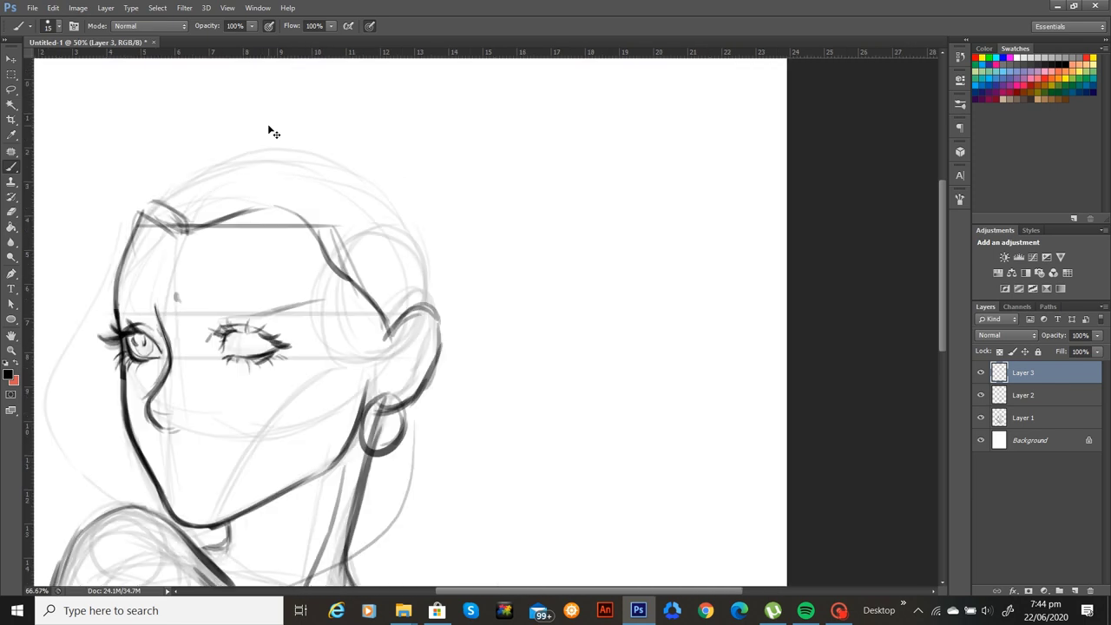
# Lasso the near eye on Layer 3, scale it to 104.64% width and 104.93% height, and nudge it slightly down
pyautogui.press('l')
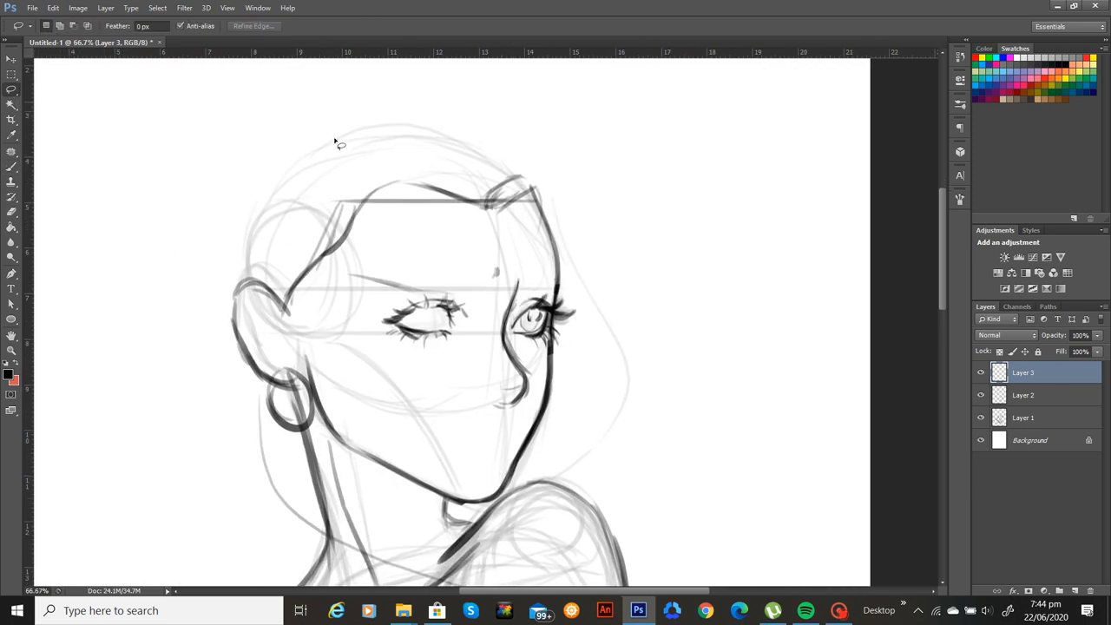
pyautogui.moveTo(419, 286)
pyautogui.mouseDown()
pyautogui.moveTo(476, 292)
pyautogui.moveTo(422, 283)
pyautogui.mouseUp()
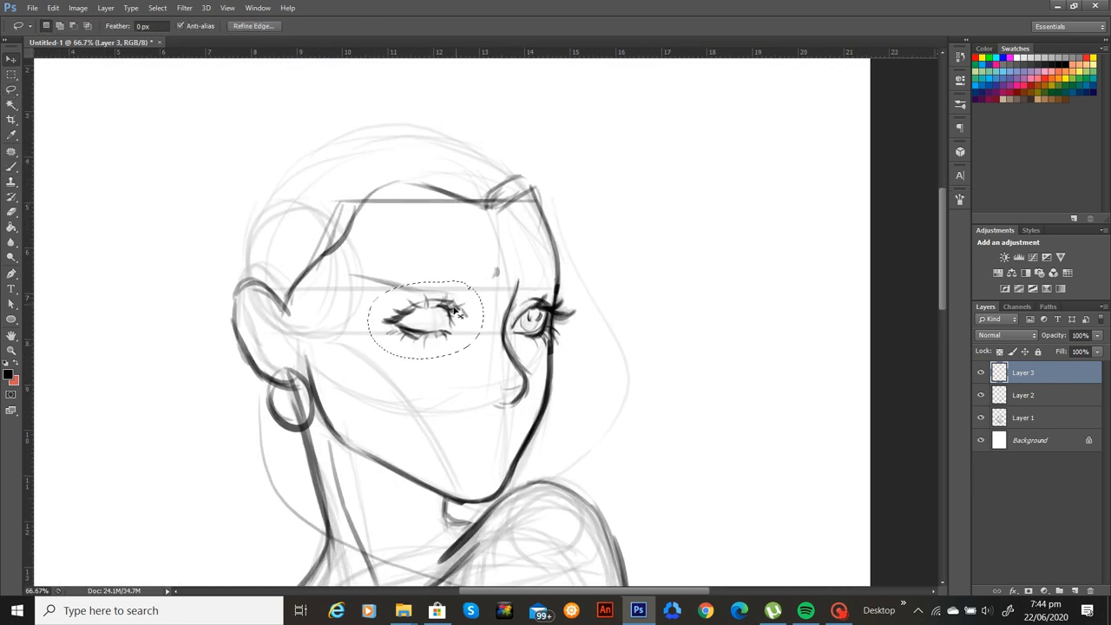
pyautogui.press('v')
pyautogui.moveTo(366, 320); pyautogui.dragTo(363, 319)
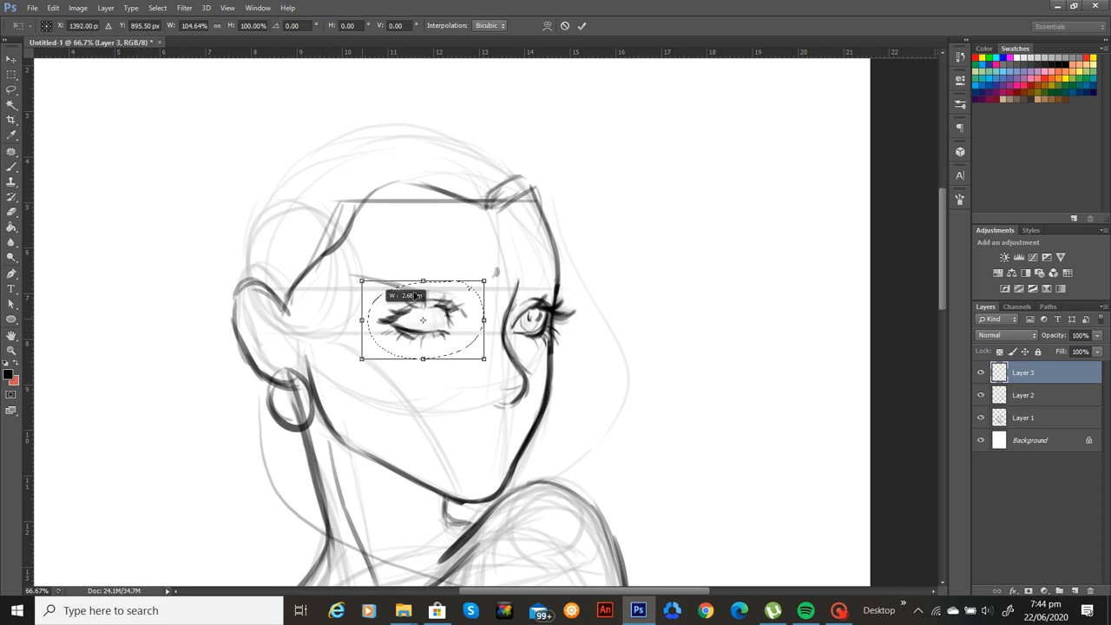
pyautogui.moveTo(425, 280); pyautogui.dragTo(425, 276)
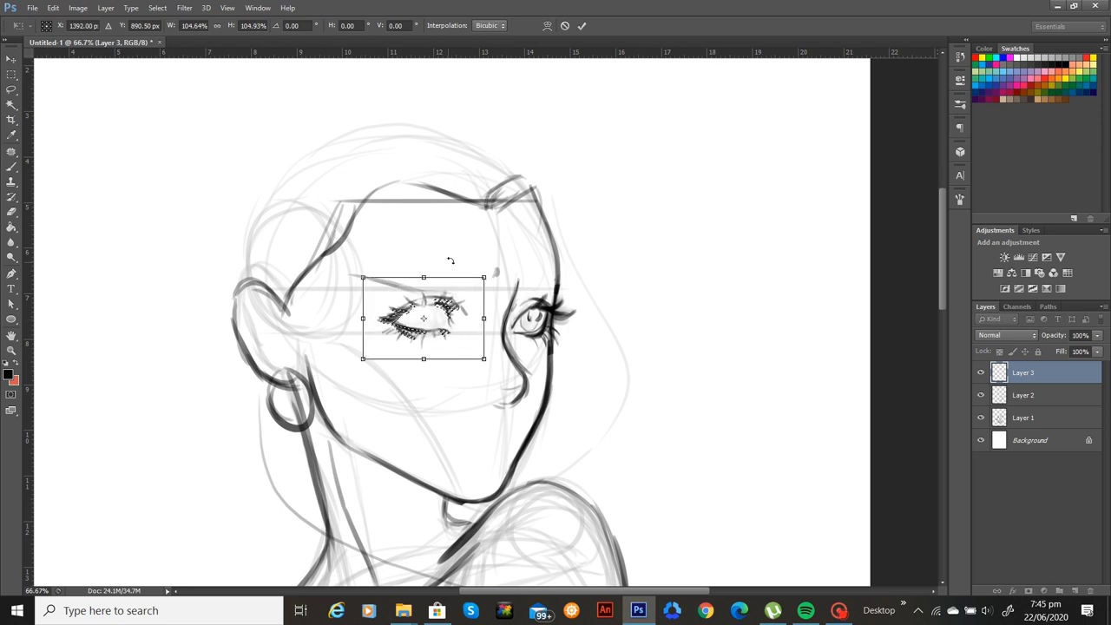
pyautogui.press('Return')
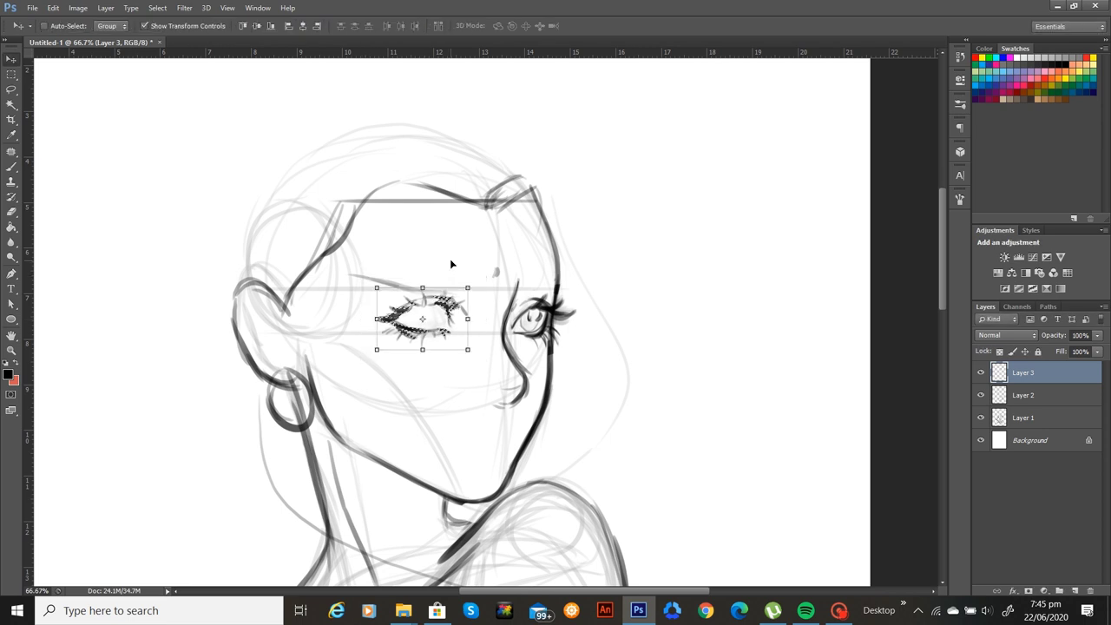
pyautogui.press('Down')
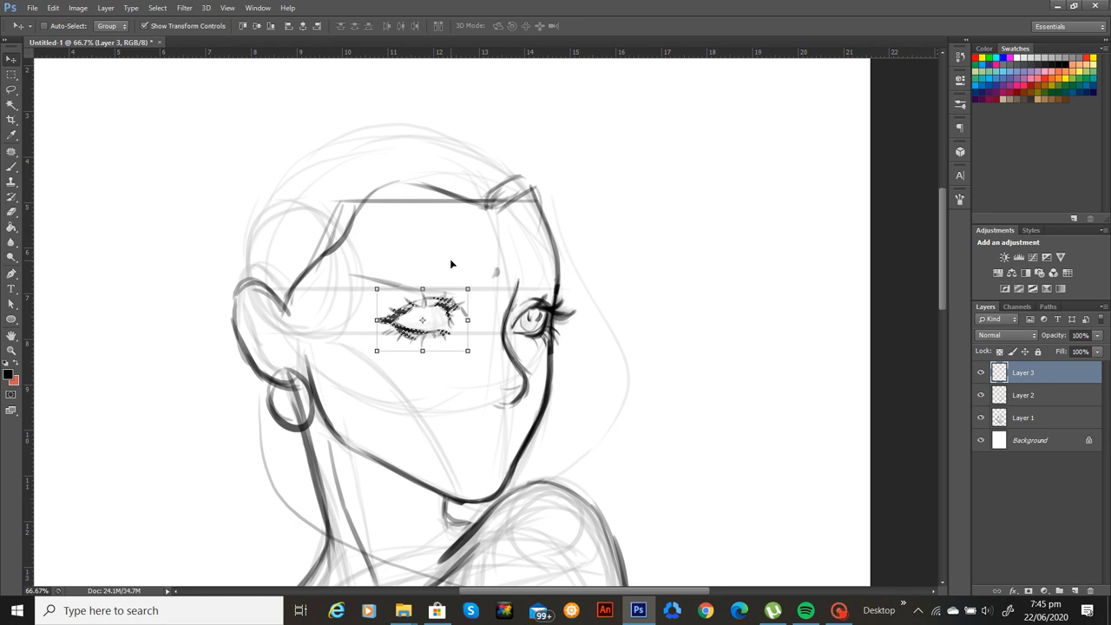
# Flip the canvas horizontally back to its original orientation
pyautogui.click(78, 7)
pyautogui.moveTo(173, 140)
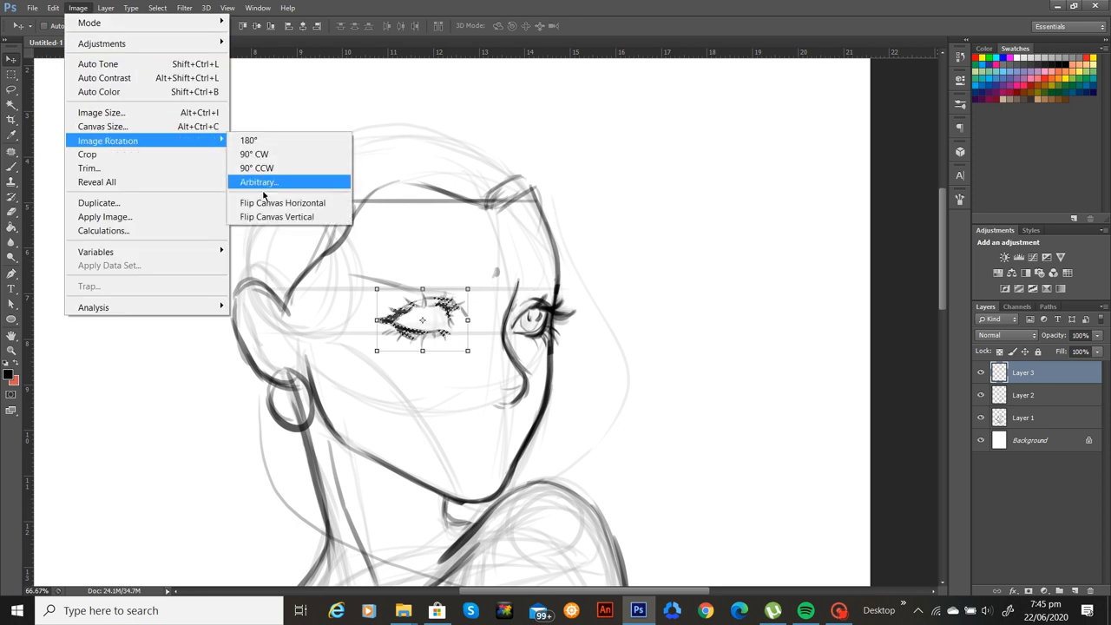
pyautogui.click(286, 200)
pyautogui.moveTo(518, 295); pyautogui.dragTo(617, 259)
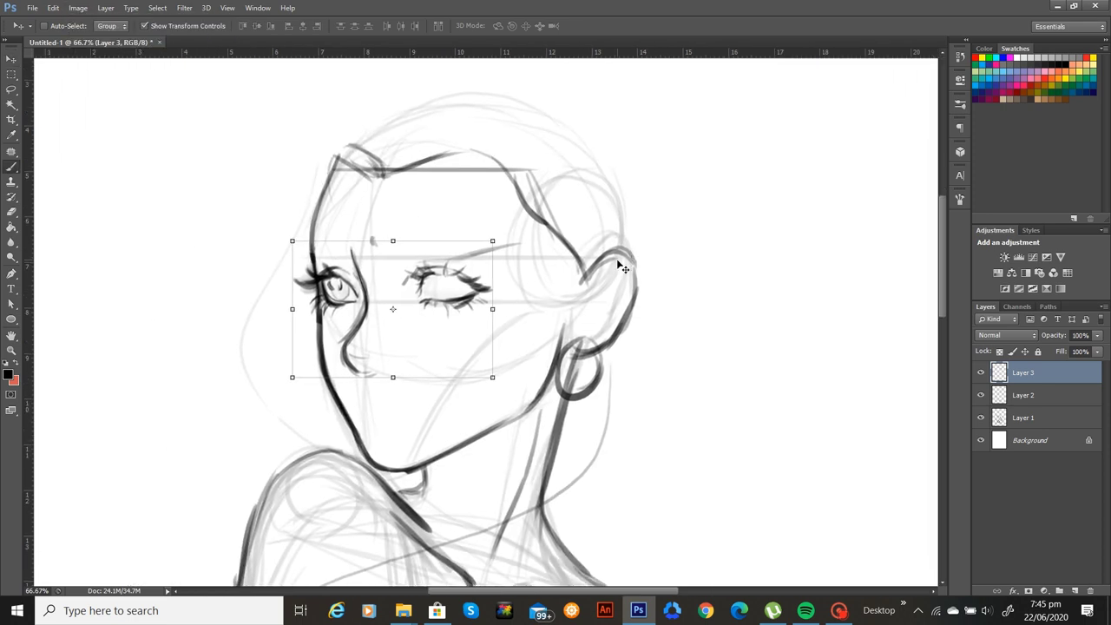
# Draw thick, hatched eyebrows above both eyes on Layer 3 using a 30 px Brush
pyautogui.press('b')
pyautogui.hotkey('ctrl', '+')
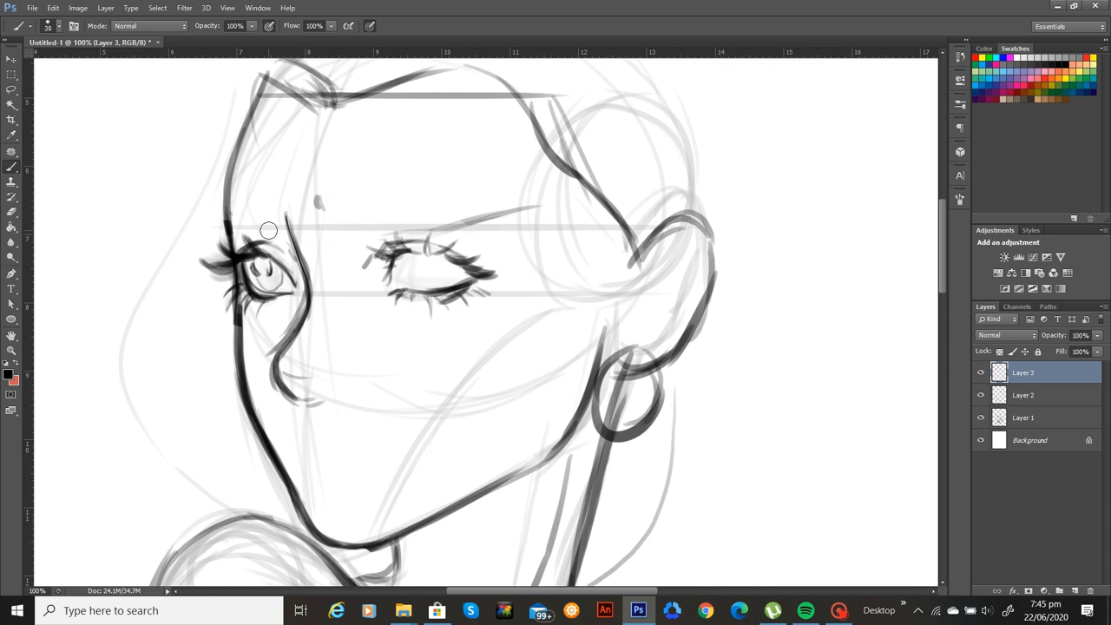
pyautogui.moveTo(286, 217)
pyautogui.mouseDown()
pyautogui.moveTo(231, 206)
pyautogui.moveTo(253, 191)
pyautogui.moveTo(217, 220)
pyautogui.moveTo(227, 198)
pyautogui.moveTo(220, 211)
pyautogui.moveTo(282, 219)
pyautogui.moveTo(265, 196)
pyautogui.moveTo(282, 228)
pyautogui.moveTo(253, 199)
pyautogui.moveTo(273, 218)
pyautogui.moveTo(228, 198)
pyautogui.moveTo(248, 210)
pyautogui.moveTo(220, 208)
pyautogui.moveTo(249, 209)
pyautogui.moveTo(239, 197)
pyautogui.moveTo(278, 218)
pyautogui.moveTo(231, 204)
pyautogui.mouseUp()
pyautogui.moveTo(361, 210); pyautogui.dragTo(421, 197)
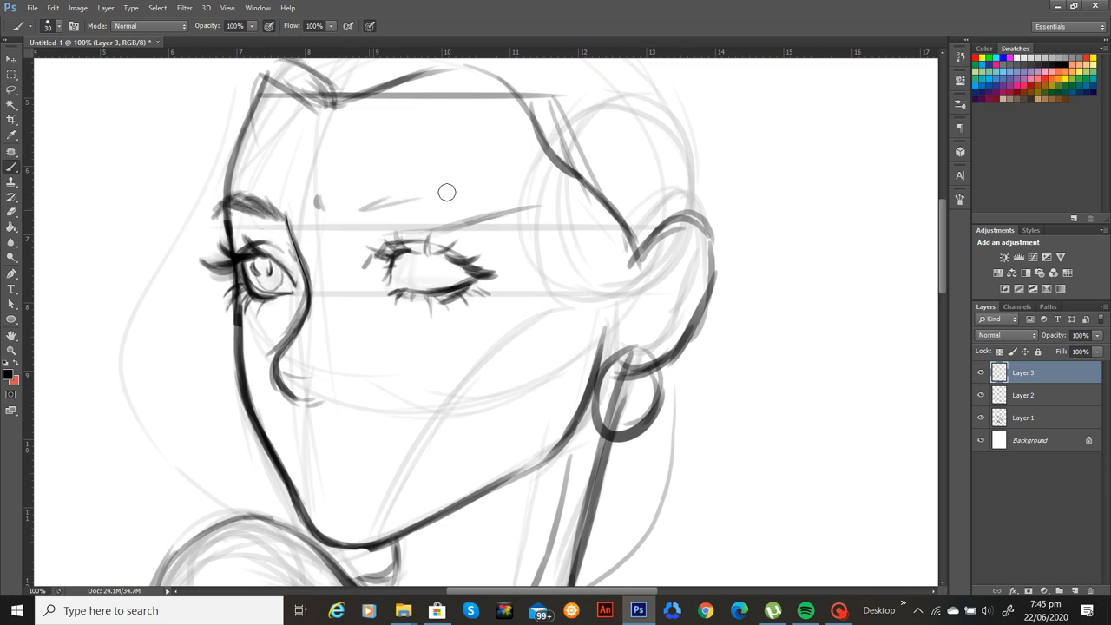
pyautogui.moveTo(347, 218)
pyautogui.mouseDown()
pyautogui.moveTo(377, 205)
pyautogui.moveTo(485, 185)
pyautogui.moveTo(527, 198)
pyautogui.mouseUp()
pyautogui.moveTo(375, 221)
pyautogui.mouseDown()
pyautogui.moveTo(513, 200)
pyautogui.moveTo(354, 222)
pyautogui.moveTo(362, 209)
pyautogui.moveTo(364, 223)
pyautogui.moveTo(479, 187)
pyautogui.moveTo(420, 199)
pyautogui.moveTo(502, 195)
pyautogui.moveTo(356, 222)
pyautogui.mouseUp()
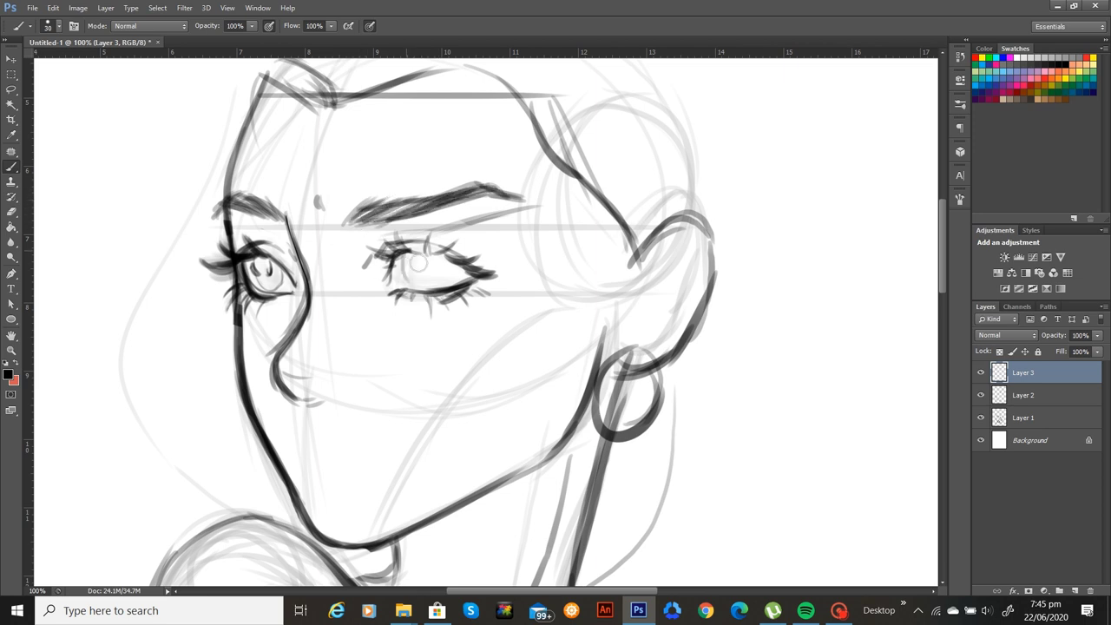
# Undo the last strokes on the near eye, redraw its iris and pupil, and add a short crease stroke beside its inner corner
pyautogui.hotkey('ctrl', 'alt', 'z')
pyautogui.hotkey('ctrl', 'alt', 'z')
pyautogui.moveTo(405, 253)
pyautogui.mouseDown()
pyautogui.moveTo(425, 287)
pyautogui.moveTo(440, 254)
pyautogui.moveTo(432, 288)
pyautogui.moveTo(420, 262)
pyautogui.mouseUp()
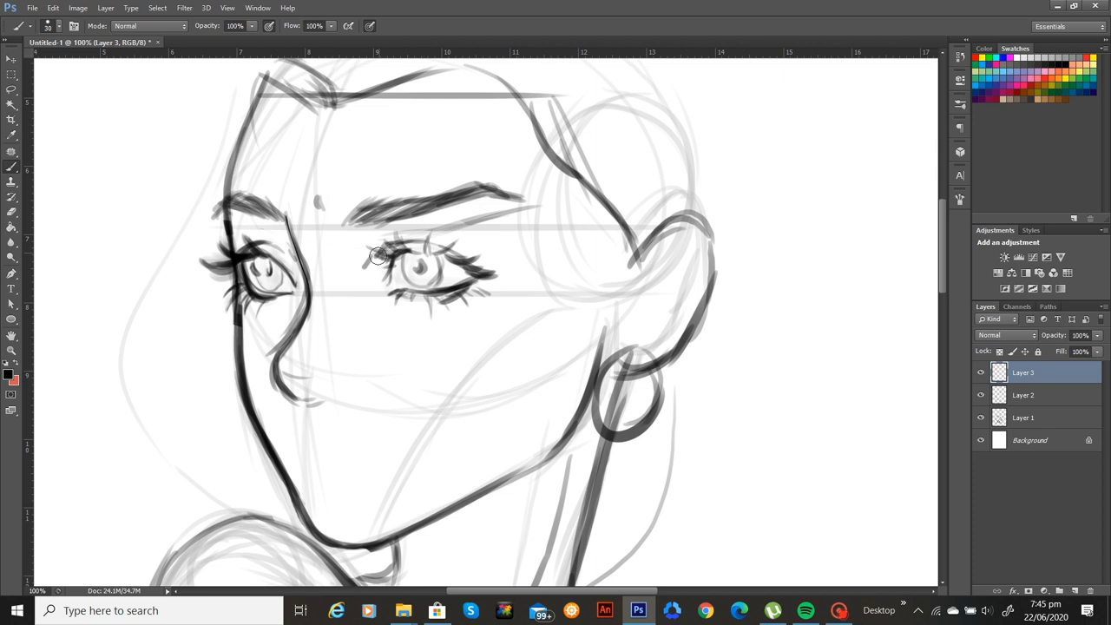
pyautogui.moveTo(367, 233); pyautogui.dragTo(354, 255)
pyautogui.hotkey('ctrl', '-')
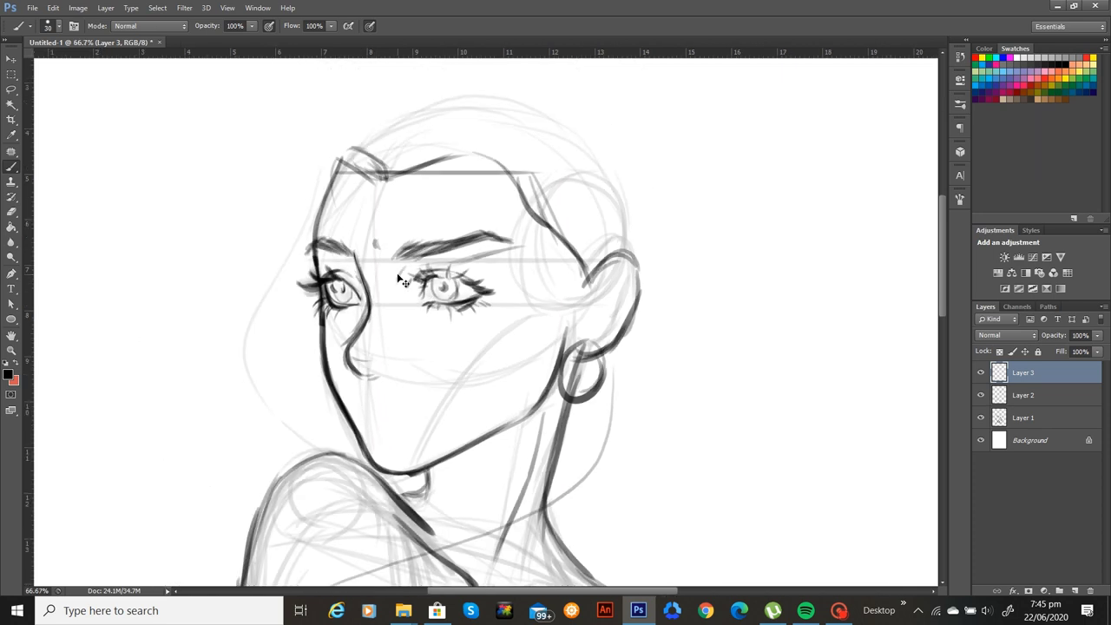
pyautogui.hotkey('ctrl', '0')
pyautogui.hotkey('ctrl', '+')
pyautogui.hotkey('ctrl', '+')
pyautogui.hotkey('ctrl', '+')
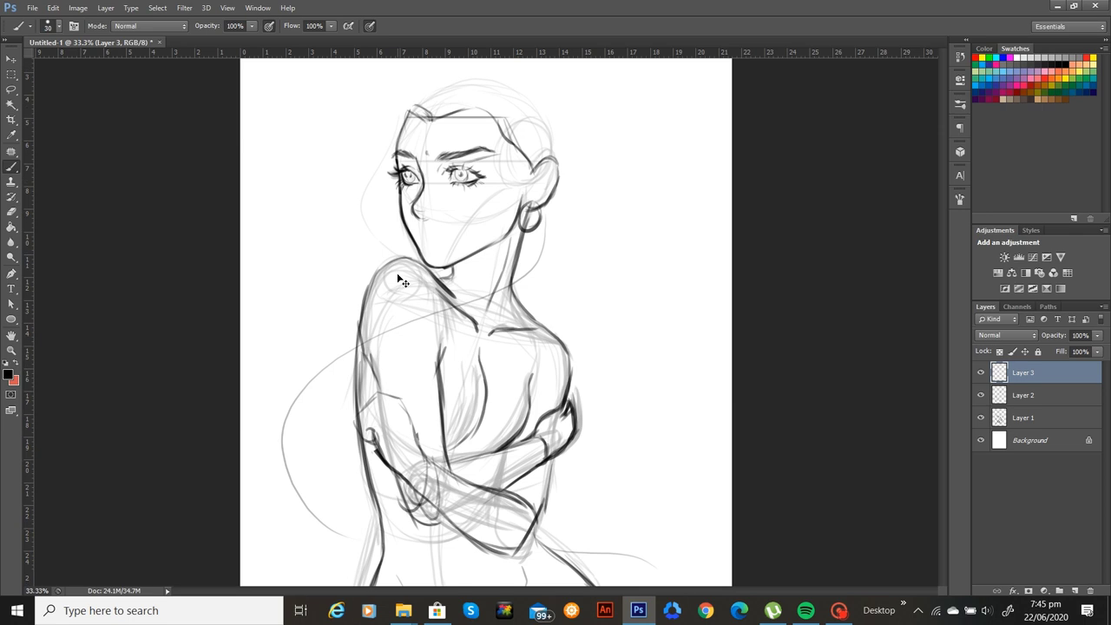
pyautogui.moveTo(550, 318); pyautogui.dragTo(529, 521)
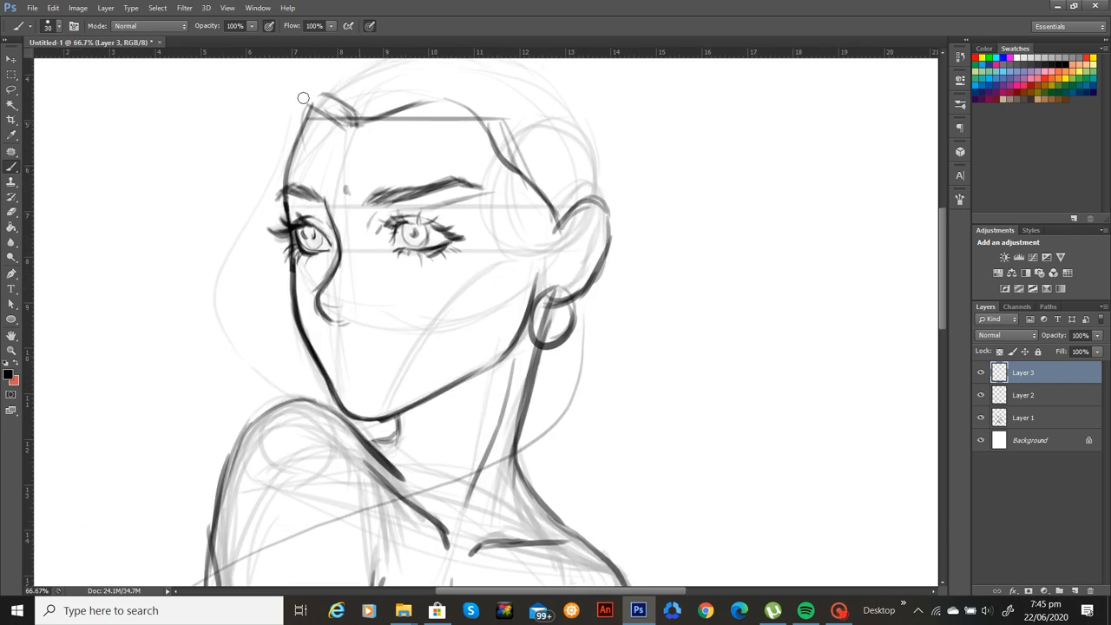
pyautogui.press('l')
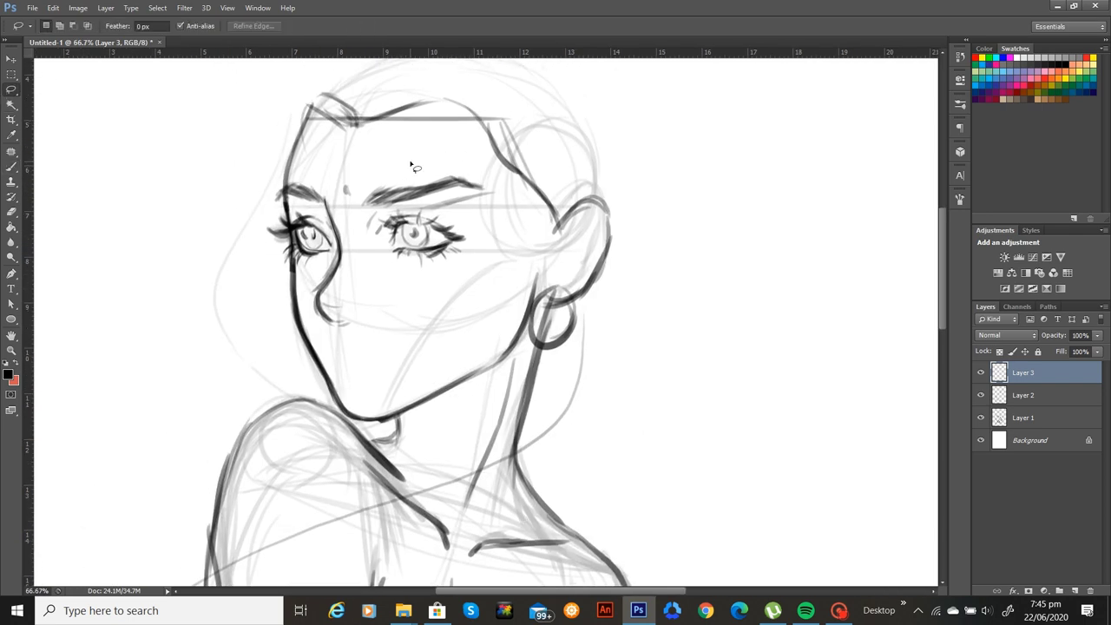
pyautogui.moveTo(311, 163)
pyautogui.mouseDown()
pyautogui.moveTo(264, 191)
pyautogui.moveTo(285, 273)
pyautogui.mouseUp()
pyautogui.moveTo(449, 286)
pyautogui.mouseDown()
pyautogui.moveTo(413, 170)
pyautogui.moveTo(378, 170)
pyautogui.mouseUp()
pyautogui.press('v')
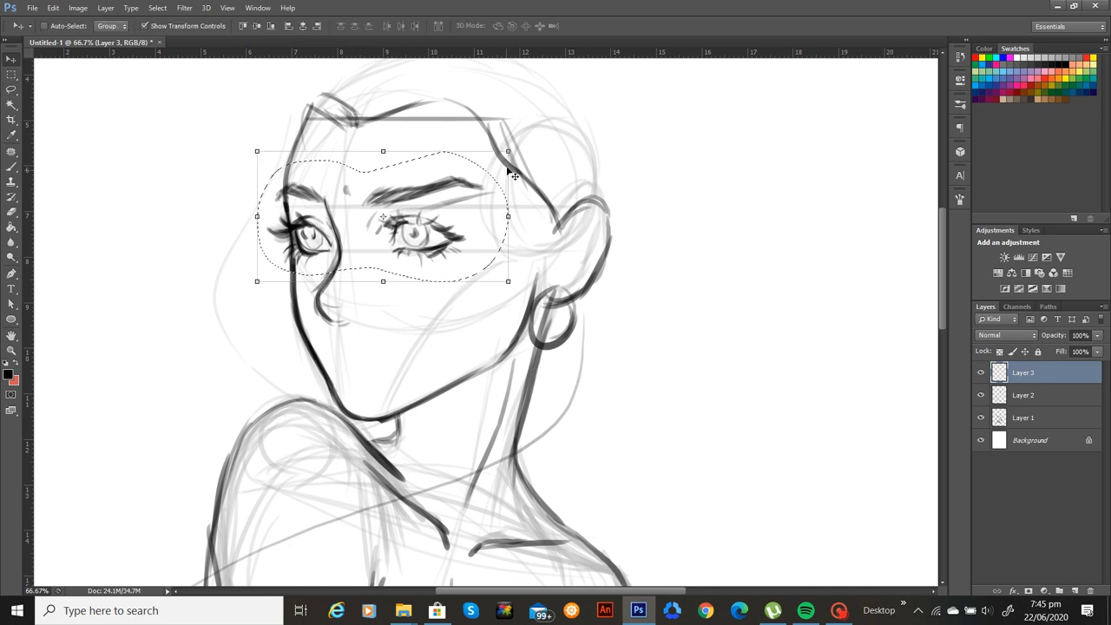
pyautogui.moveTo(519, 147); pyautogui.dragTo(524, 142)
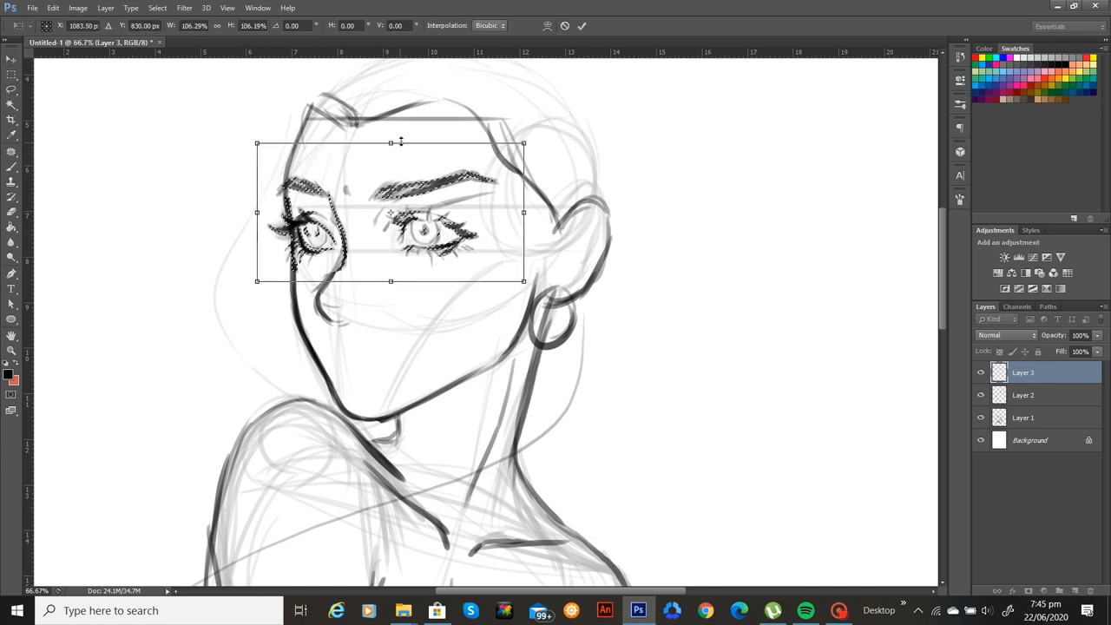
pyautogui.moveTo(392, 141); pyautogui.dragTo(393, 148)
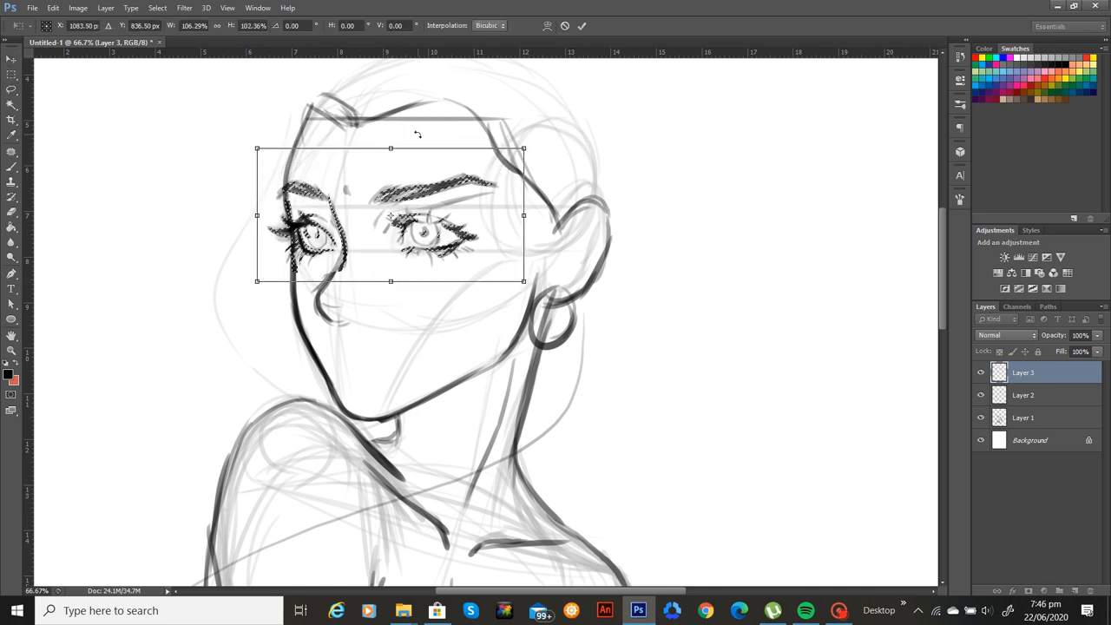
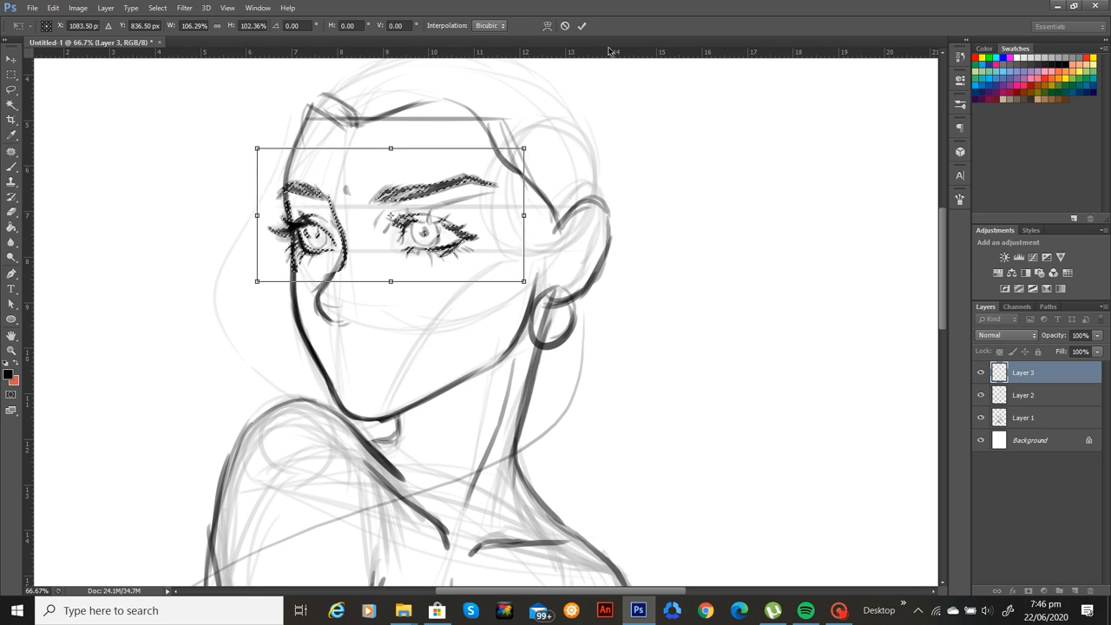
pyautogui.press('Return')
# Lasso both eyes and eyebrows on Layer 3, stretch them slightly wider and reduce their height a little
pyautogui.press('l')
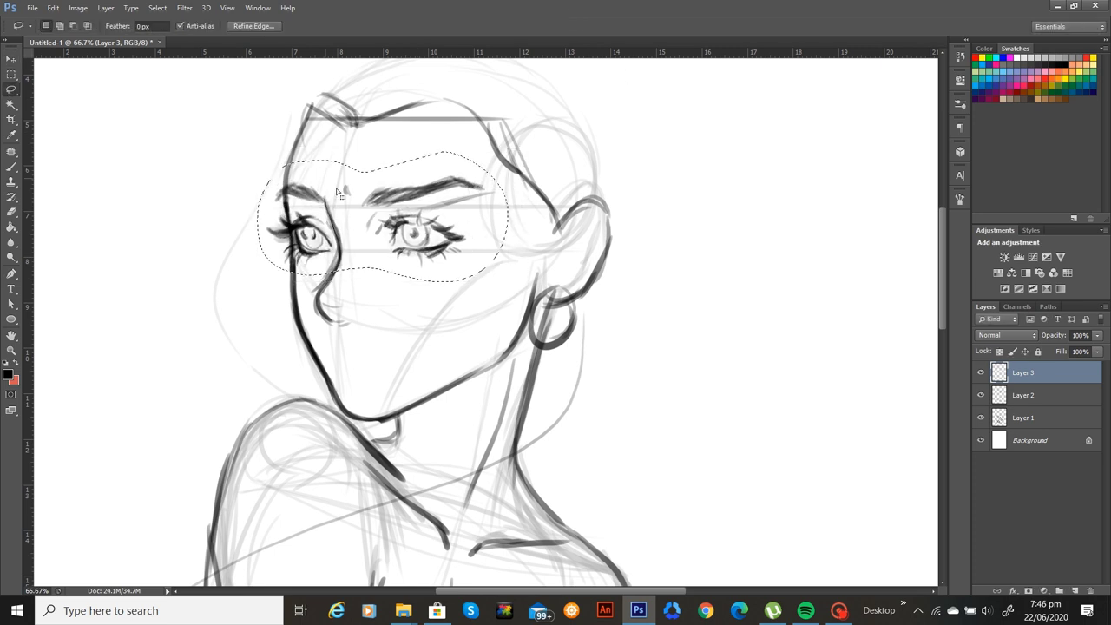
pyautogui.moveTo(291, 135)
pyautogui.mouseDown()
pyautogui.moveTo(229, 176)
pyautogui.moveTo(265, 282)
pyautogui.mouseUp()
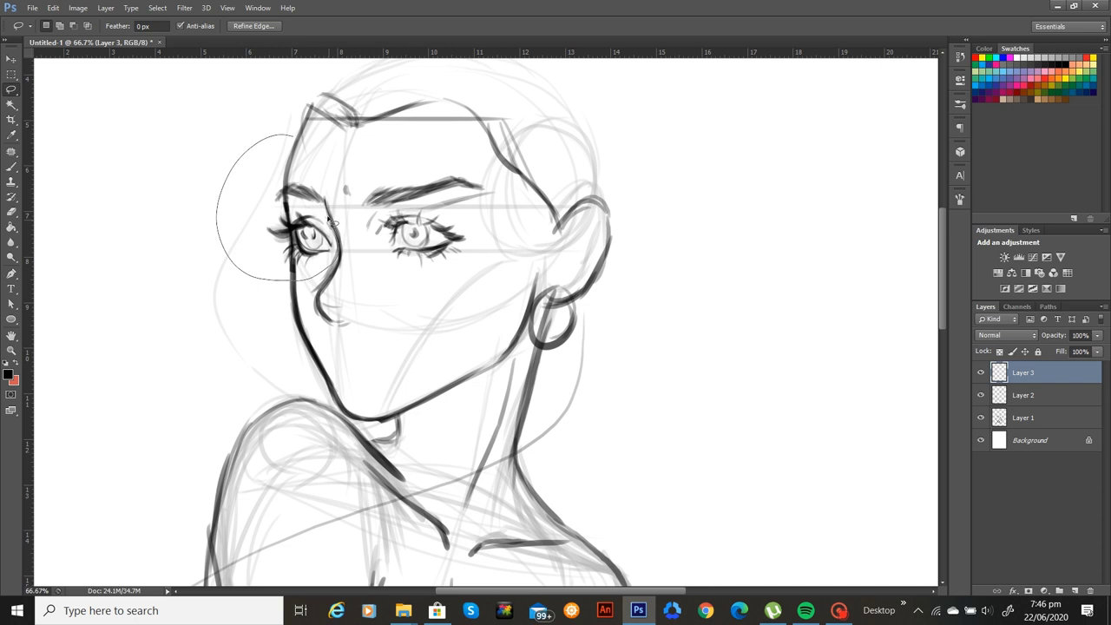
pyautogui.moveTo(345, 210)
pyautogui.mouseDown()
pyautogui.moveTo(454, 283)
pyautogui.moveTo(494, 233)
pyautogui.moveTo(434, 137)
pyautogui.mouseUp()
pyautogui.press('v')
pyautogui.moveTo(506, 211); pyautogui.dragTo(517, 211)
pyautogui.moveTo(367, 130); pyautogui.dragTo(367, 141)
pyautogui.press('Return')
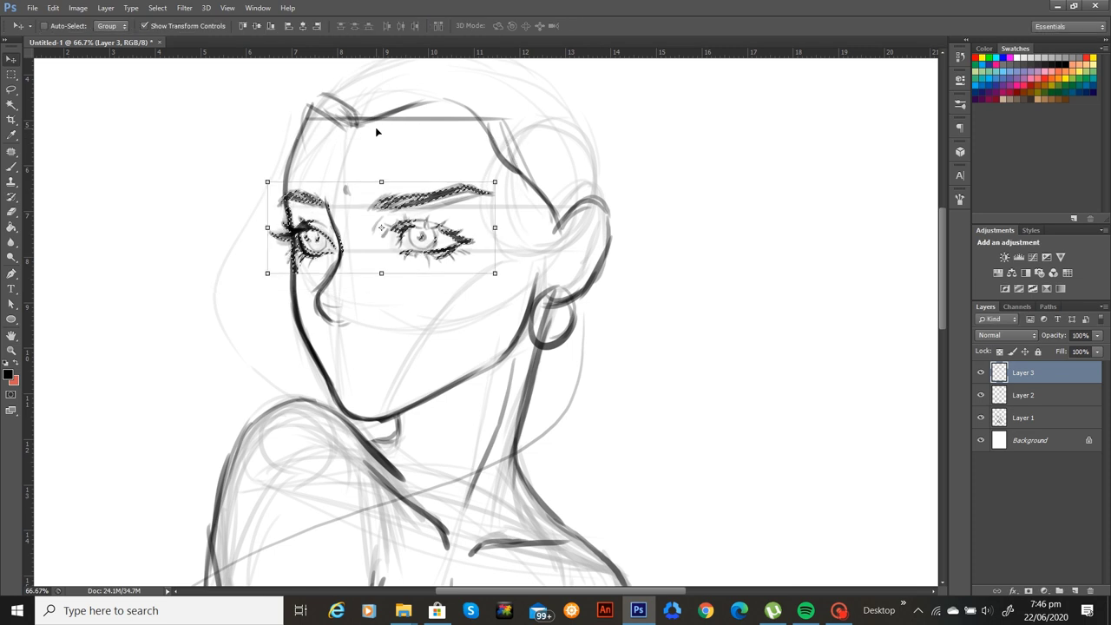
# Flip the canvas horizontally to view the face in mirror image
pyautogui.click(78, 8)
pyautogui.moveTo(208, 144)
pyautogui.click(278, 202)
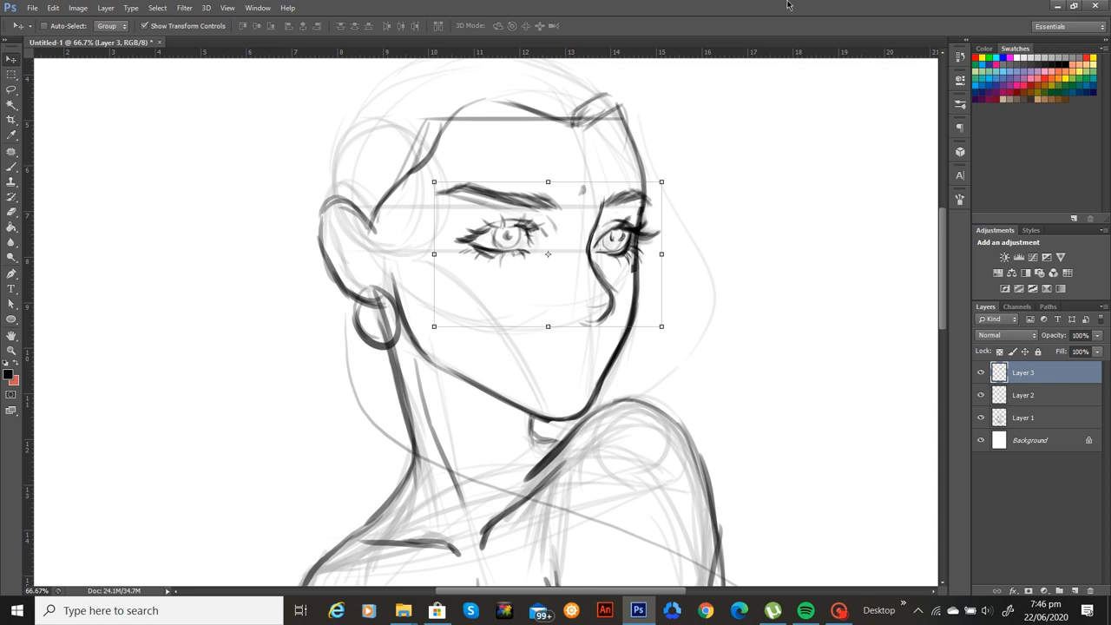
# Darken the near eyebrow's lower edge and inner end, and draw the nose base, nostril and nose wing using a 30 px Brush
pyautogui.press('b')
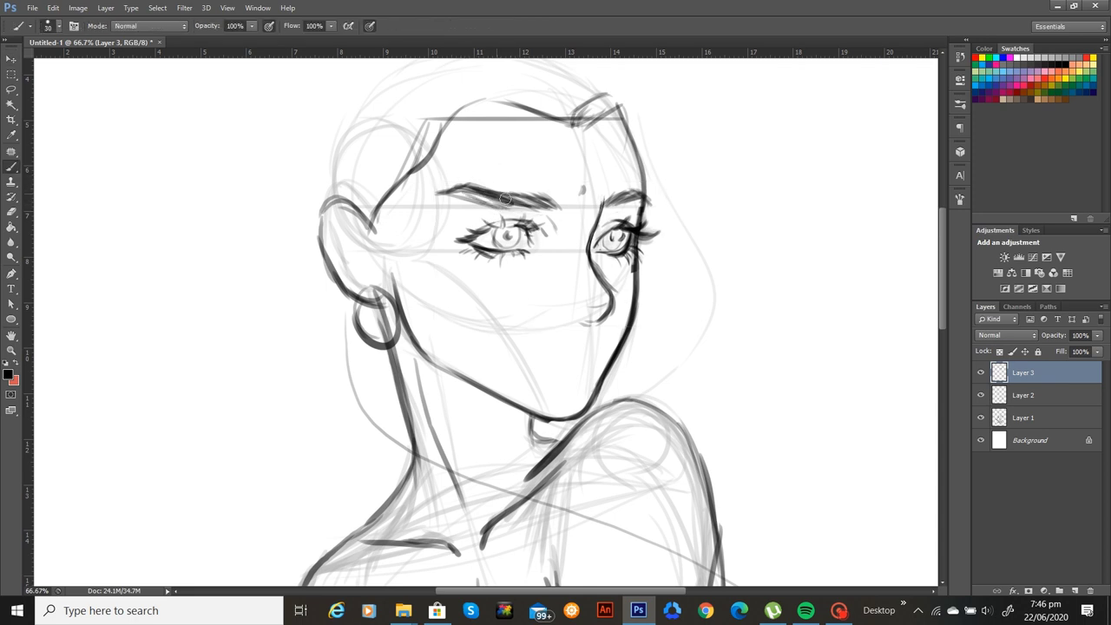
pyautogui.moveTo(505, 199); pyautogui.dragTo(551, 210)
pyautogui.hotkey('ctrl', '+')
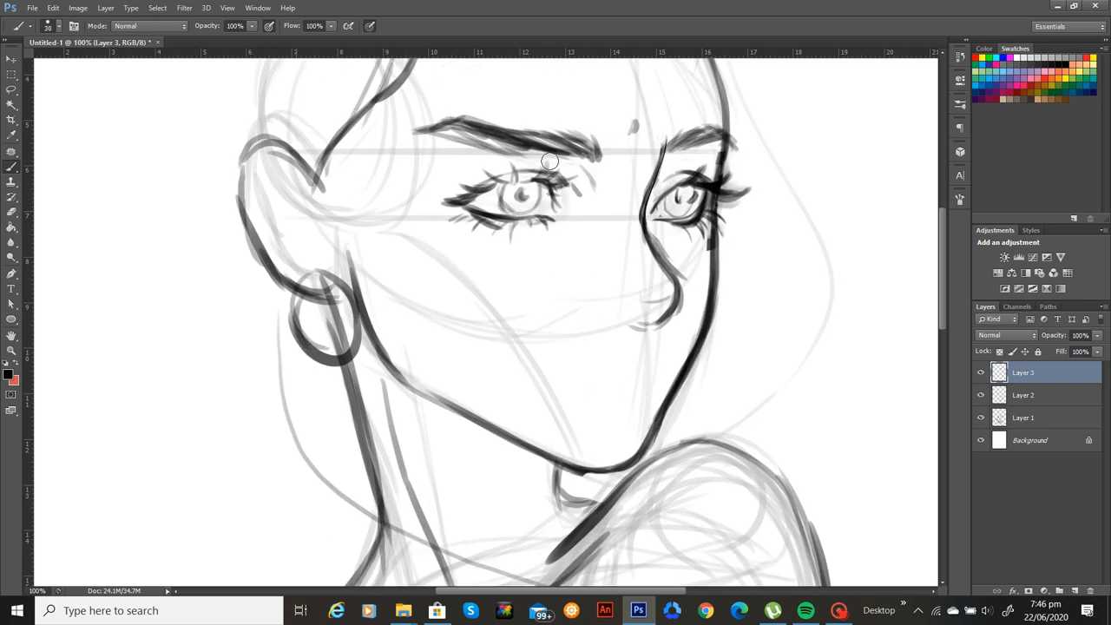
pyautogui.moveTo(613, 376); pyautogui.dragTo(549, 455)
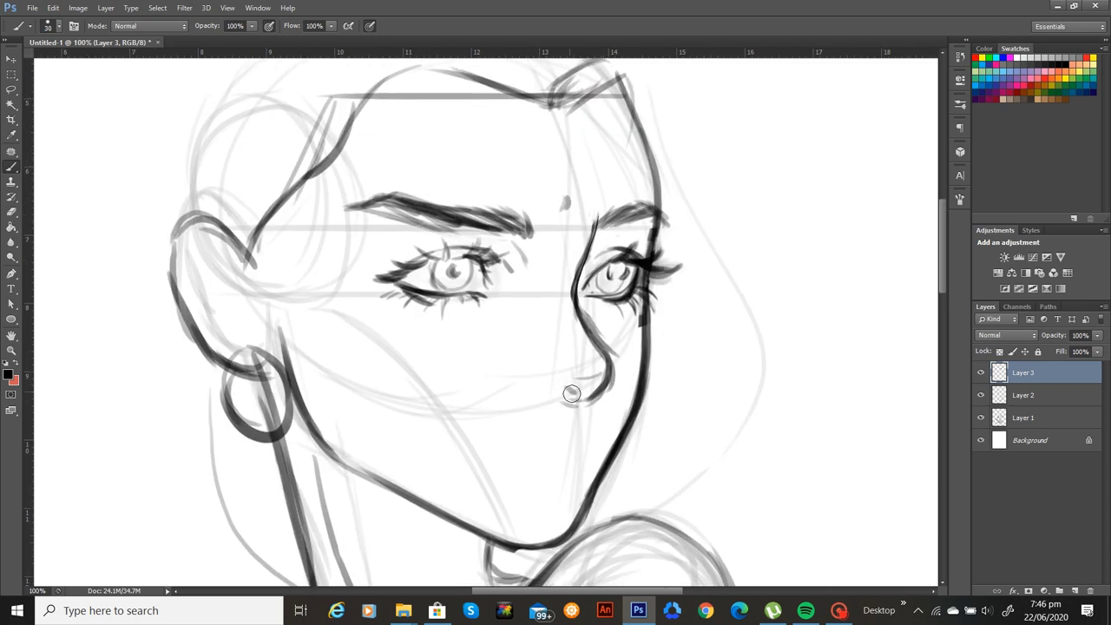
pyautogui.moveTo(571, 393)
pyautogui.mouseDown()
pyautogui.moveTo(530, 383)
pyautogui.moveTo(585, 404)
pyautogui.moveTo(597, 392)
pyautogui.moveTo(576, 406)
pyautogui.moveTo(585, 416)
pyautogui.mouseUp()
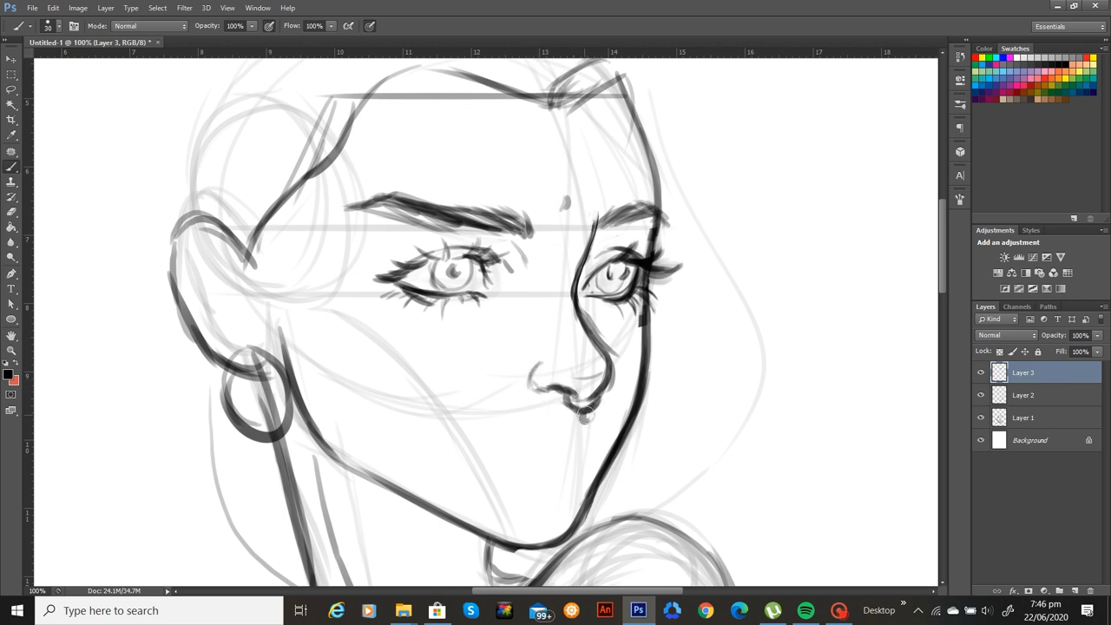
# Flip the canvas horizontally back to its original orientation
pyautogui.click(78, 8)
pyautogui.moveTo(211, 141)
pyautogui.click(262, 204)
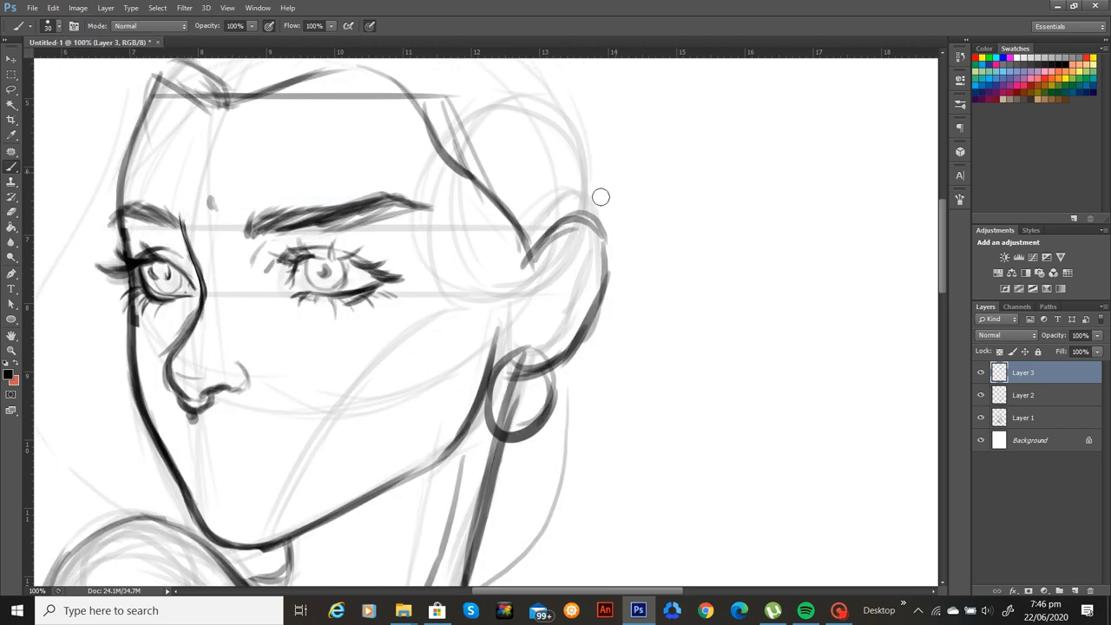
# Draw the upper lip and the line between the lips below the nose on Layer 3 using a 15 px Brush
pyautogui.moveTo(512, 331); pyautogui.dragTo(764, 295)
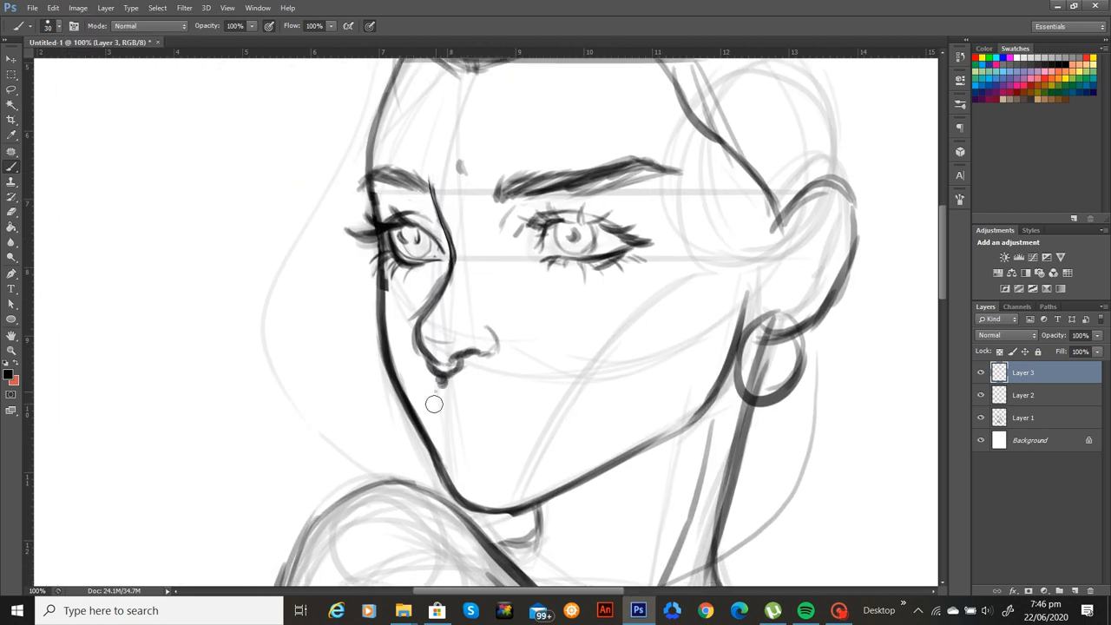
pyautogui.moveTo(434, 404); pyautogui.dragTo(437, 409)
pyautogui.moveTo(442, 398); pyautogui.dragTo(451, 425)
pyautogui.hotkey('ctrl', 'z')
pyautogui.moveTo(432, 412)
pyautogui.mouseDown()
pyautogui.moveTo(463, 417)
pyautogui.moveTo(454, 410)
pyautogui.moveTo(545, 408)
pyautogui.mouseUp()
pyautogui.moveTo(435, 410)
pyautogui.mouseDown()
pyautogui.moveTo(442, 398)
pyautogui.moveTo(532, 405)
pyautogui.moveTo(445, 398)
pyautogui.mouseUp()
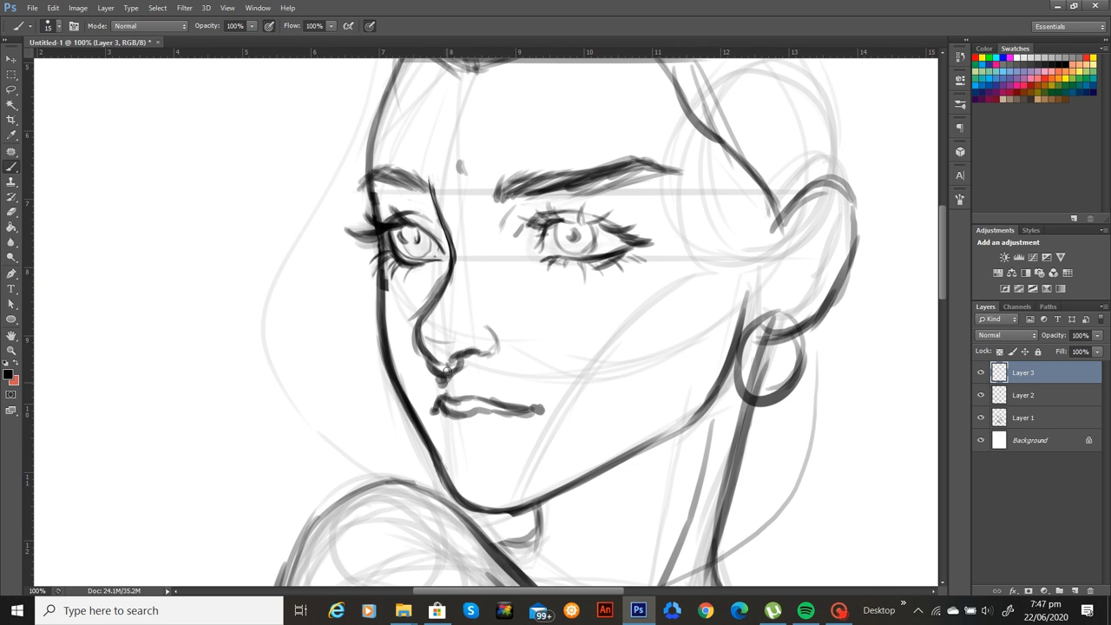
# Lasso the mouth on Layer 3, nudge it slightly up towards the nose, and clear the selection
pyautogui.click(11, 89)
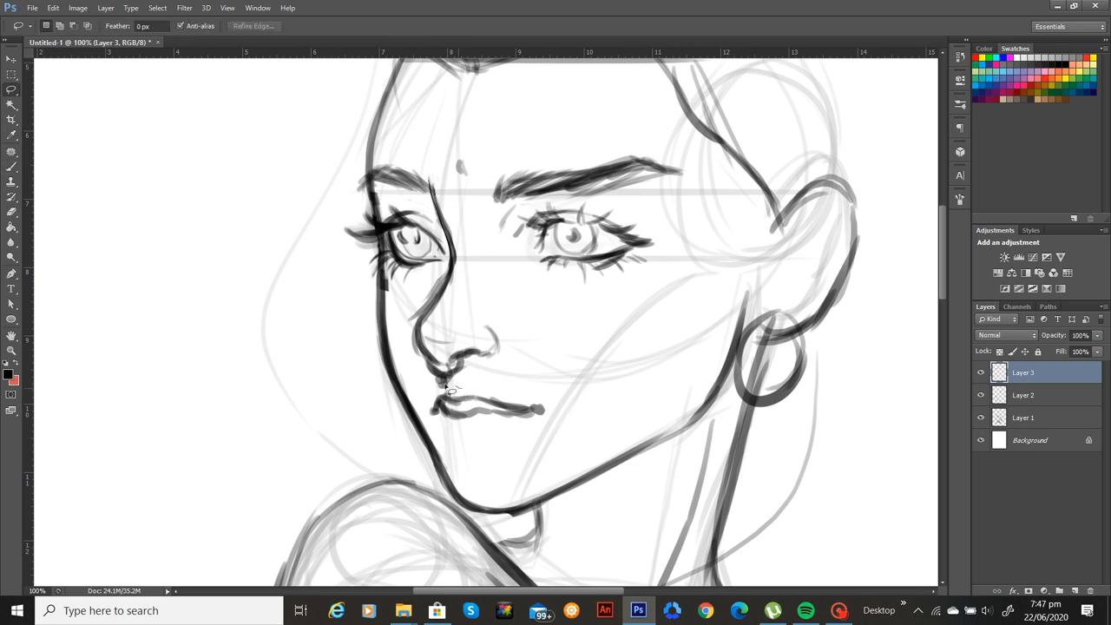
pyautogui.moveTo(450, 391)
pyautogui.mouseDown()
pyautogui.moveTo(483, 453)
pyautogui.moveTo(449, 389)
pyautogui.mouseUp()
pyautogui.press('v')
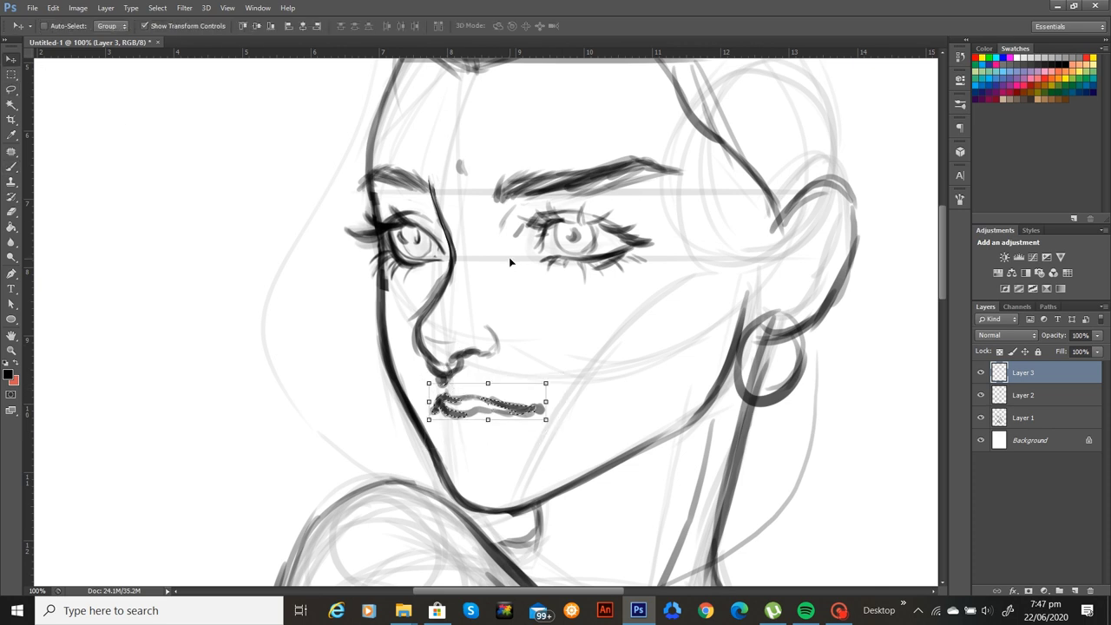
pyautogui.press('Up')
pyautogui.press('Up')
pyautogui.press('Up')
pyautogui.press('Up')
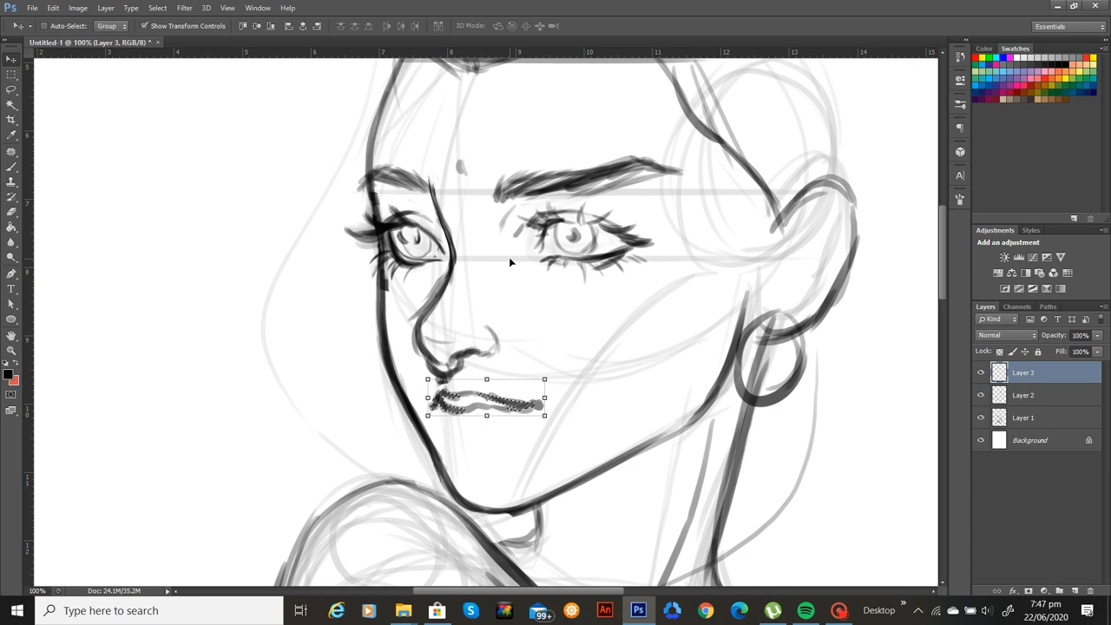
pyautogui.hotkey('ctrl', 'd')
# Draw a short curved lower-lip line beneath the mouth using a 15 px Brush
pyautogui.press('b')
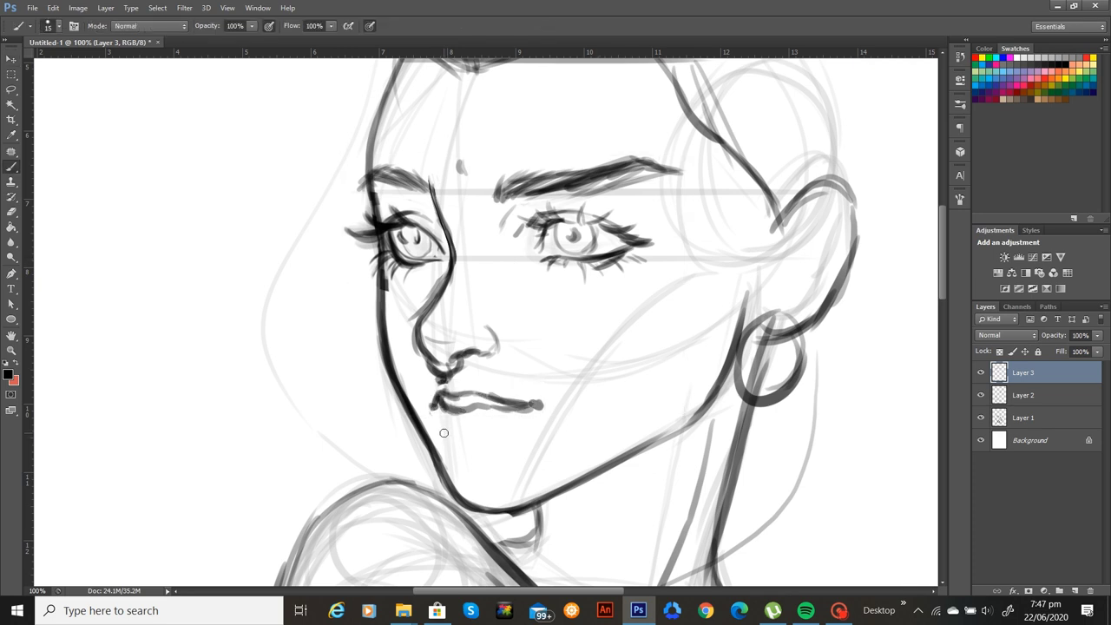
pyautogui.moveTo(448, 426); pyautogui.dragTo(518, 423)
pyautogui.moveTo(442, 475)
pyautogui.mouseDown()
pyautogui.moveTo(466, 500)
pyautogui.moveTo(617, 462)
pyautogui.mouseUp()
pyautogui.moveTo(658, 407); pyautogui.dragTo(542, 473)
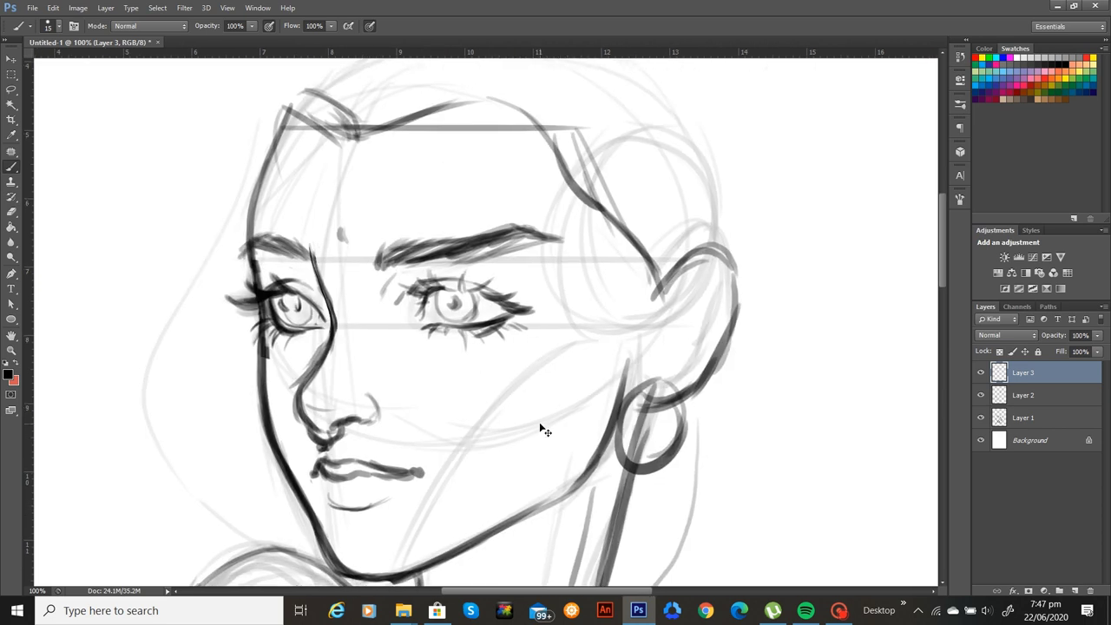
# Lasso the nostril and nose wing on Layer 3, nudge them slightly up and to the right, and clear the selection
pyautogui.hotkey('ctrl', '0')
pyautogui.scroll(3, 540, 431)
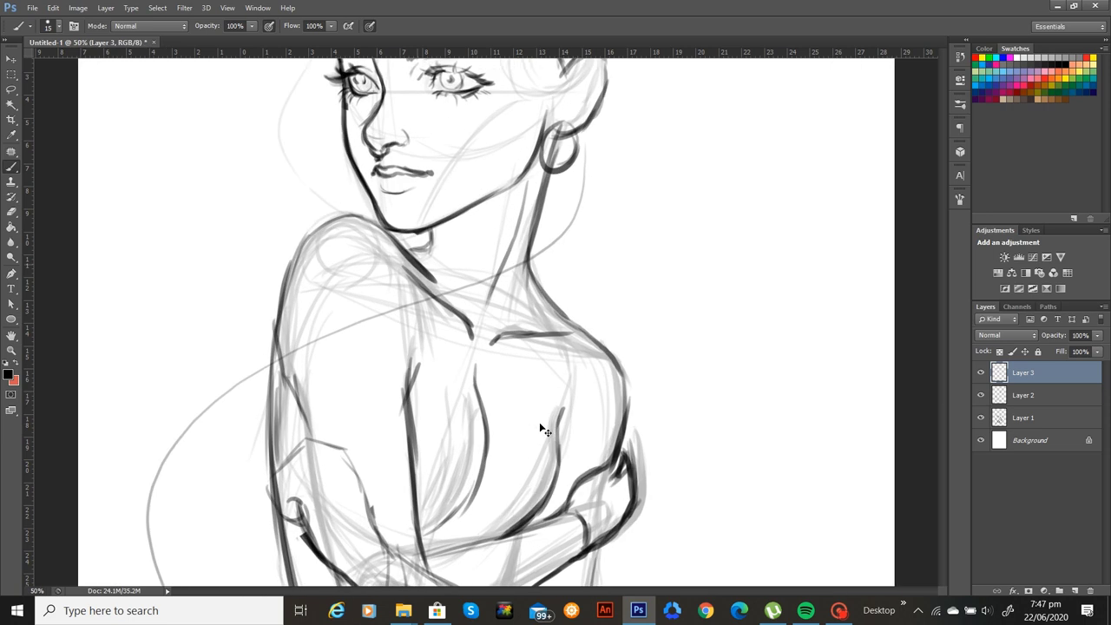
pyautogui.hotkey('ctrl', '+')
pyautogui.hotkey('ctrl', '+')
pyautogui.moveTo(602, 226); pyautogui.dragTo(663, 519)
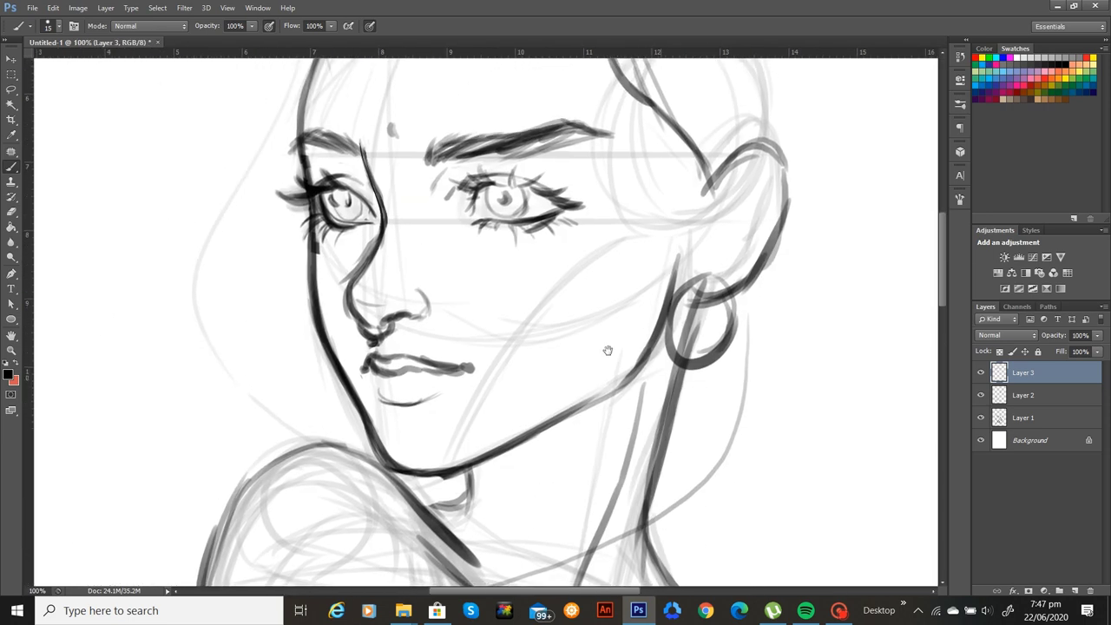
pyautogui.click(12, 89)
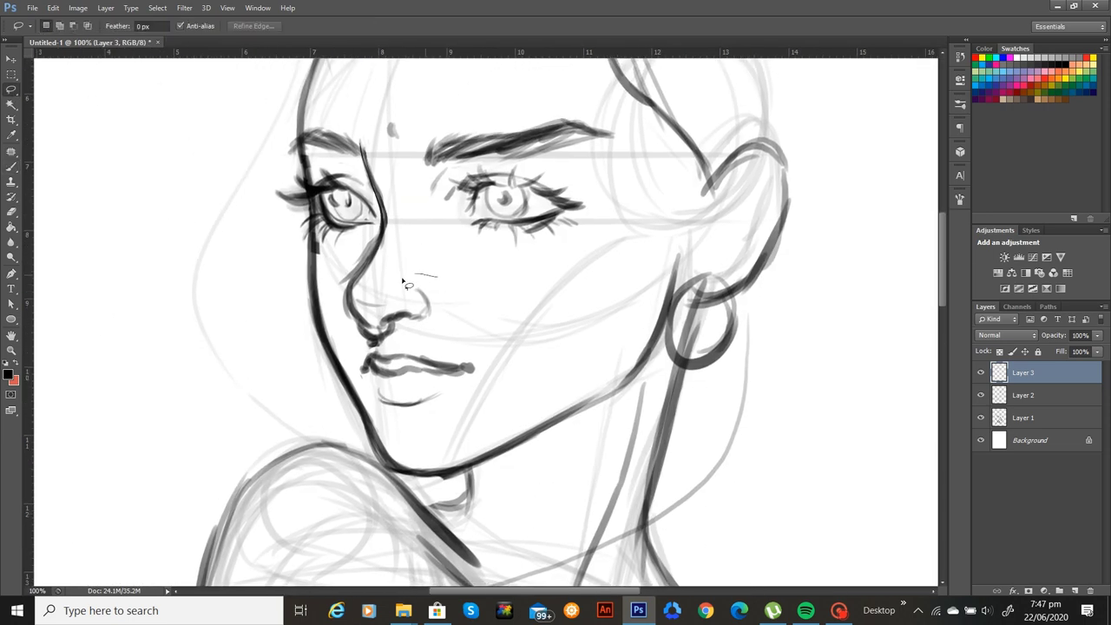
pyautogui.moveTo(412, 332)
pyautogui.mouseDown()
pyautogui.moveTo(448, 304)
pyautogui.moveTo(436, 276)
pyautogui.mouseUp()
pyautogui.press('v')
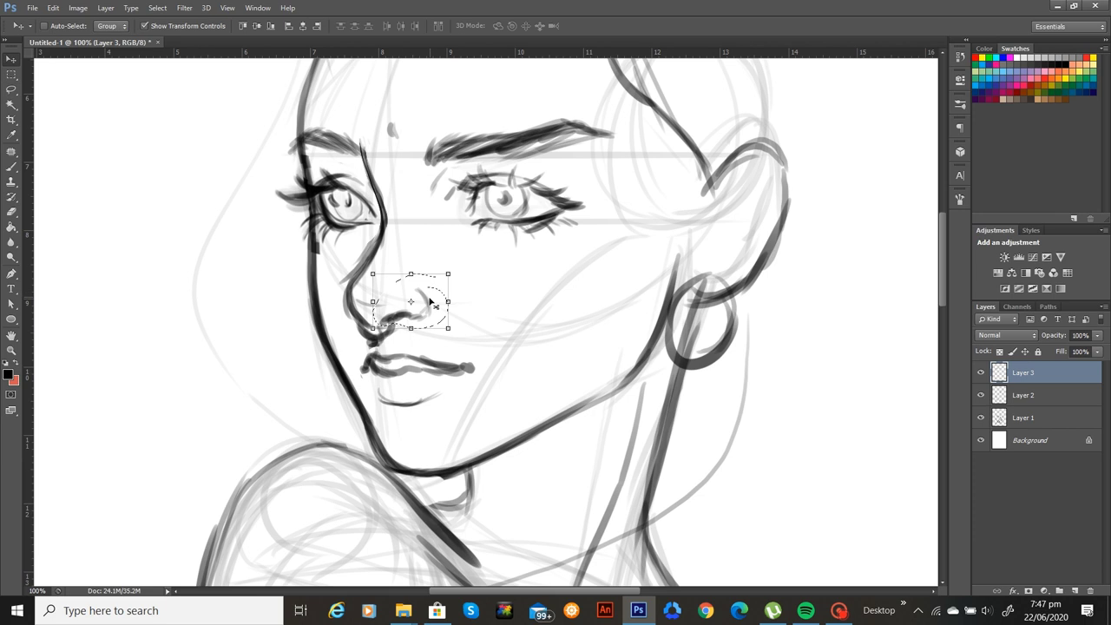
pyautogui.hotkey('shift', 'Up')
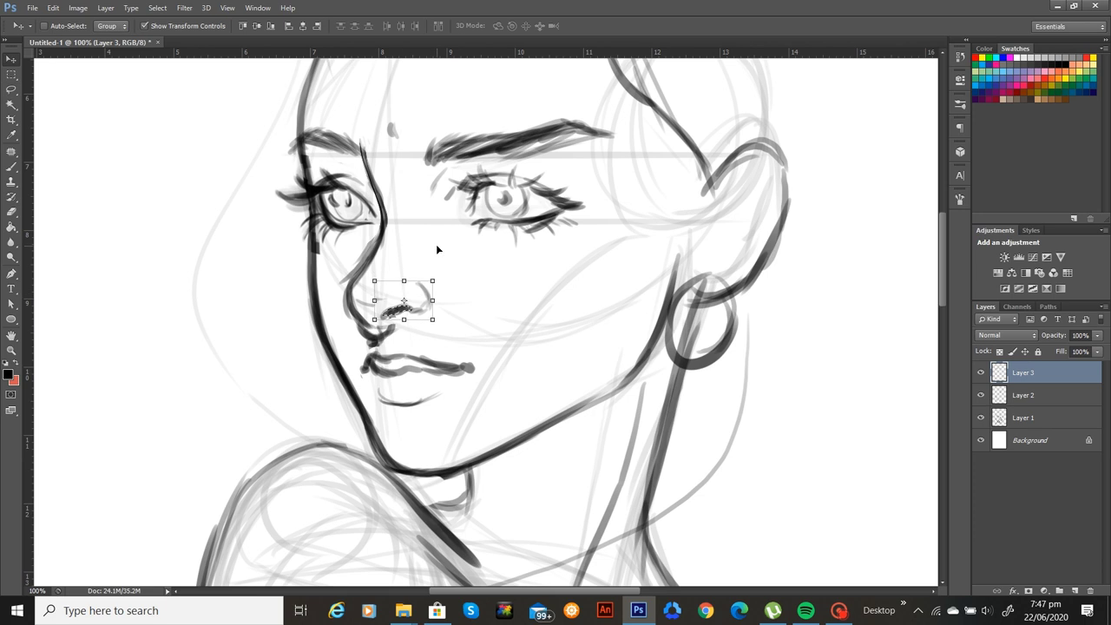
pyautogui.press('Right')
pyautogui.press('Right')
pyautogui.press('Right')
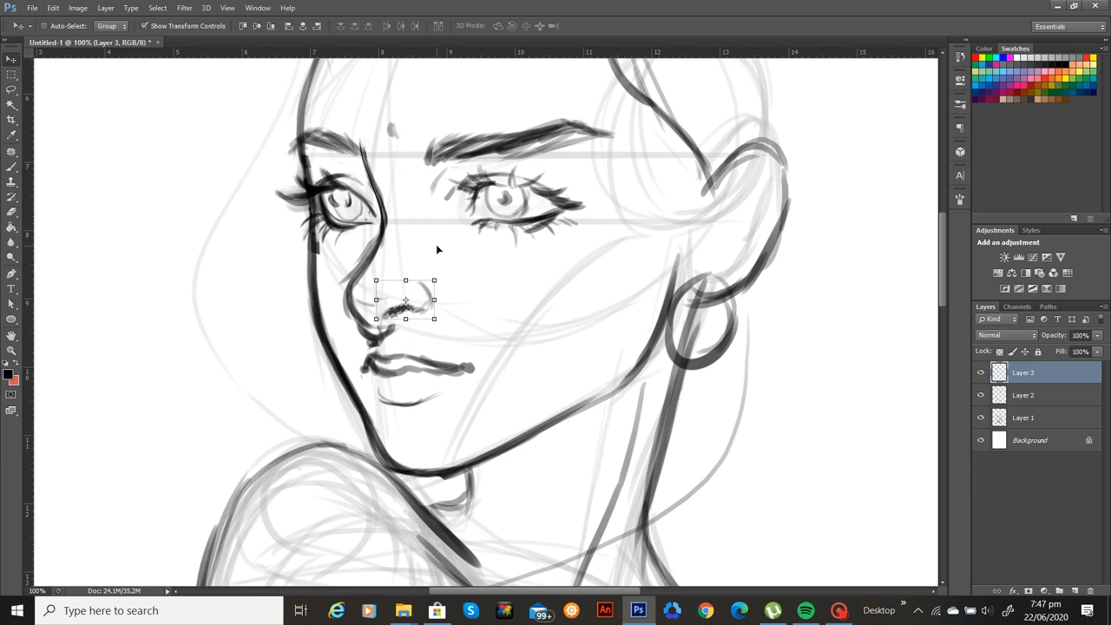
pyautogui.hotkey('ctrl', 'd')
# Darken the nose wing's curve and the near eyebrow's upper edge using a 15 px Brush
pyautogui.press('b')
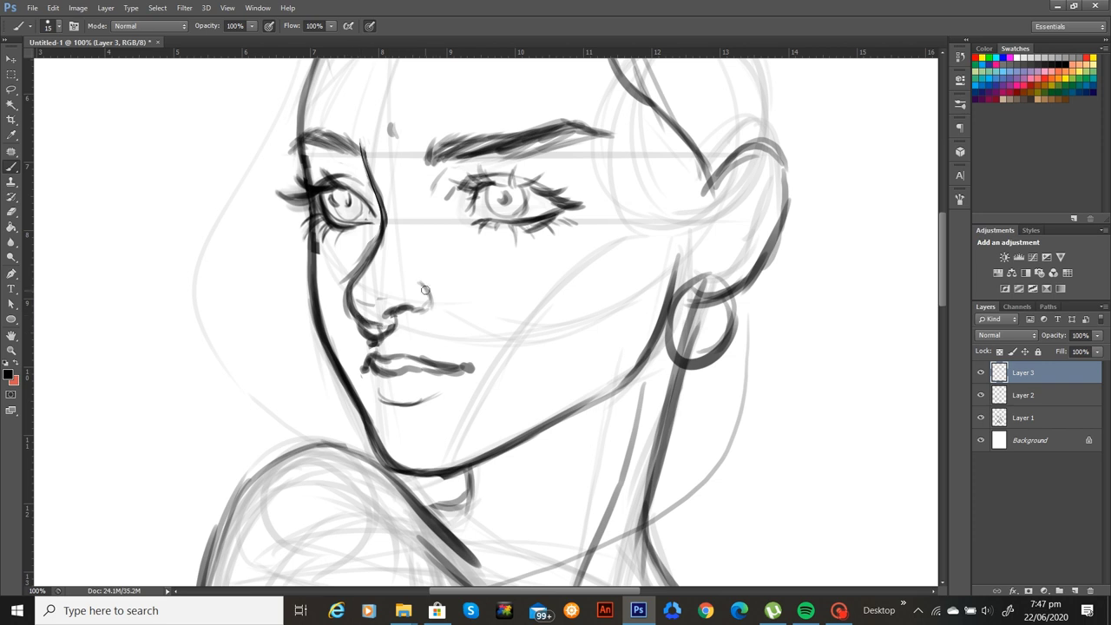
pyautogui.moveTo(479, 318); pyautogui.dragTo(469, 382)
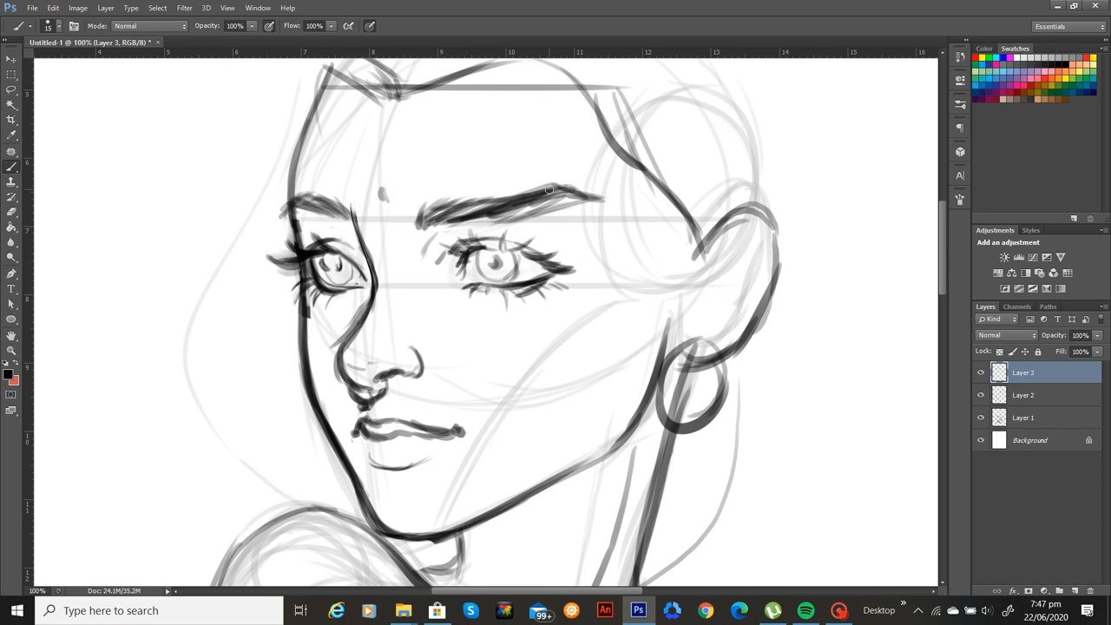
# Lasso the near eye and its eyebrow on Layer 3, nudge them slightly towards the nose, and clear the selection
pyautogui.press('l')
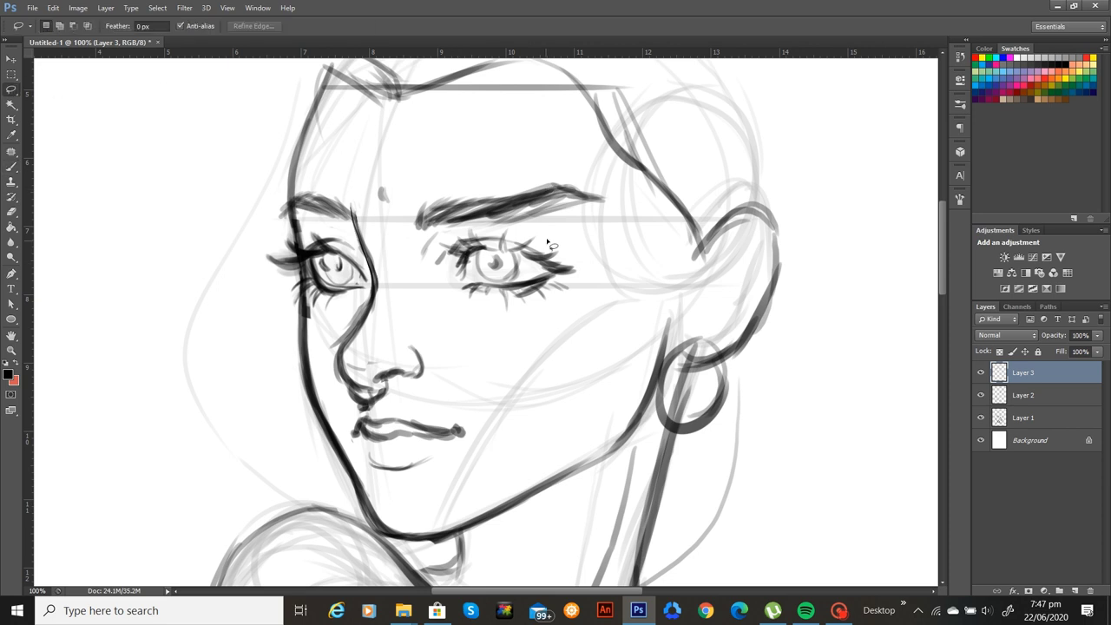
pyautogui.moveTo(451, 154)
pyautogui.mouseDown()
pyautogui.moveTo(457, 346)
pyautogui.moveTo(601, 172)
pyautogui.moveTo(506, 192)
pyautogui.moveTo(566, 157)
pyautogui.mouseUp()
pyautogui.press('v')
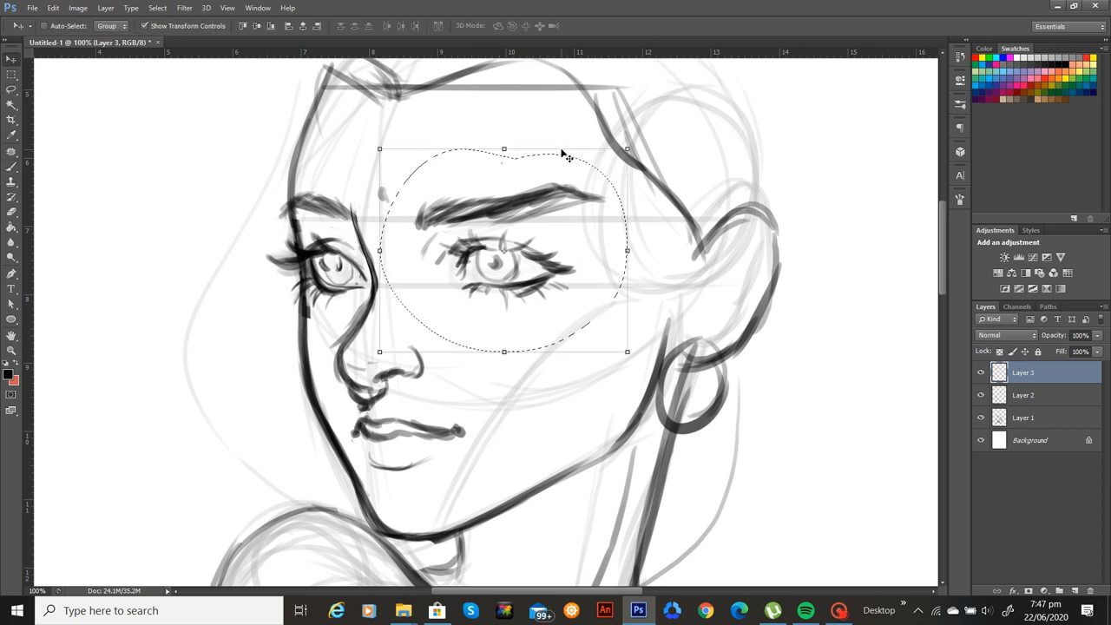
pyautogui.hotkey('shift', 'Left')
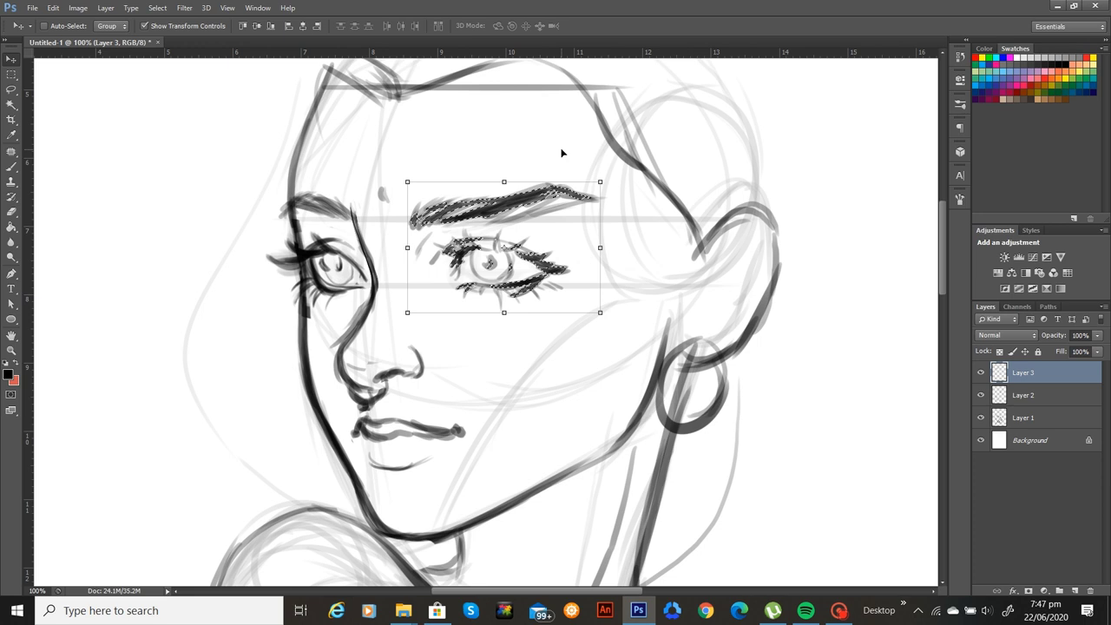
pyautogui.press('Left')
pyautogui.press('Down')
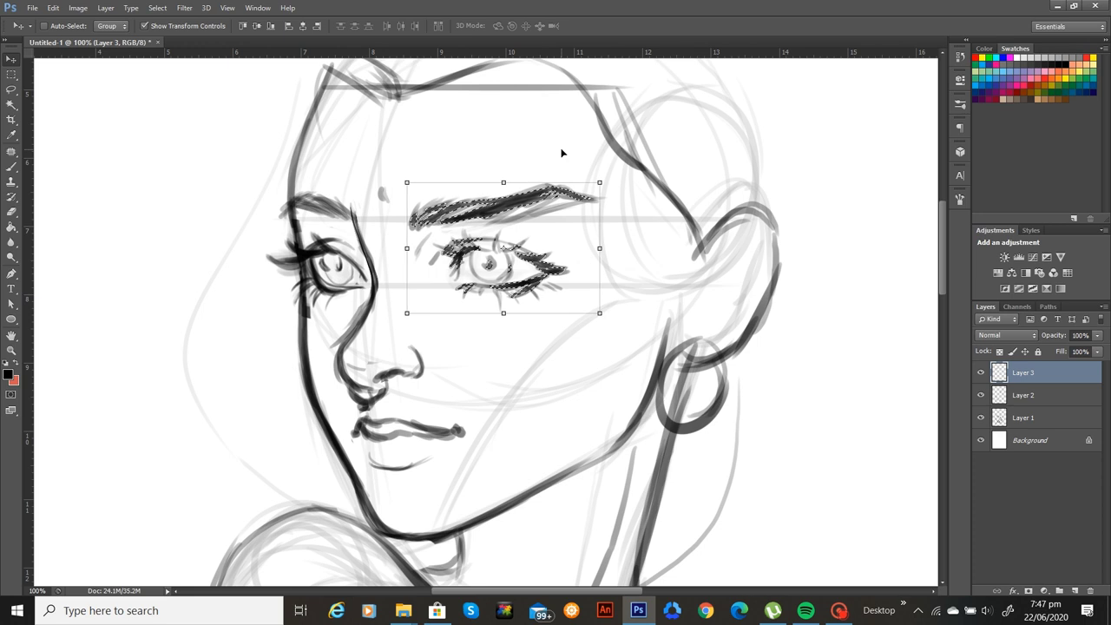
pyautogui.hotkey('ctrl', '0')
pyautogui.hotkey('ctrl', 'd')
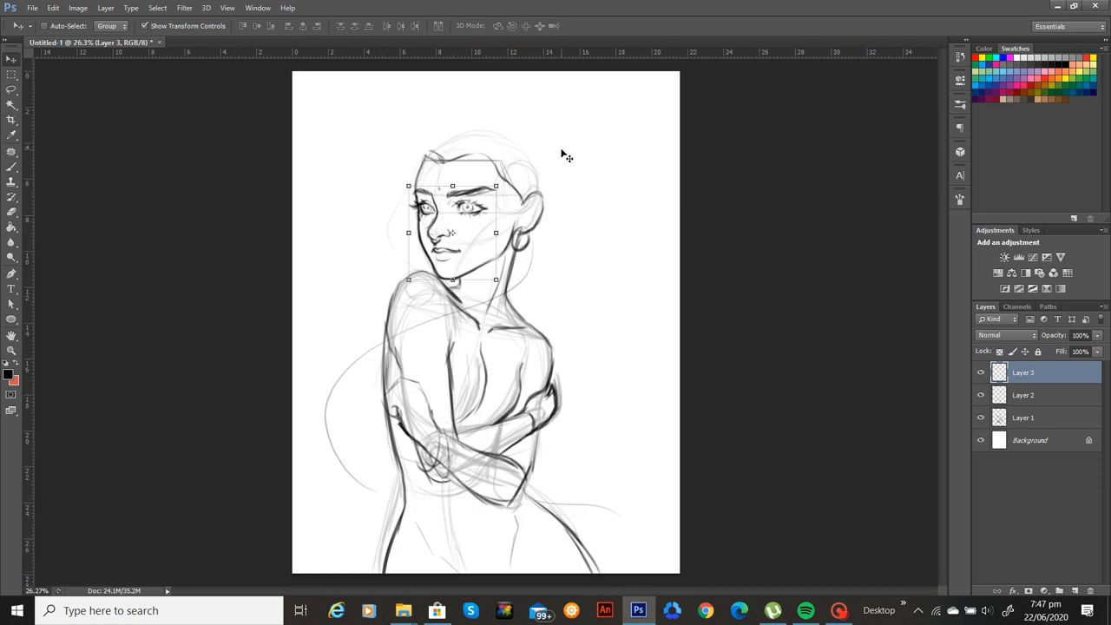
# Sketch the parted hair lock falling from the hairline along the far side of the face with a 45 px Brush
pyautogui.press('b')
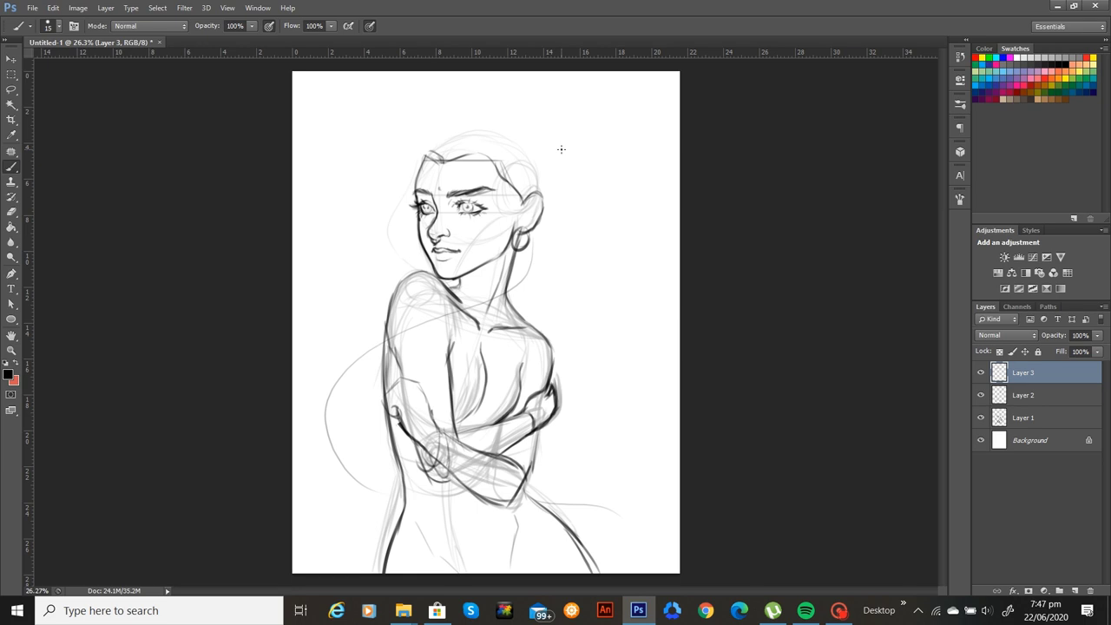
pyautogui.hotkey('ctrl', '+')
pyautogui.hotkey('ctrl', '+')
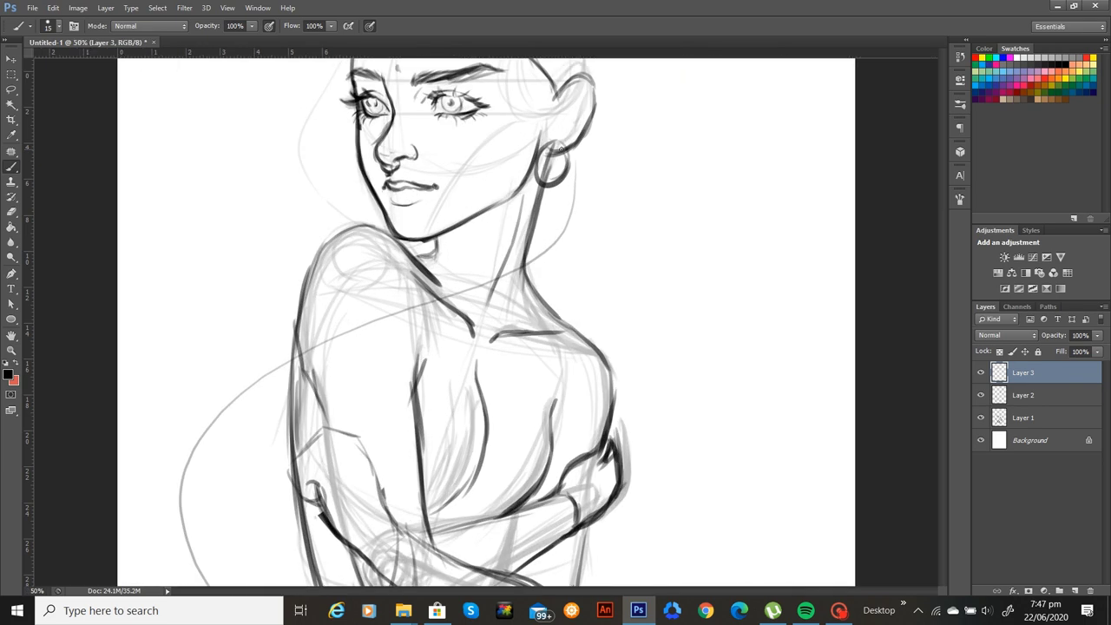
pyautogui.scroll(5, 560, 150)
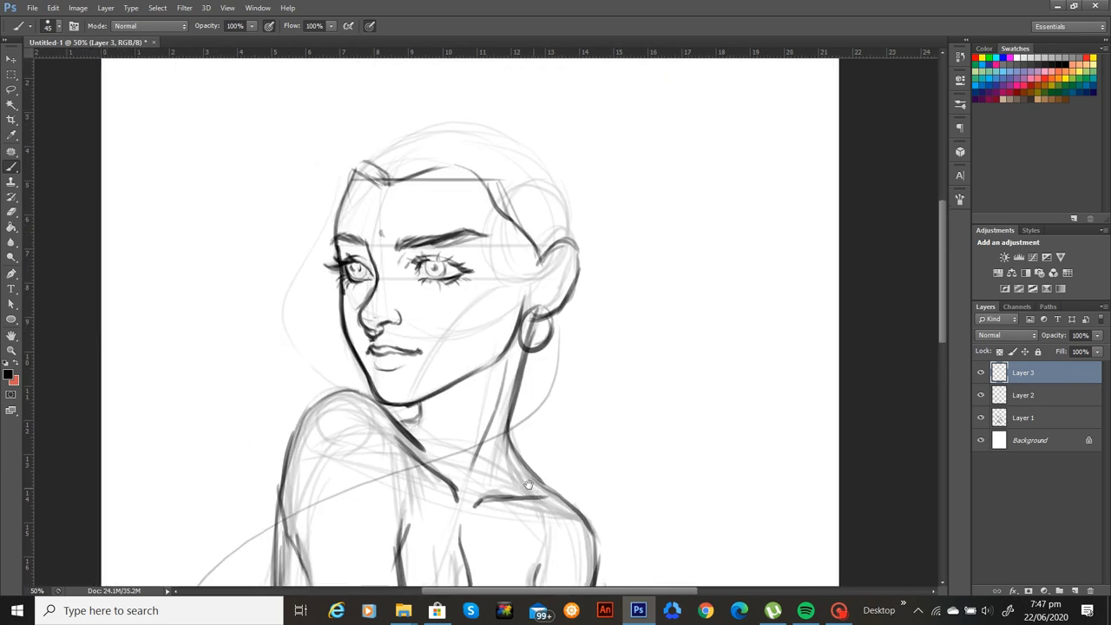
pyautogui.moveTo(358, 159); pyautogui.dragTo(327, 185)
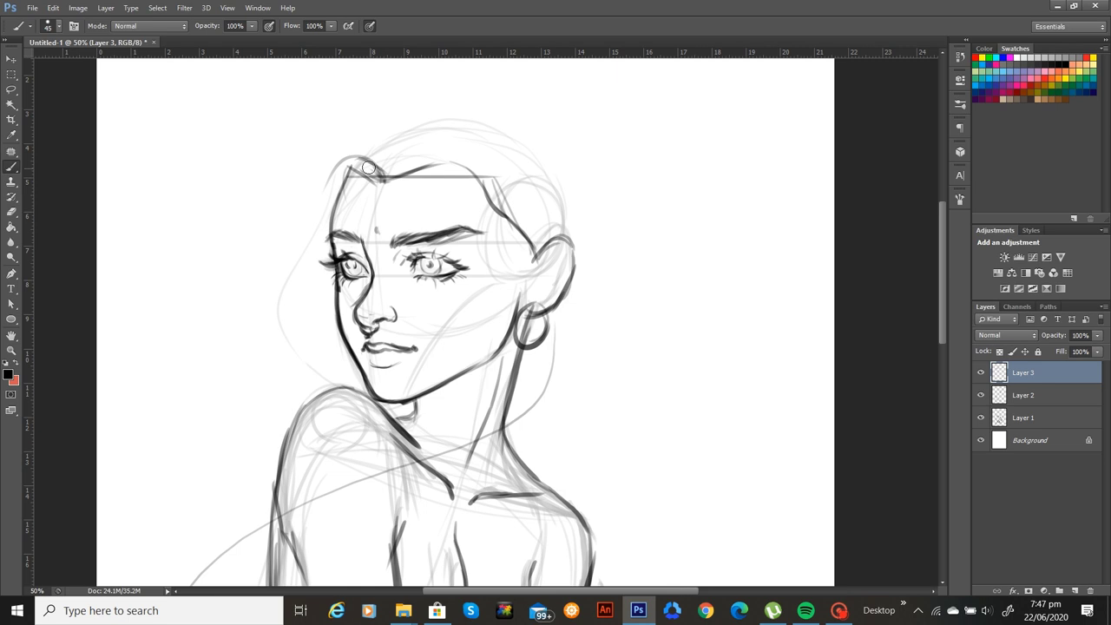
pyautogui.moveTo(381, 177)
pyautogui.mouseDown()
pyautogui.moveTo(336, 184)
pyautogui.moveTo(336, 171)
pyautogui.moveTo(312, 200)
pyautogui.moveTo(296, 346)
pyautogui.mouseUp()
pyautogui.moveTo(256, 304); pyautogui.dragTo(275, 345)
pyautogui.moveTo(316, 252)
pyautogui.mouseDown()
pyautogui.moveTo(338, 356)
pyautogui.moveTo(286, 337)
pyautogui.moveTo(357, 375)
pyautogui.mouseUp()
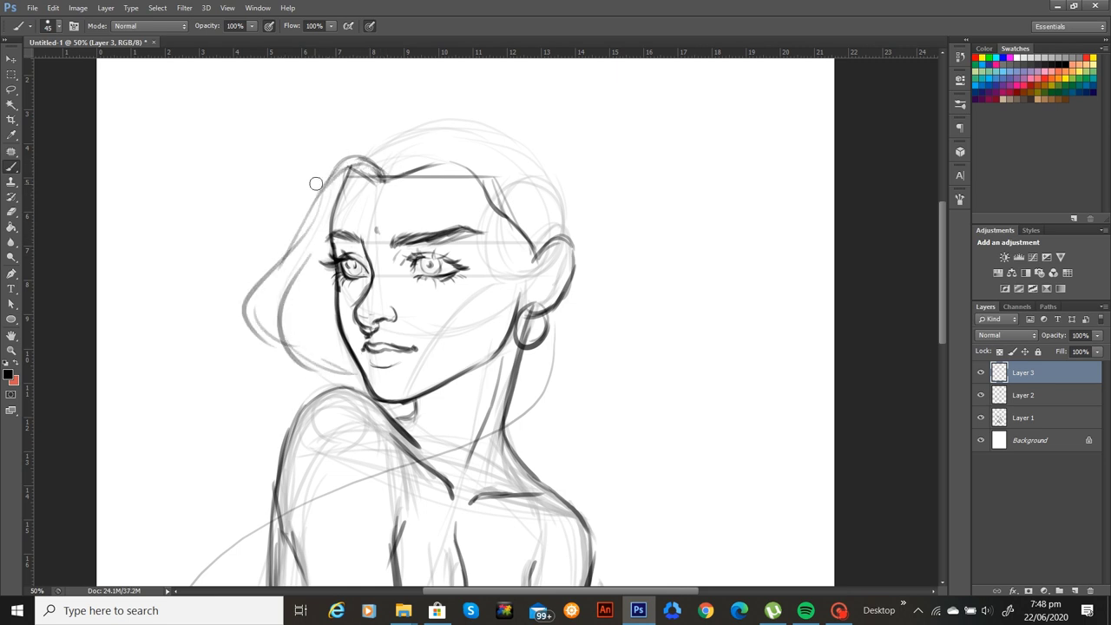
# Sketch strands sweeping over the top of the head from the parting, plus the back contour of the hair
pyautogui.moveTo(313, 196)
pyautogui.mouseDown()
pyautogui.moveTo(362, 157)
pyautogui.moveTo(476, 138)
pyautogui.mouseUp()
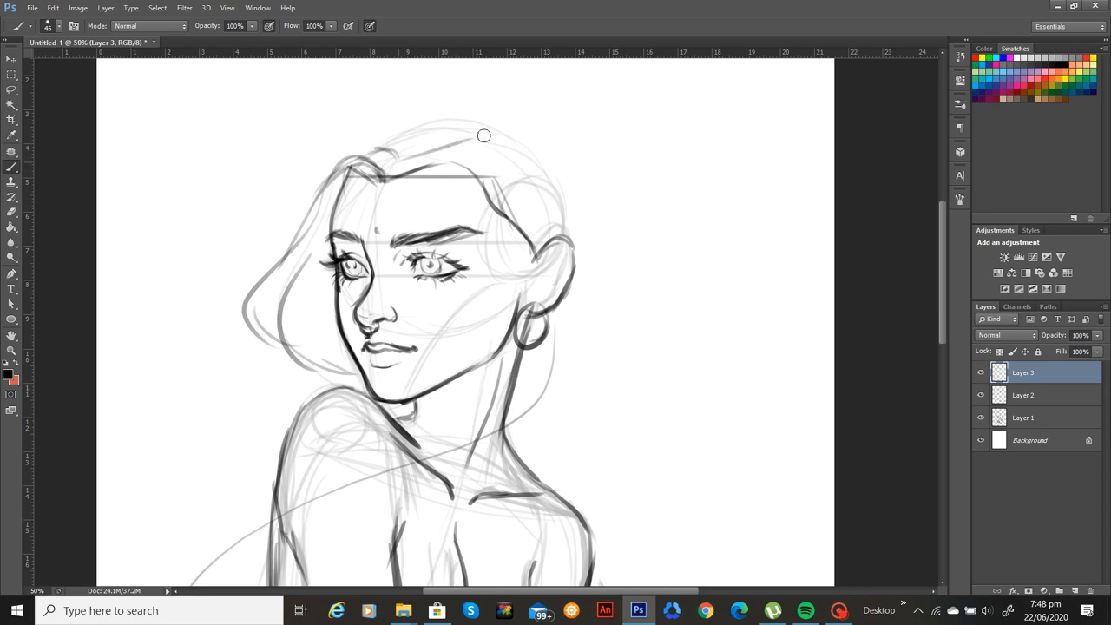
pyautogui.moveTo(393, 161)
pyautogui.mouseDown()
pyautogui.moveTo(496, 132)
pyautogui.moveTo(424, 146)
pyautogui.moveTo(477, 129)
pyautogui.moveTo(454, 125)
pyautogui.moveTo(422, 138)
pyautogui.mouseUp()
pyautogui.moveTo(422, 145); pyautogui.dragTo(368, 146)
pyautogui.moveTo(460, 120)
pyautogui.mouseDown()
pyautogui.moveTo(370, 144)
pyautogui.moveTo(499, 129)
pyautogui.moveTo(563, 172)
pyautogui.mouseUp()
pyautogui.moveTo(520, 127); pyautogui.dragTo(587, 204)
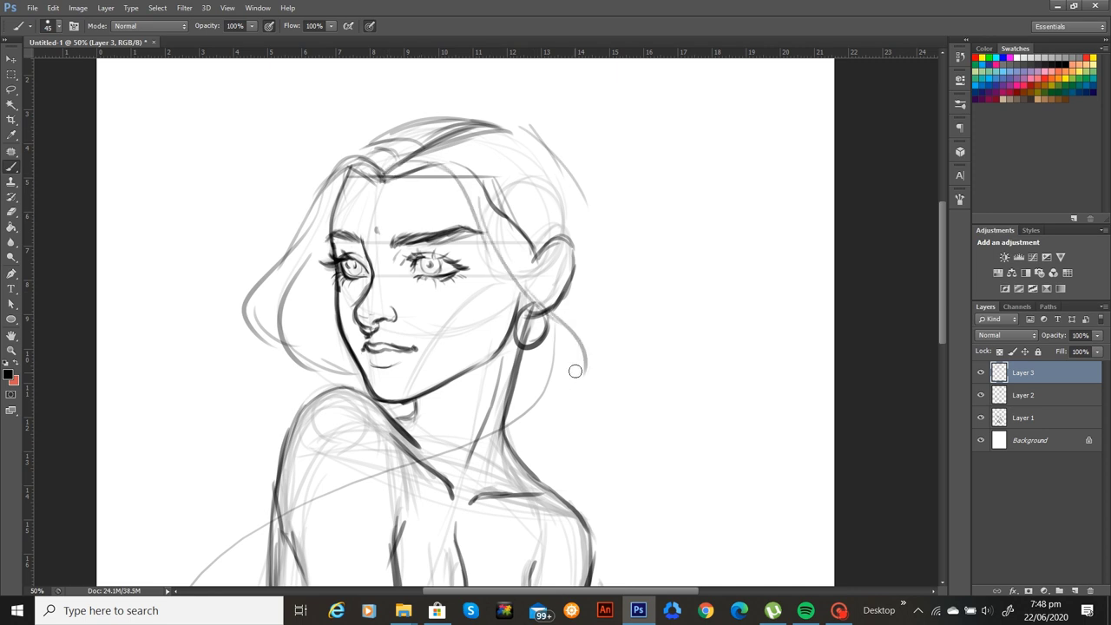
# Merge Layer 3 with Layer 2 and lasso the whole head including its hair
pyautogui.scroll(-5, 538, 197)
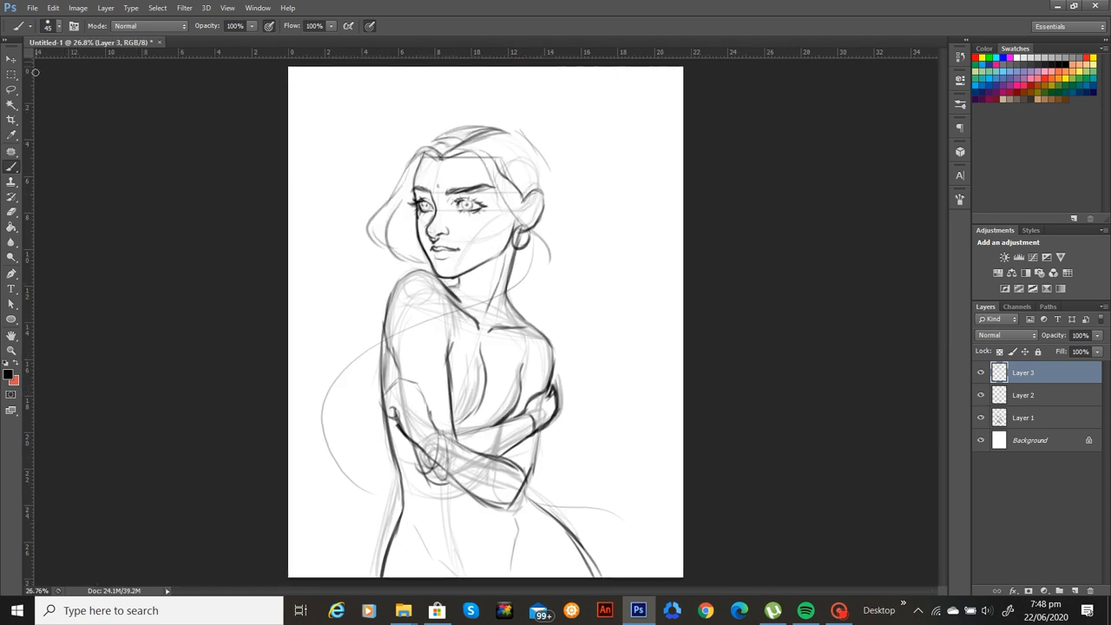
pyautogui.click(12, 89)
pyautogui.keyDown('shift'); pyautogui.click(1025, 397); pyautogui.keyUp('shift')
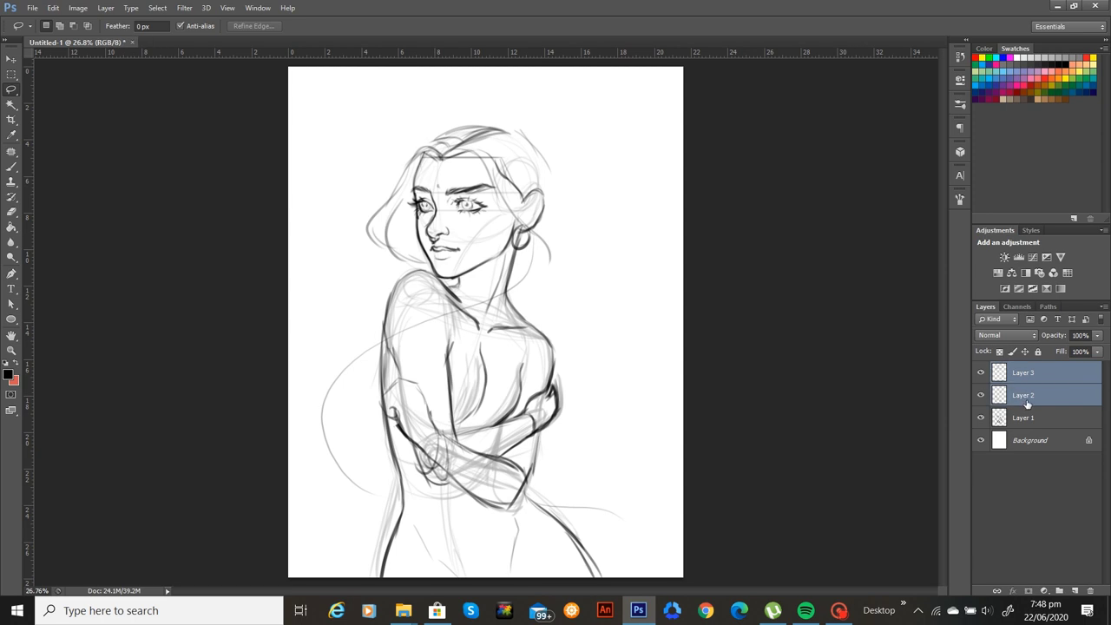
pyautogui.rightClick(1026, 401)
pyautogui.click(856, 399)
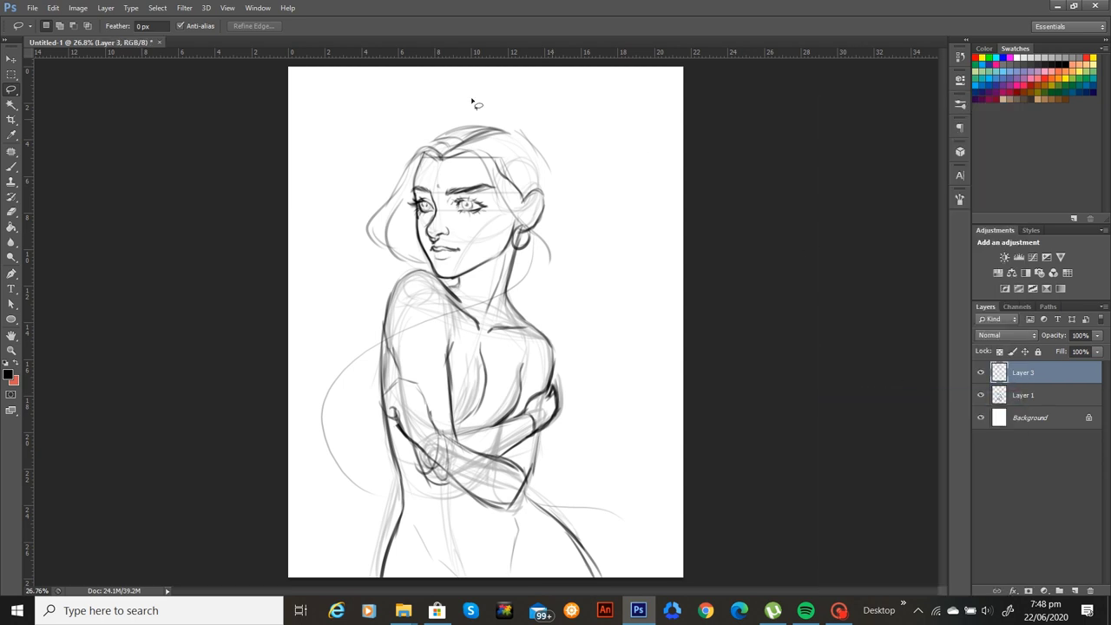
pyautogui.moveTo(502, 87)
pyautogui.mouseDown()
pyautogui.moveTo(364, 262)
pyautogui.moveTo(490, 276)
pyautogui.moveTo(599, 183)
pyautogui.moveTo(530, 113)
pyautogui.mouseUp()
pyautogui.hotkey('ctrl', 't')
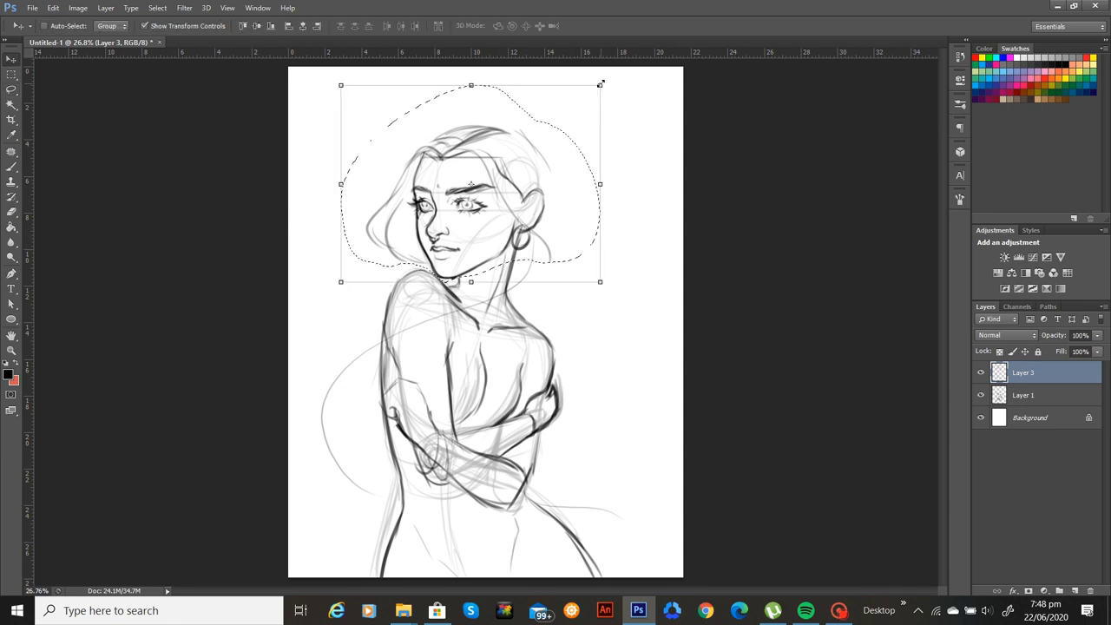
pyautogui.moveTo(601, 86); pyautogui.dragTo(590, 93)
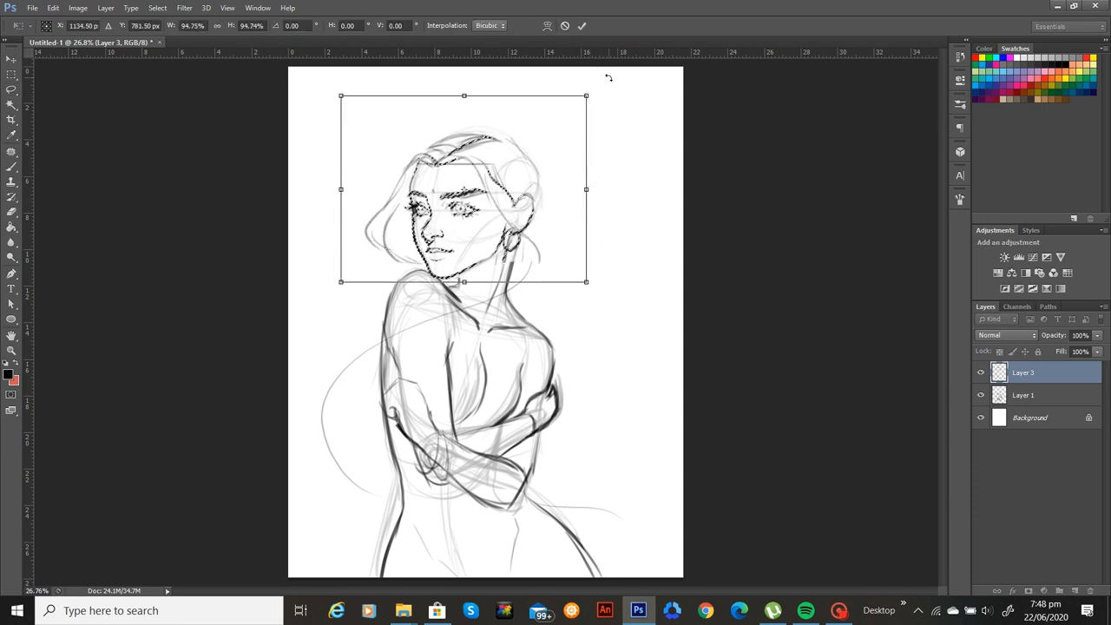
pyautogui.hotkey('shift', 'Right')
pyautogui.hotkey('shift', 'Right')
pyautogui.hotkey('shift', 'Right')
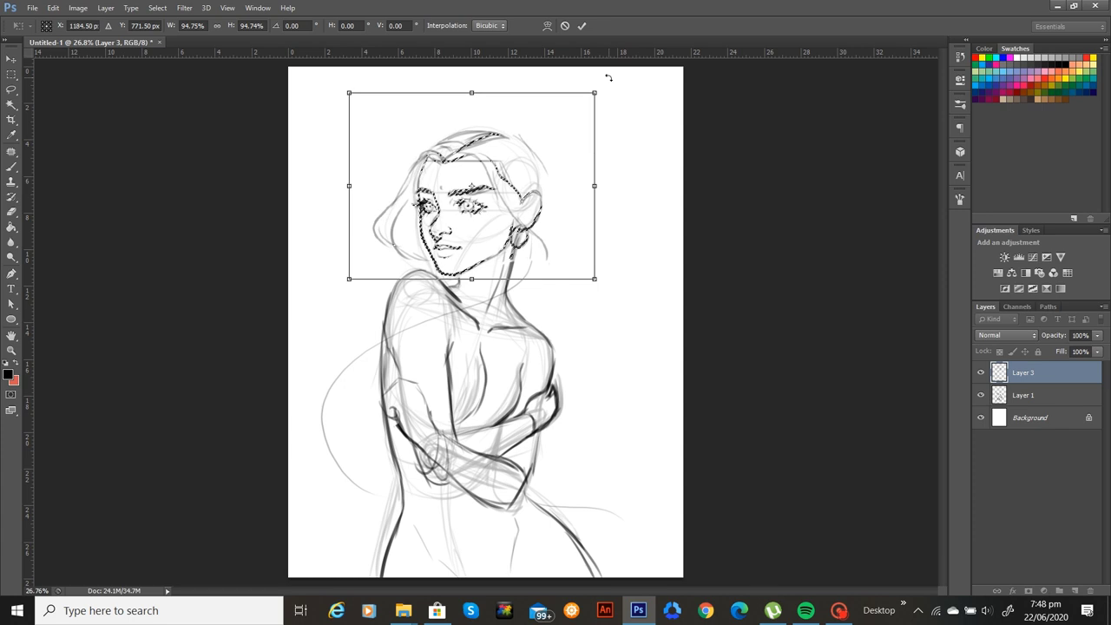
pyautogui.click(582, 25)
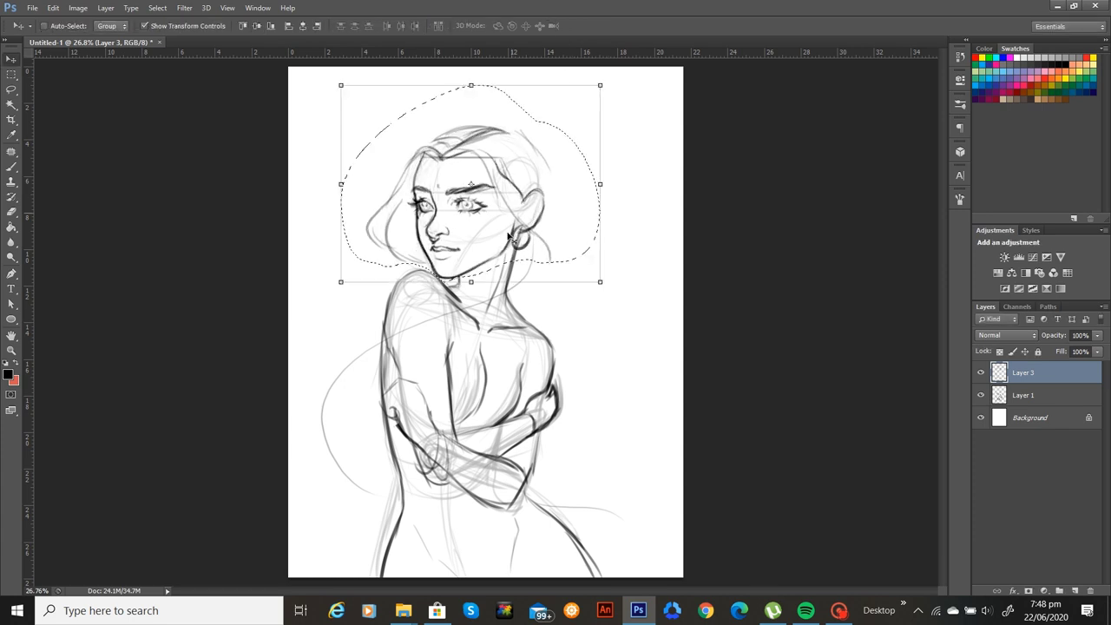
# Merge Layer 3 with Layer 1 so the whole figure sits on one layer above the Background
pyautogui.keyDown('shift'); pyautogui.click(1038, 395); pyautogui.keyUp('shift')
pyautogui.rightClick(1037, 396)
pyautogui.click(876, 402)
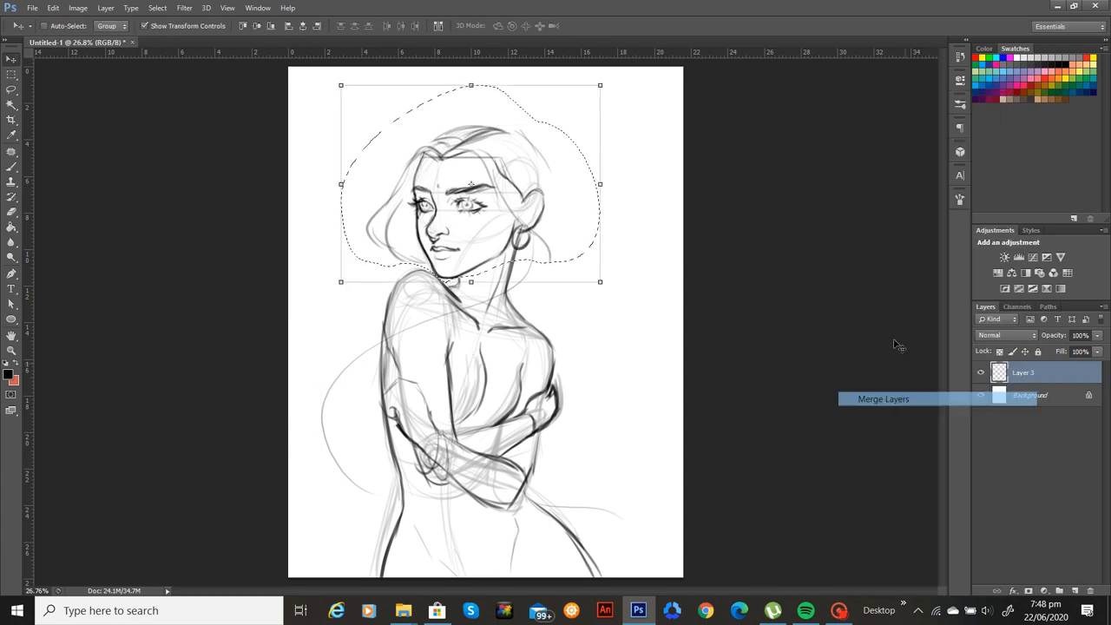
pyautogui.moveTo(600, 85); pyautogui.dragTo(585, 96)
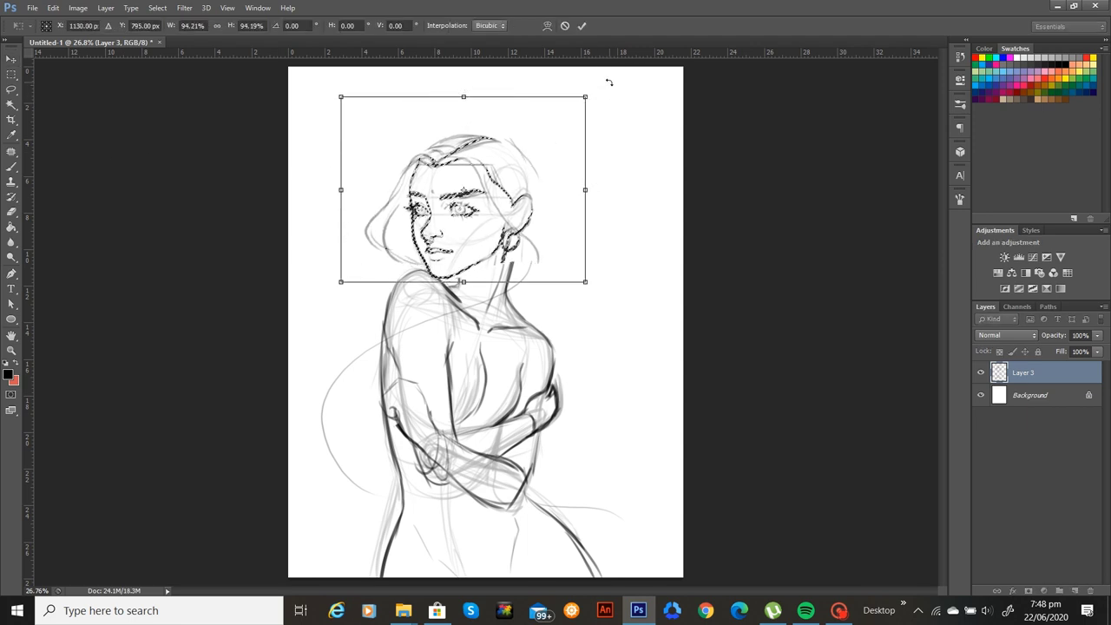
pyautogui.hotkey('shift', 'Up')
pyautogui.hotkey('shift', 'Right')
pyautogui.hotkey('shift', 'Right')
pyautogui.hotkey('shift', 'Right')
pyautogui.hotkey('shift', 'Right')
pyautogui.hotkey('shift', 'Up')
pyautogui.hotkey('shift', 'Up')
pyautogui.hotkey('shift', 'Right')
pyautogui.hotkey('shift', 'Right')
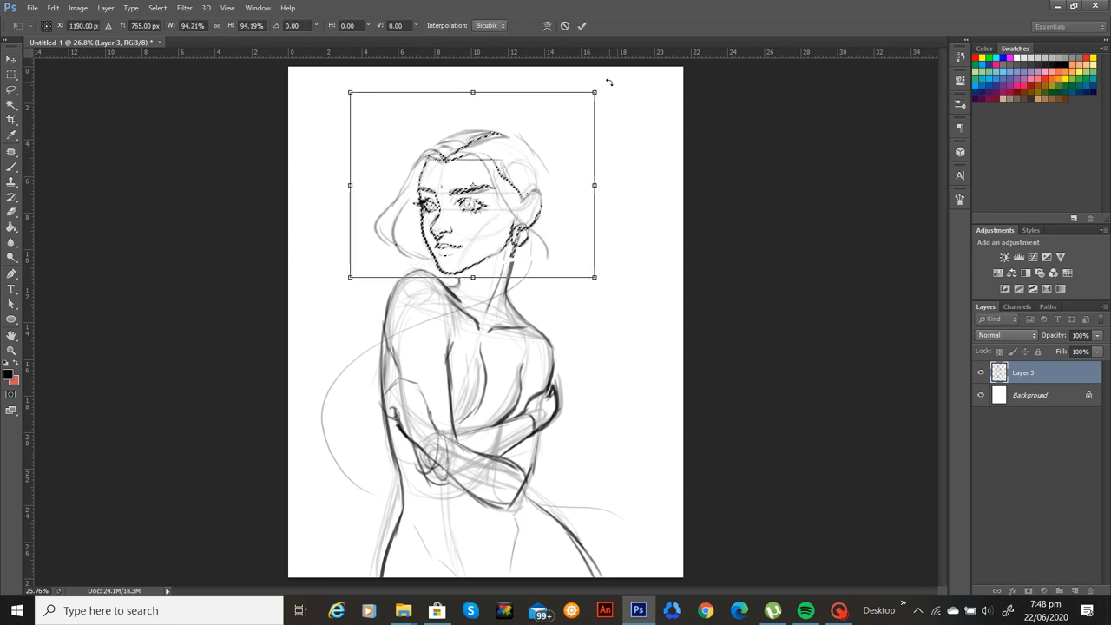
pyautogui.moveTo(598, 84); pyautogui.dragTo(599, 81)
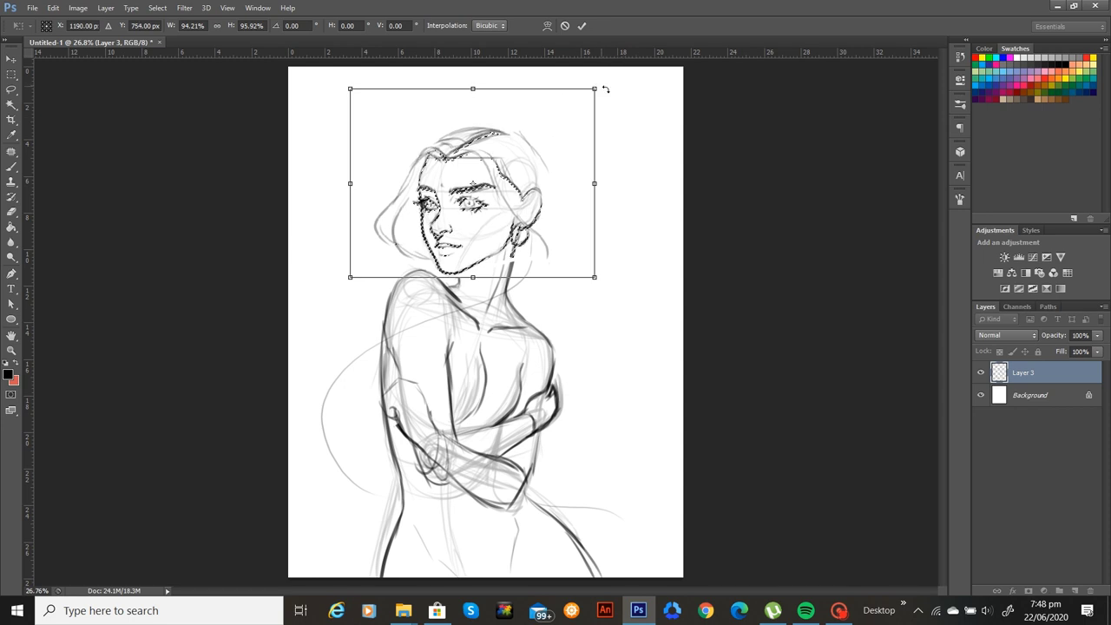
pyautogui.click(566, 27)
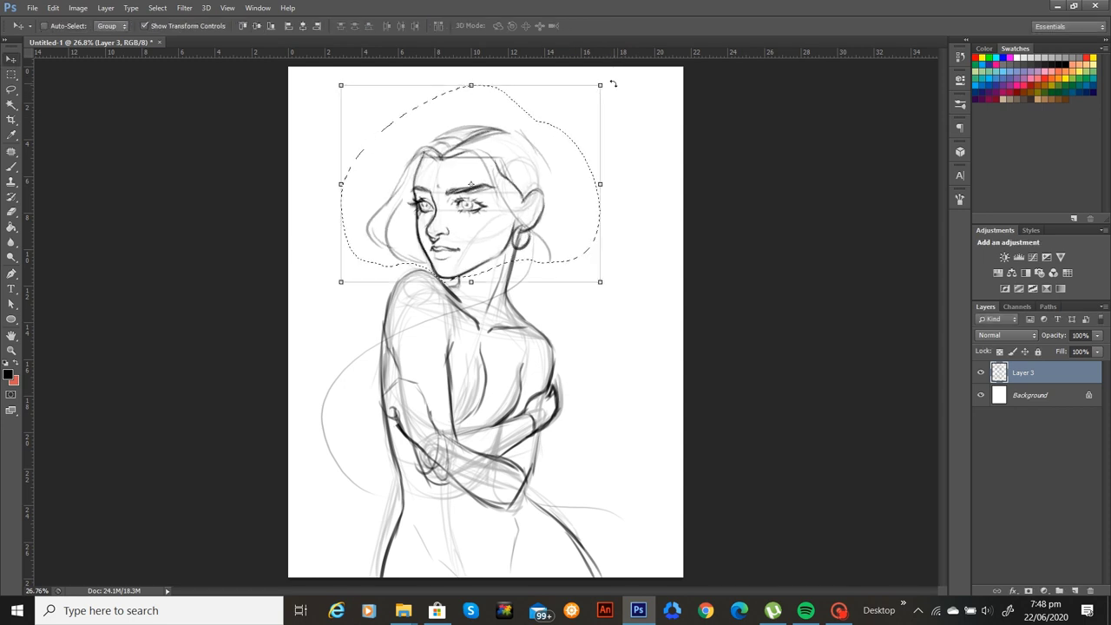
# Scale the lassoed head down slightly, tilt it a little counterclockwise, nudge it right over the neck, and clear the selection
pyautogui.moveTo(602, 84); pyautogui.dragTo(597, 51)
pyautogui.press('Escape')
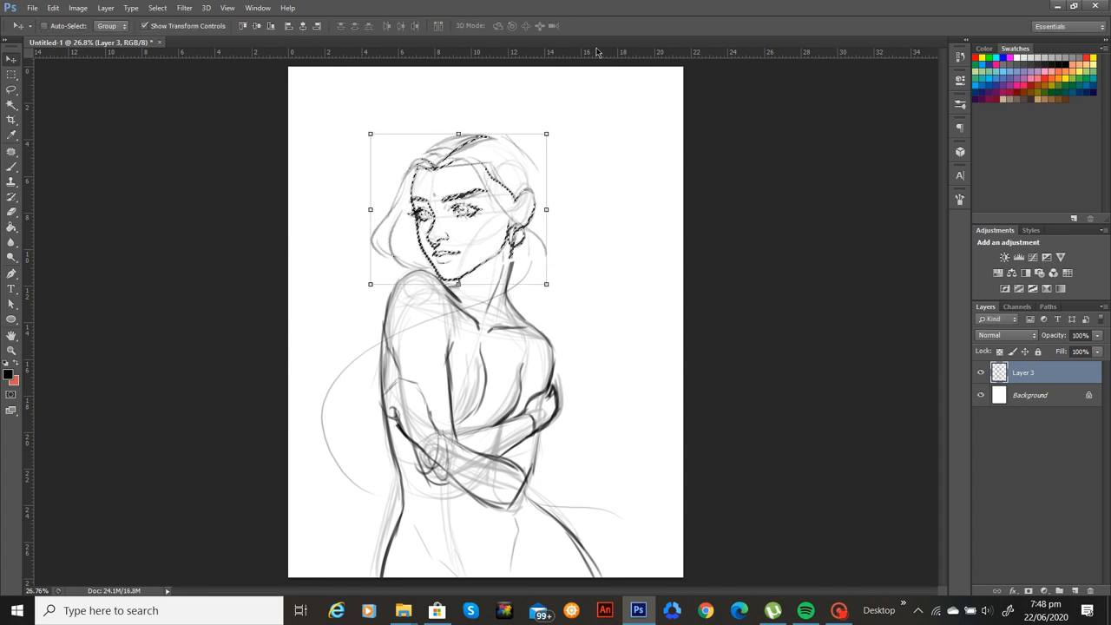
pyautogui.press('Right')
pyautogui.press('Right')
pyautogui.press('Right')
pyautogui.press('Right')
pyautogui.press('Right')
pyautogui.press('Right')
pyautogui.press('Right')
pyautogui.press('Right')
pyautogui.press('Right')
pyautogui.press('Right')
pyautogui.press('Right')
pyautogui.press('Right')
pyautogui.press('Right')
pyautogui.press('Right')
pyautogui.press('Right')
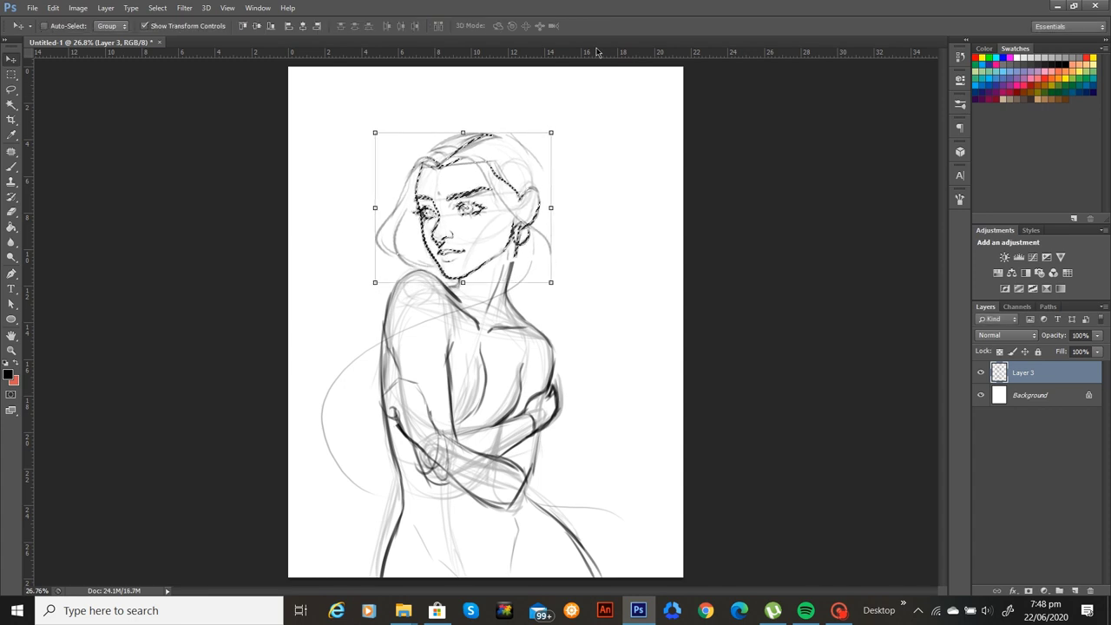
pyautogui.hotkey('ctrl', 'd')
# Sketch the hair sweeping behind the near ear down to the shoulder with a 45 px Brush, and add the far earring
pyautogui.press('b')
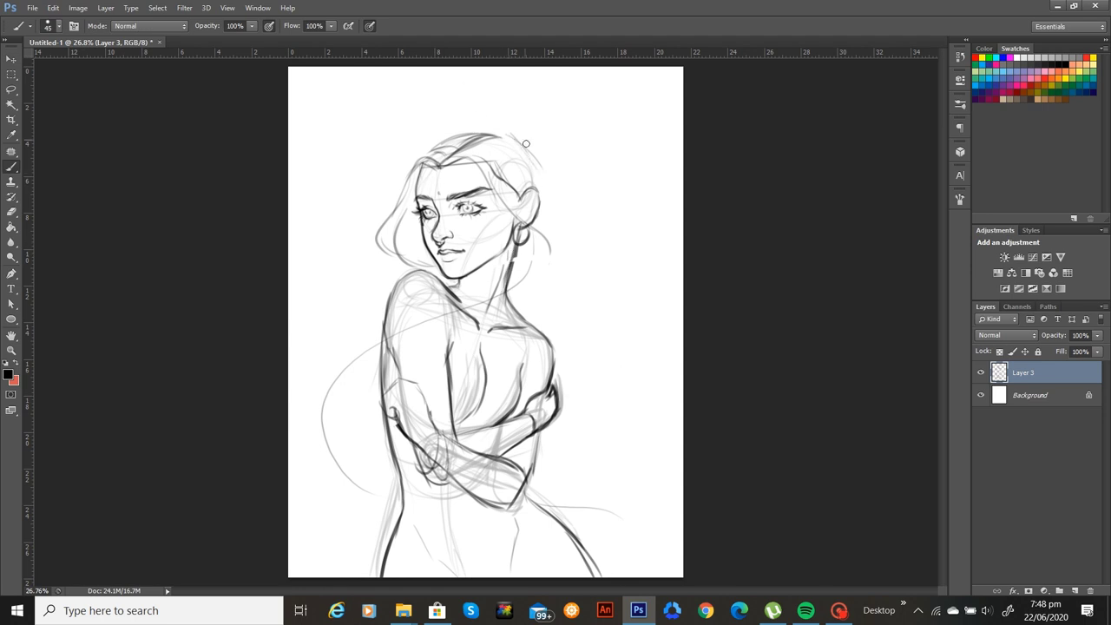
pyautogui.moveTo(527, 144); pyautogui.dragTo(569, 228)
pyautogui.moveTo(540, 177); pyautogui.dragTo(558, 278)
pyautogui.moveTo(544, 180); pyautogui.dragTo(565, 267)
pyautogui.moveTo(531, 221); pyautogui.dragTo(560, 256)
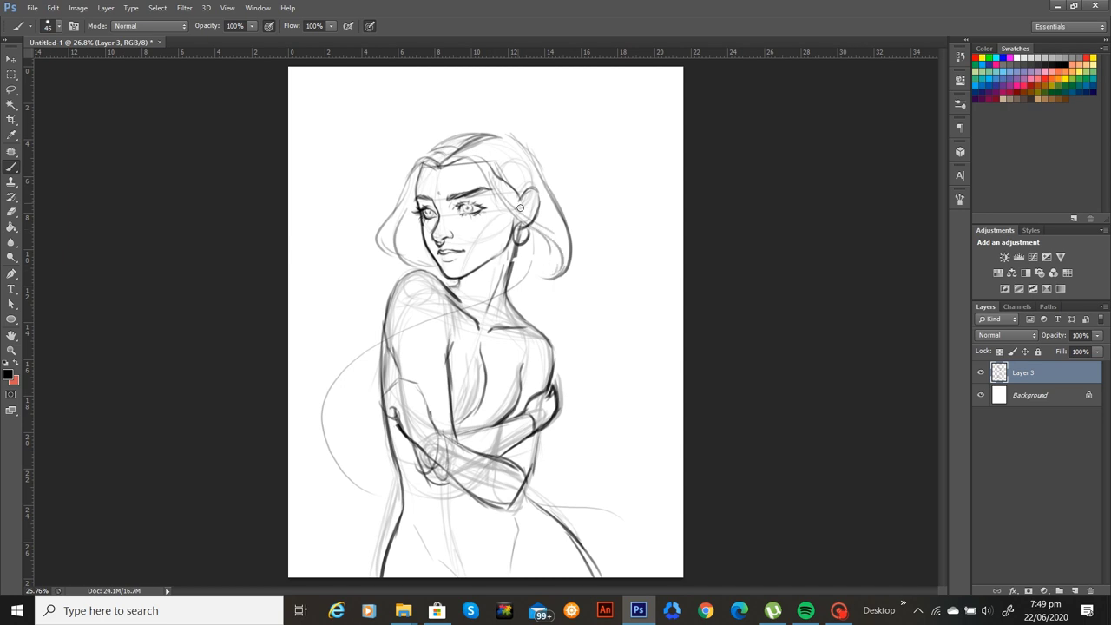
pyautogui.moveTo(520, 208); pyautogui.dragTo(564, 252)
pyautogui.moveTo(494, 167)
pyautogui.mouseDown()
pyautogui.moveTo(529, 189)
pyautogui.moveTo(563, 240)
pyautogui.mouseUp()
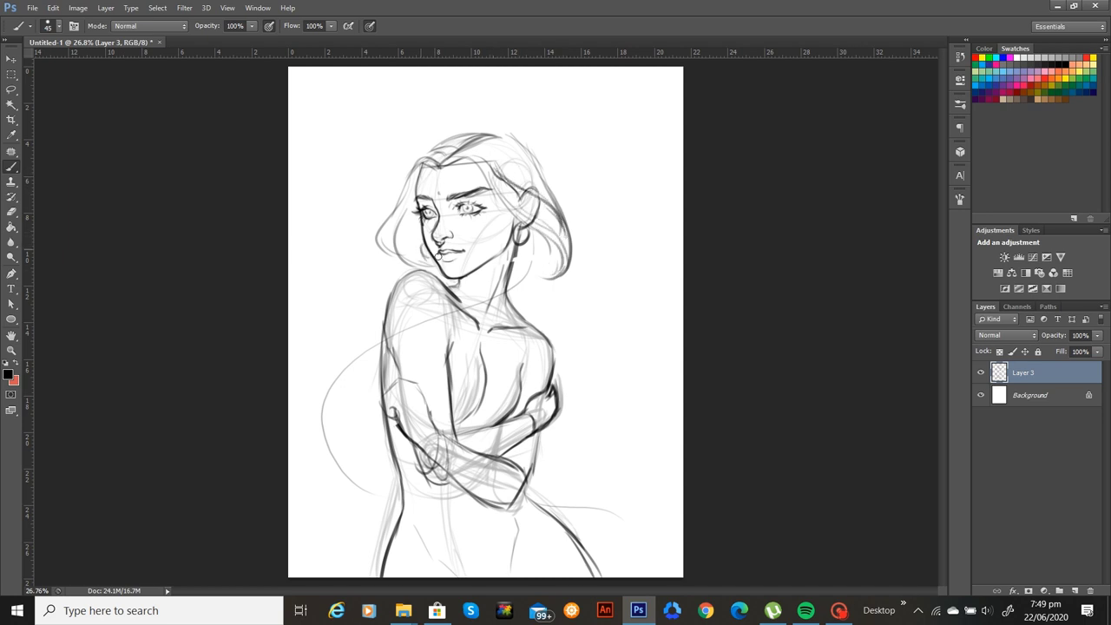
pyautogui.moveTo(426, 237); pyautogui.dragTo(437, 260)
pyautogui.moveTo(562, 270)
pyautogui.mouseDown()
pyautogui.moveTo(519, 283)
pyautogui.moveTo(509, 275)
pyautogui.moveTo(537, 285)
pyautogui.moveTo(547, 323)
pyautogui.mouseUp()
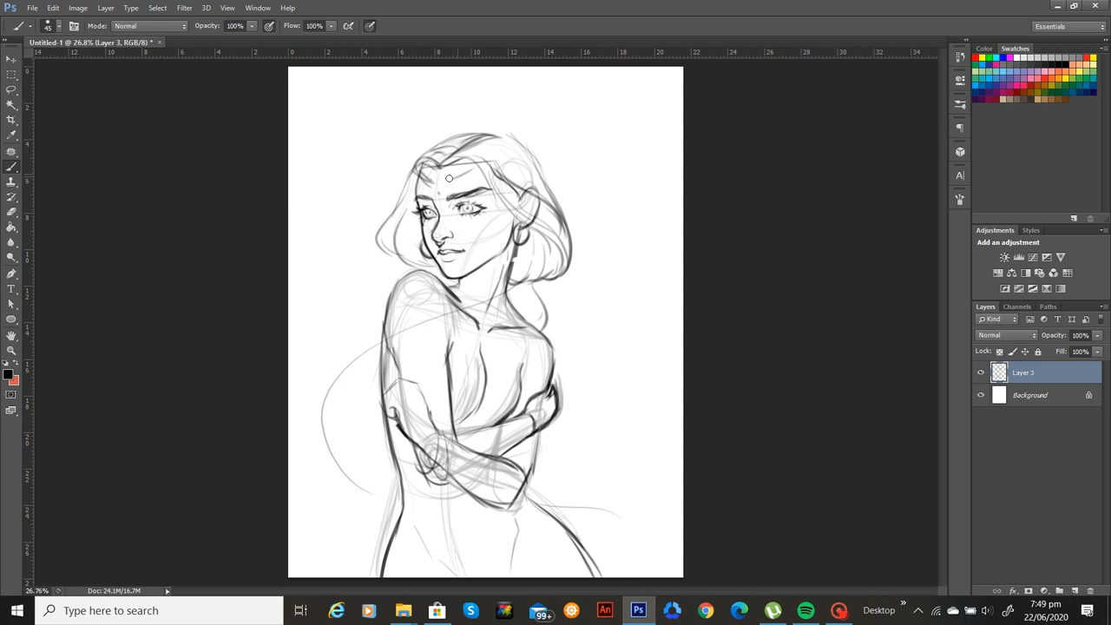
# Draw a headband with a small oval jewel on the forehead, its bands curving back around both sides of the hair
pyautogui.moveTo(481, 156); pyautogui.dragTo(441, 179)
pyautogui.hotkey('ctrl', '+')
pyautogui.hotkey('ctrl', '+')
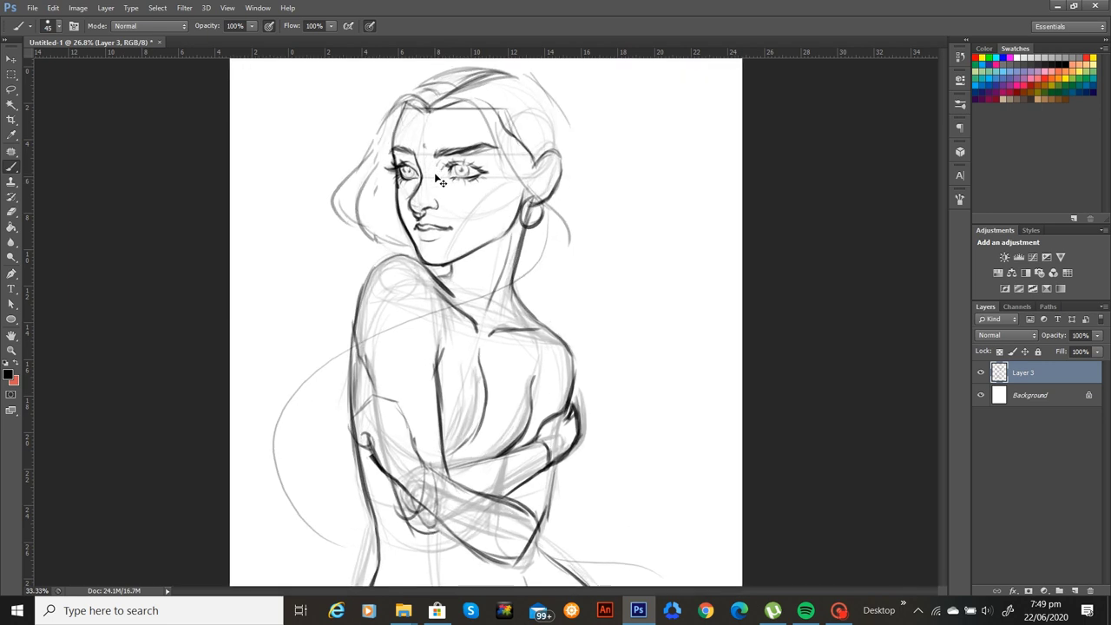
pyautogui.moveTo(497, 302); pyautogui.dragTo(478, 438)
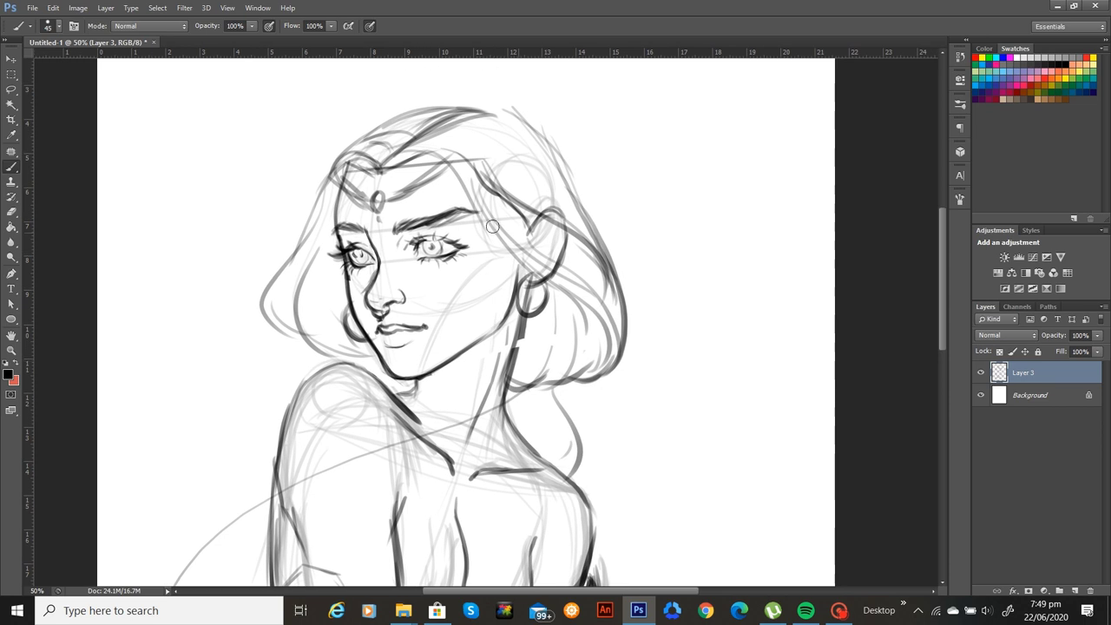
pyautogui.moveTo(399, 192); pyautogui.dragTo(521, 153)
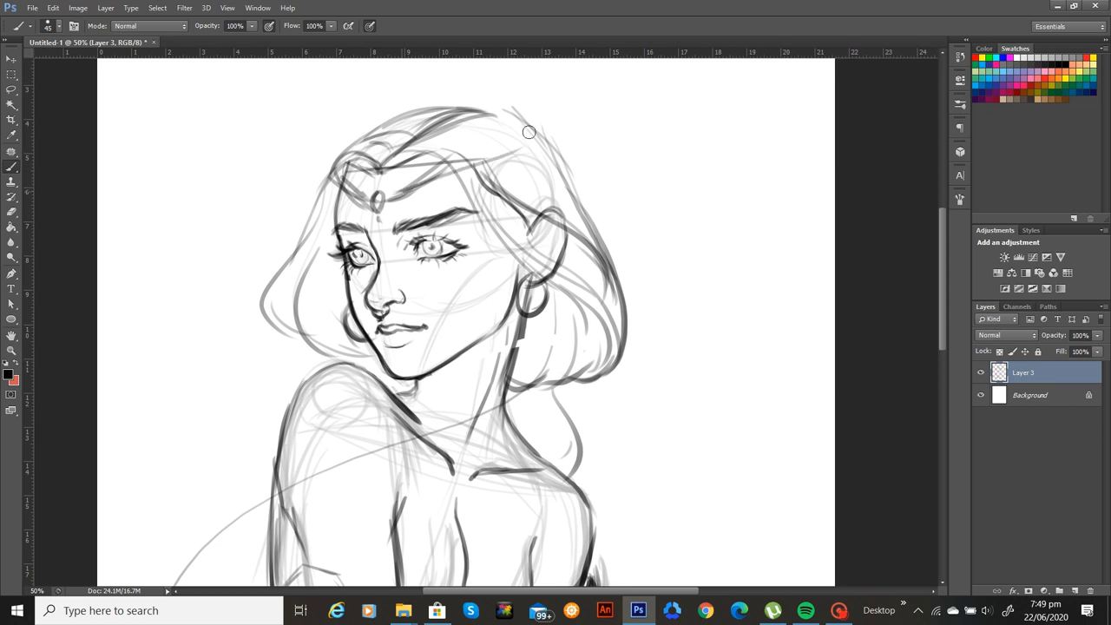
pyautogui.moveTo(430, 174)
pyautogui.mouseDown()
pyautogui.moveTo(534, 141)
pyautogui.moveTo(447, 177)
pyautogui.moveTo(538, 179)
pyautogui.mouseUp()
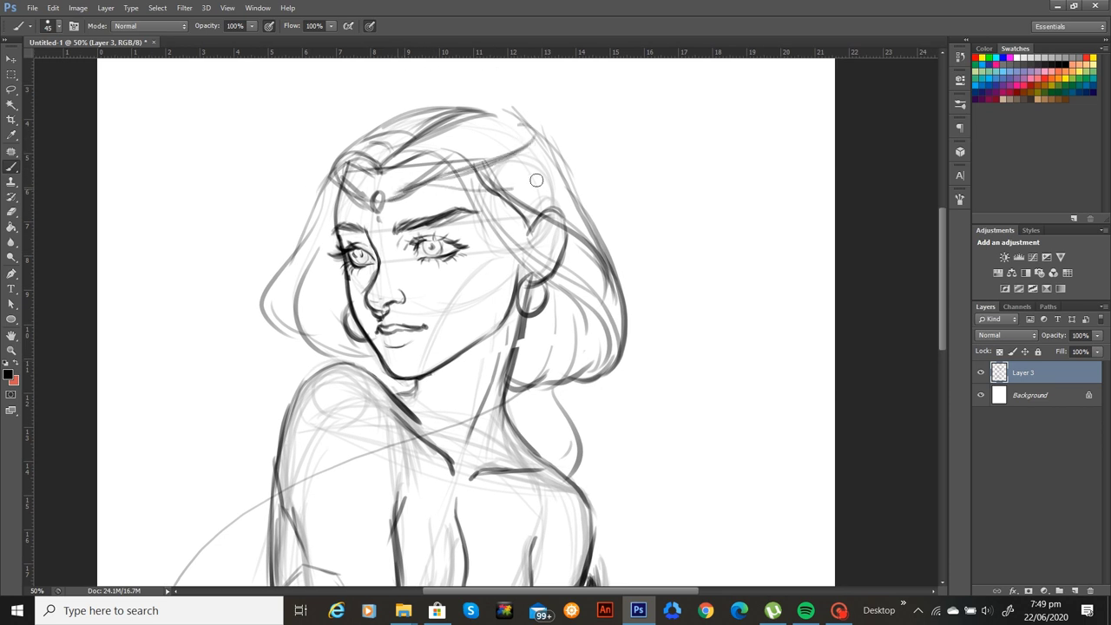
pyautogui.moveTo(549, 136); pyautogui.dragTo(460, 186)
pyautogui.moveTo(352, 194)
pyautogui.mouseDown()
pyautogui.moveTo(333, 173)
pyautogui.moveTo(336, 201)
pyautogui.mouseUp()
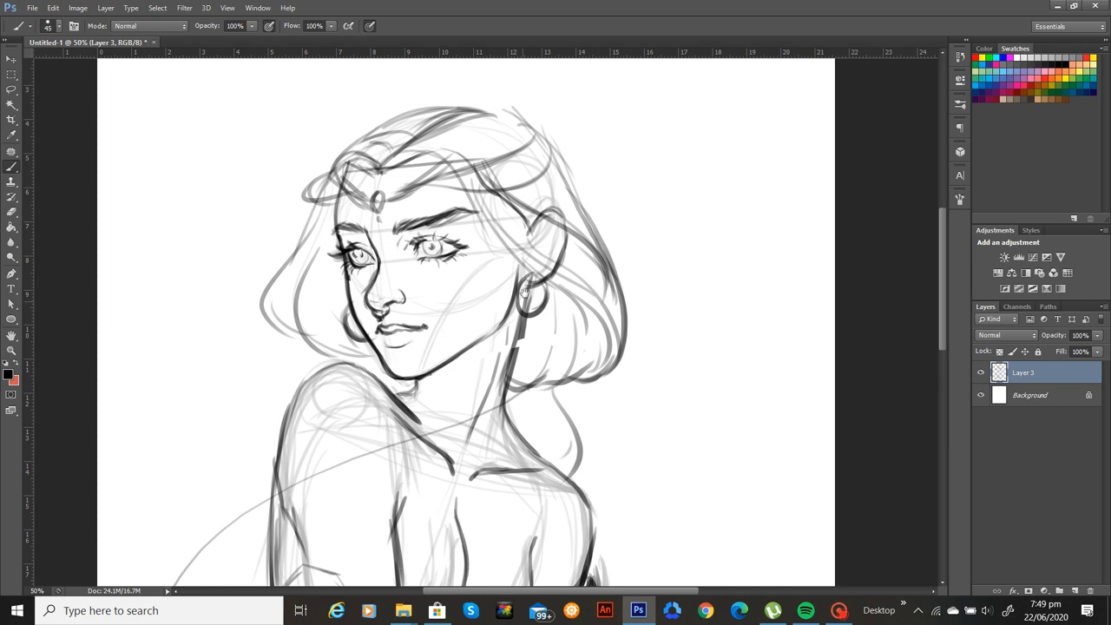
# Reduce the Brush to 20 px and darken the pupils and irises of both eyes
pyautogui.moveTo(538, 348); pyautogui.dragTo(558, 270)
pyautogui.moveTo(526, 305)
pyautogui.mouseDown()
pyautogui.moveTo(574, 308)
pyautogui.moveTo(530, 314)
pyautogui.mouseUp()
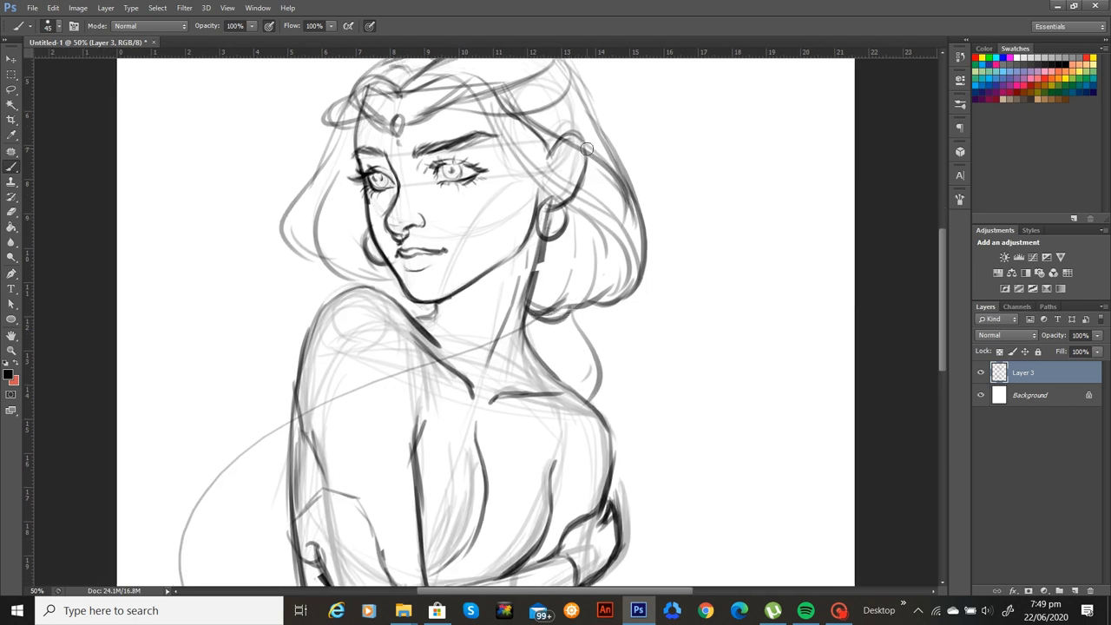
pyautogui.hotkey('ctrl', '+')
pyautogui.hotkey('ctrl', '+')
pyautogui.moveTo(489, 171); pyautogui.dragTo(496, 387)
pyautogui.press('[')
pyautogui.press('[')
pyautogui.press('[')
pyautogui.press('[')
pyautogui.press('[')
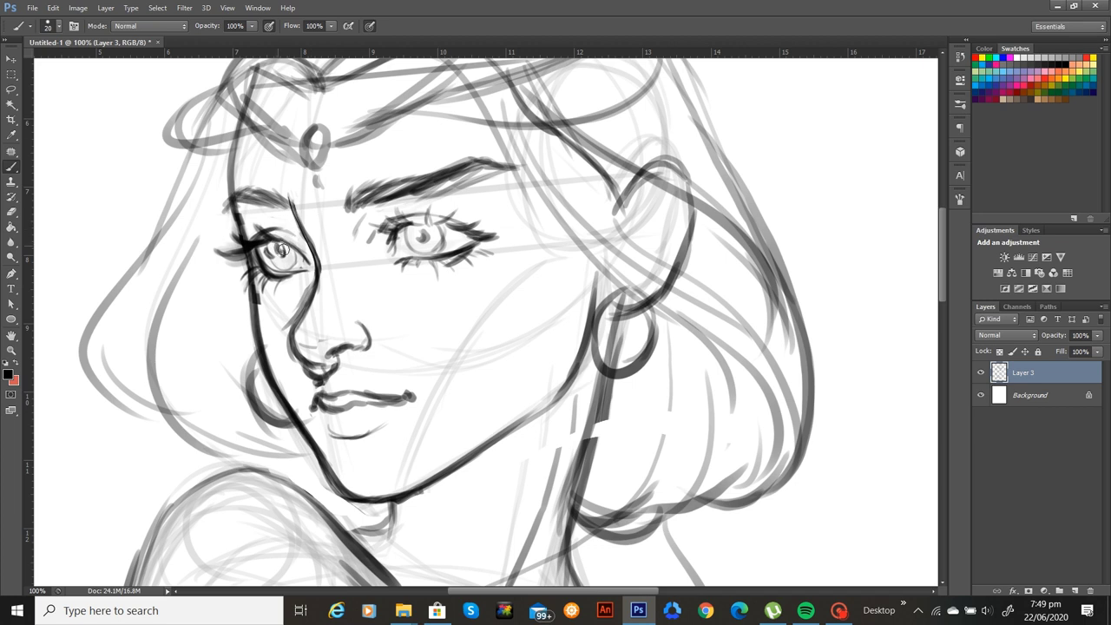
pyautogui.moveTo(279, 251); pyautogui.dragTo(282, 249)
pyautogui.moveTo(412, 237)
pyautogui.mouseDown()
pyautogui.moveTo(422, 237)
pyautogui.moveTo(406, 222)
pyautogui.moveTo(405, 252)
pyautogui.moveTo(443, 234)
pyautogui.moveTo(408, 247)
pyautogui.moveTo(421, 232)
pyautogui.mouseUp()
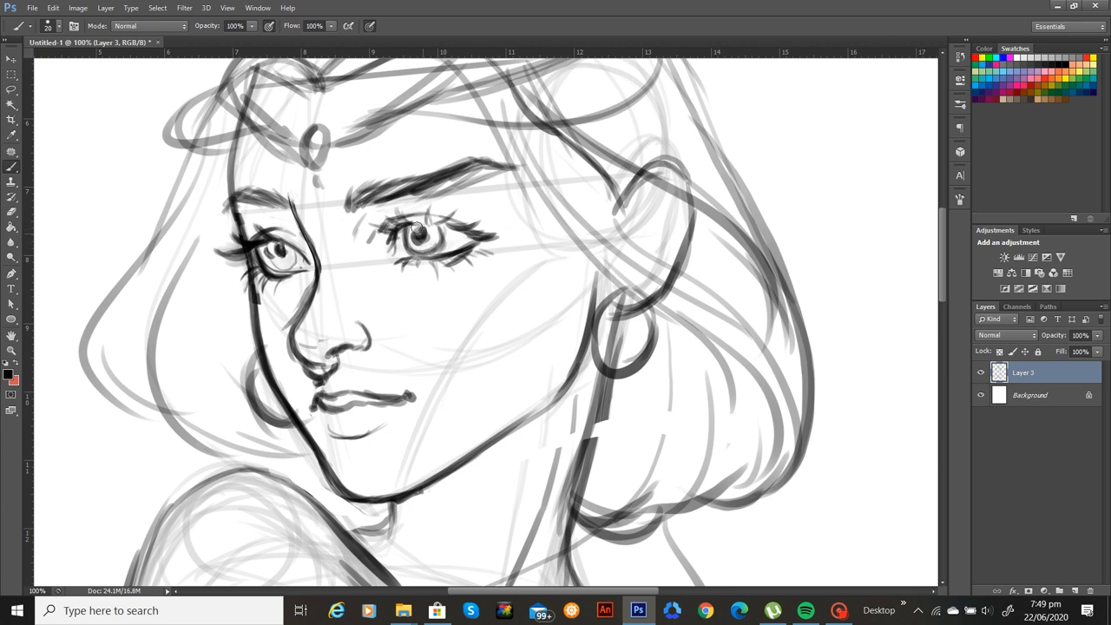
pyautogui.moveTo(278, 248)
pyautogui.mouseDown()
pyautogui.moveTo(292, 245)
pyautogui.moveTo(253, 244)
pyautogui.moveTo(292, 229)
pyautogui.mouseUp()
# Lasso the mouth, warp both of its corners slightly upward, clear the selection and return to the Brush
pyautogui.click(11, 90)
pyautogui.moveTo(362, 383)
pyautogui.mouseDown()
pyautogui.moveTo(317, 384)
pyautogui.moveTo(304, 401)
pyautogui.moveTo(320, 453)
pyautogui.moveTo(418, 436)
pyautogui.moveTo(408, 373)
pyautogui.mouseUp()
pyautogui.press('v')
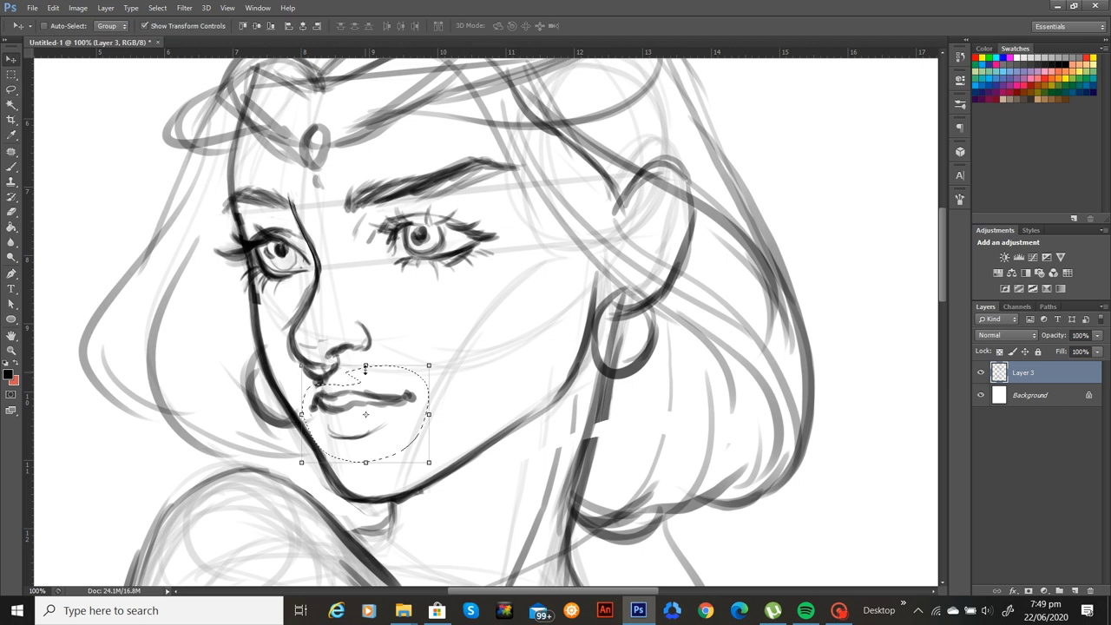
pyautogui.click(370, 380)
pyautogui.rightClick(372, 379)
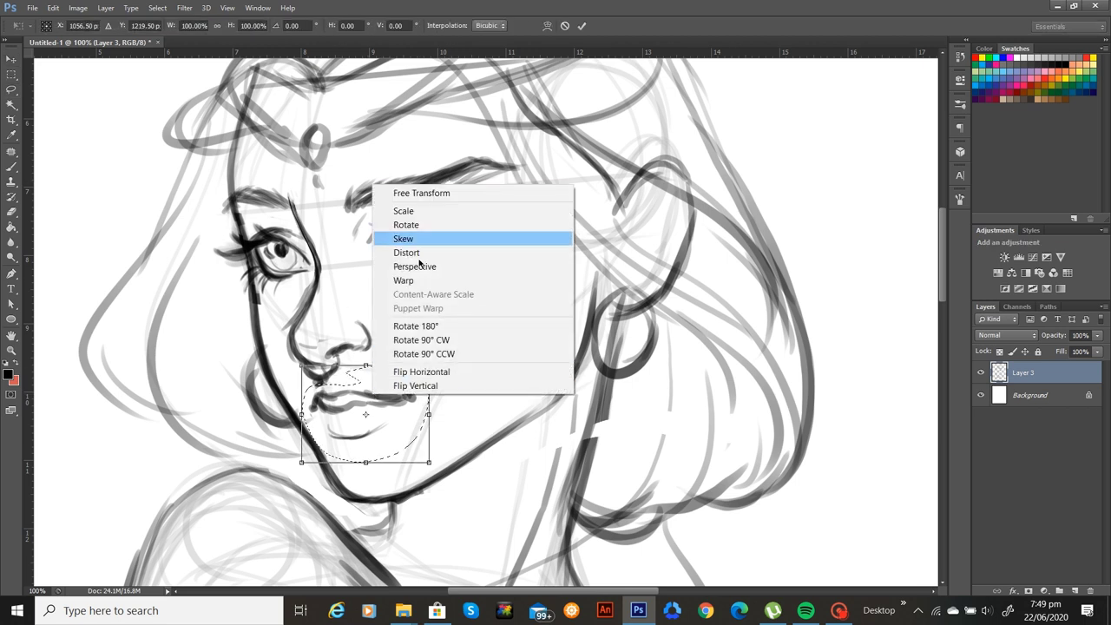
pyautogui.click(439, 281)
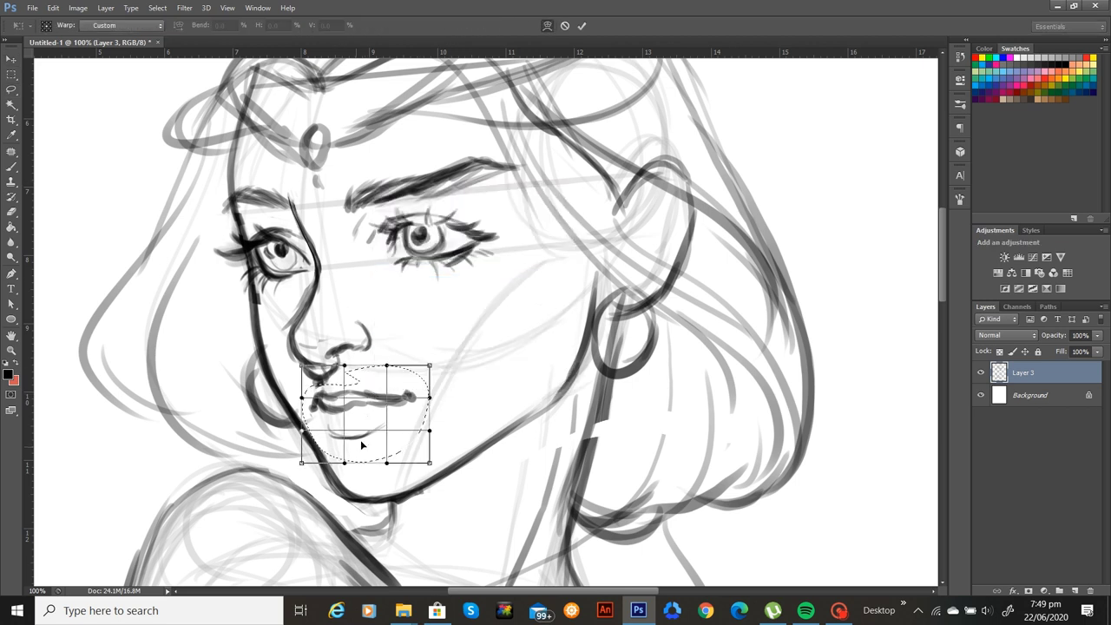
pyautogui.moveTo(431, 397); pyautogui.dragTo(439, 382)
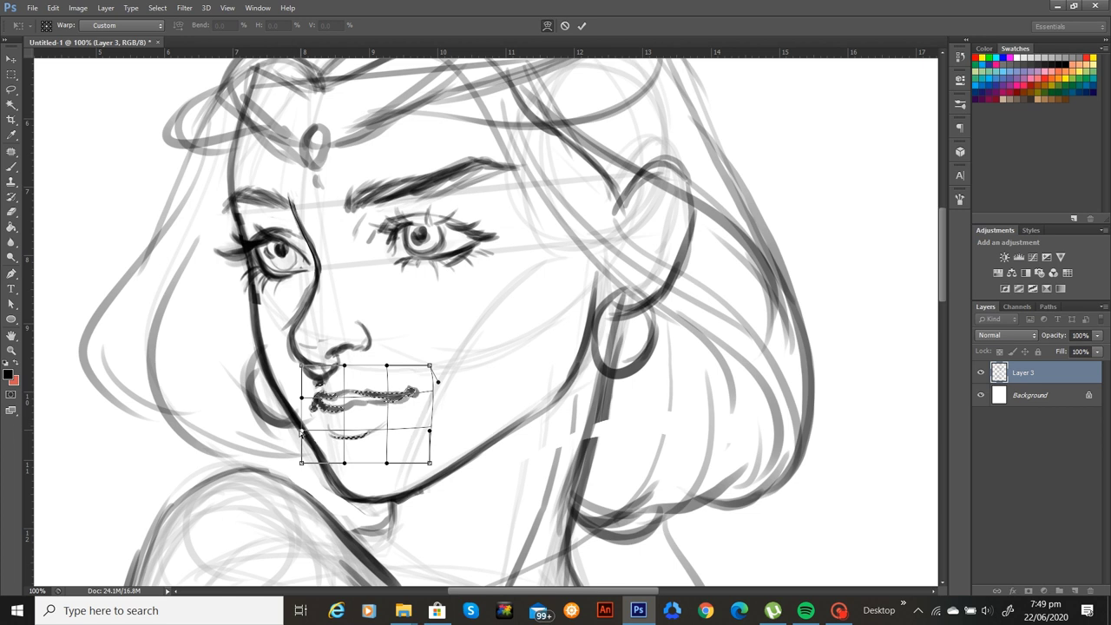
pyautogui.moveTo(302, 431); pyautogui.dragTo(296, 392)
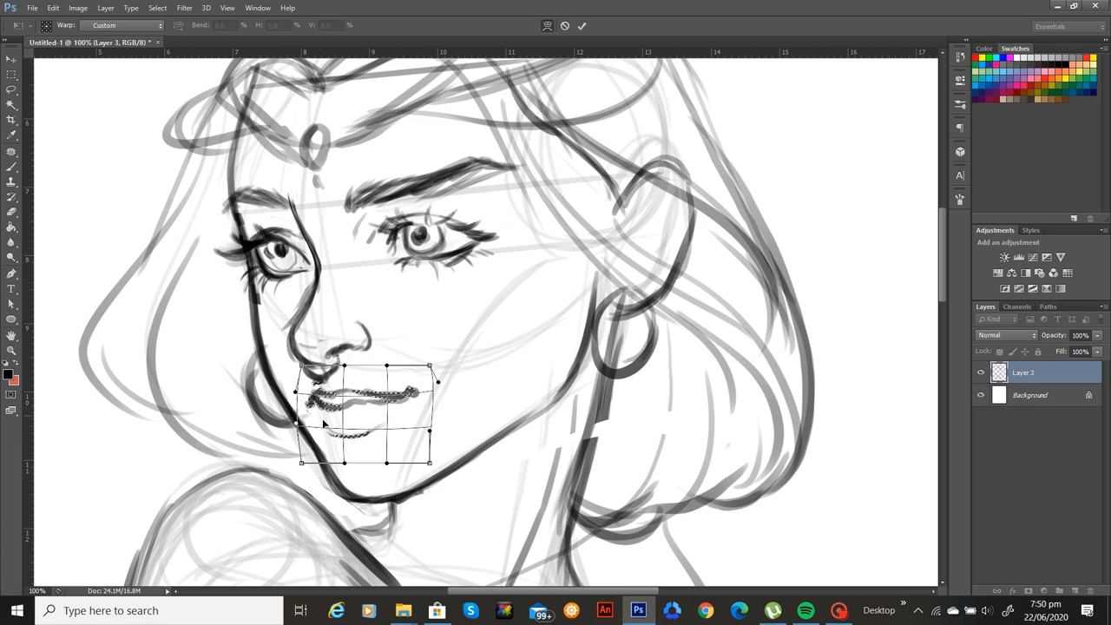
pyautogui.press('Return')
pyautogui.hotkey('ctrl', '0')
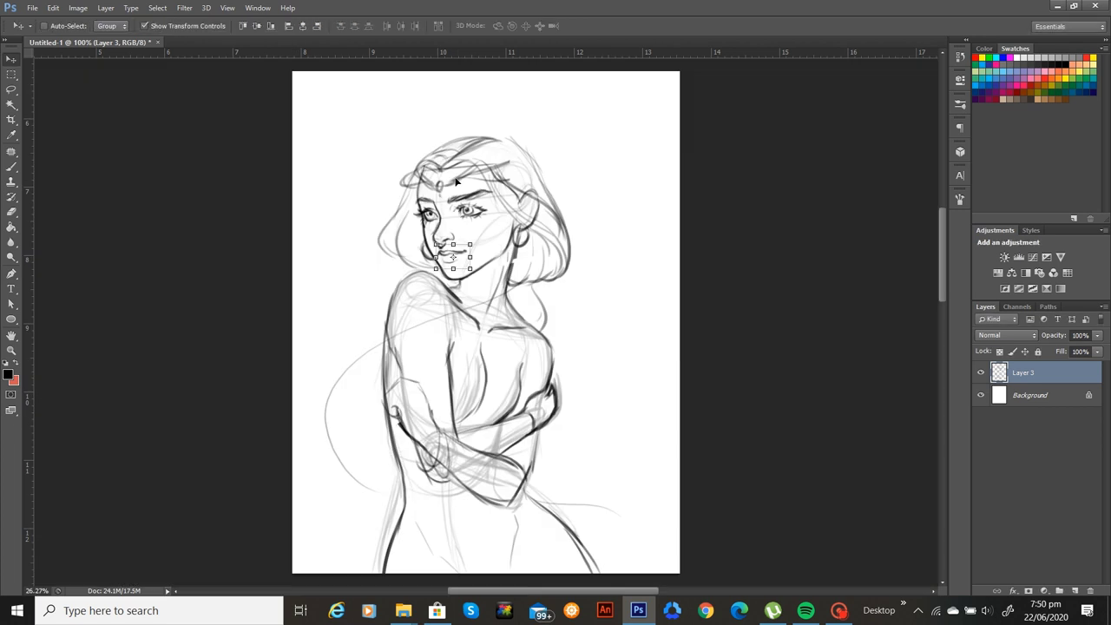
pyautogui.hotkey('ctrl', '+')
pyautogui.hotkey('ctrl', 'd')
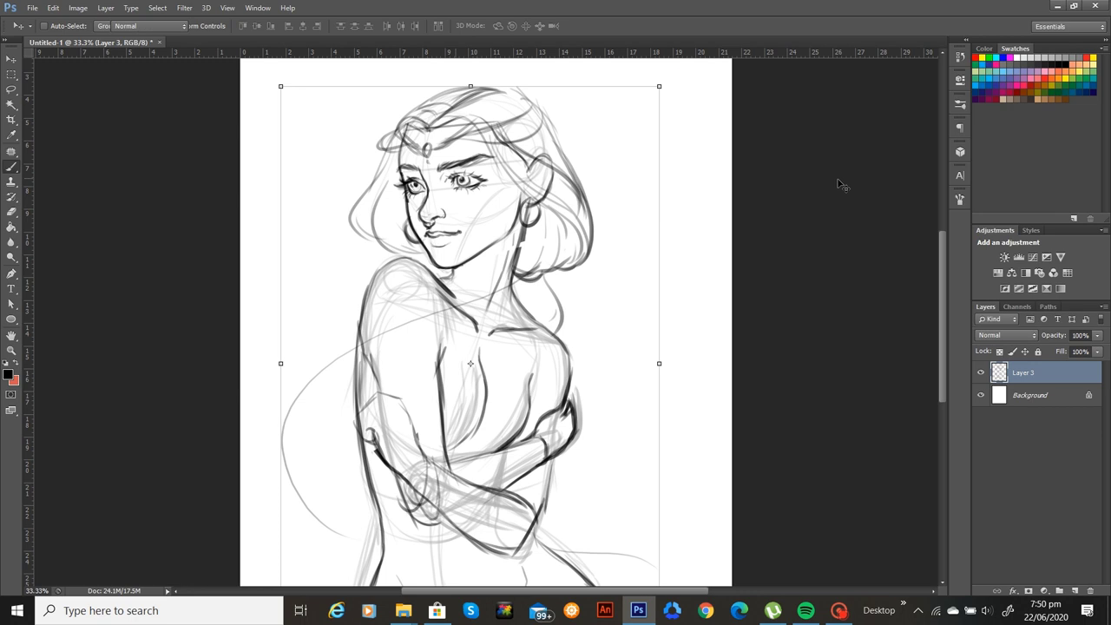
pyautogui.press('b')
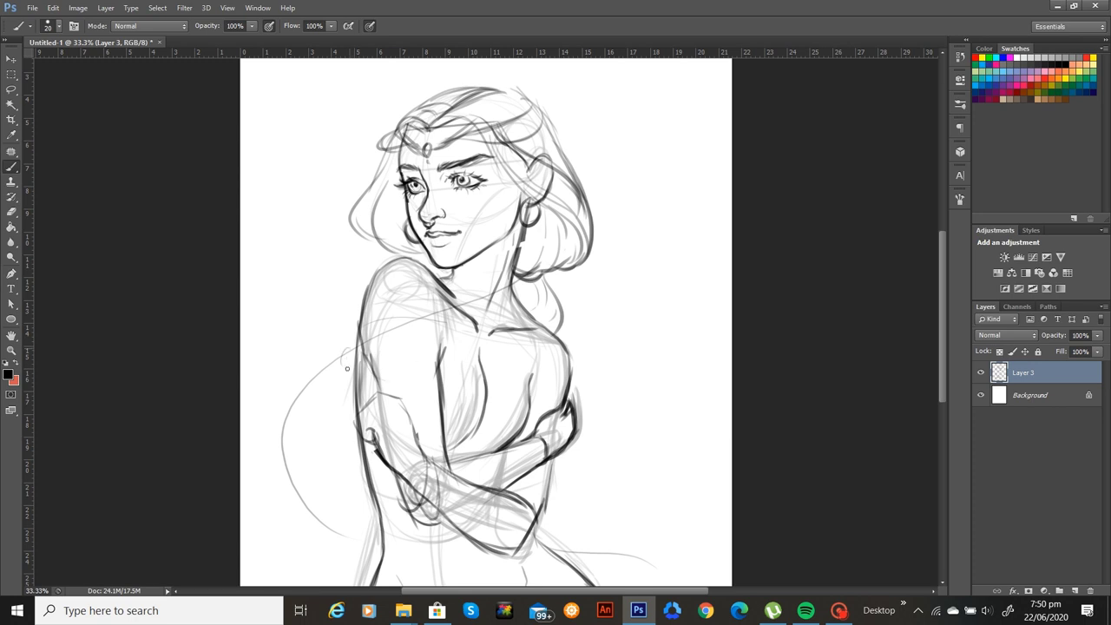
pyautogui.moveTo(295, 389); pyautogui.dragTo(318, 458)
pyautogui.hotkey('ctrl', 'alt', 'z')
pyautogui.hotkey('ctrl', 'alt', 'z')
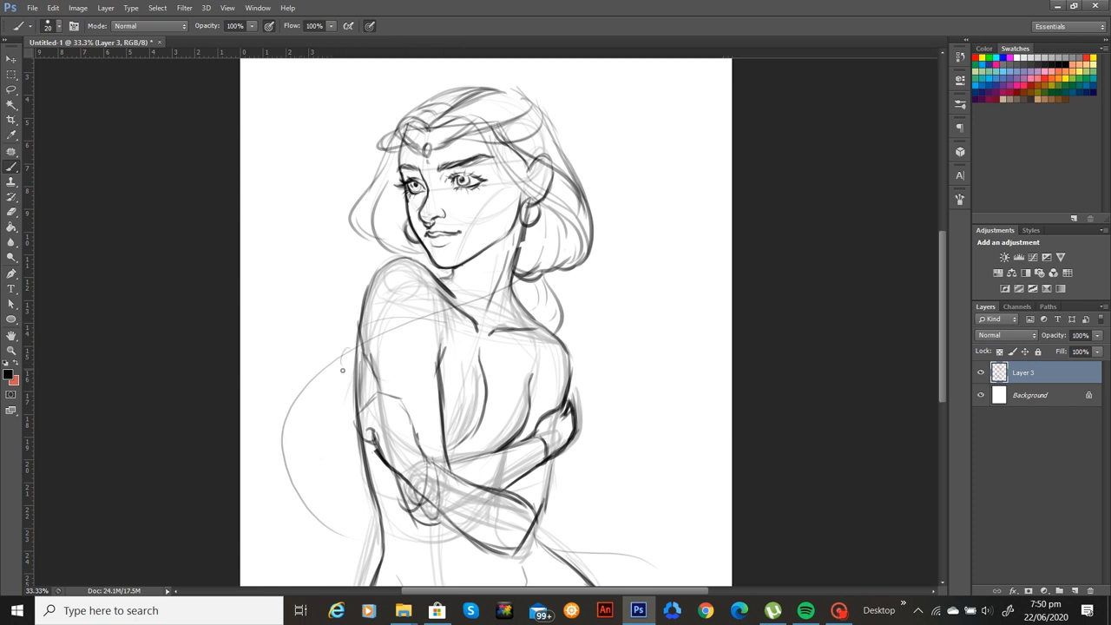
# Sketch the long gathered hair behind the back: a large rounded segment, a smaller one below, and a curling tail past the opposite hip
pyautogui.moveTo(347, 354)
pyautogui.mouseDown()
pyautogui.moveTo(295, 404)
pyautogui.moveTo(305, 449)
pyautogui.mouseUp()
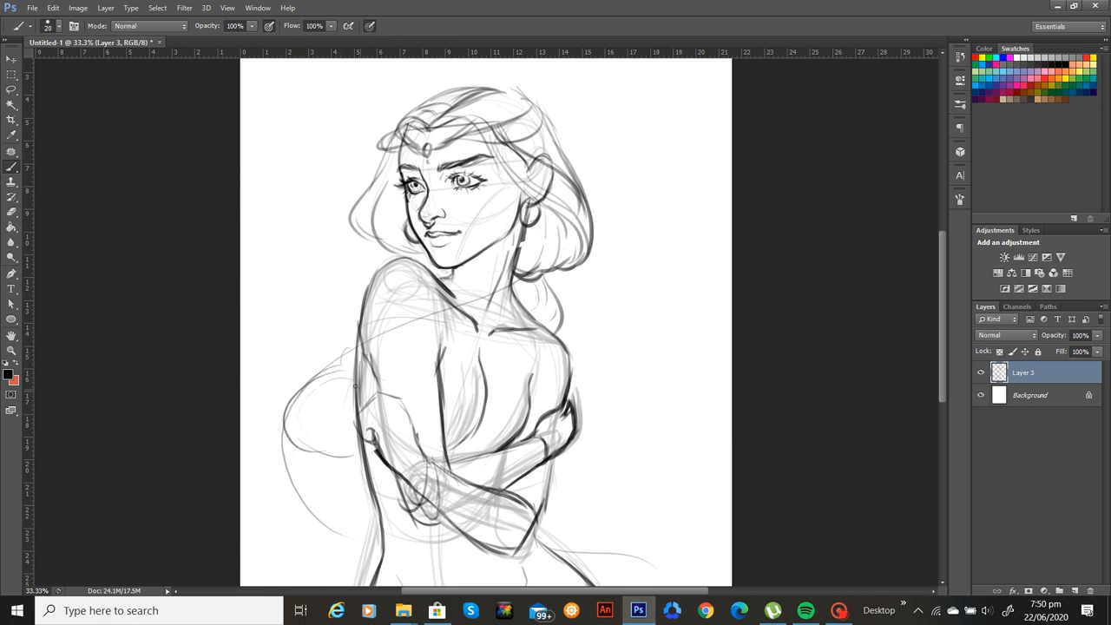
pyautogui.moveTo(355, 386)
pyautogui.mouseDown()
pyautogui.moveTo(324, 423)
pyautogui.moveTo(357, 386)
pyautogui.moveTo(355, 444)
pyautogui.mouseUp()
pyautogui.moveTo(323, 446); pyautogui.dragTo(354, 447)
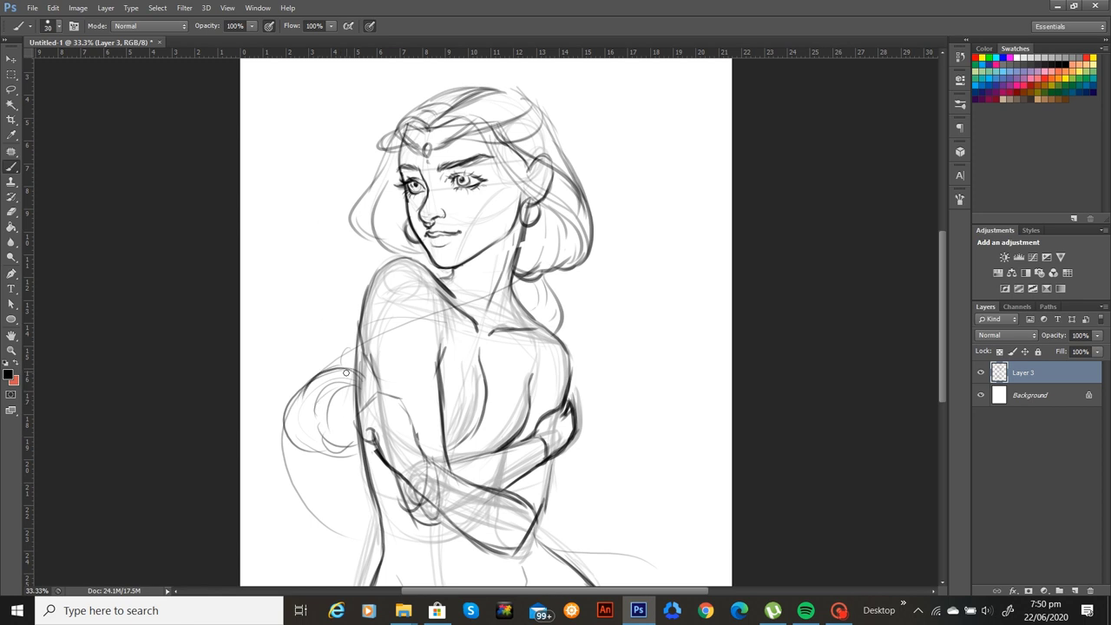
pyautogui.moveTo(346, 373)
pyautogui.mouseDown()
pyautogui.moveTo(296, 385)
pyautogui.moveTo(327, 458)
pyautogui.mouseUp()
pyautogui.moveTo(356, 378); pyautogui.dragTo(342, 423)
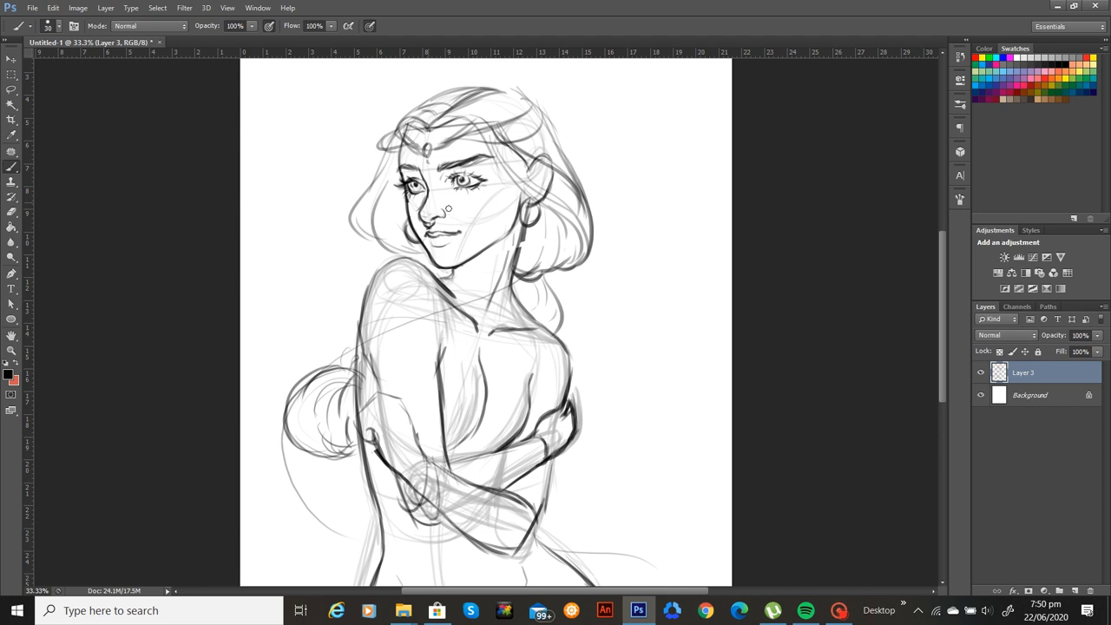
pyautogui.moveTo(348, 466)
pyautogui.mouseDown()
pyautogui.moveTo(340, 514)
pyautogui.moveTo(382, 528)
pyautogui.moveTo(344, 526)
pyautogui.moveTo(356, 507)
pyautogui.mouseUp()
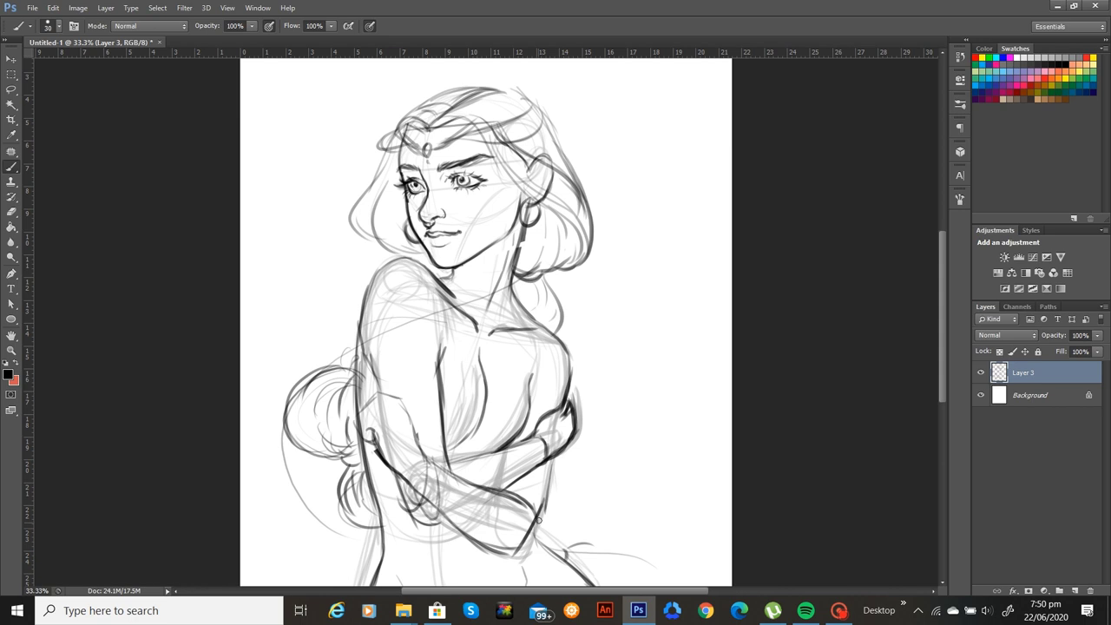
pyautogui.moveTo(572, 549)
pyautogui.mouseDown()
pyautogui.moveTo(616, 547)
pyautogui.moveTo(602, 562)
pyautogui.moveTo(619, 556)
pyautogui.moveTo(648, 584)
pyautogui.mouseUp()
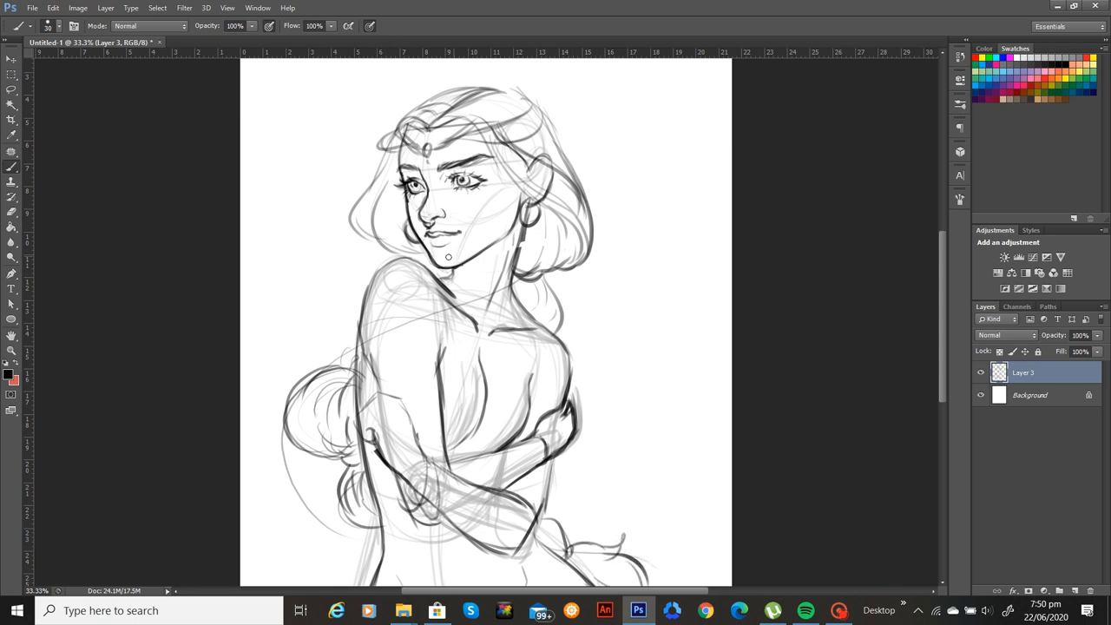
# Darken the neck line below the near ear and sketch loose hair strands falling from the headband on the far side of the face
pyautogui.moveTo(527, 223); pyautogui.dragTo(514, 269)
pyautogui.hotkey('ctrl', '+')
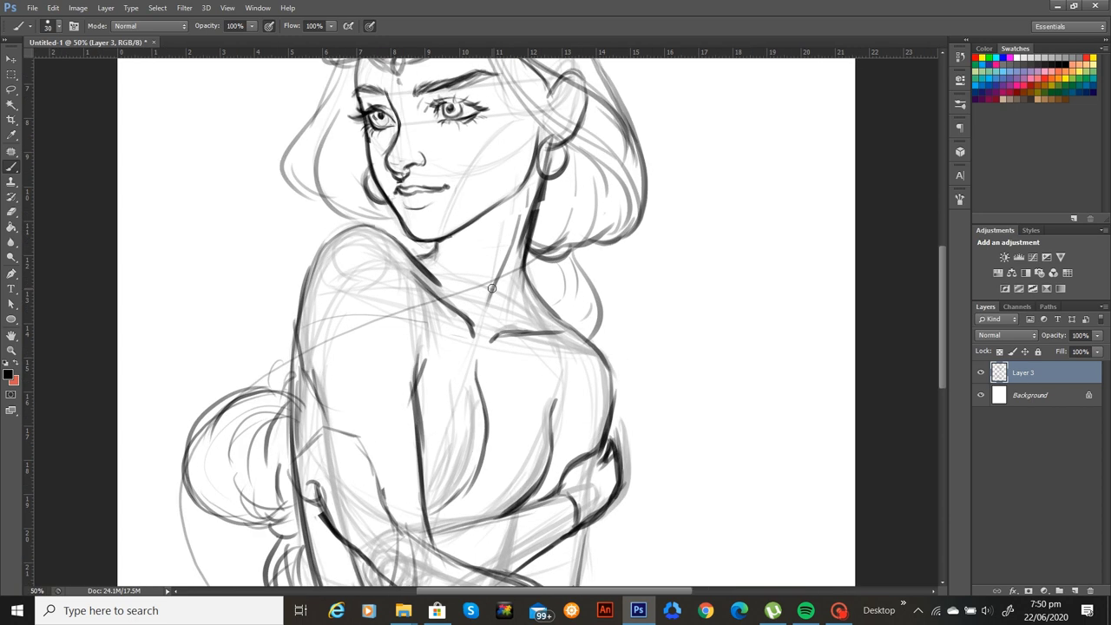
pyautogui.moveTo(436, 201); pyautogui.dragTo(447, 362)
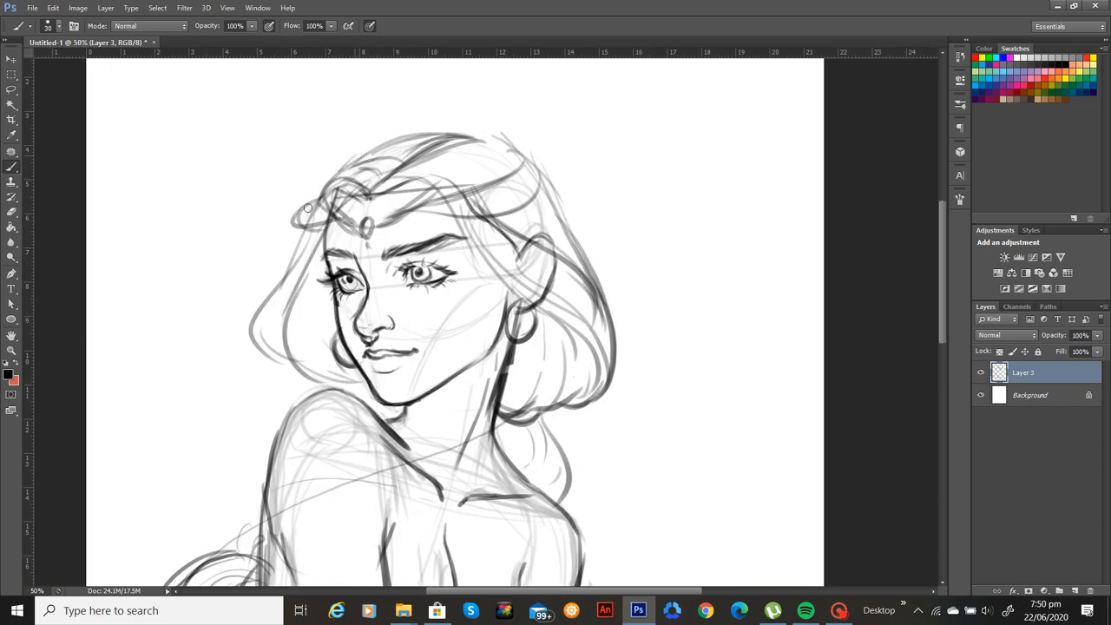
pyautogui.moveTo(338, 174); pyautogui.dragTo(237, 306)
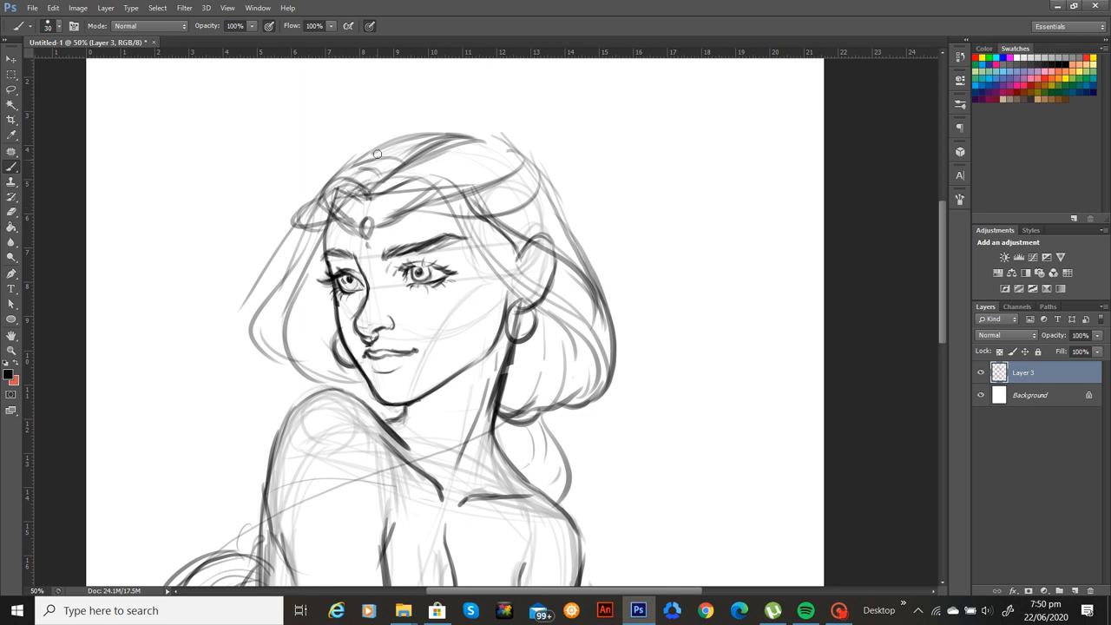
pyautogui.hotkey('ctrl', '-')
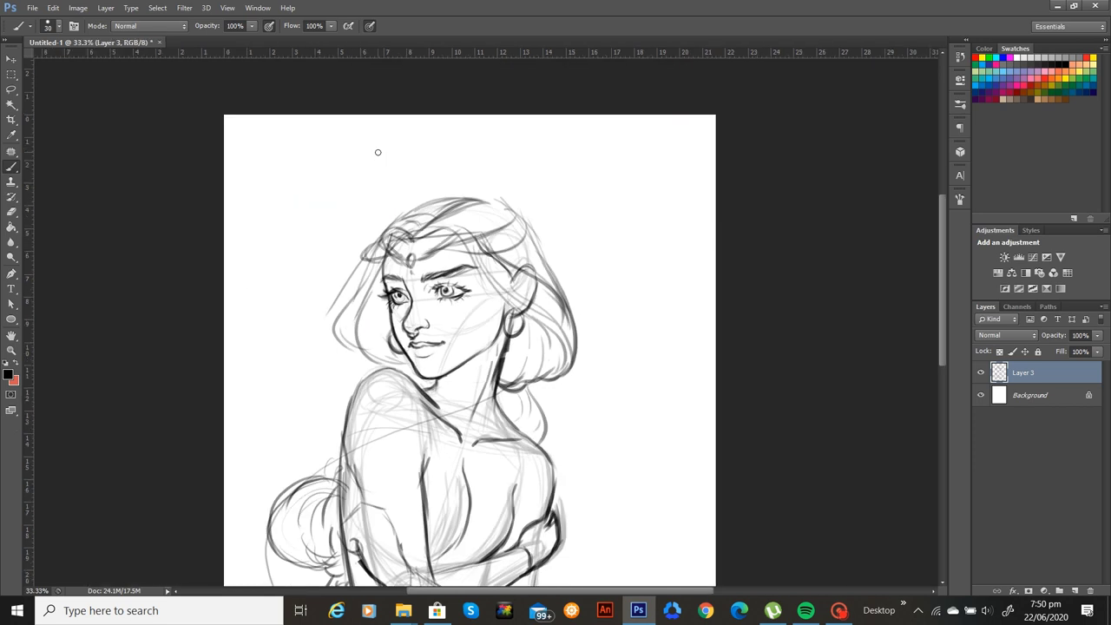
pyautogui.moveTo(466, 347); pyautogui.dragTo(444, 289)
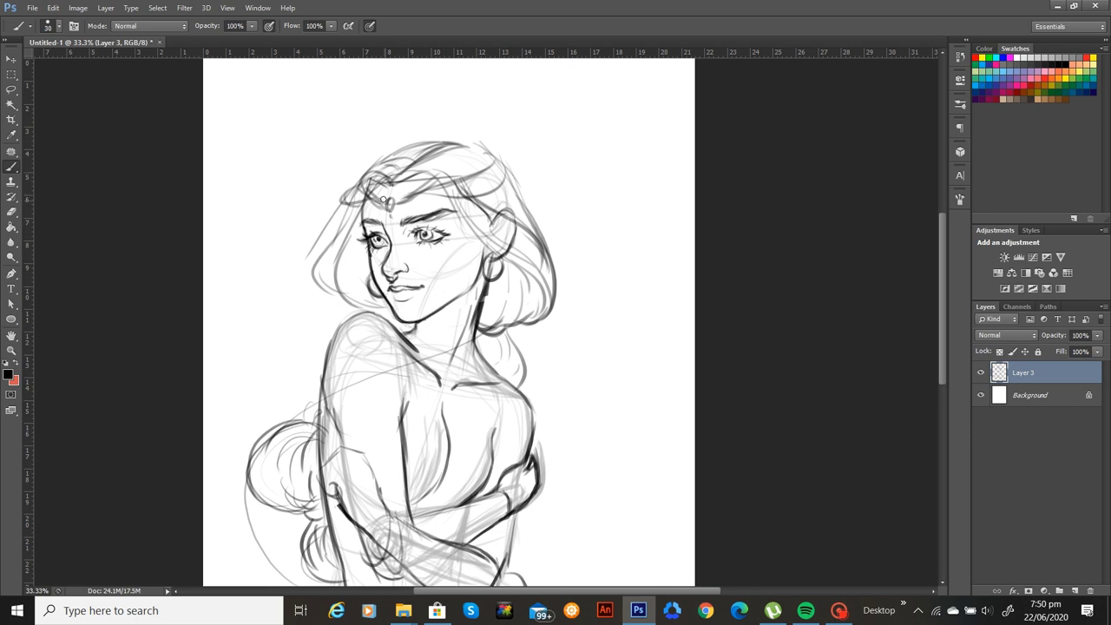
pyautogui.moveTo(349, 202)
pyautogui.mouseDown()
pyautogui.moveTo(330, 256)
pyautogui.moveTo(342, 274)
pyautogui.mouseUp()
pyautogui.moveTo(355, 198); pyautogui.dragTo(369, 292)
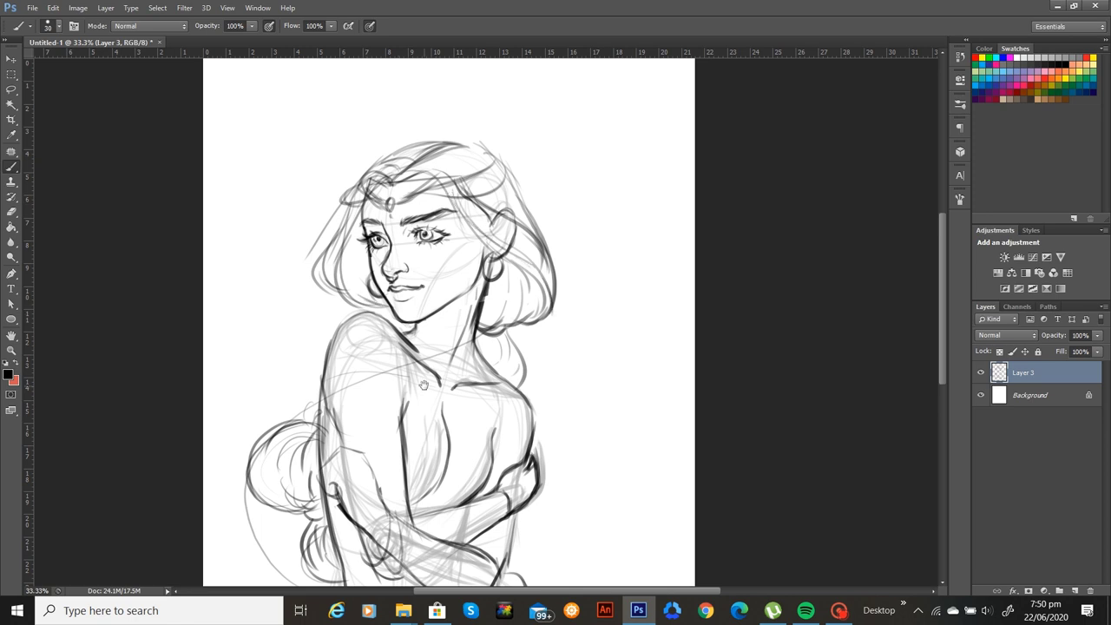
pyautogui.moveTo(424, 385); pyautogui.dragTo(432, 367)
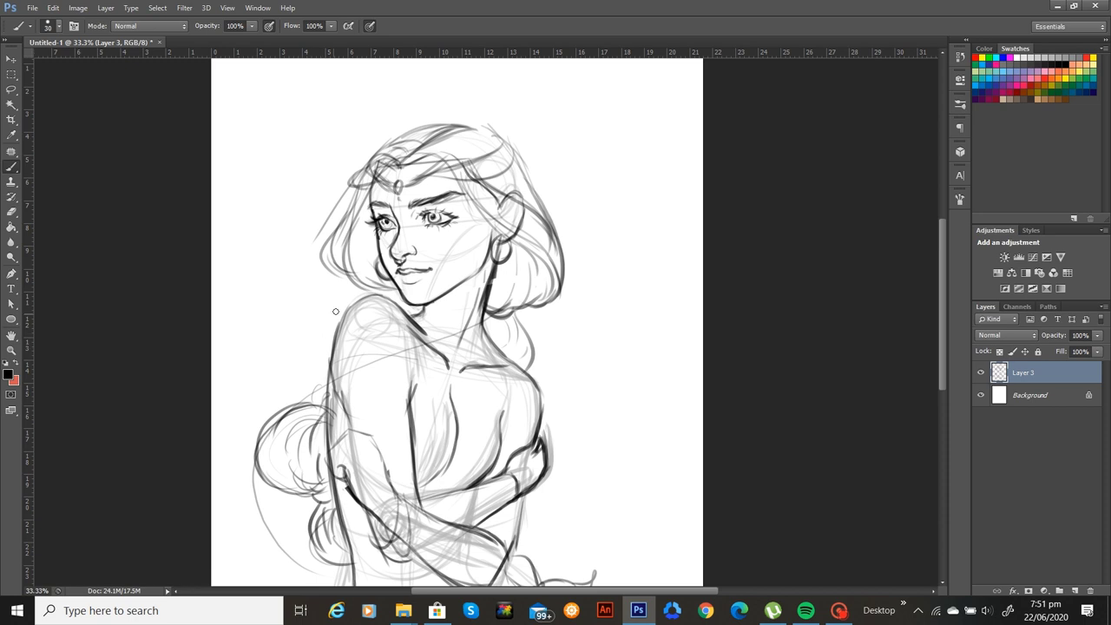
# Open the dress reference image s-l400.jpg from the Downloads folder
pyautogui.click(34, 9)
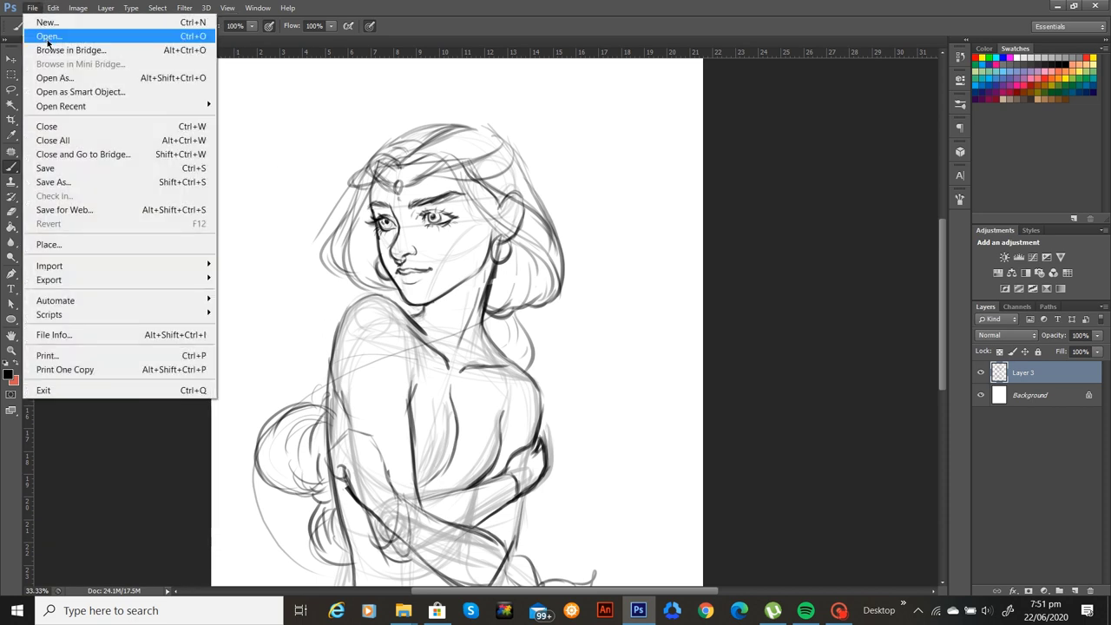
pyautogui.click(49, 37)
pyautogui.hotkey('ctrl', 'o')
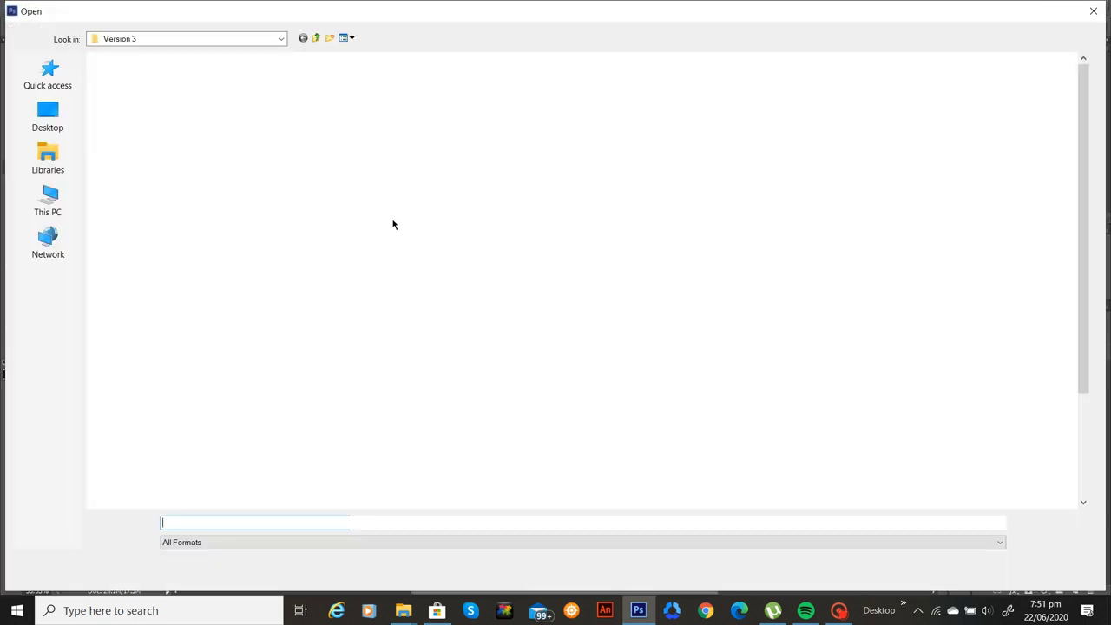
pyautogui.click(48, 200)
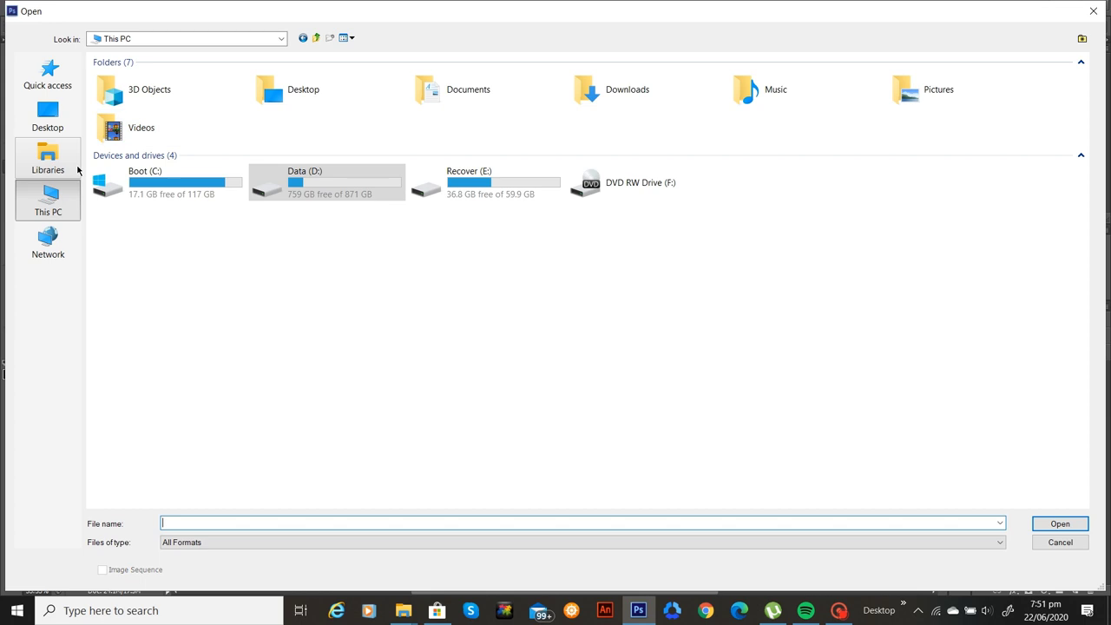
pyautogui.click(643, 92)
pyautogui.doubleClick(643, 96)
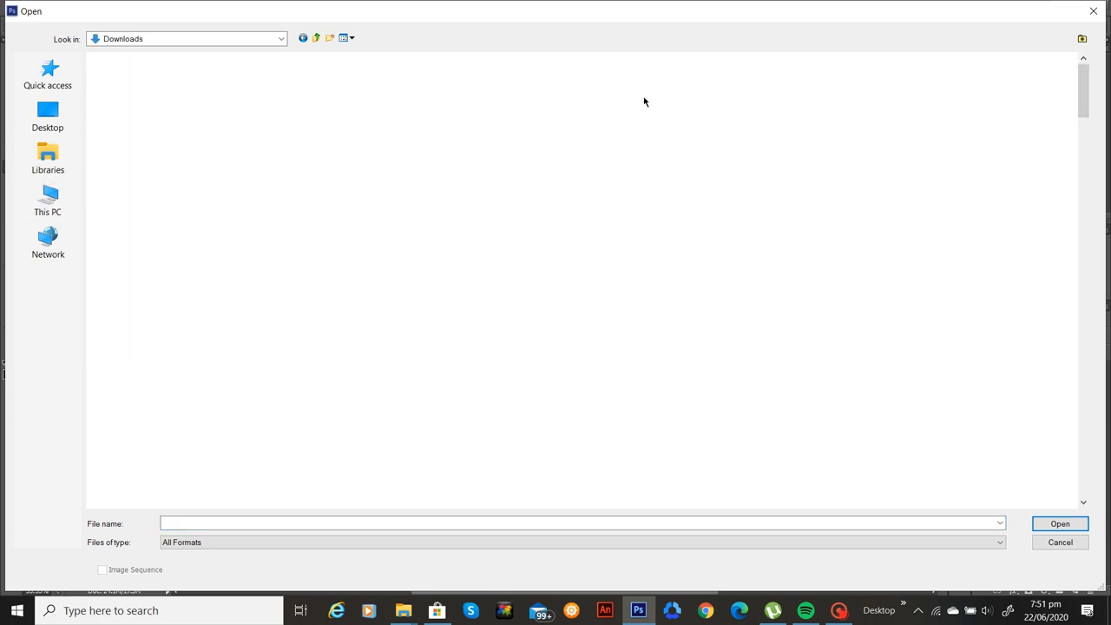
pyautogui.click(134, 252)
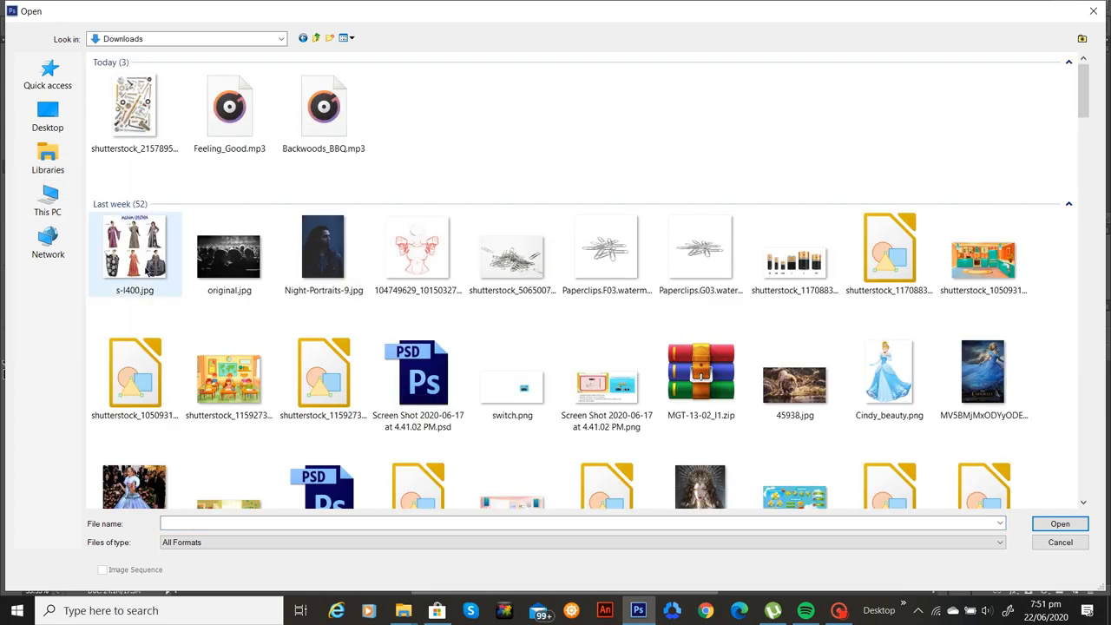
pyautogui.doubleClick(135, 252)
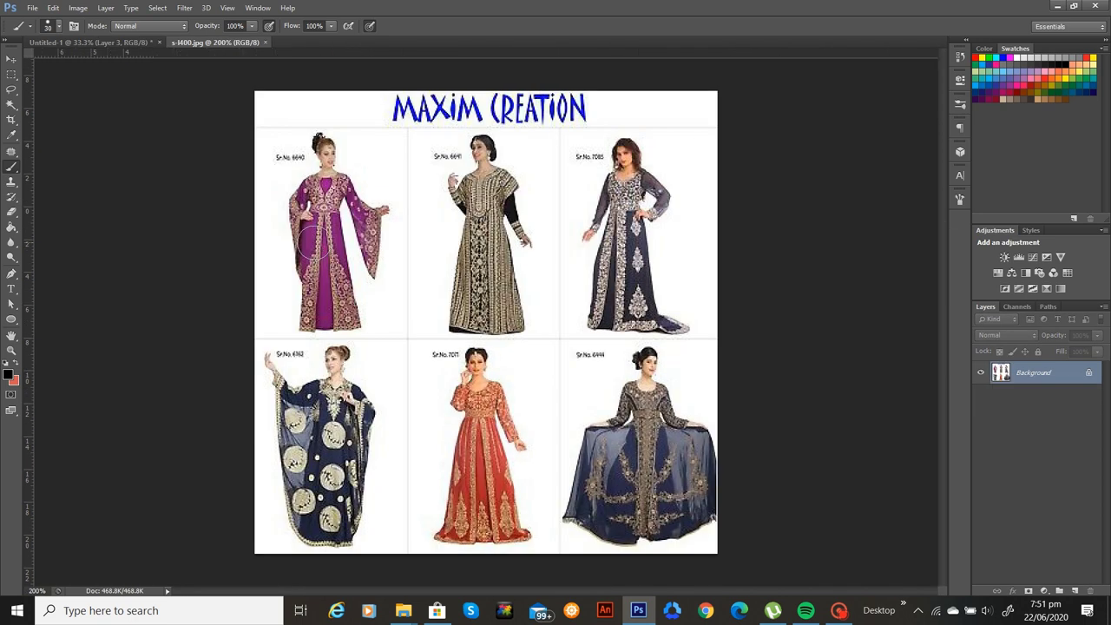
# Float the reference image in a smaller window beside the sketch, framed on the two navy embroidered dresses
pyautogui.moveTo(246, 111); pyautogui.dragTo(243, 104)
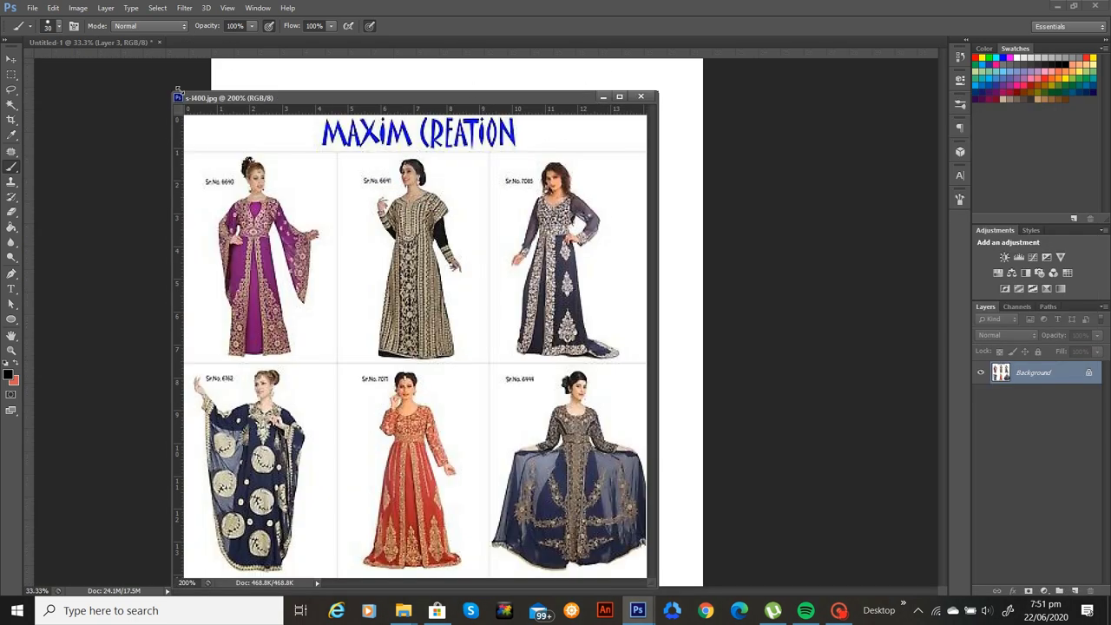
pyautogui.moveTo(175, 90); pyautogui.dragTo(445, 132)
pyautogui.press('space')
pyautogui.moveTo(612, 304); pyautogui.dragTo(477, 287)
pyautogui.moveTo(570, 137)
pyautogui.mouseDown()
pyautogui.moveTo(819, 105)
pyautogui.moveTo(856, 87)
pyautogui.moveTo(850, 104)
pyautogui.mouseUp()
# On the figure sketch, draw the dress's round neckline below the collarbones and the bodice seam lines from the far armpit
pyautogui.click(412, 350)
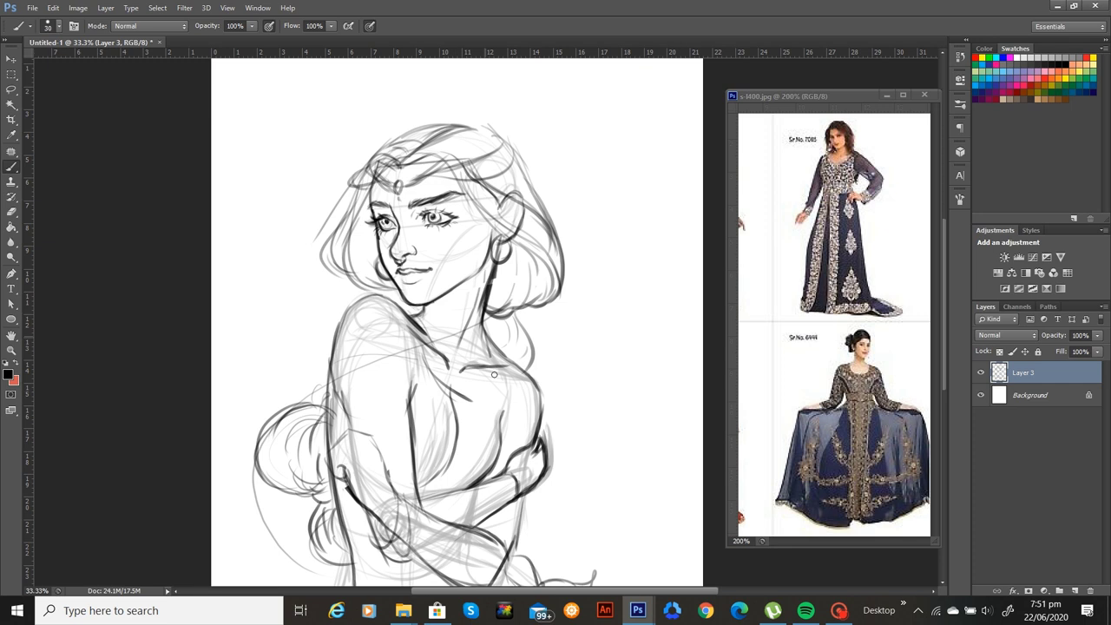
pyautogui.moveTo(495, 364)
pyautogui.mouseDown()
pyautogui.moveTo(475, 390)
pyautogui.moveTo(486, 379)
pyautogui.moveTo(432, 384)
pyautogui.moveTo(475, 396)
pyautogui.moveTo(492, 341)
pyautogui.mouseUp()
pyautogui.moveTo(368, 301)
pyautogui.mouseDown()
pyautogui.moveTo(413, 370)
pyautogui.moveTo(413, 415)
pyautogui.mouseUp()
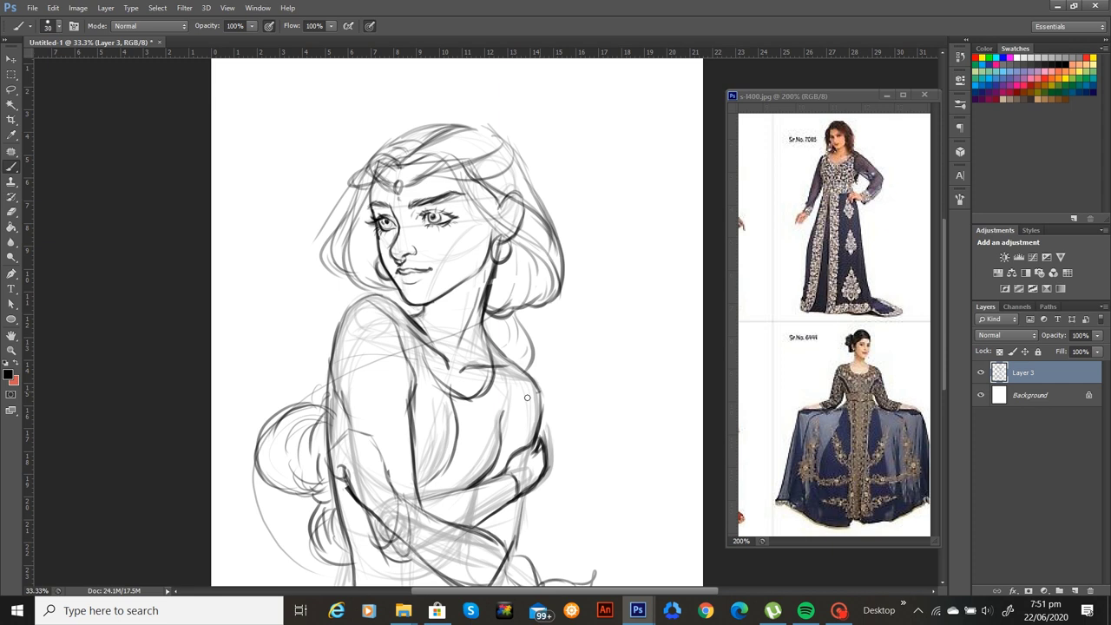
pyautogui.moveTo(537, 393); pyautogui.dragTo(472, 483)
pyautogui.moveTo(530, 393); pyautogui.dragTo(488, 447)
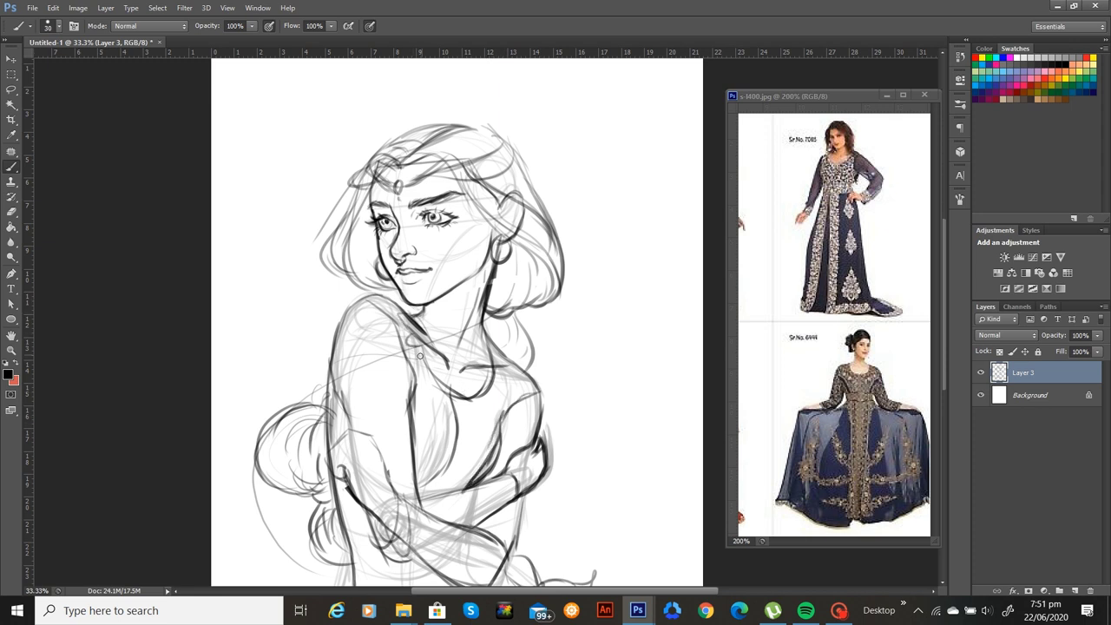
# Sketch the dress's centre front panel down the chest, with scalloped trim near the shoulder and sleeve lines on the near upper arm
pyautogui.moveTo(419, 356)
pyautogui.mouseDown()
pyautogui.moveTo(448, 412)
pyautogui.moveTo(445, 474)
pyautogui.mouseUp()
pyautogui.moveTo(492, 350)
pyautogui.mouseDown()
pyautogui.moveTo(488, 389)
pyautogui.moveTo(463, 414)
pyautogui.moveTo(465, 437)
pyautogui.moveTo(428, 502)
pyautogui.mouseUp()
pyautogui.moveTo(336, 342)
pyautogui.mouseDown()
pyautogui.moveTo(331, 378)
pyautogui.moveTo(351, 441)
pyautogui.mouseUp()
pyautogui.moveTo(328, 400); pyautogui.dragTo(306, 288)
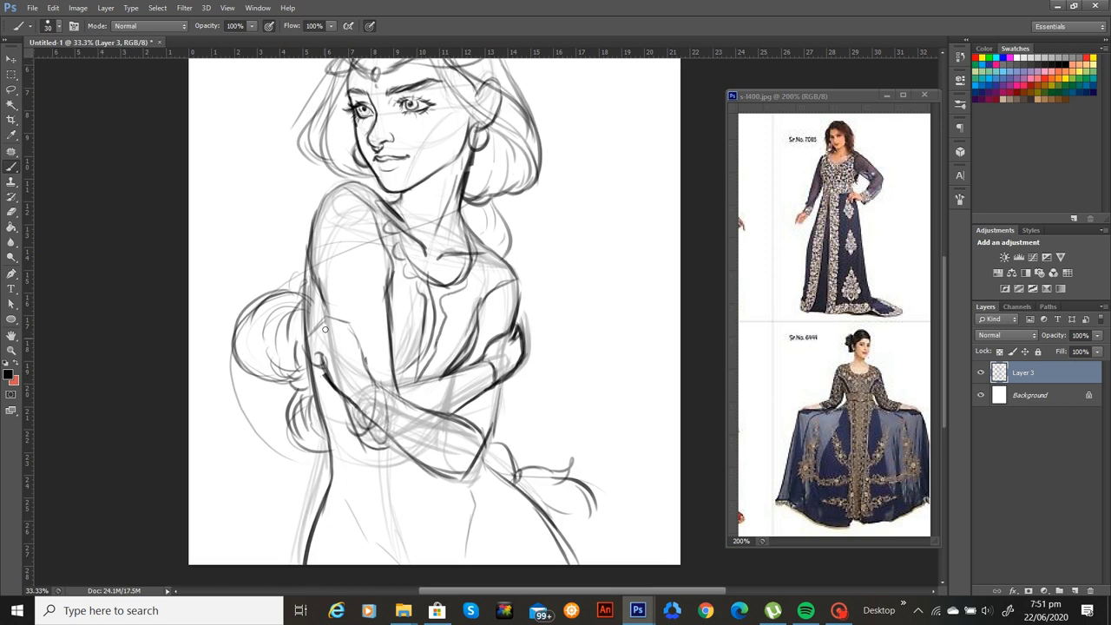
# Darken the fingers and wrist lines of the hand gripping the near upper arm
pyautogui.moveTo(343, 324)
pyautogui.mouseDown()
pyautogui.moveTo(318, 351)
pyautogui.moveTo(318, 330)
pyautogui.moveTo(306, 345)
pyautogui.mouseUp()
pyautogui.moveTo(344, 321); pyautogui.dragTo(369, 375)
# Sketch the dress's curved waist seam below the crossed arms and flare the skirt outward on both sides to the canvas edge
pyautogui.moveTo(334, 470)
pyautogui.mouseDown()
pyautogui.moveTo(372, 463)
pyautogui.moveTo(402, 484)
pyautogui.mouseUp()
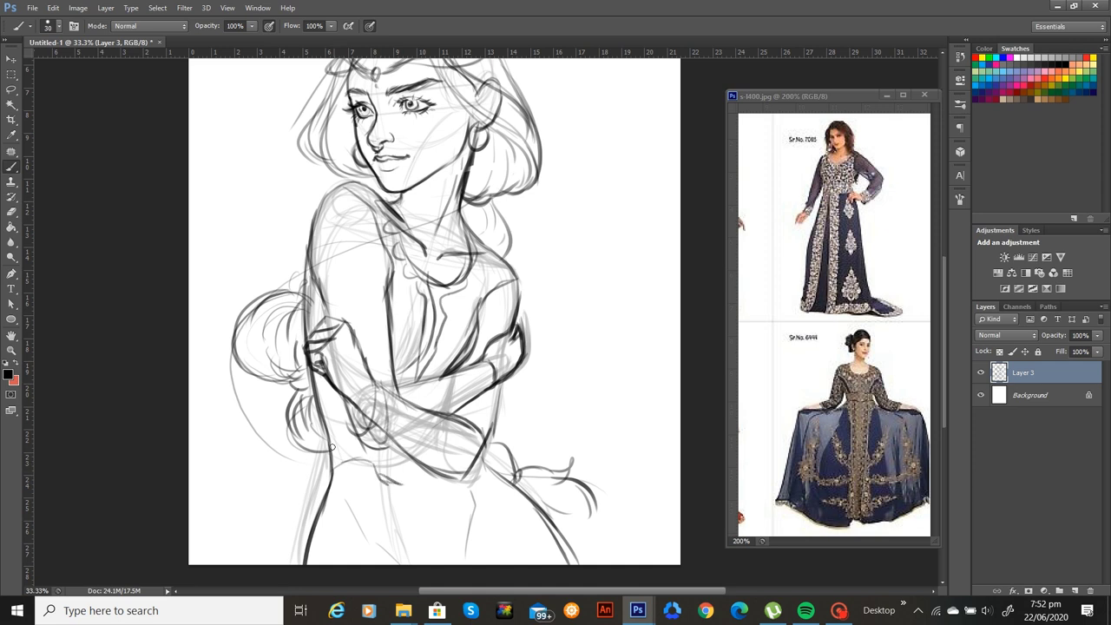
pyautogui.moveTo(326, 437); pyautogui.dragTo(363, 431)
pyautogui.moveTo(387, 484); pyautogui.dragTo(430, 467)
pyautogui.moveTo(334, 476); pyautogui.dragTo(250, 564)
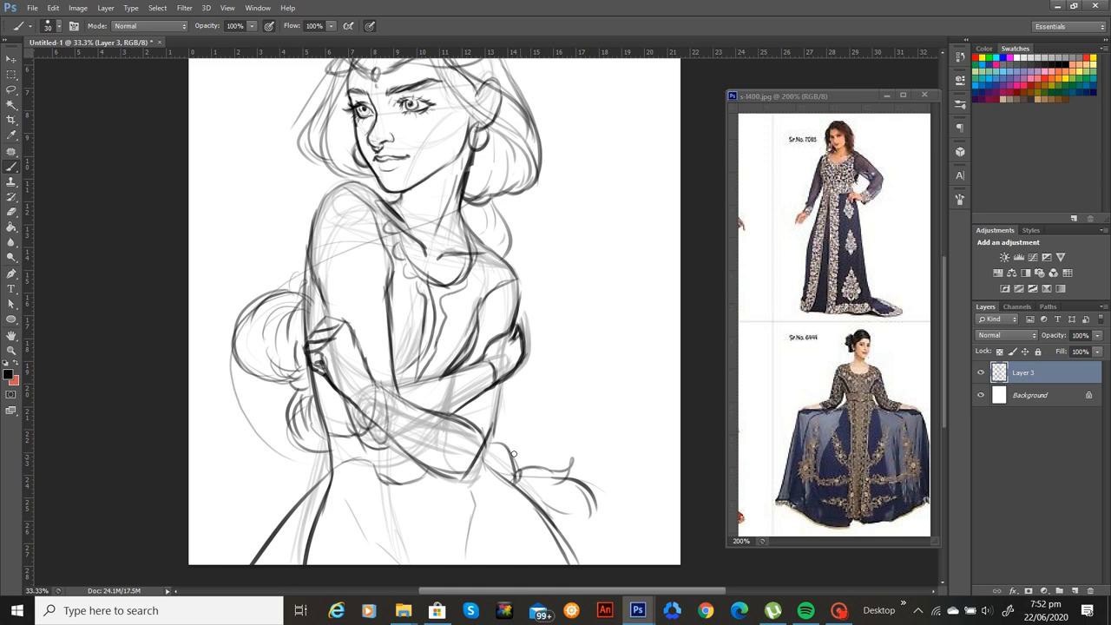
pyautogui.moveTo(486, 449); pyautogui.dragTo(641, 562)
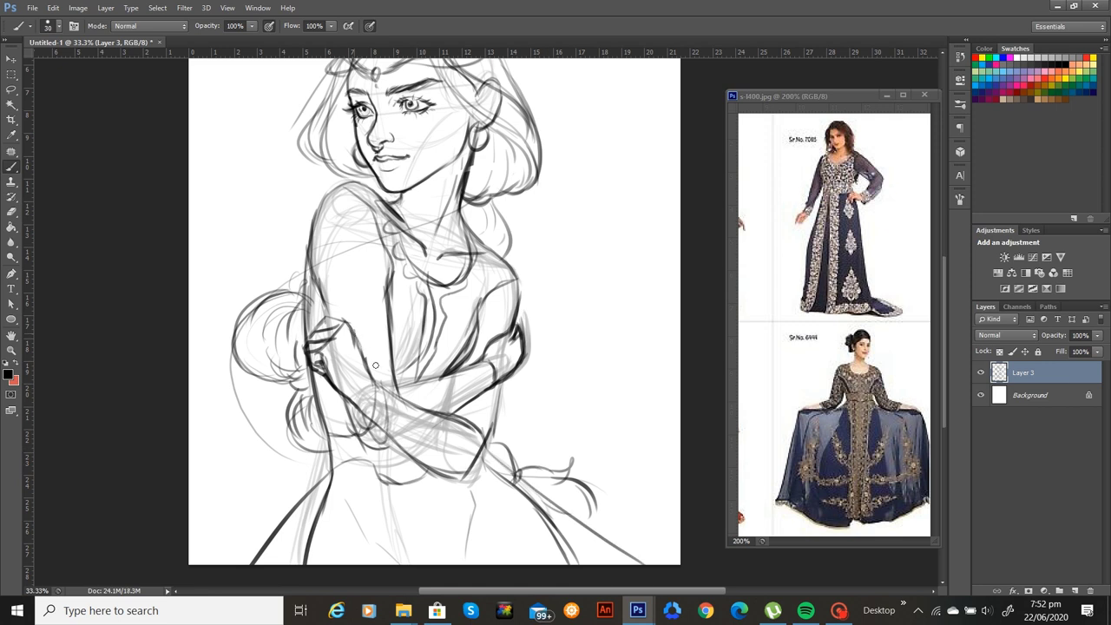
# Redraw the near shoulder's contour and strengthen the dress's neckline edge running down from the shoulder
pyautogui.moveTo(369, 300); pyautogui.dragTo(356, 402)
pyautogui.moveTo(462, 337)
pyautogui.mouseDown()
pyautogui.moveTo(492, 360)
pyautogui.moveTo(510, 399)
pyautogui.moveTo(500, 435)
pyautogui.mouseUp()
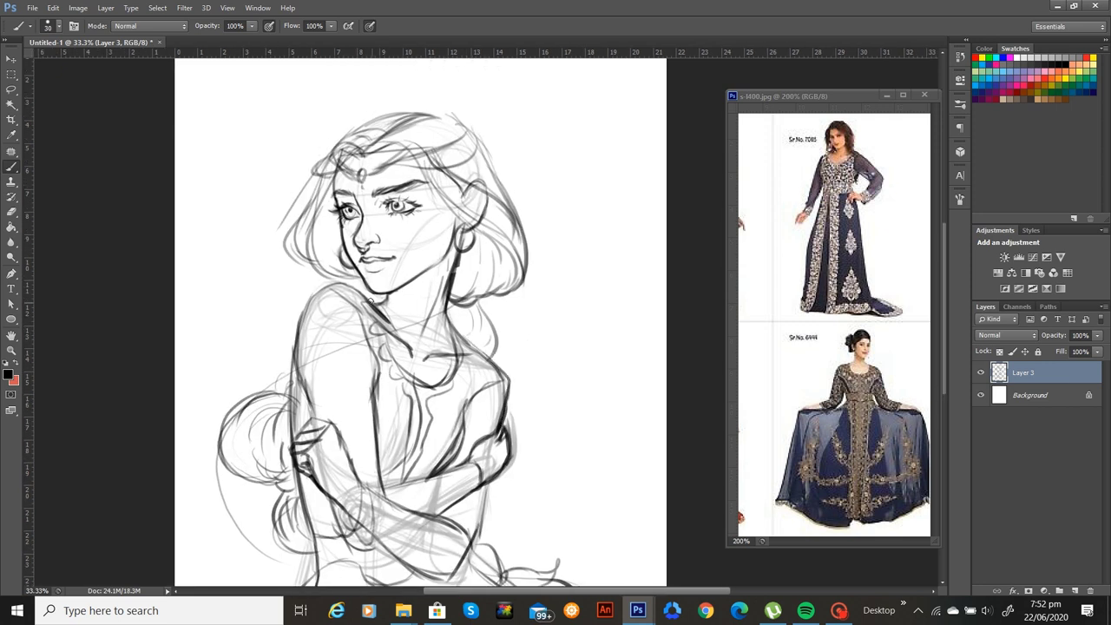
pyautogui.moveTo(345, 281)
pyautogui.mouseDown()
pyautogui.moveTo(296, 302)
pyautogui.moveTo(315, 283)
pyautogui.moveTo(296, 328)
pyautogui.moveTo(306, 393)
pyautogui.moveTo(319, 285)
pyautogui.moveTo(349, 298)
pyautogui.moveTo(367, 353)
pyautogui.mouseUp()
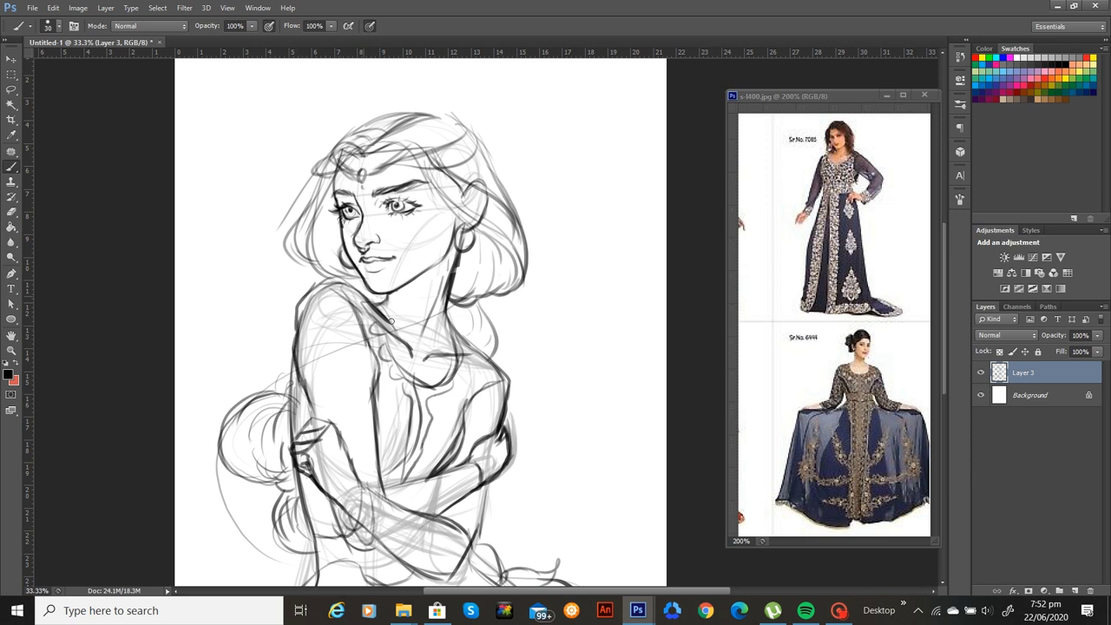
pyautogui.moveTo(365, 302); pyautogui.dragTo(405, 370)
pyautogui.moveTo(459, 260); pyautogui.dragTo(448, 309)
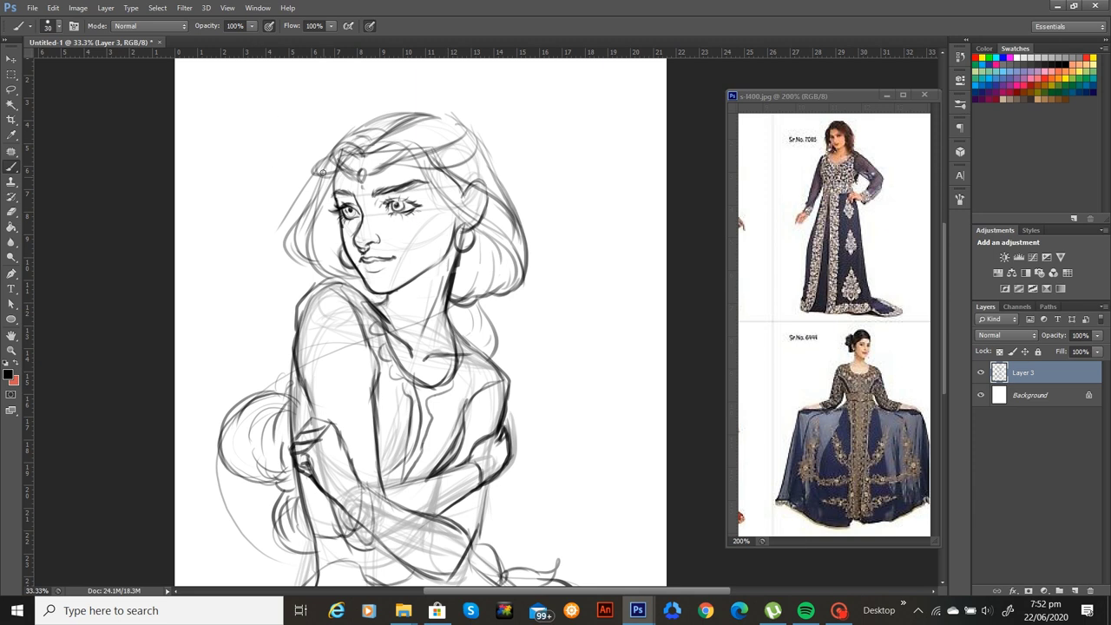
# Darken the hair strands framing both sides of the face and reinforce the hoop earring
pyautogui.moveTo(323, 174)
pyautogui.mouseDown()
pyautogui.moveTo(303, 214)
pyautogui.moveTo(308, 261)
pyautogui.mouseUp()
pyautogui.moveTo(322, 198)
pyautogui.mouseDown()
pyautogui.moveTo(315, 257)
pyautogui.moveTo(317, 244)
pyautogui.moveTo(354, 278)
pyautogui.mouseUp()
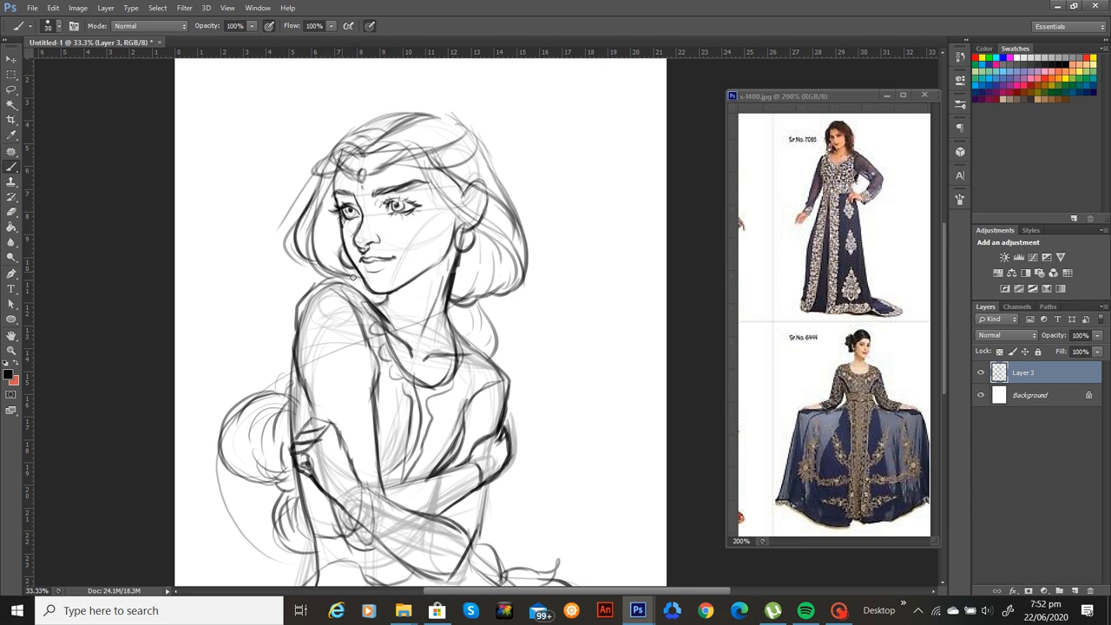
pyautogui.moveTo(332, 181)
pyautogui.mouseDown()
pyautogui.moveTo(320, 237)
pyautogui.moveTo(329, 219)
pyautogui.mouseUp()
pyautogui.moveTo(489, 209)
pyautogui.mouseDown()
pyautogui.moveTo(460, 222)
pyautogui.moveTo(516, 262)
pyautogui.moveTo(501, 295)
pyautogui.moveTo(480, 290)
pyautogui.moveTo(491, 262)
pyautogui.mouseUp()
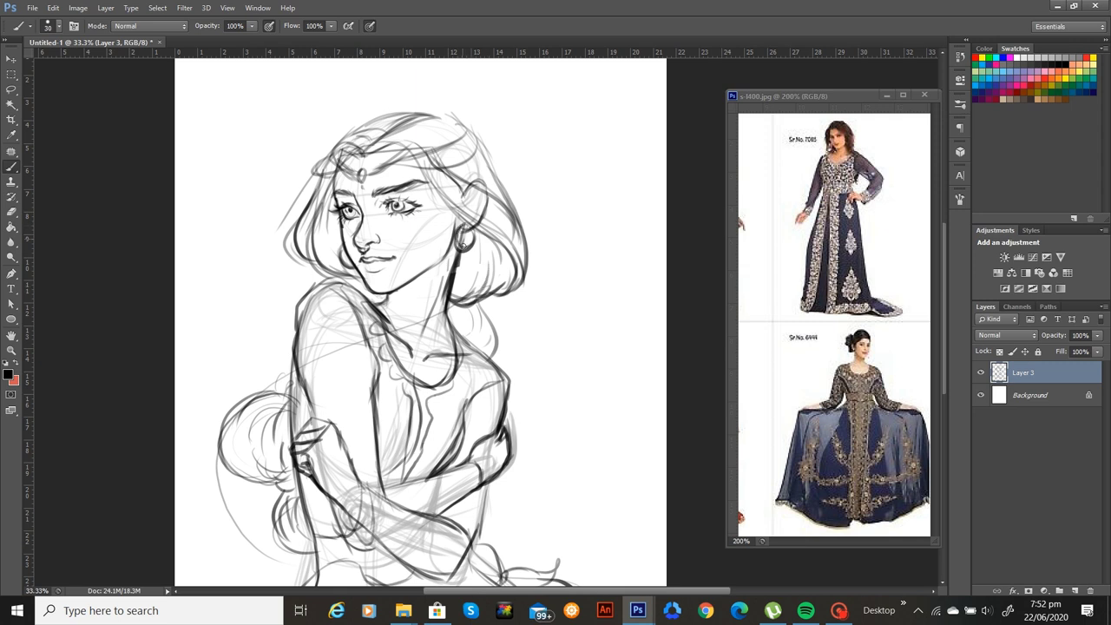
pyautogui.moveTo(466, 229); pyautogui.dragTo(469, 247)
# Refine the lashes and inner corner of the near eye with a size 15 brush
pyautogui.scroll(5, 443, 156)
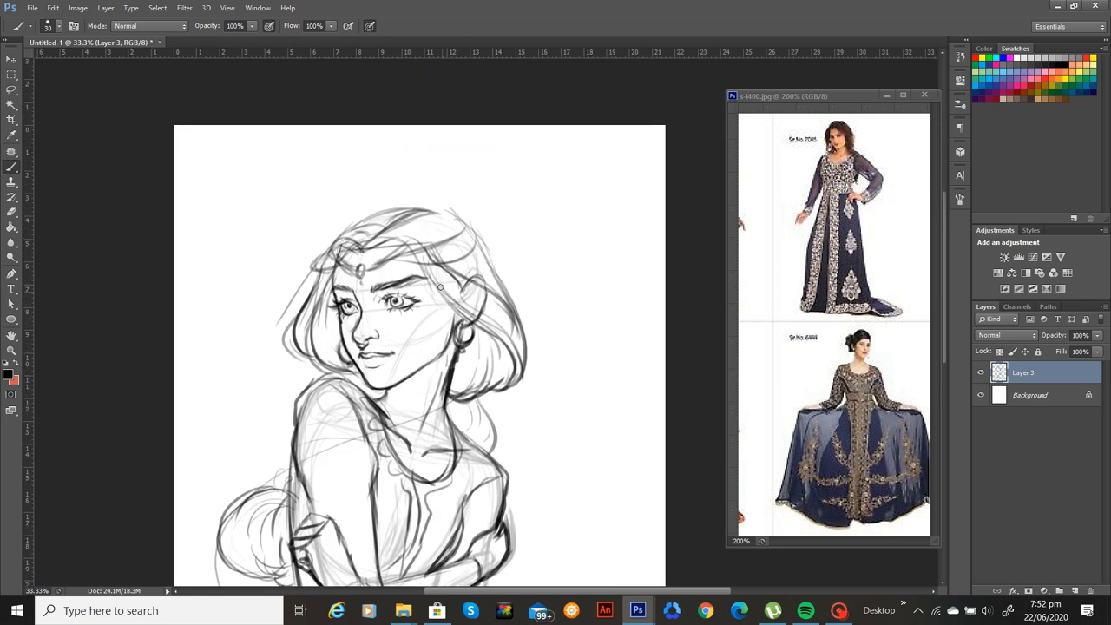
pyautogui.hotkey('ctrl', '+')
pyautogui.hotkey('ctrl', '+')
pyautogui.hotkey('ctrl', '+')
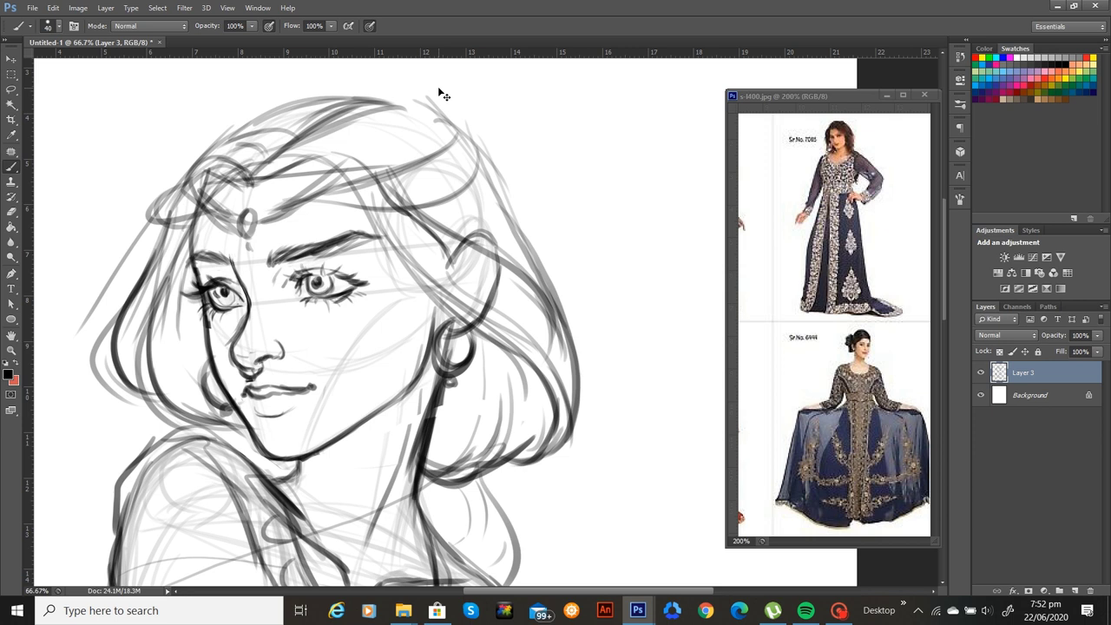
pyautogui.moveTo(367, 359); pyautogui.dragTo(512, 406)
pyautogui.press('[')
pyautogui.press('[')
pyautogui.press('[')
pyautogui.press('[')
pyautogui.press('[')
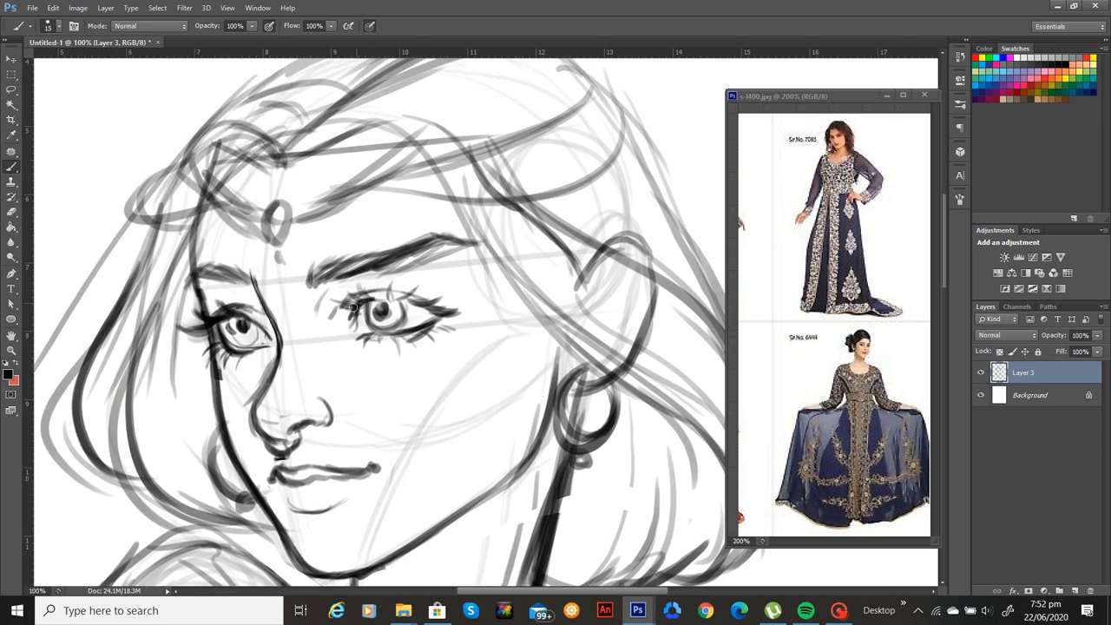
pyautogui.moveTo(353, 308)
pyautogui.mouseDown()
pyautogui.moveTo(380, 297)
pyautogui.moveTo(462, 305)
pyautogui.moveTo(441, 338)
pyautogui.mouseUp()
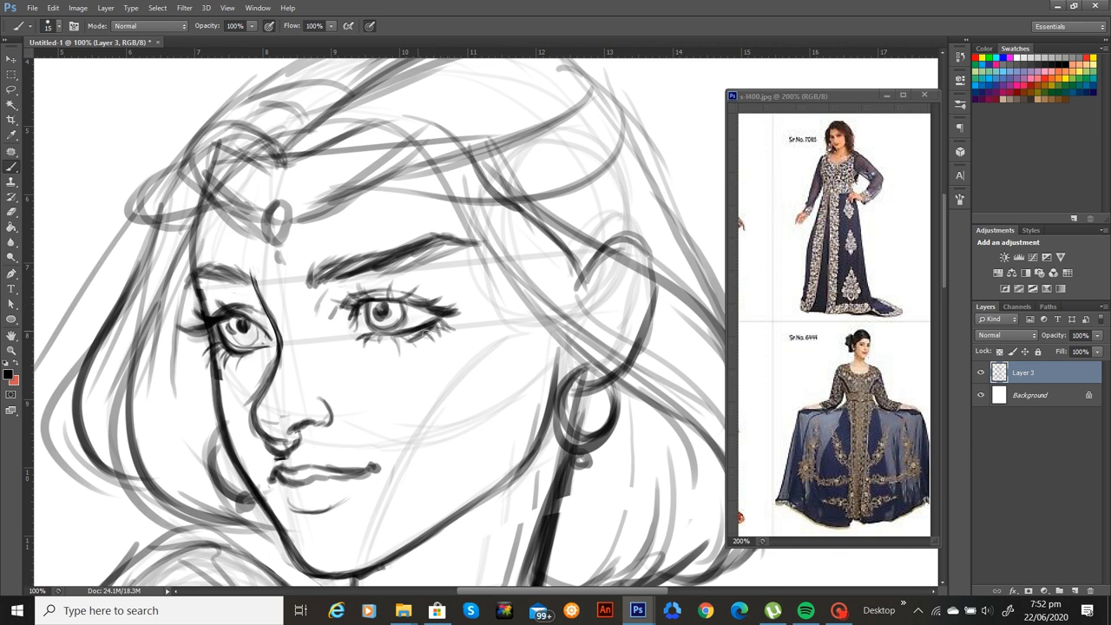
# Erase the stray marks beneath the far eye along the cheek with a size 20 eraser
pyautogui.moveTo(243, 373); pyautogui.dragTo(283, 359)
pyautogui.press('e')
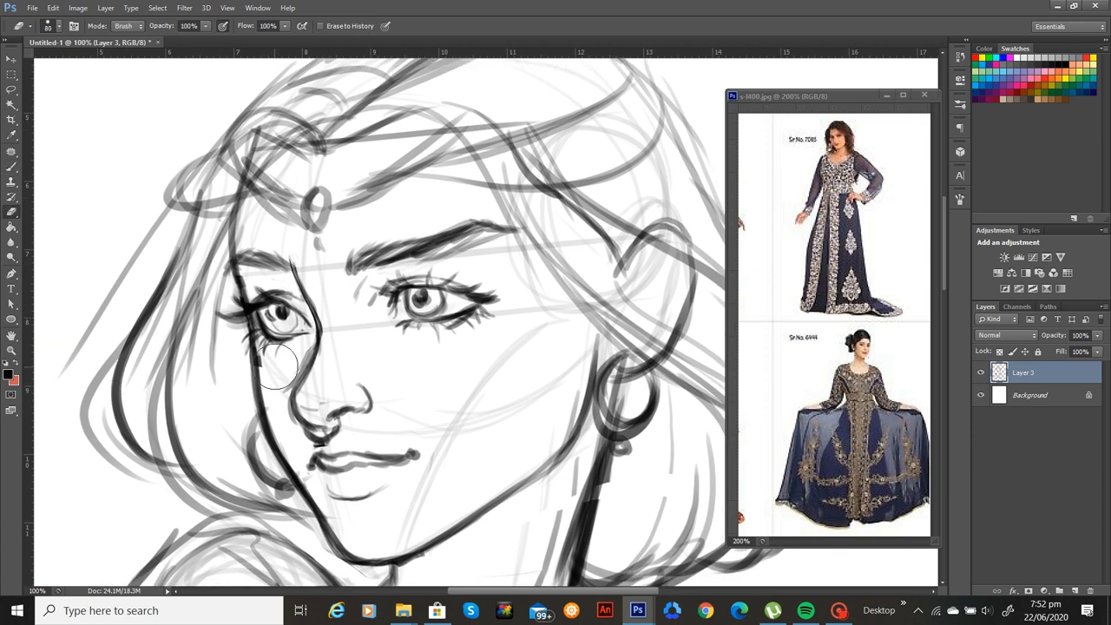
pyautogui.press('[')
pyautogui.press('[')
pyautogui.press('[')
pyautogui.press('[')
pyautogui.press('[')
pyautogui.press('[')
pyautogui.moveTo(269, 371)
pyautogui.mouseDown()
pyautogui.moveTo(265, 360)
pyautogui.moveTo(267, 376)
pyautogui.mouseUp()
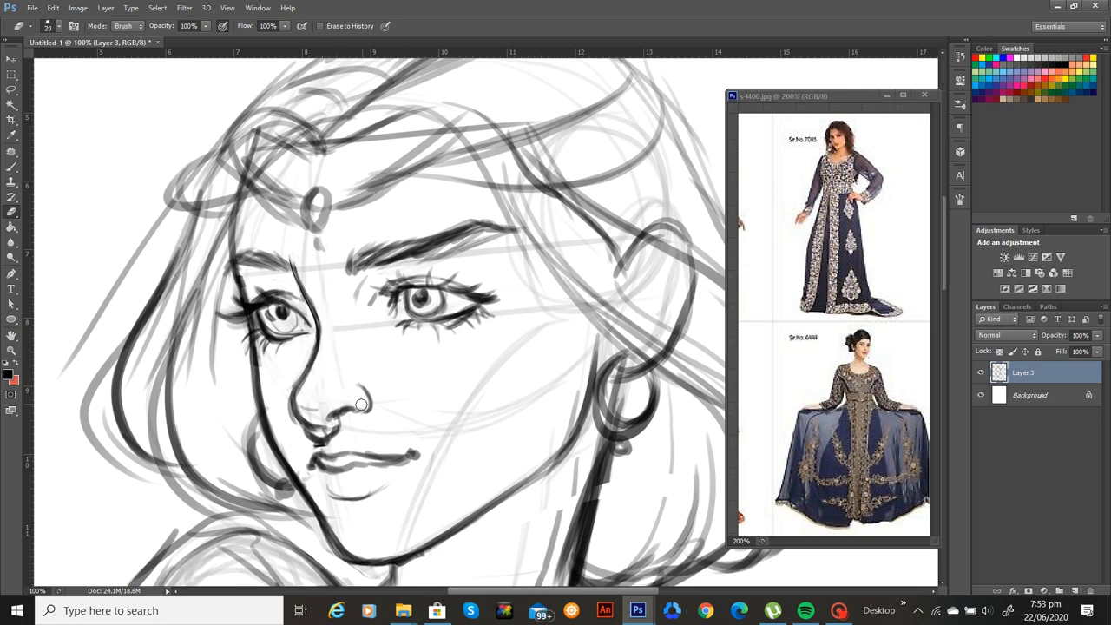
# Retouch the near nostril line with the size 15 brush
pyautogui.press('b')
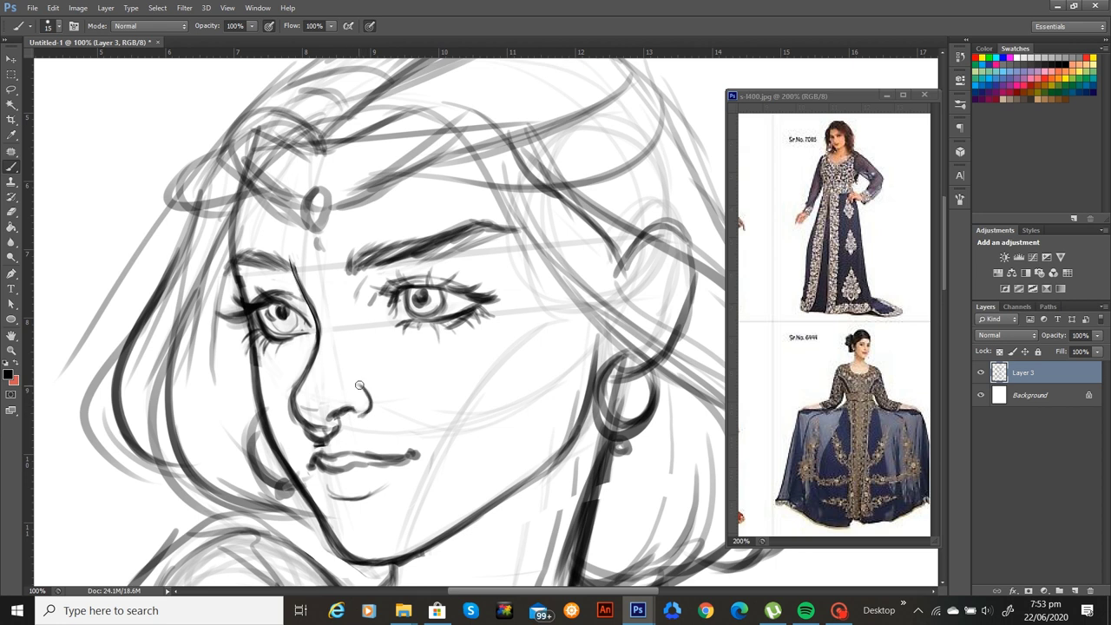
pyautogui.moveTo(346, 387); pyautogui.dragTo(350, 389)
pyautogui.scroll(-6, 346, 358)
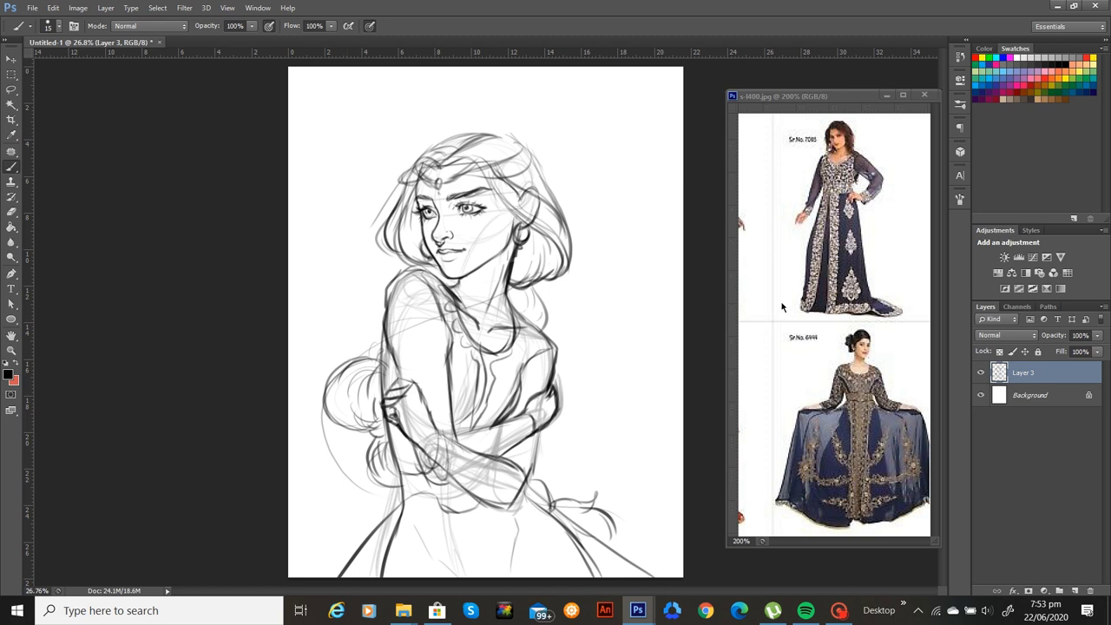
pyautogui.moveTo(847, 607)
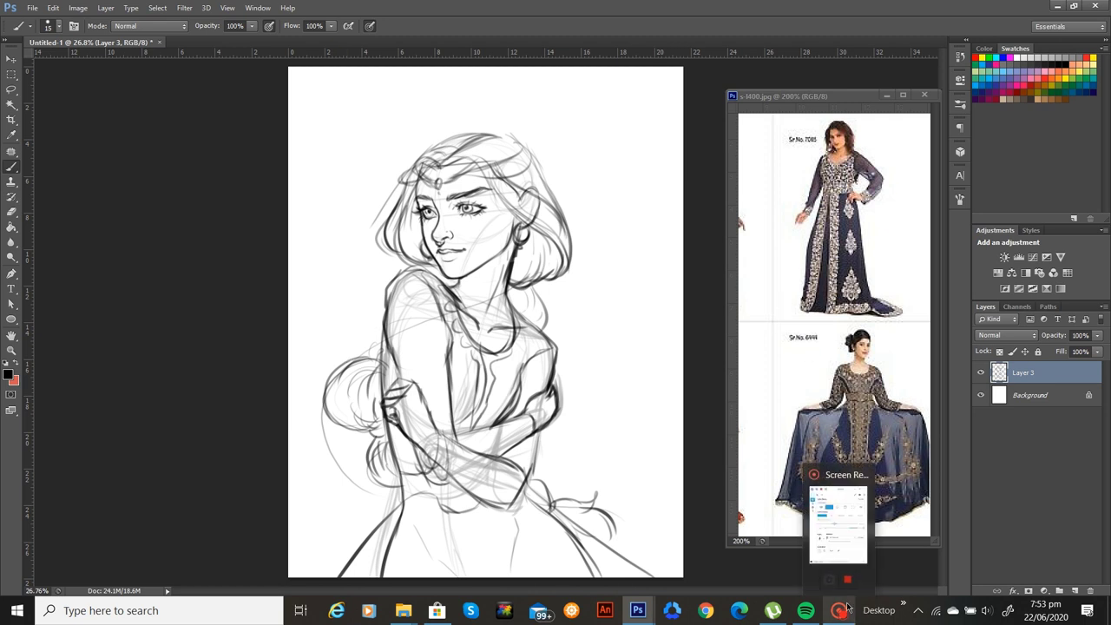
pyautogui.click(848, 579)
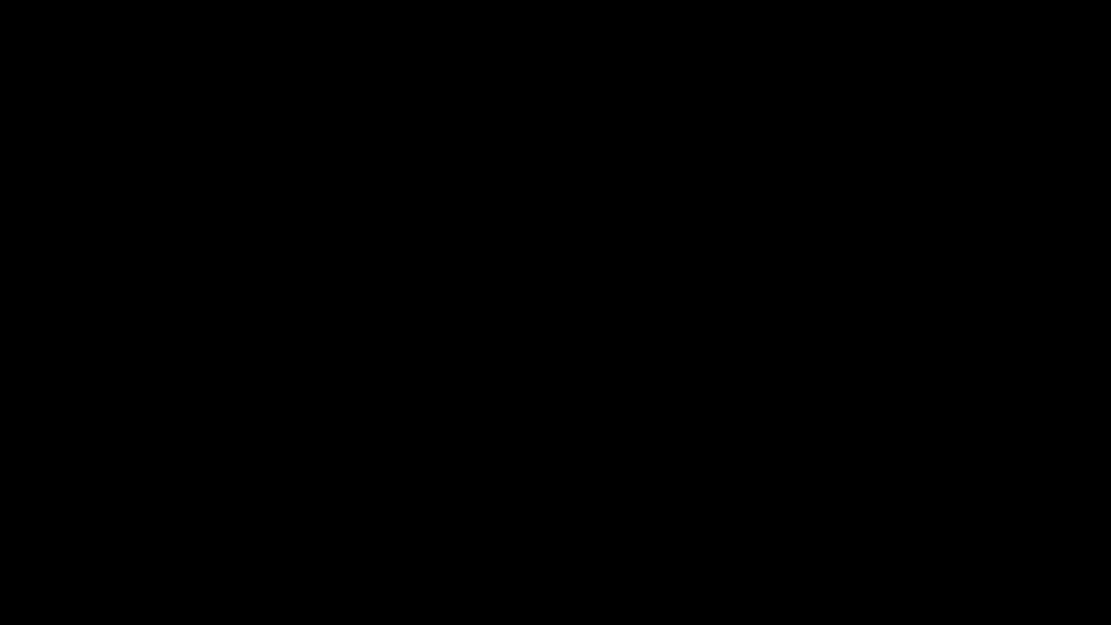